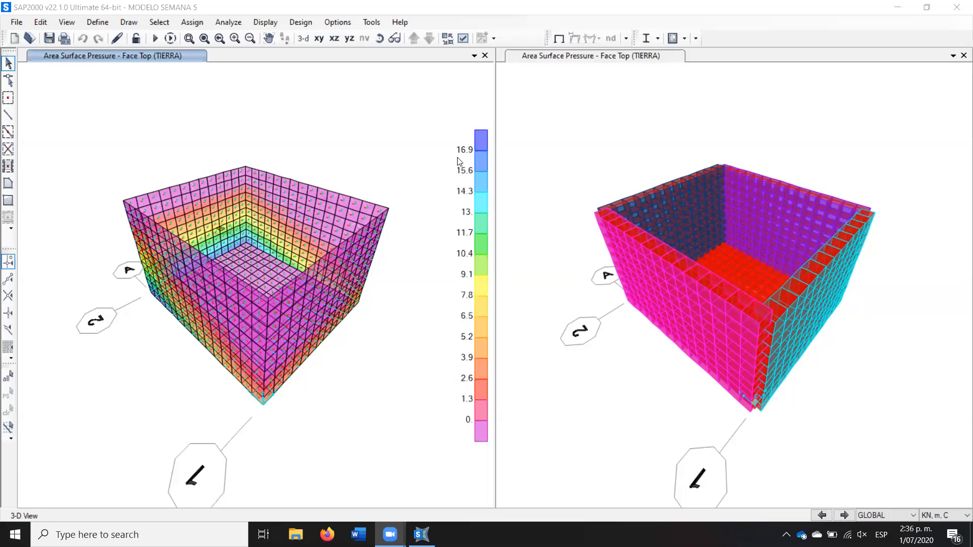
Orbit the model to examine the TIERRA surface pressure contours on all of the tank's walls.
click(304, 121)
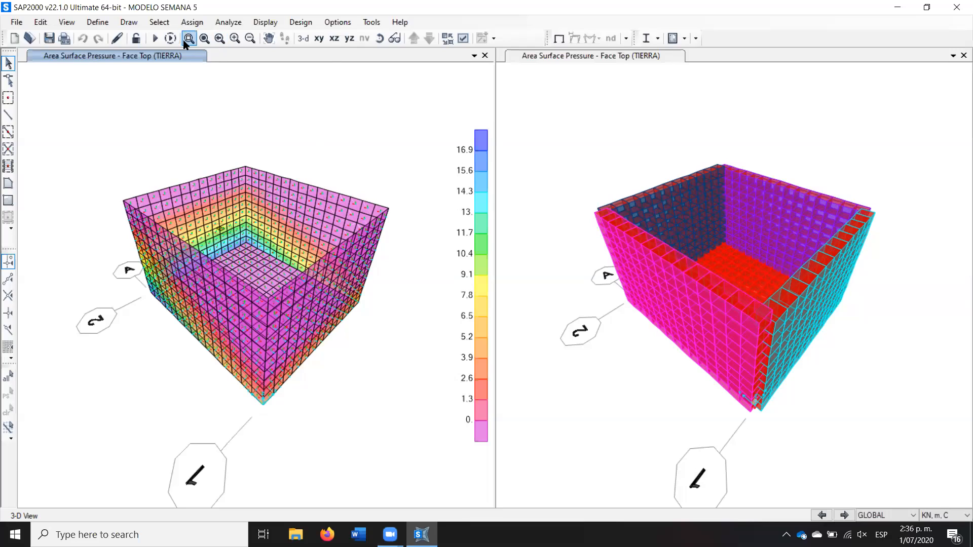
click(302, 41)
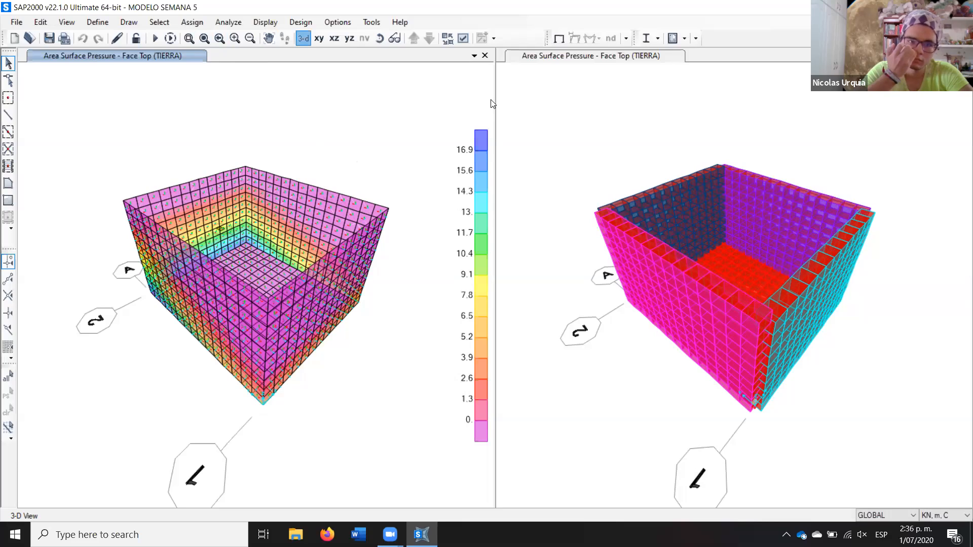
click(378, 38)
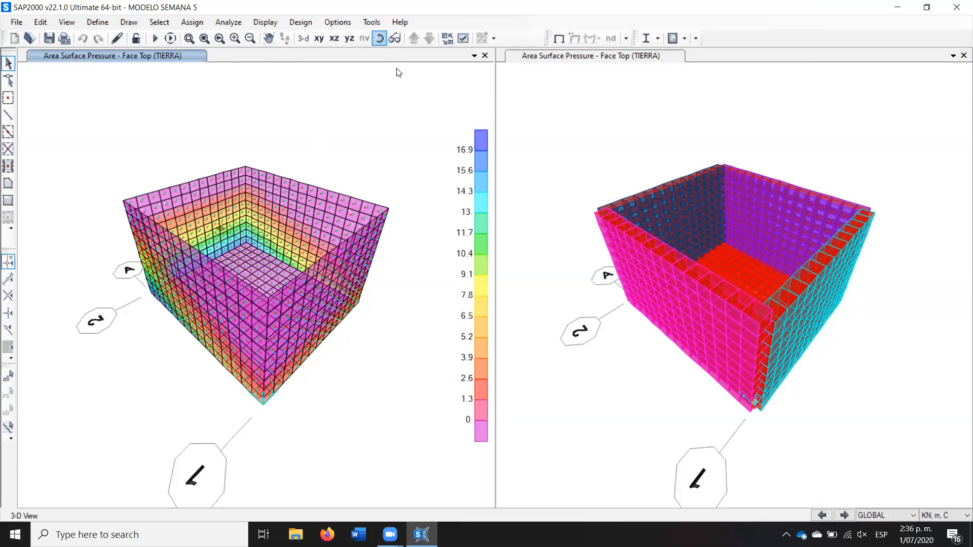
click(381, 39)
drag(252, 222, 334, 227)
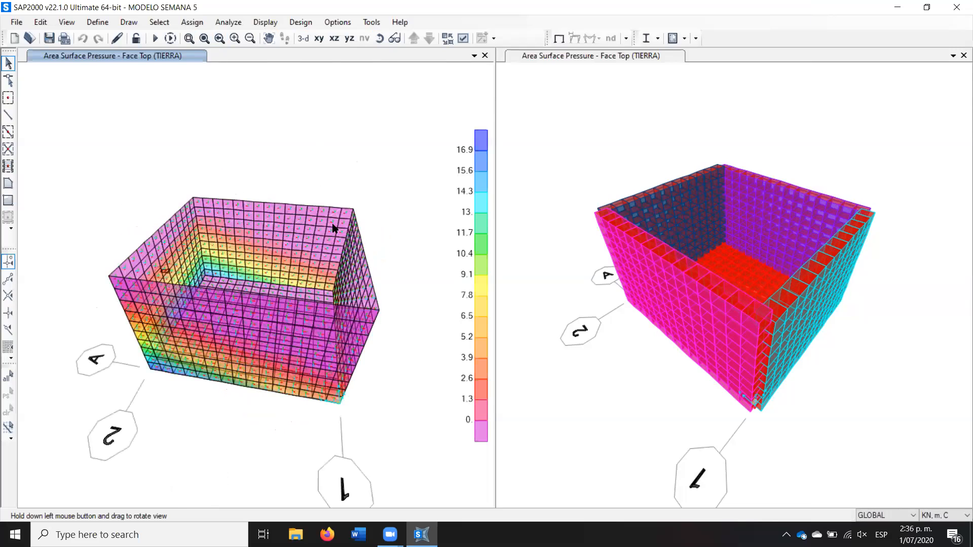
drag(360, 324, 431, 253)
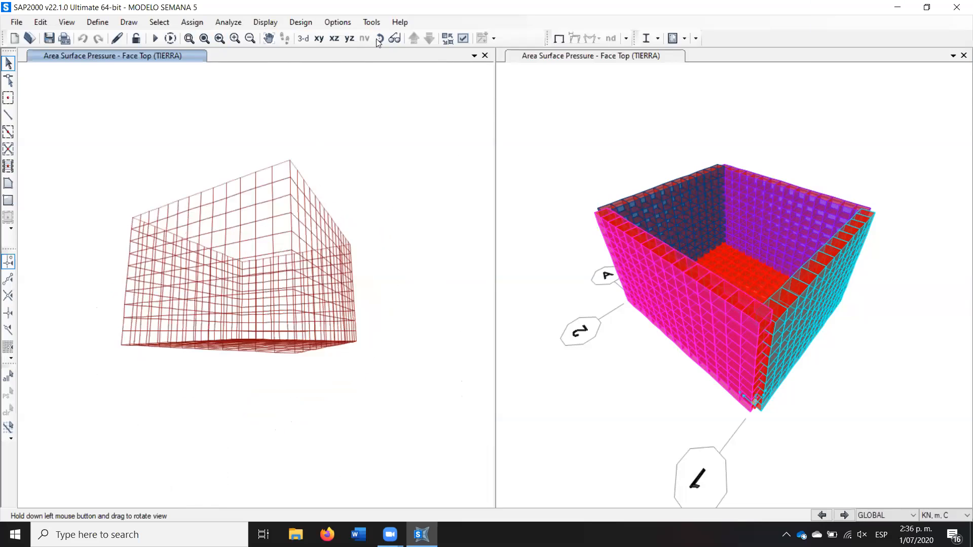
drag(195, 272, 399, 284)
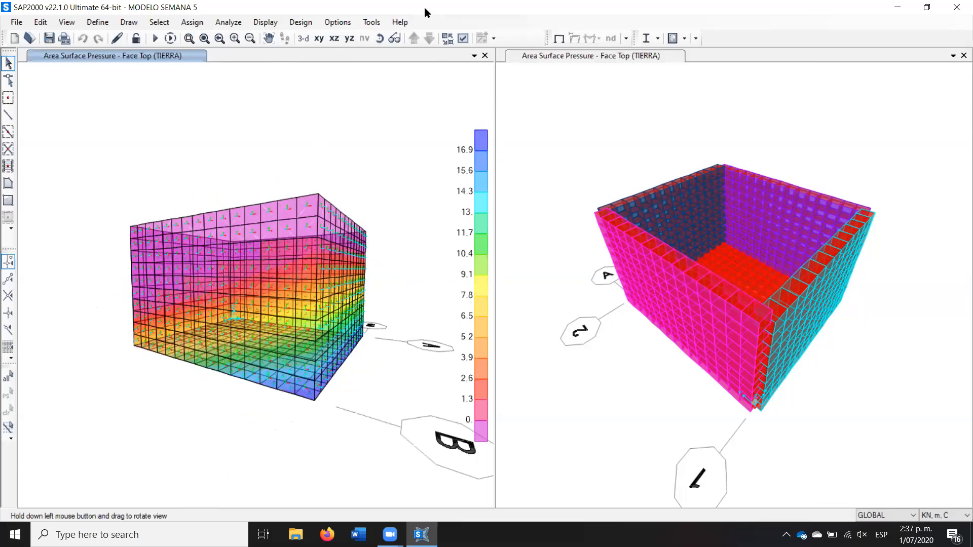
drag(304, 277, 387, 317)
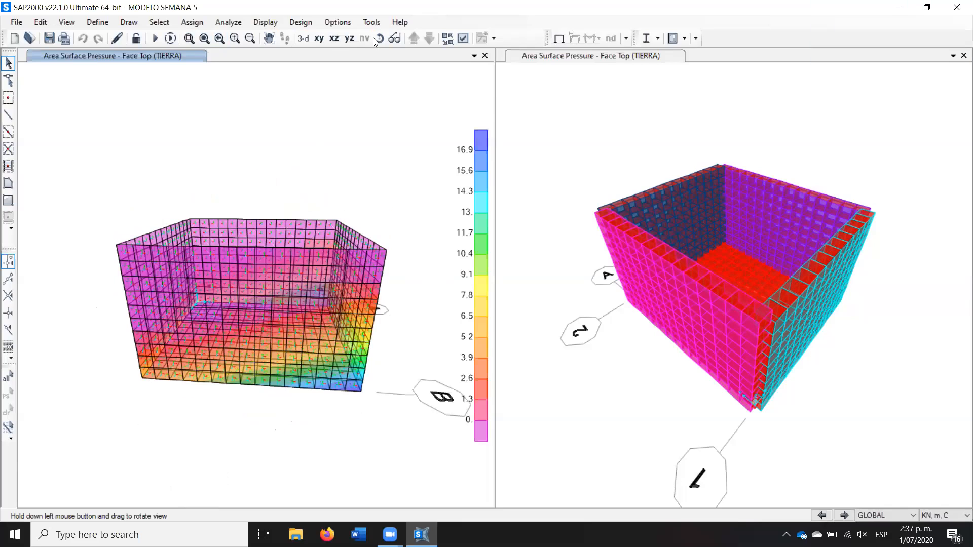
drag(324, 291, 413, 340)
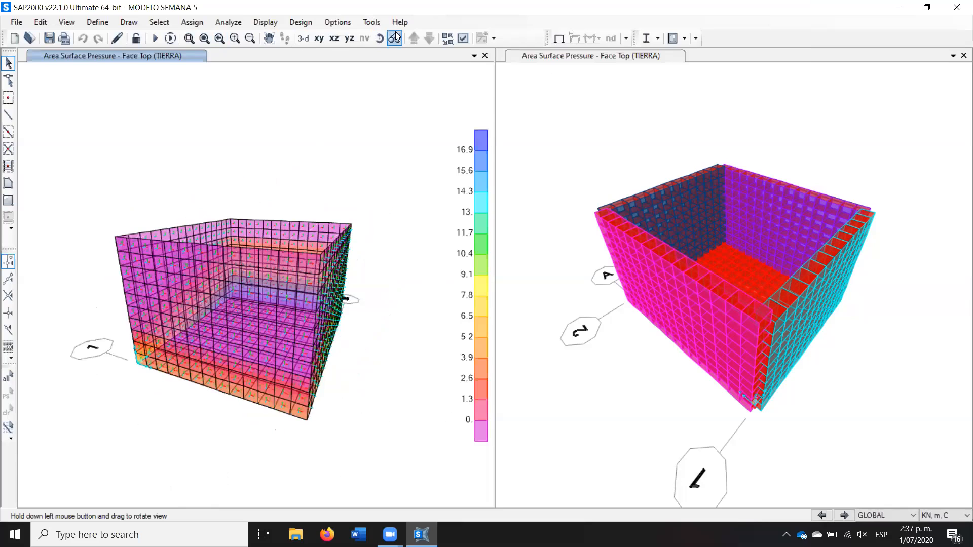
drag(291, 234, 371, 242)
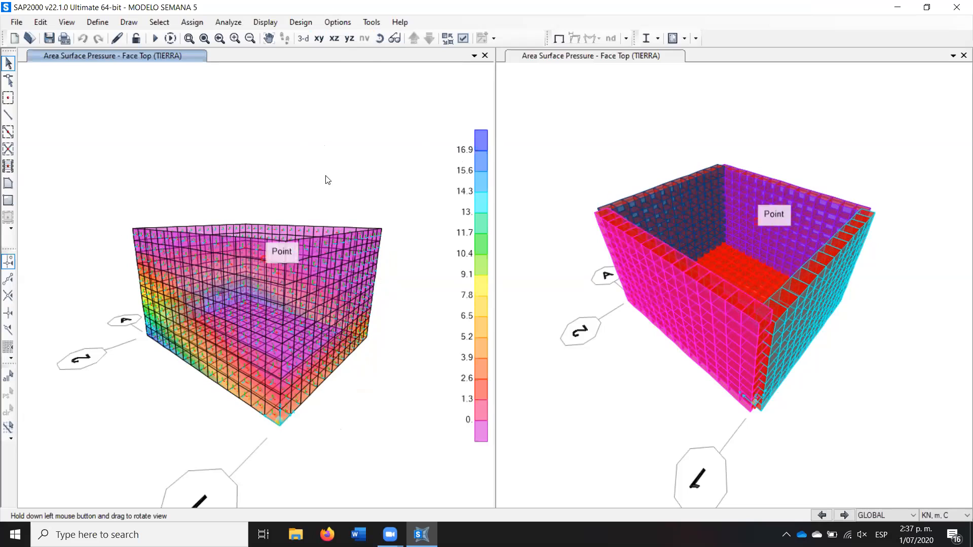
mouse_move(271, 134)
mouse_down()
mouse_move(361, 184)
mouse_move(421, 189)
mouse_up()
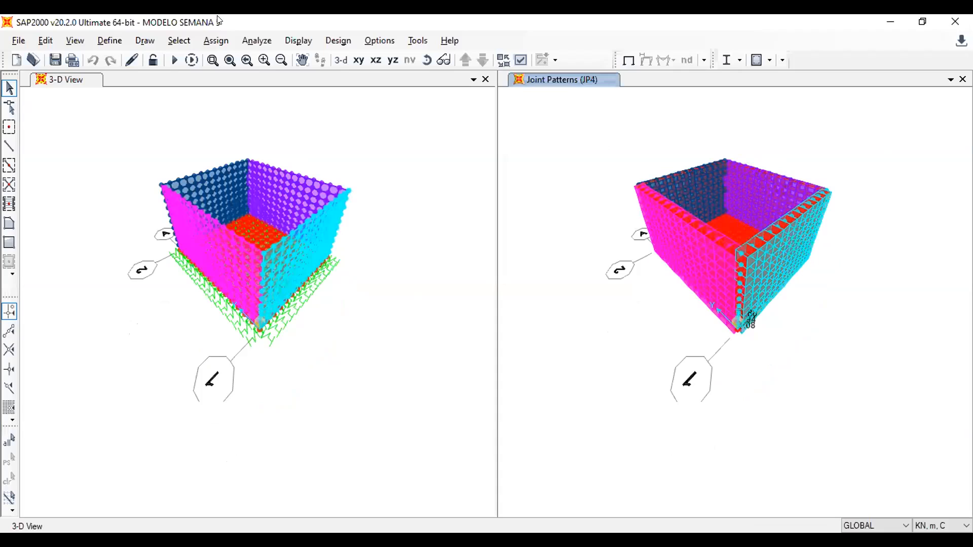
Open the area object load display settings for the 3-D view and choose the TIERRA load pattern.
click(370, 109)
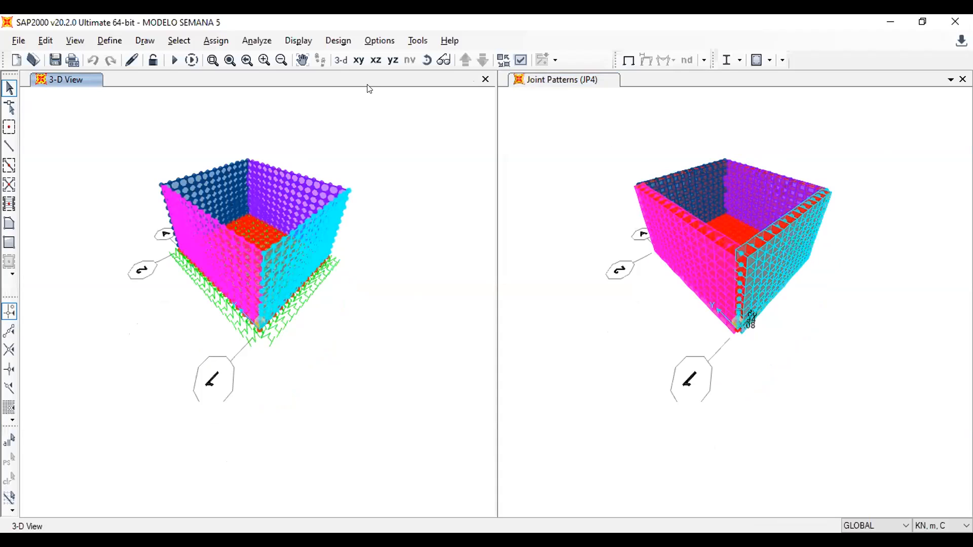
click(298, 41)
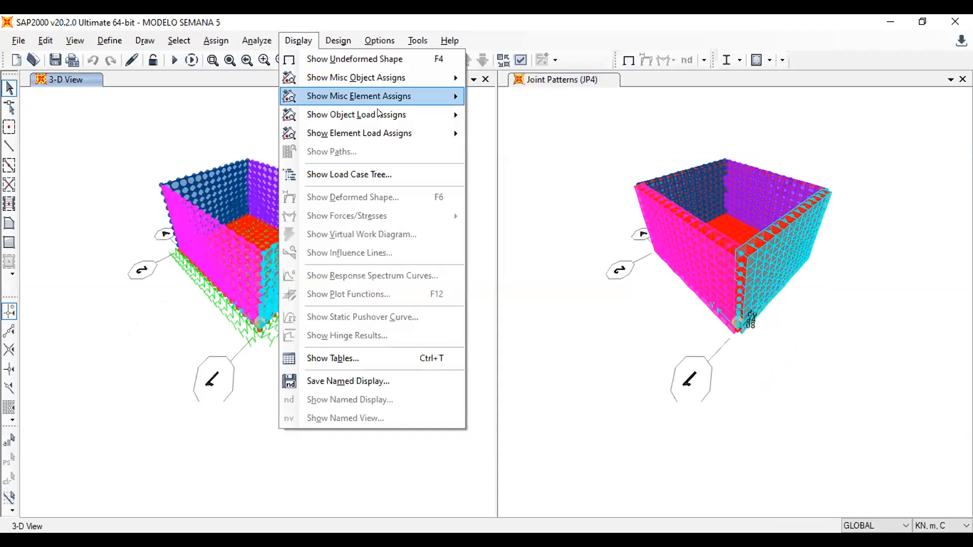
mouse_move(395, 115)
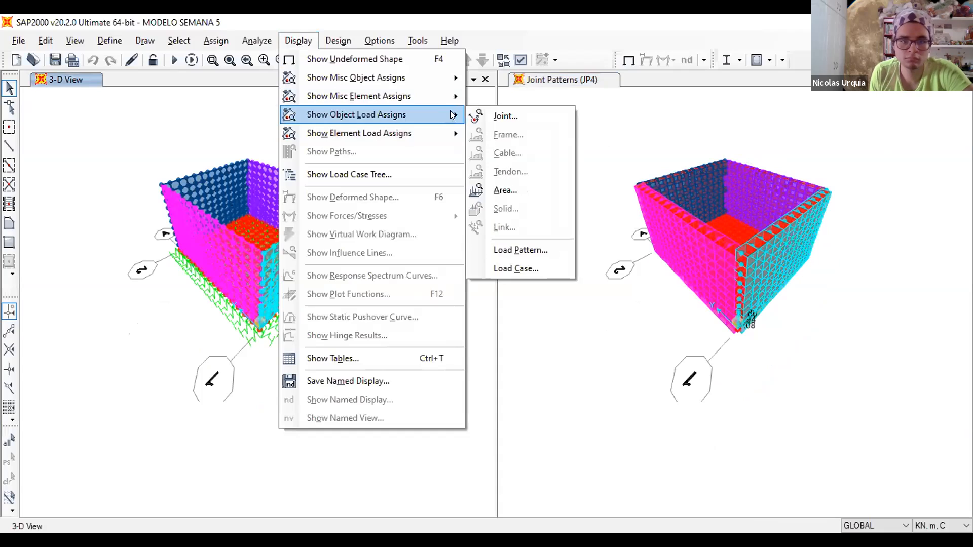
click(524, 190)
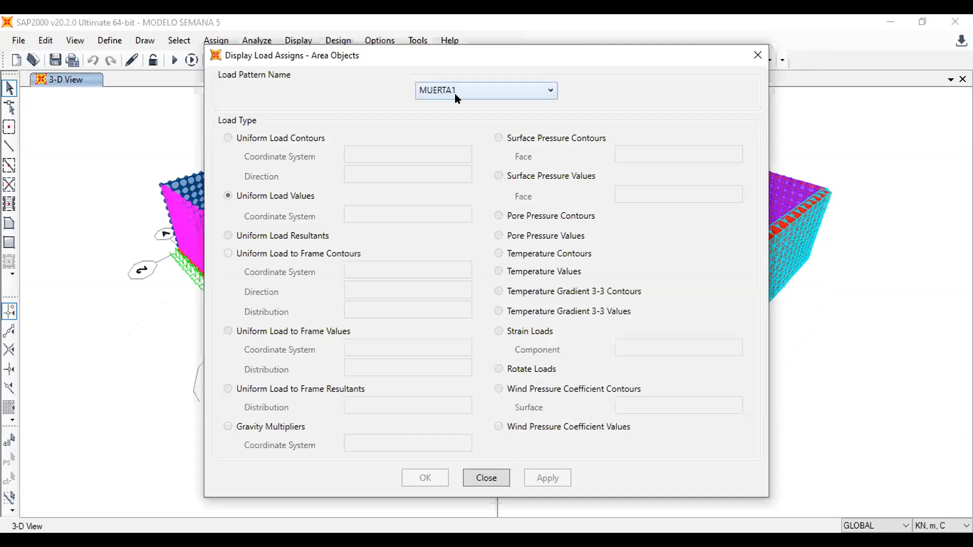
click(455, 93)
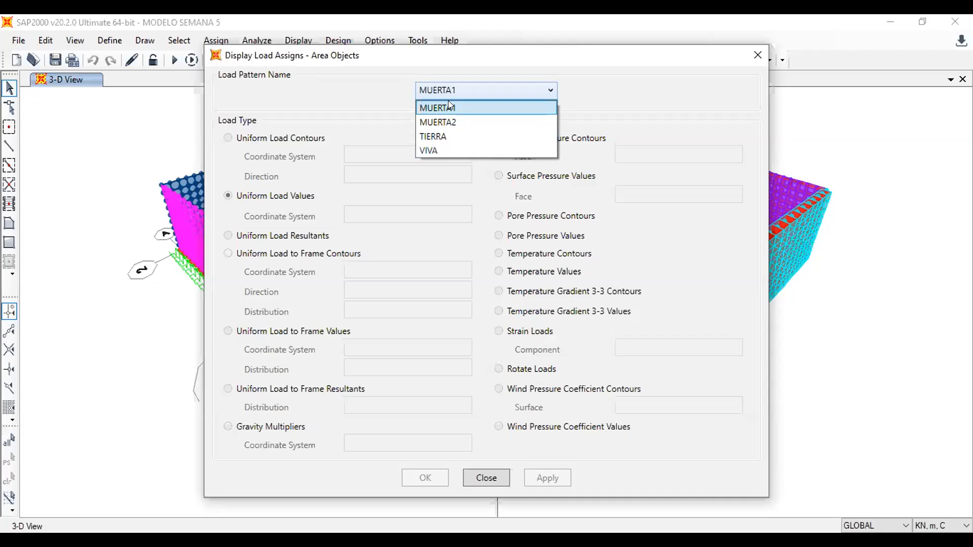
click(449, 136)
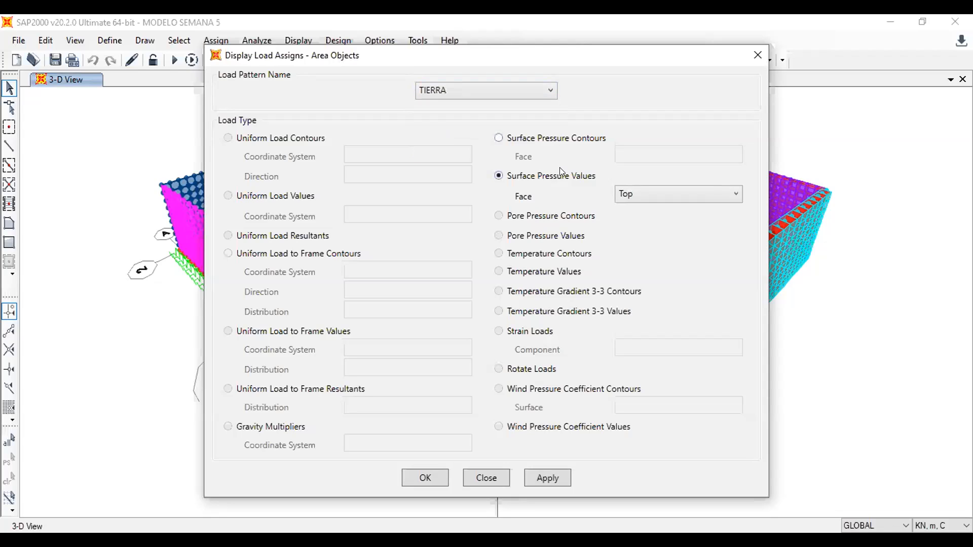
Show the TIERRA surface pressure contours for the Top face and close the load display settings.
click(629, 193)
click(628, 210)
click(594, 141)
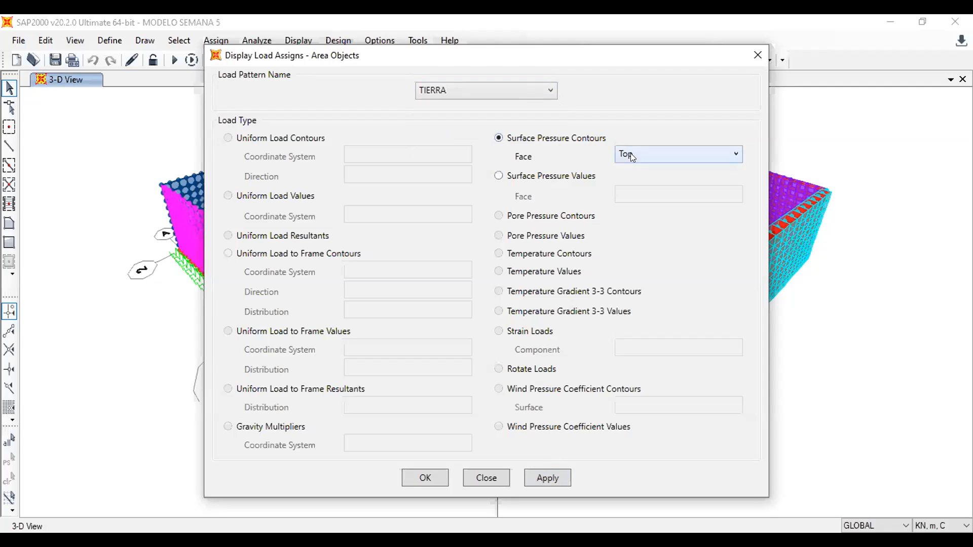
click(630, 153)
click(628, 168)
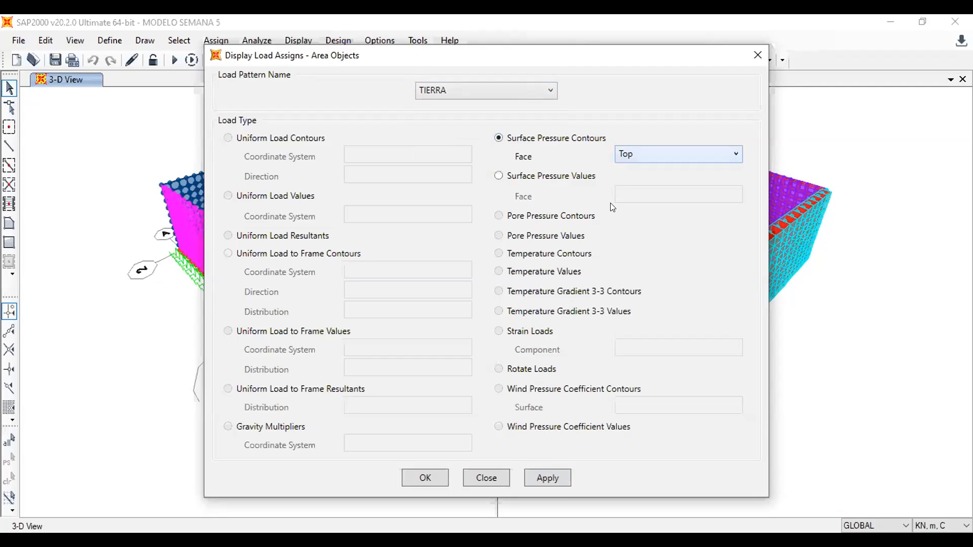
click(558, 484)
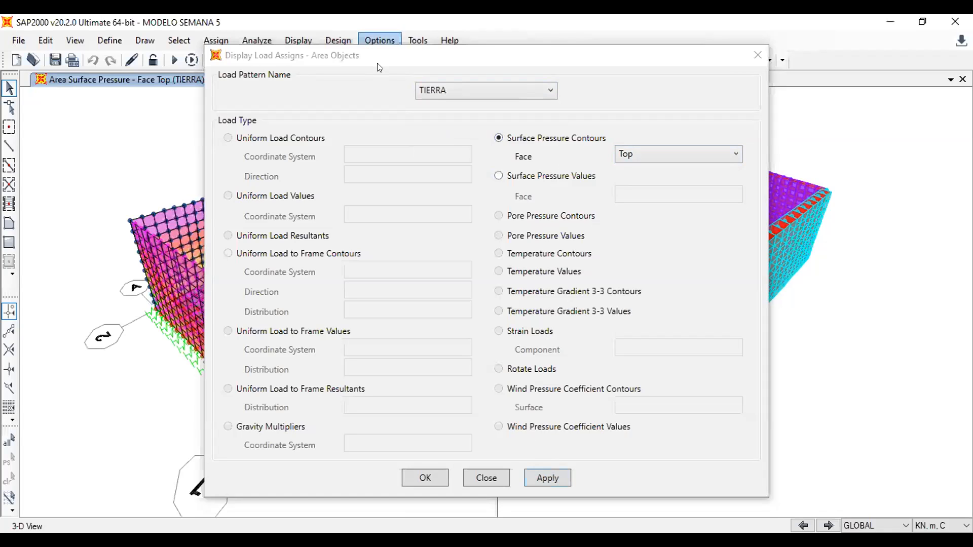
drag(354, 55, 722, 48)
click(788, 466)
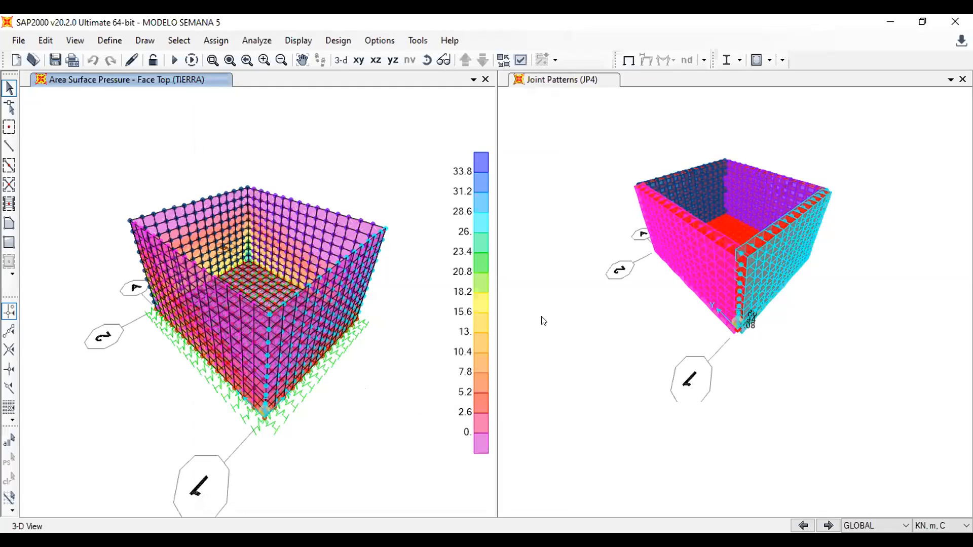
Rotate the 3-D view to inspect the earth pressure distribution on each wall and the base slab.
click(426, 60)
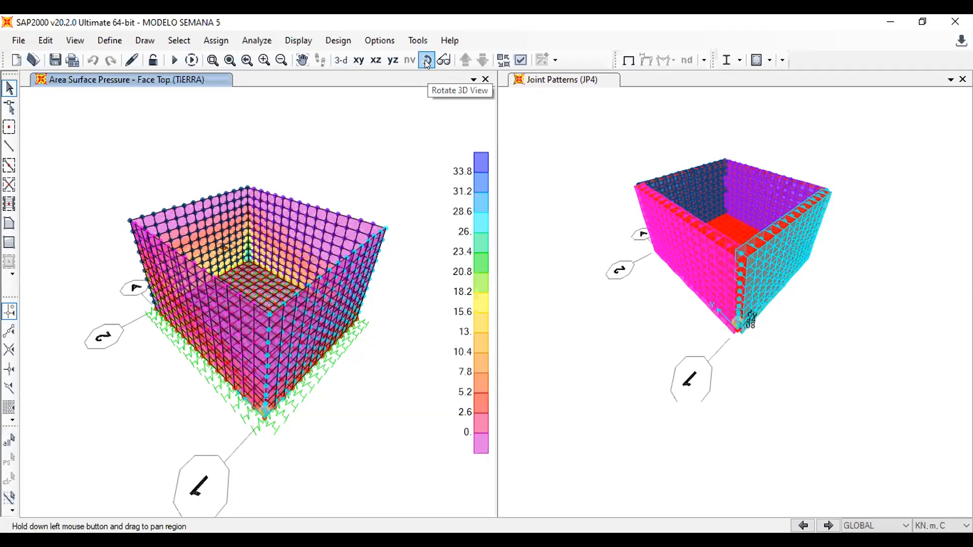
drag(360, 402, 414, 284)
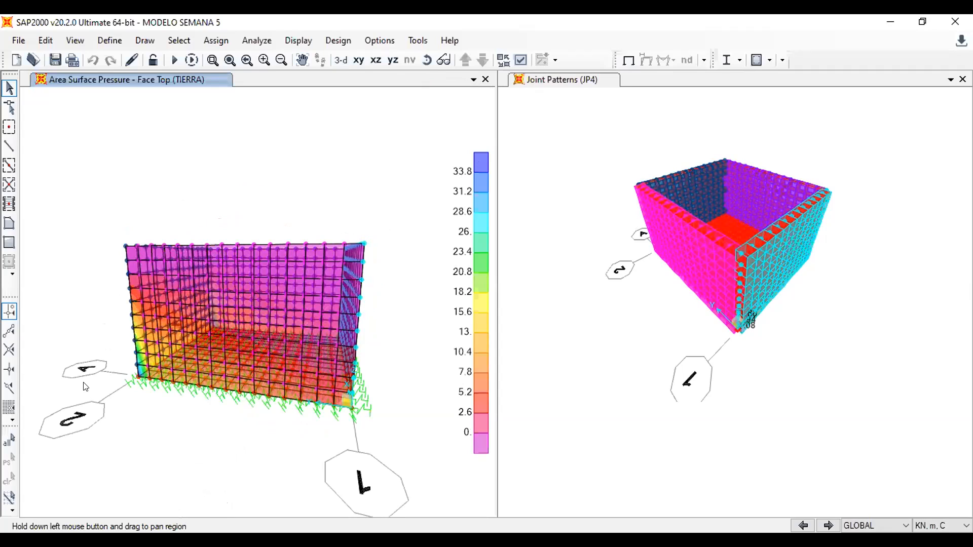
click(426, 59)
drag(116, 217, 381, 229)
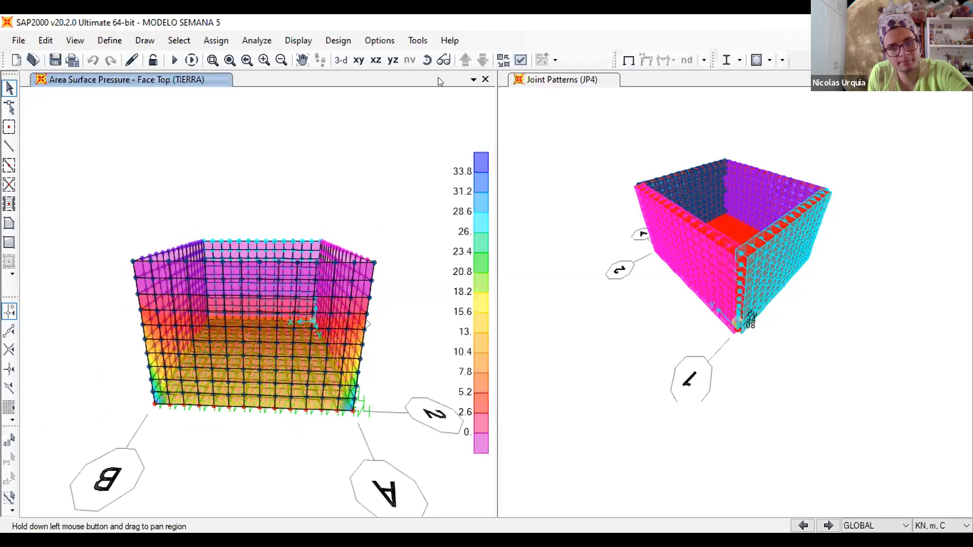
click(426, 59)
drag(80, 298, 265, 343)
drag(345, 305, 220, 337)
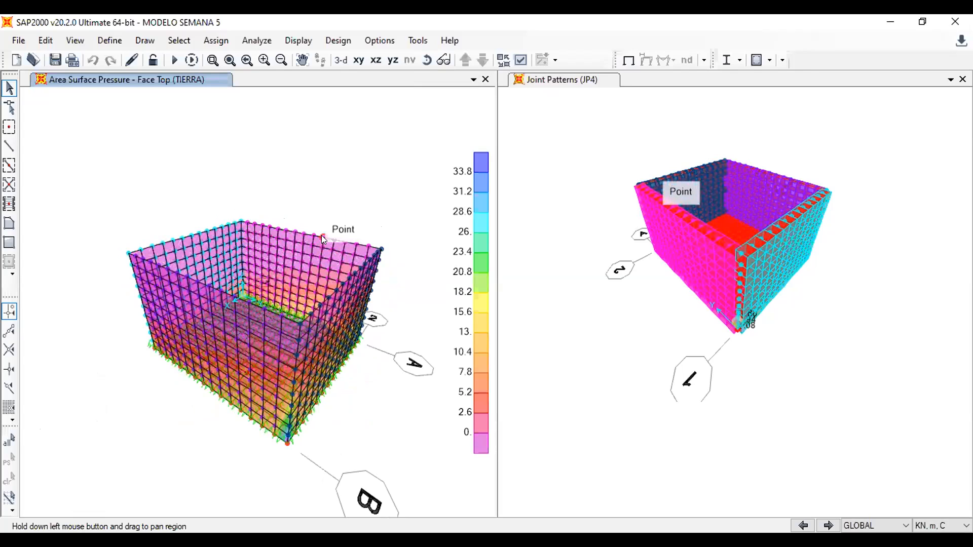
click(427, 61)
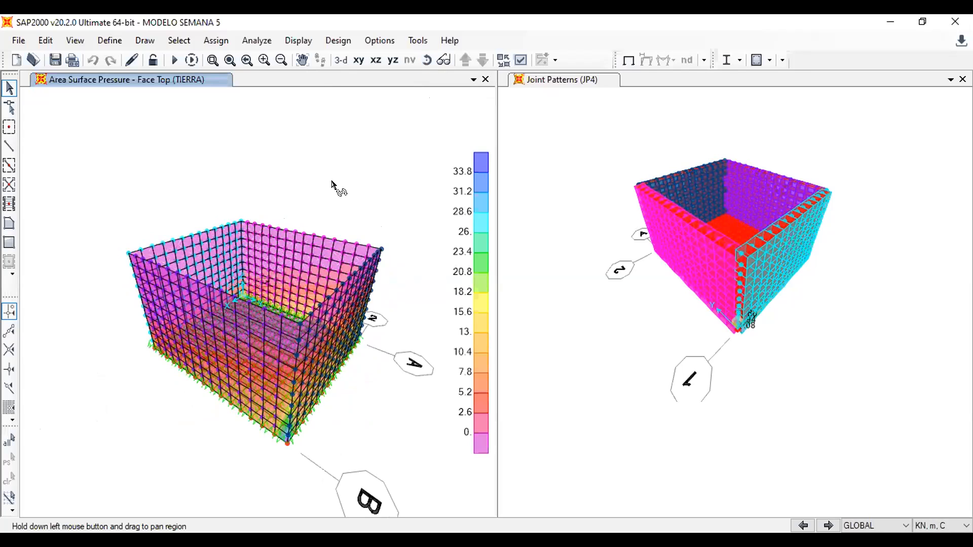
key(Escape)
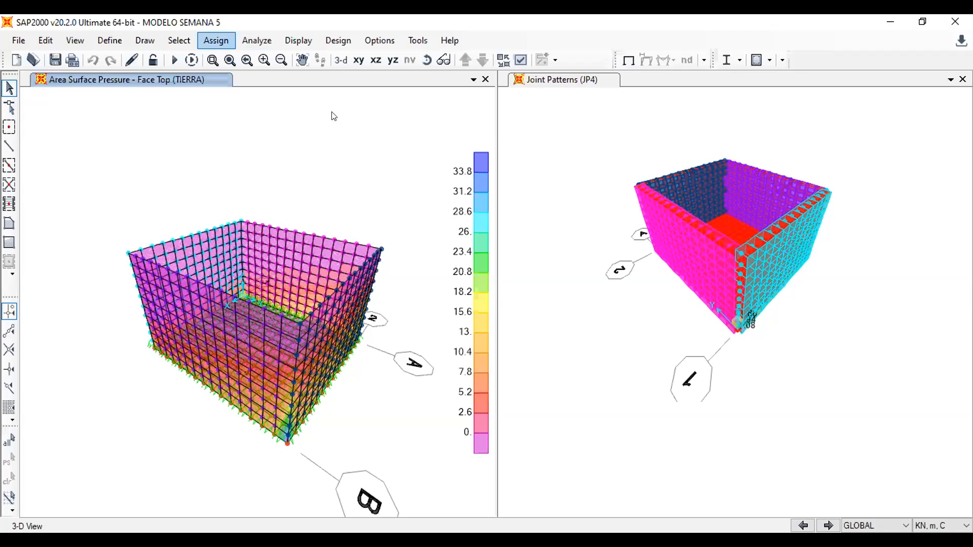
Review the model's load pattern definitions and close them without making changes.
click(217, 42)
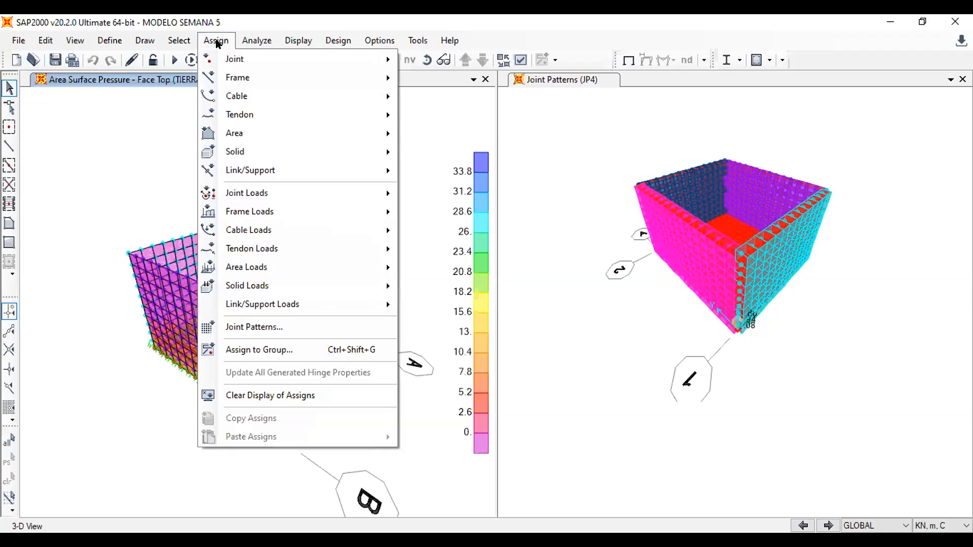
click(449, 137)
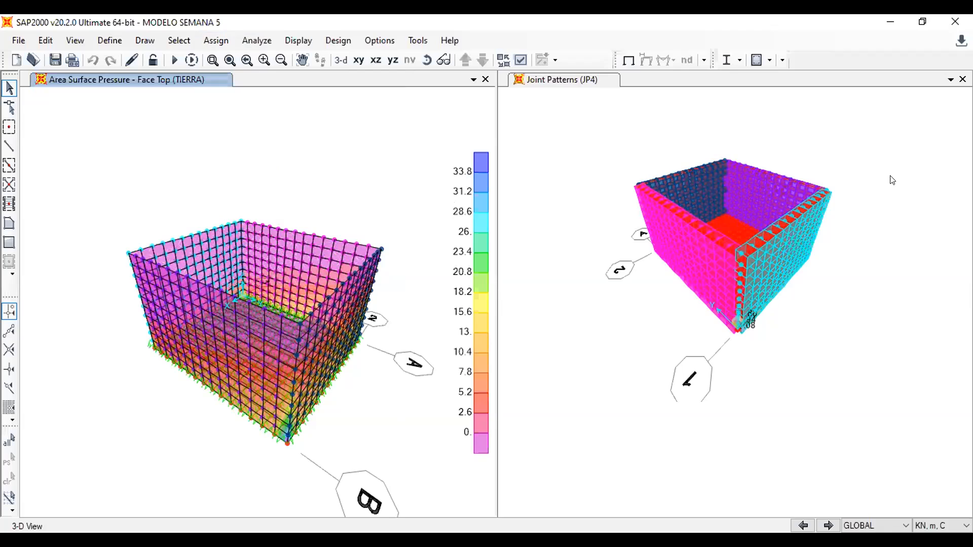
click(144, 40)
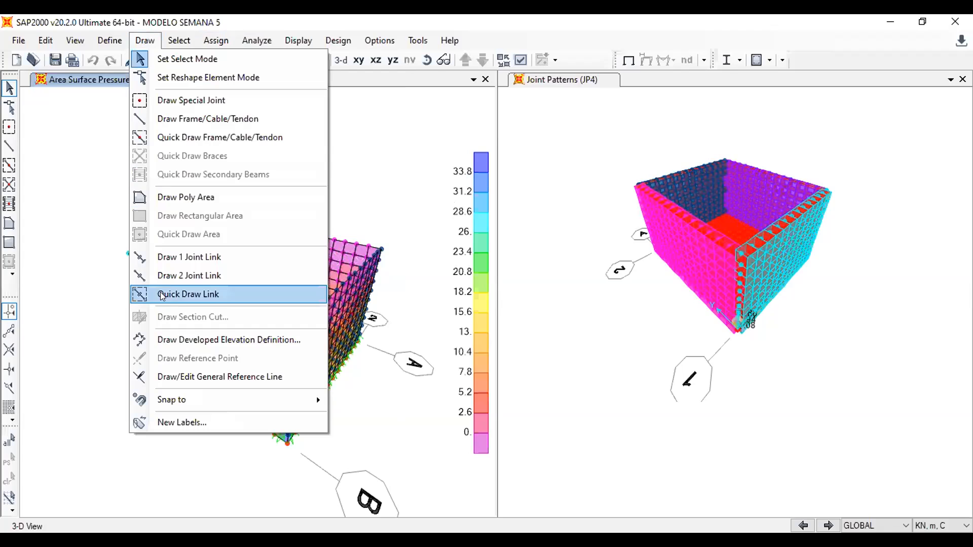
mouse_move(99, 45)
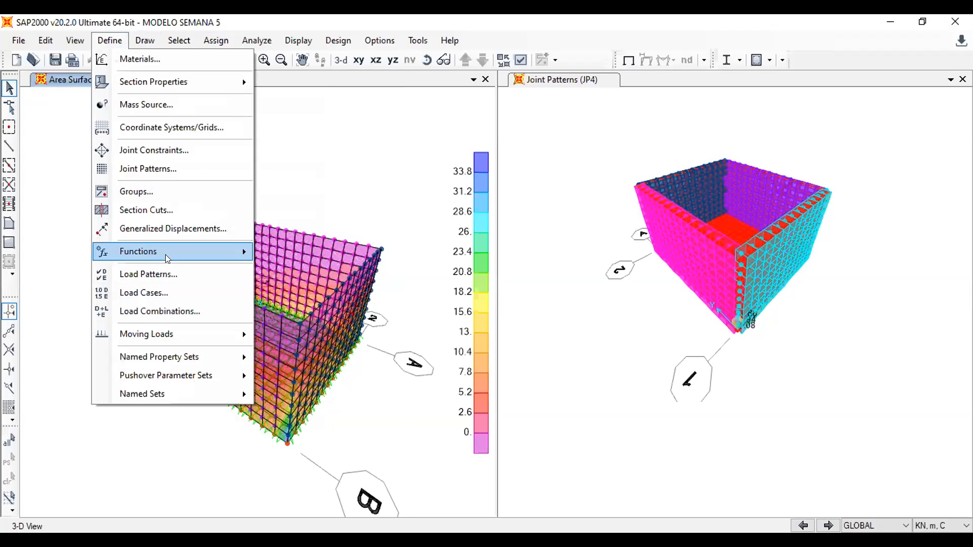
click(157, 276)
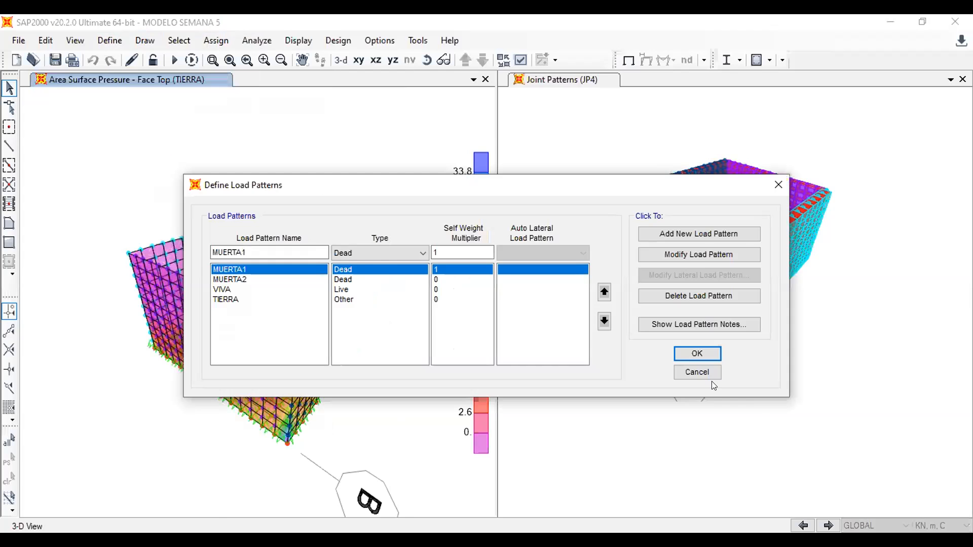
click(694, 373)
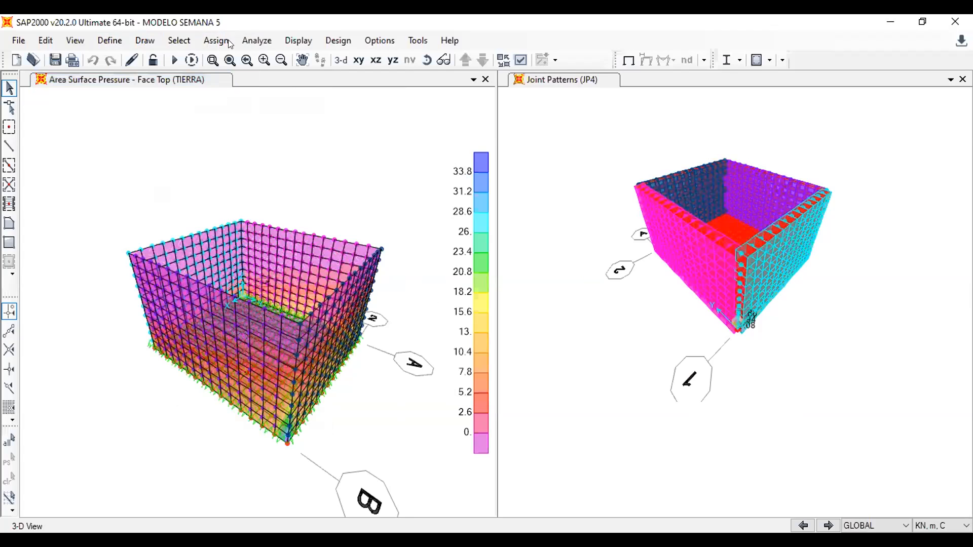
Open the joint pattern definitions and select the JP pattern for review.
click(107, 36)
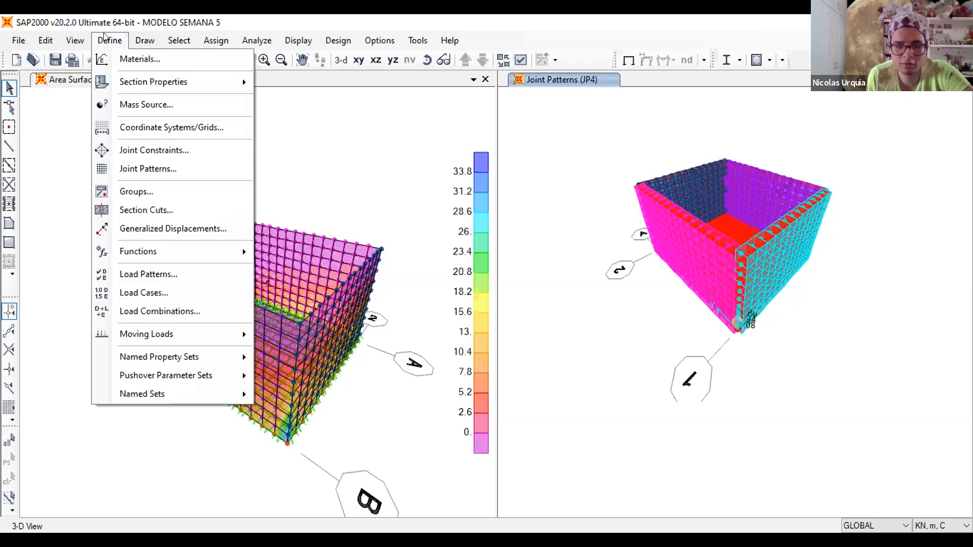
click(131, 166)
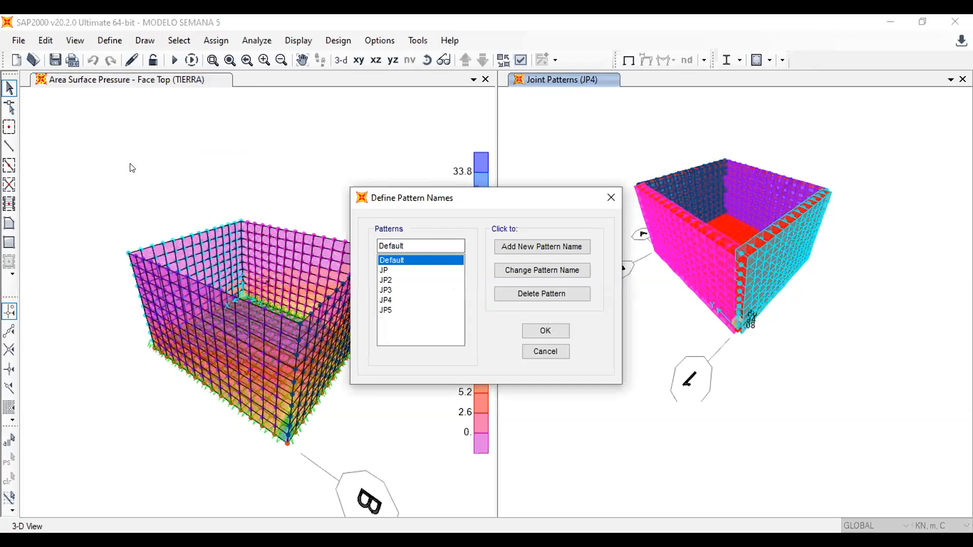
click(408, 271)
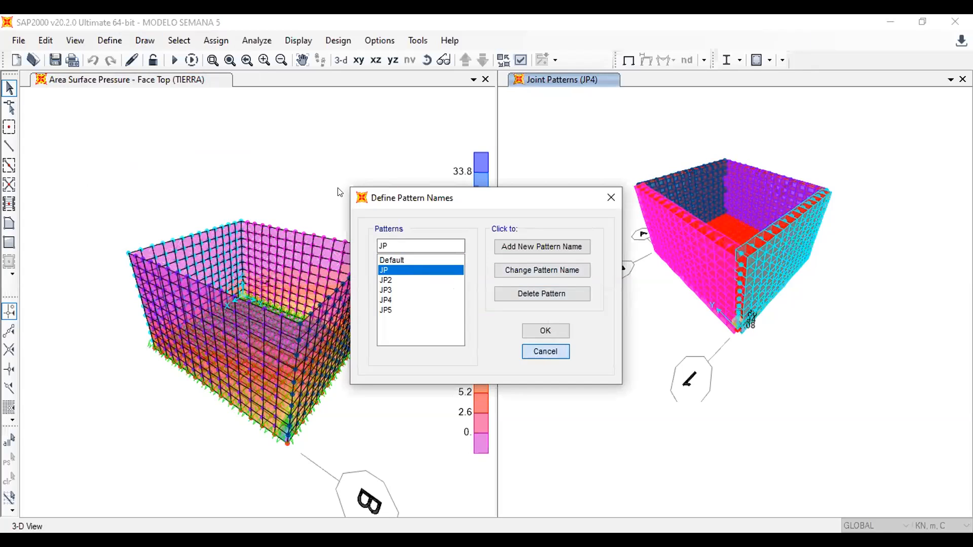
Close the joint pattern definitions without changes and rotate the TIERRA pressure view to inspect the walls from another side.
click(324, 160)
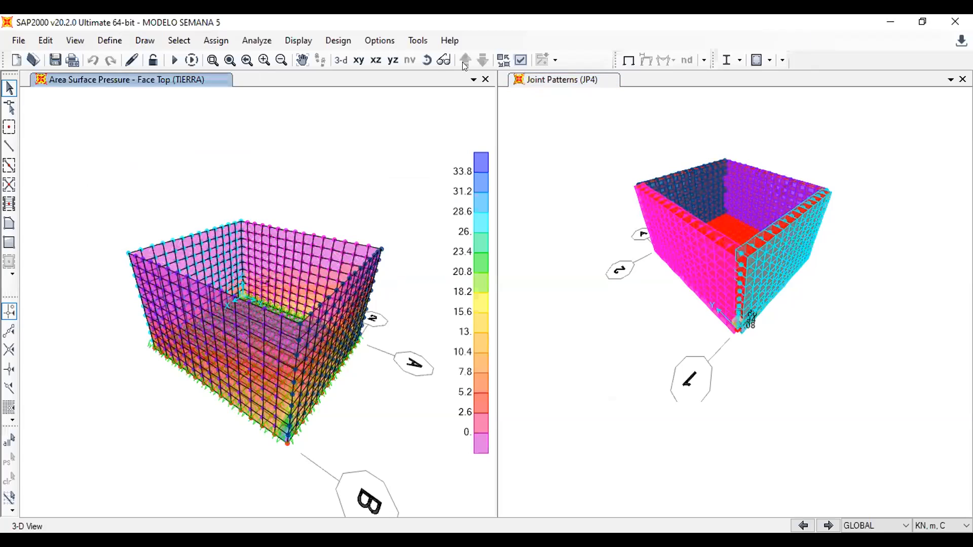
click(425, 60)
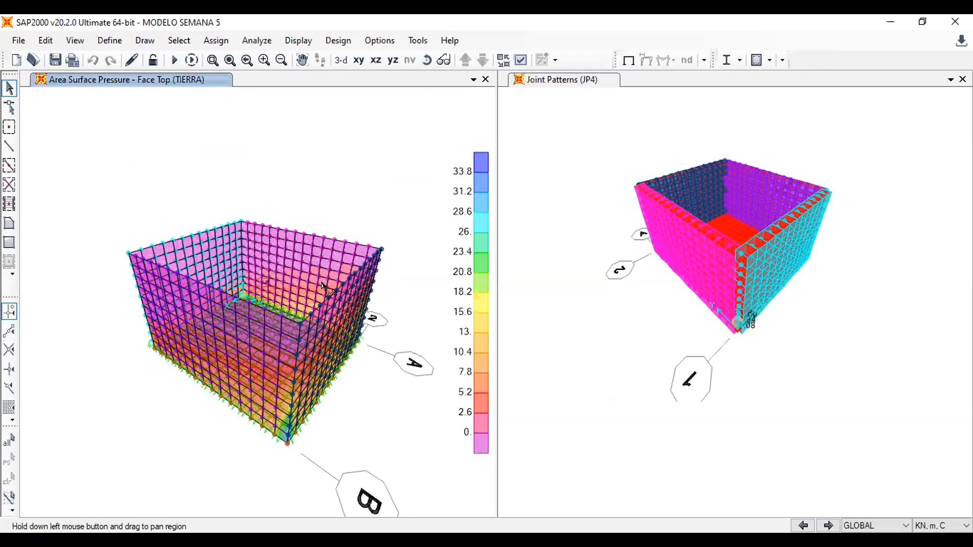
drag(327, 296, 478, 300)
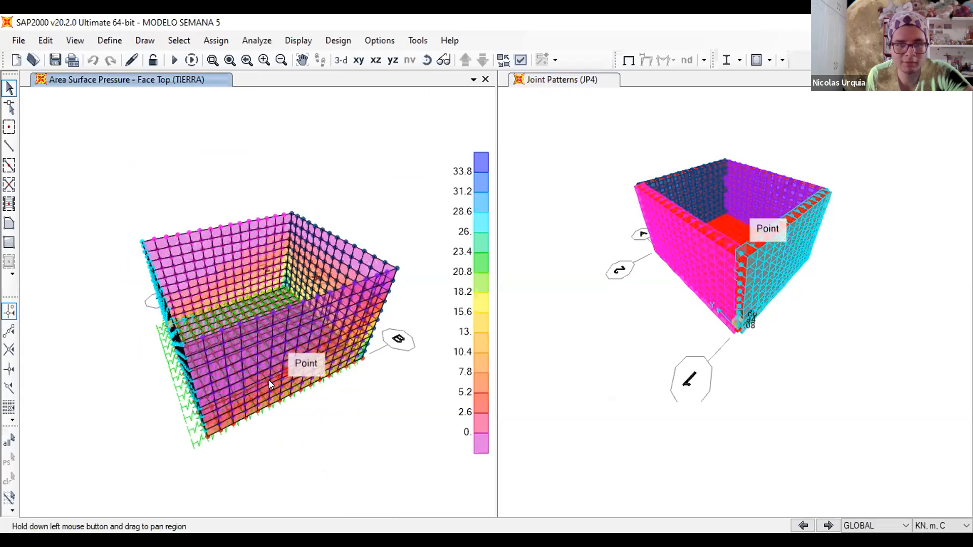
Hide the joints in the TIERRA pressure view by setting them to Invisible in its display options.
click(520, 60)
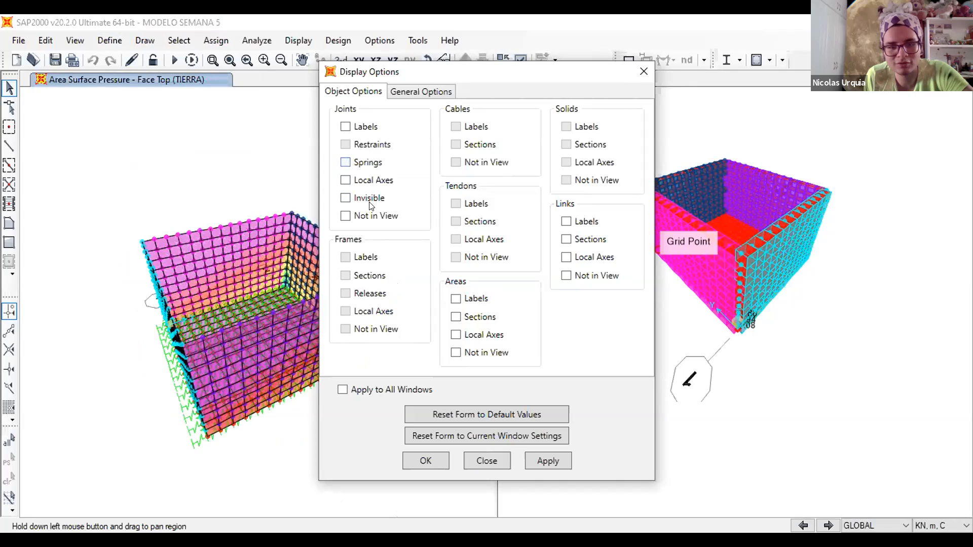
click(345, 216)
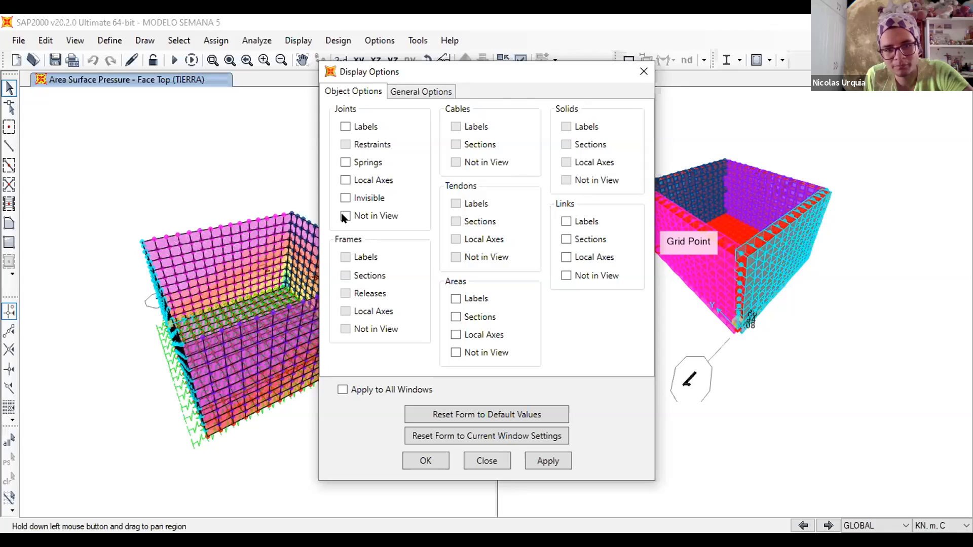
click(345, 216)
click(541, 450)
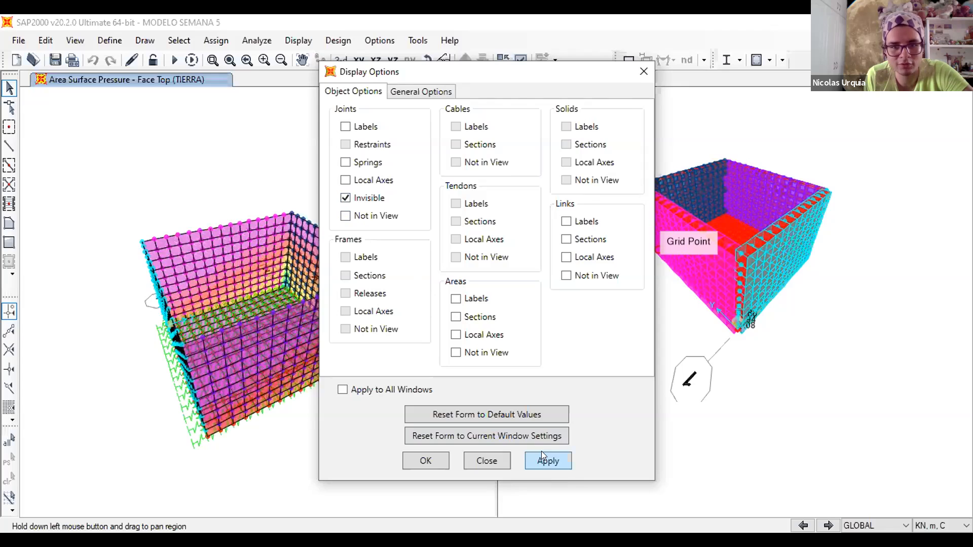
click(415, 462)
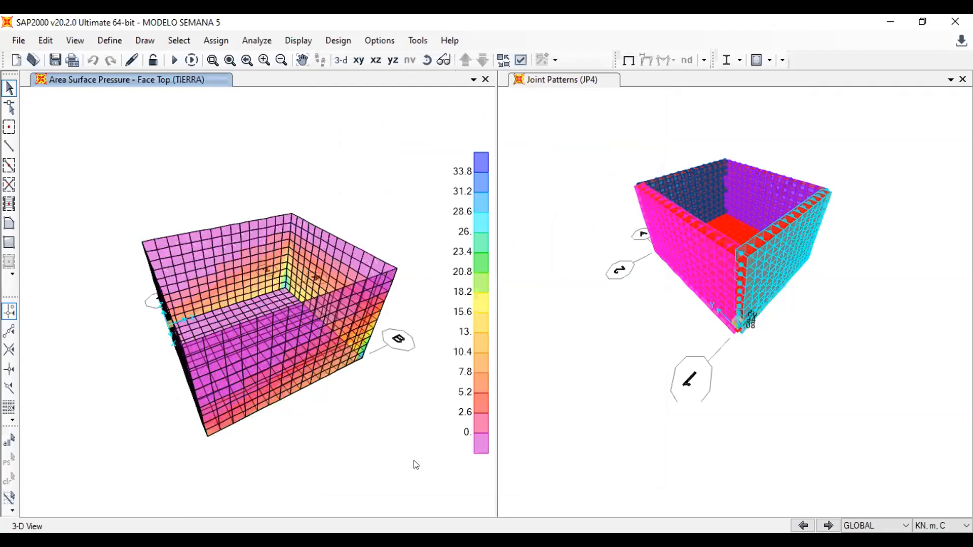
Select the Area2 and Area4 groups to highlight their walls in the model.
click(427, 60)
drag(370, 332, 353, 360)
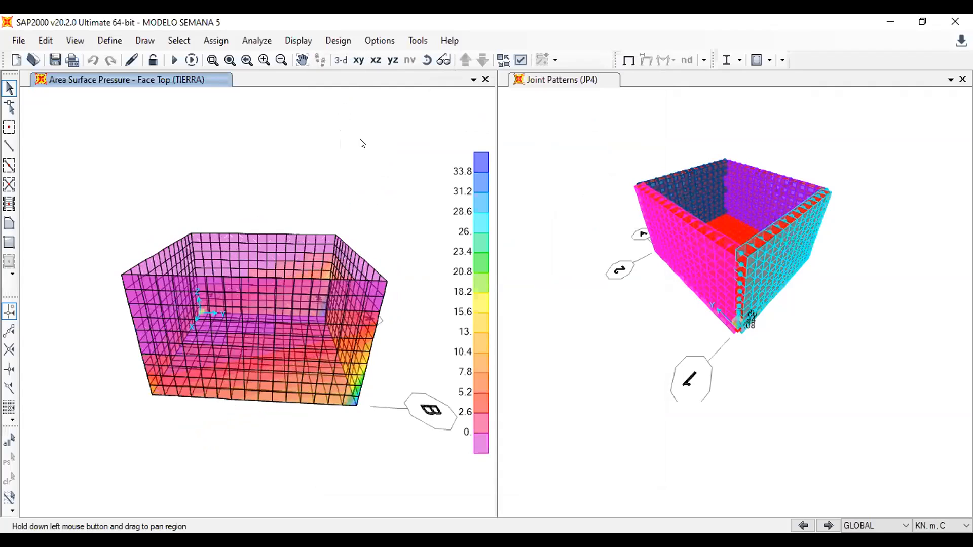
key(ctrl+g)
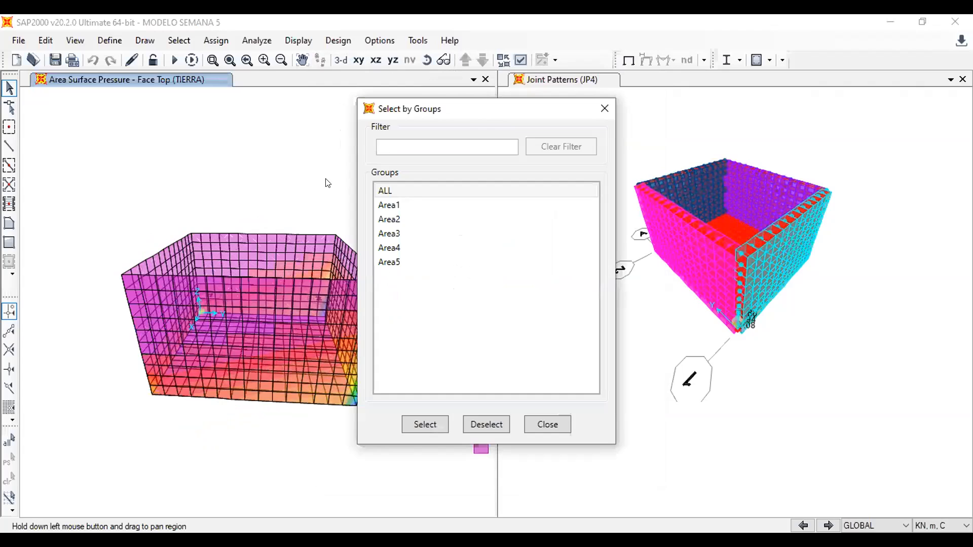
click(403, 204)
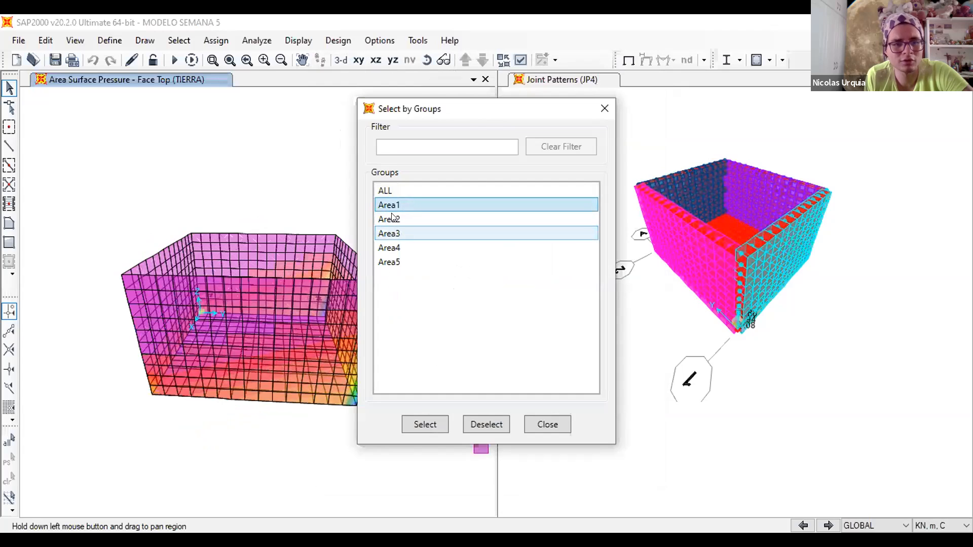
click(389, 219)
ctrl+click(398, 258)
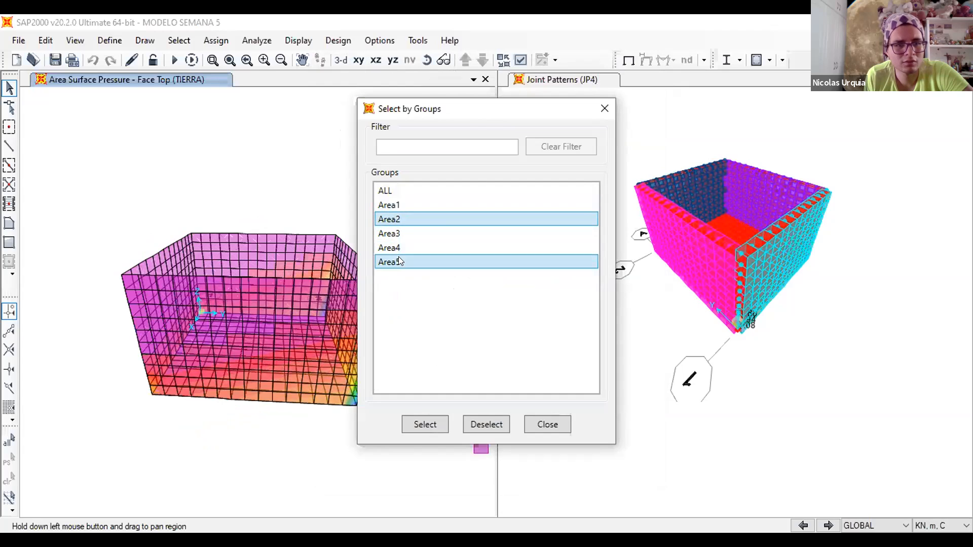
click(397, 219)
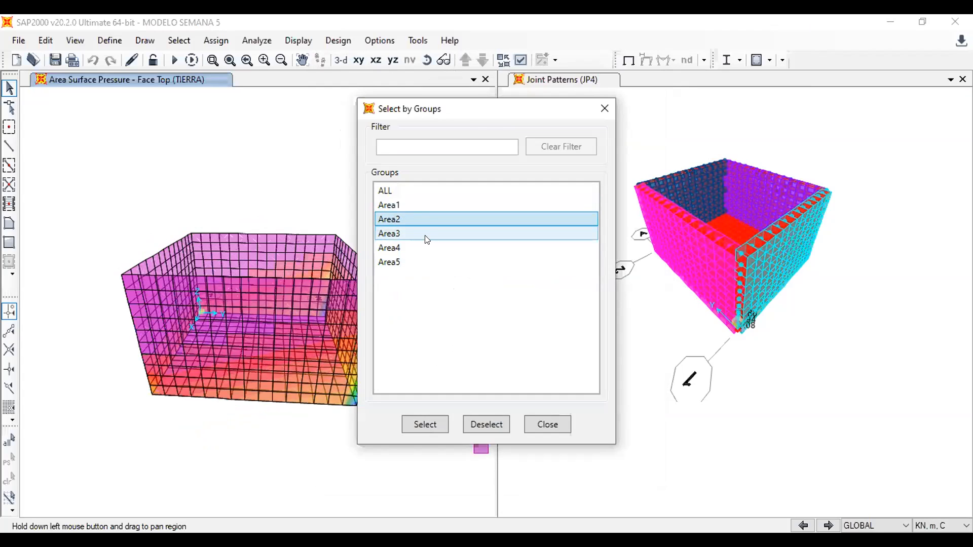
ctrl+click(397, 248)
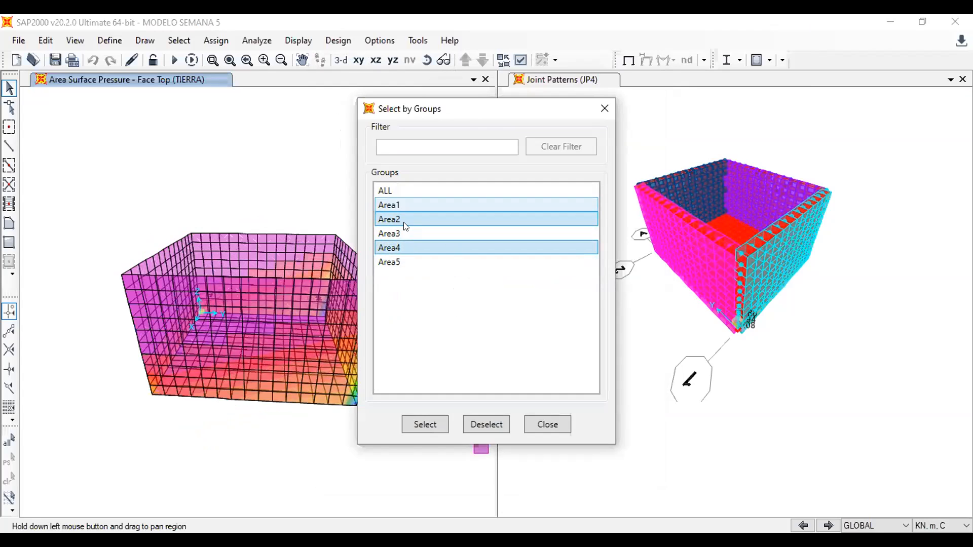
click(437, 430)
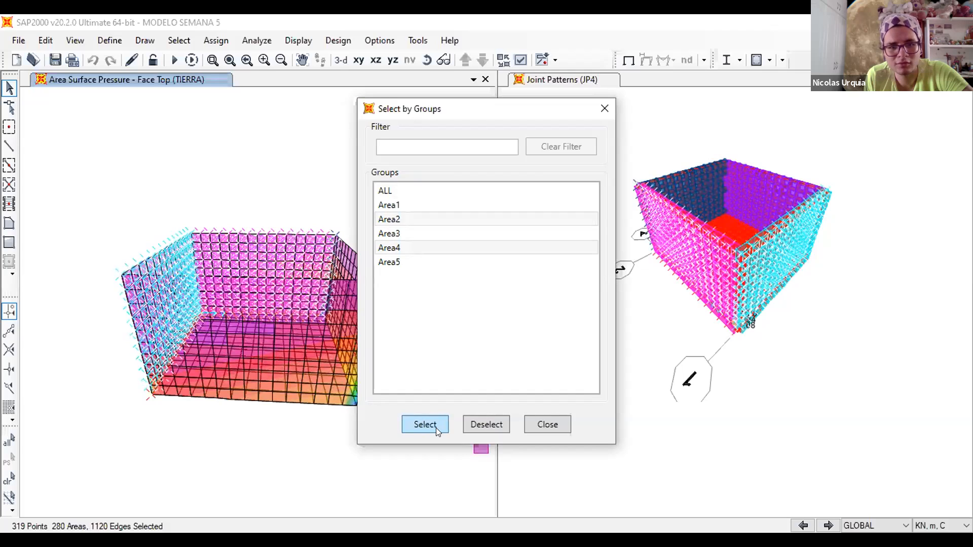
Add the Area3 and Area2 groups to the selection, close the group selection and clear everything selected.
click(421, 234)
ctrl+click(403, 218)
click(413, 421)
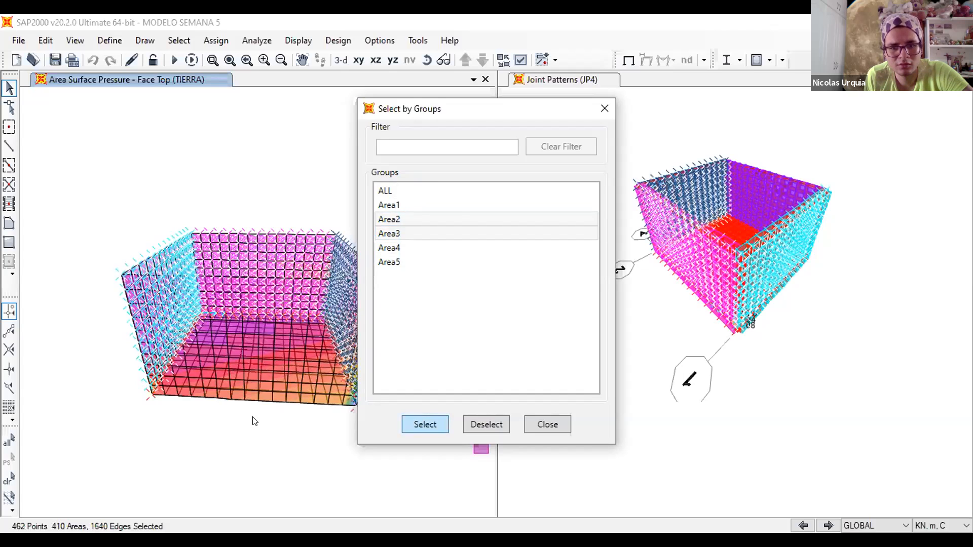
key(Escape)
key(Escape)
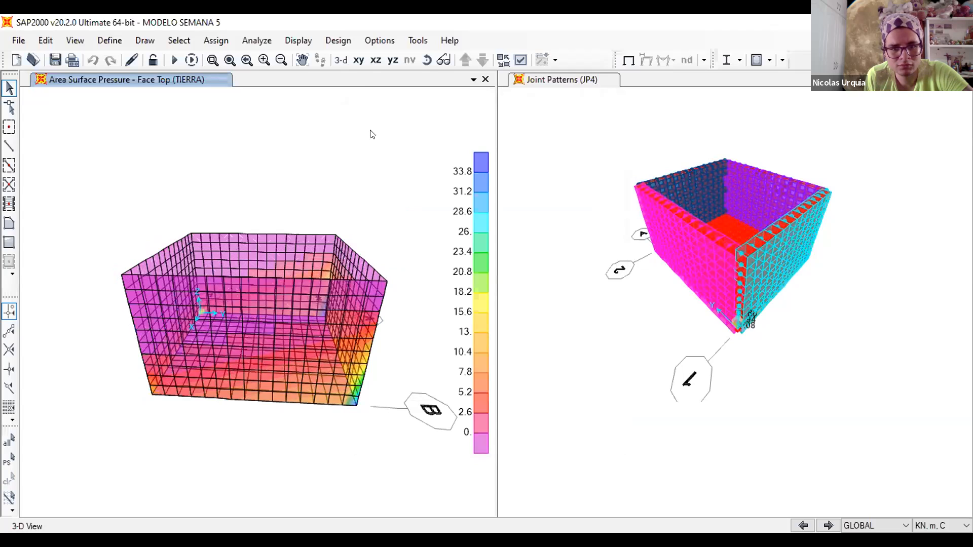
Select the Area2 and Area4 groups again and deselect both of them.
key(ctrl+g)
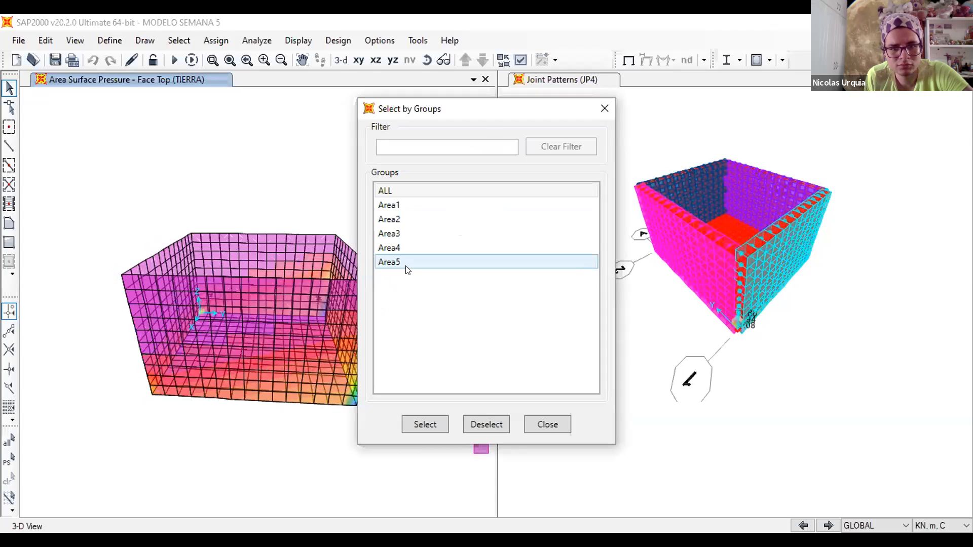
click(398, 219)
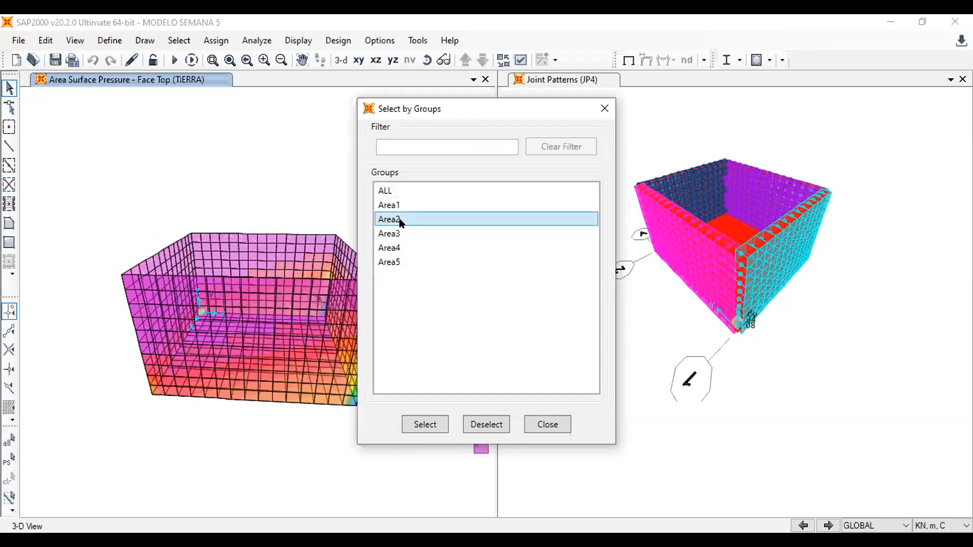
ctrl+click(400, 248)
click(435, 427)
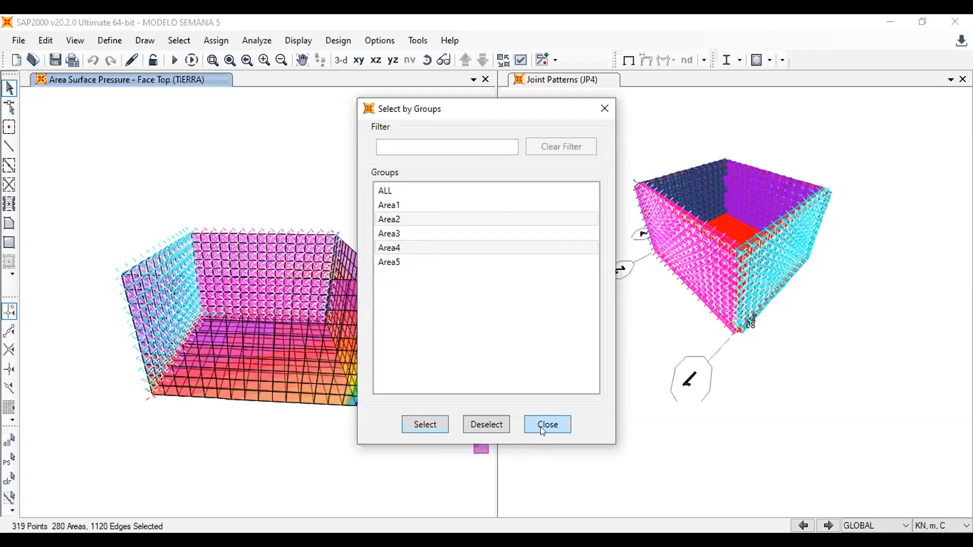
click(488, 426)
Select the Area2 and Area3 groups to highlight the two opposite walls, and close the group selection.
click(408, 219)
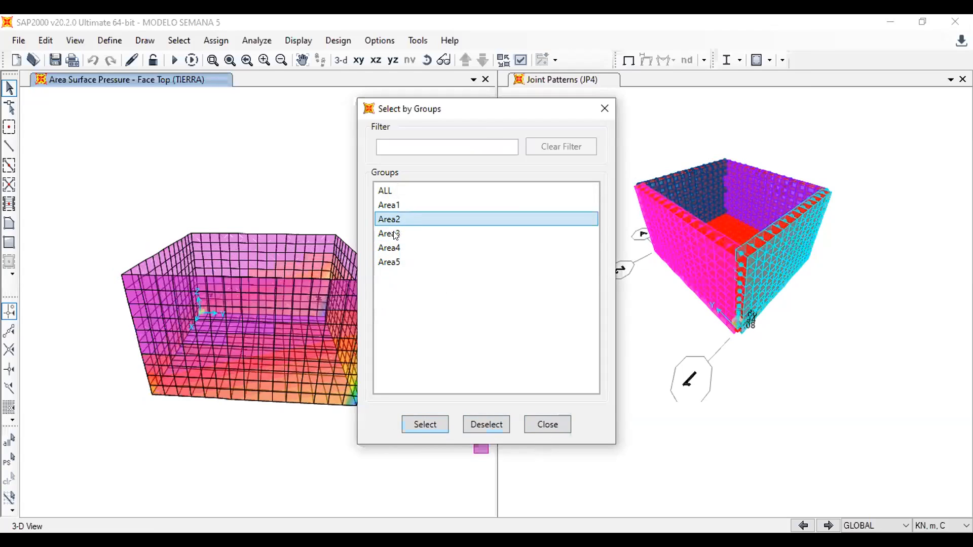
click(395, 233)
click(428, 427)
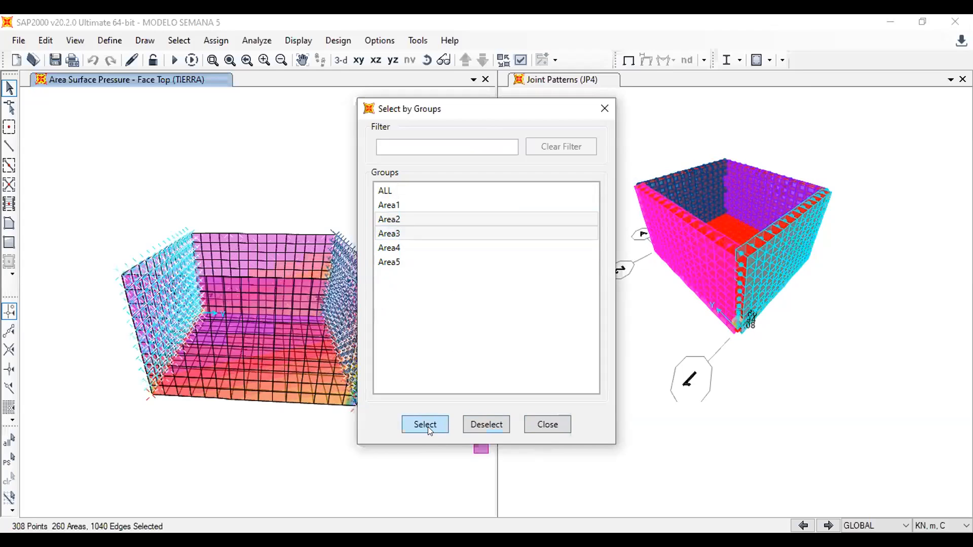
click(541, 418)
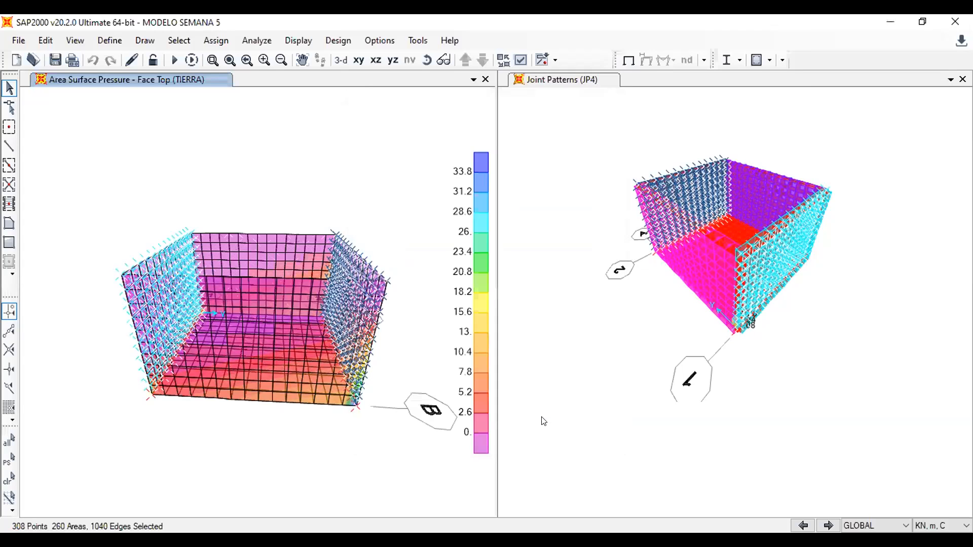
right_click(358, 179)
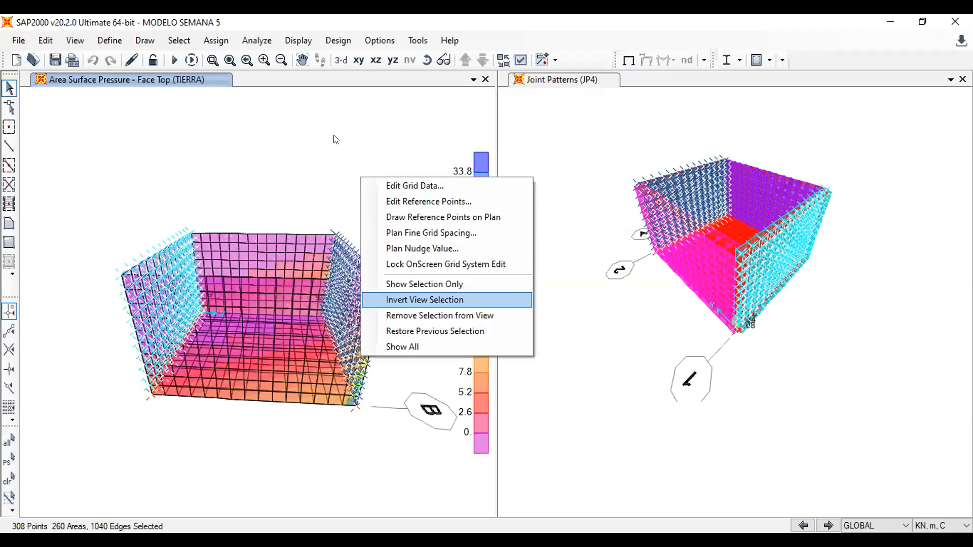
click(323, 122)
Review the list of joint patterns in the model, close it without changes and clear the wall selection.
click(109, 39)
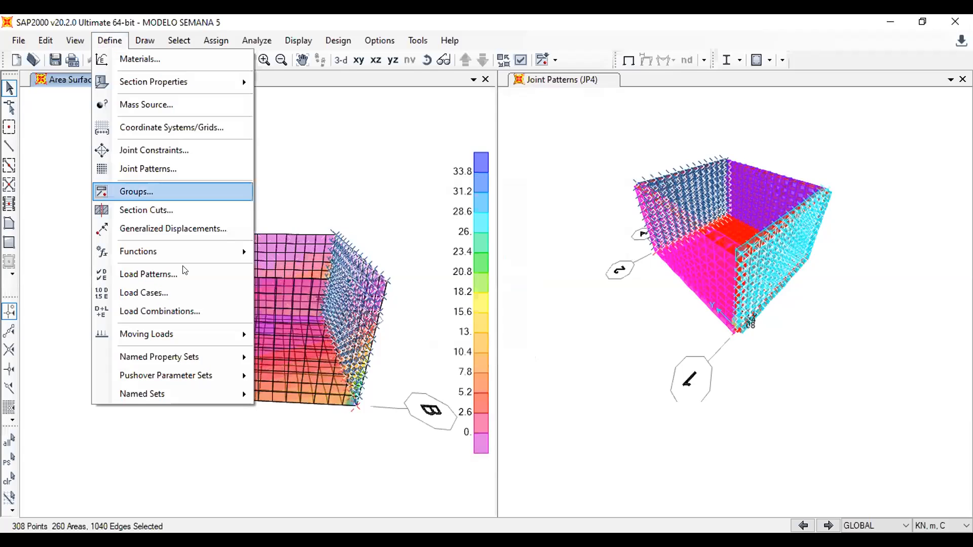
click(149, 169)
drag(456, 196, 696, 195)
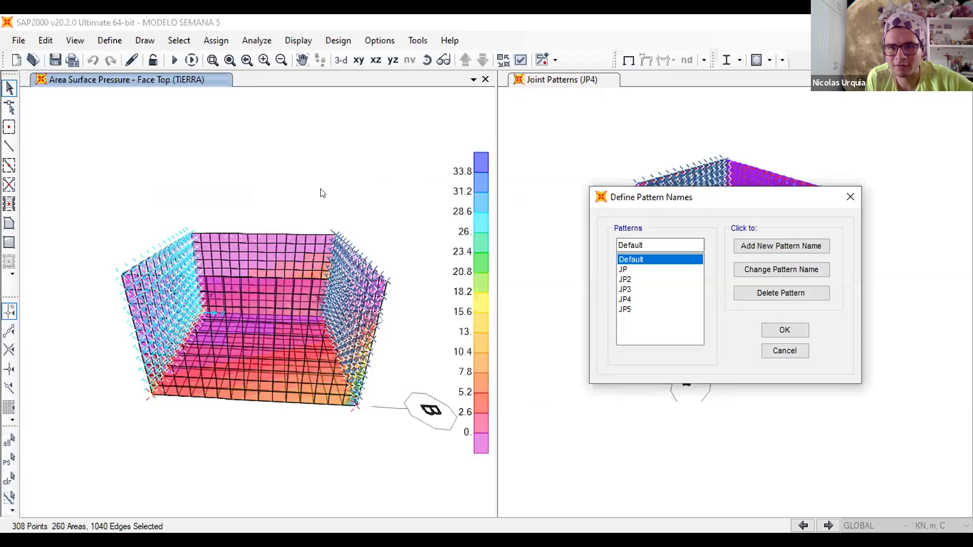
click(312, 154)
click(780, 350)
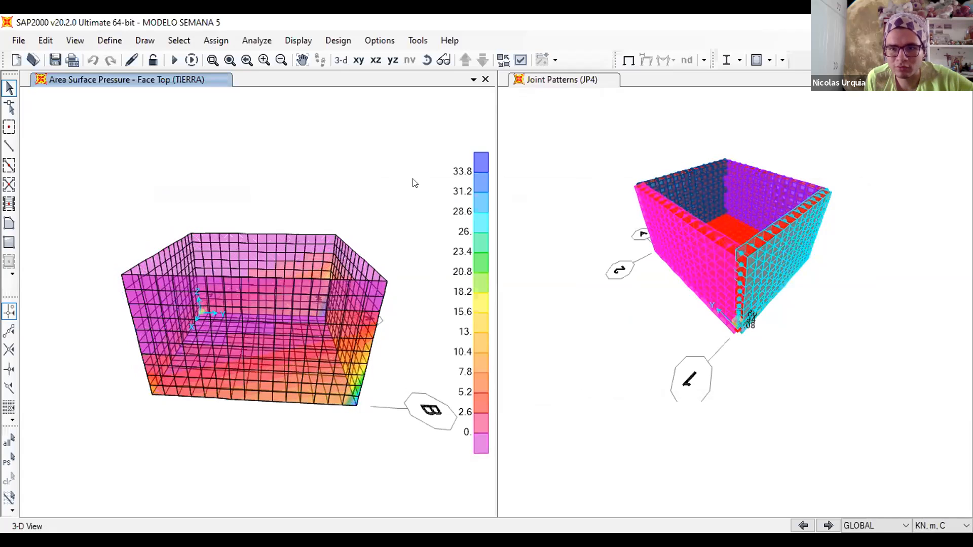
Highlight the base slab by selecting the Area1 group with the group list moved off the pressure view, and clear the selection.
key(ctrl+g)
drag(440, 108, 797, 148)
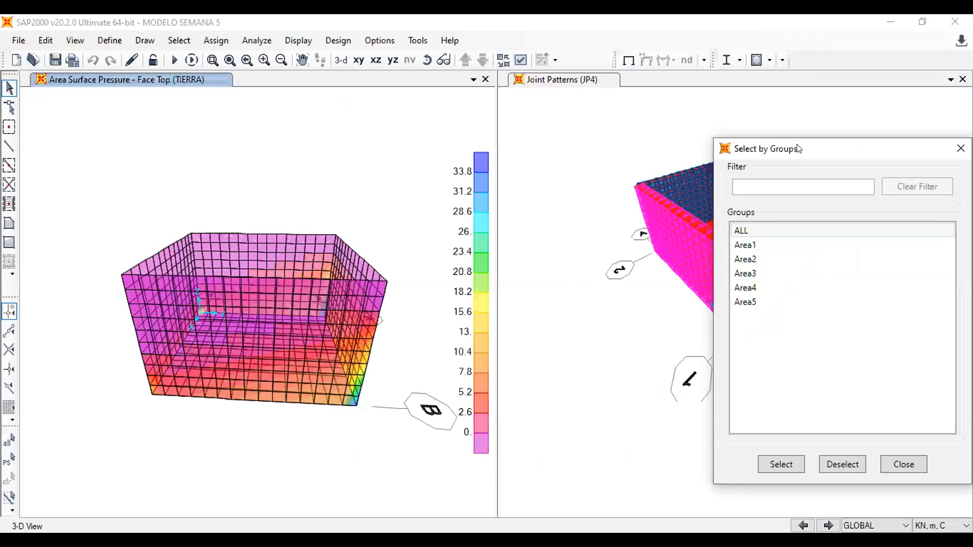
click(754, 247)
click(778, 459)
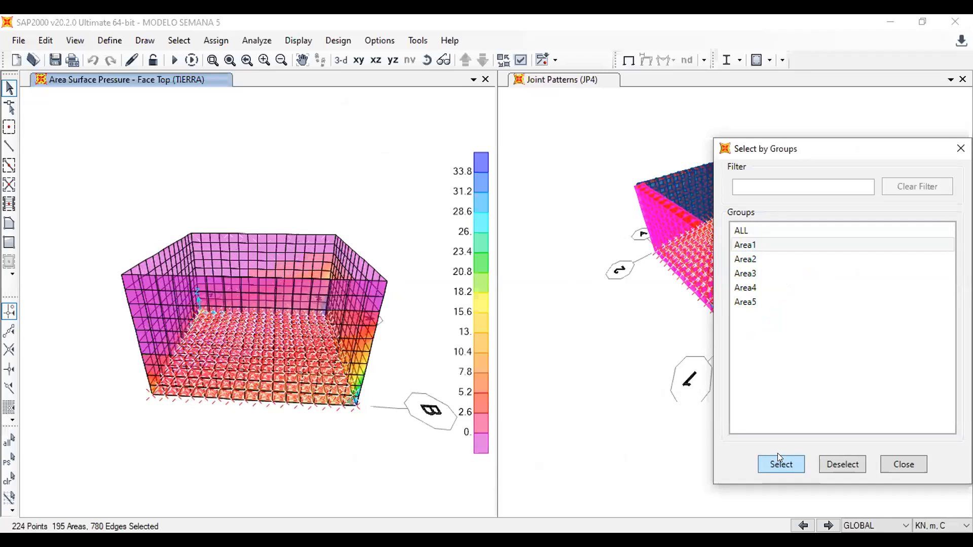
click(539, 123)
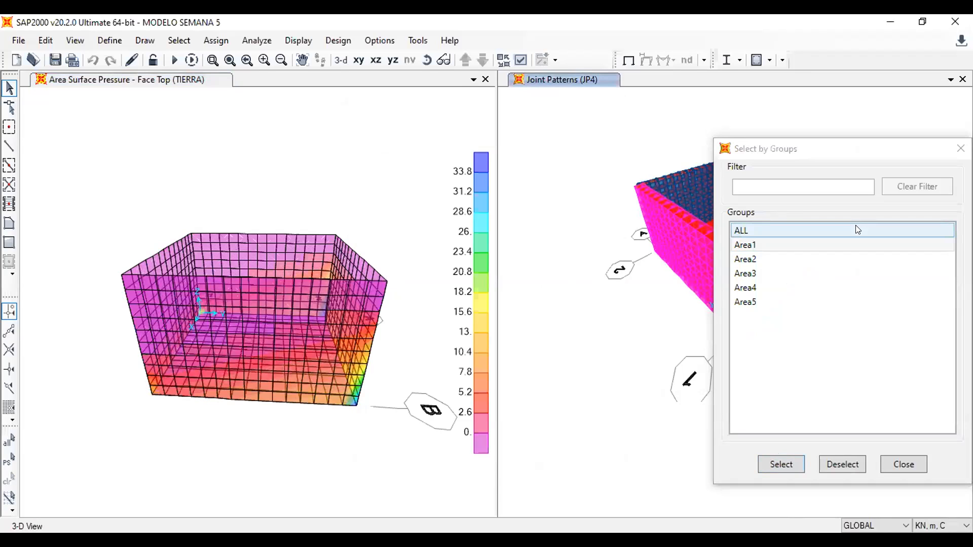
Select the Area2 wall group and start a joint pattern assignment on it using pattern JP.
click(754, 259)
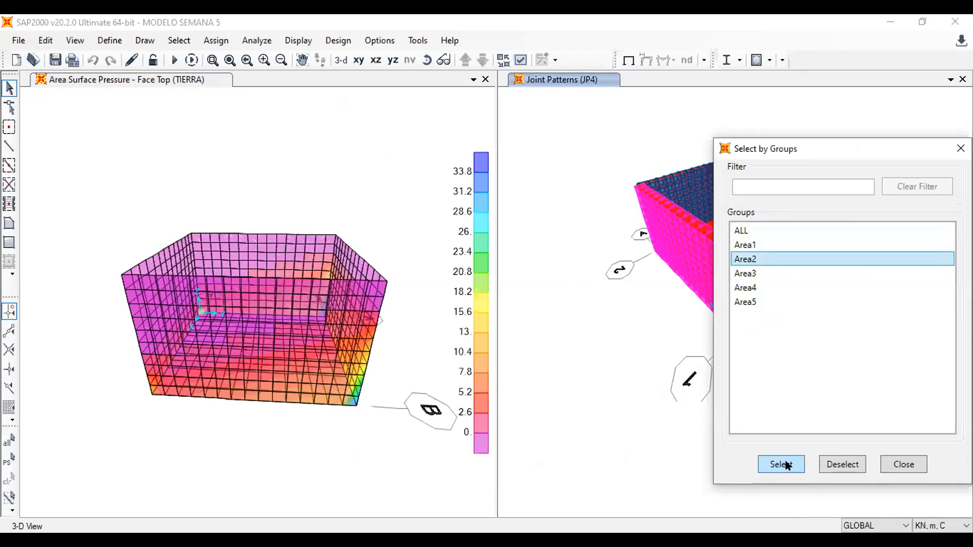
click(785, 465)
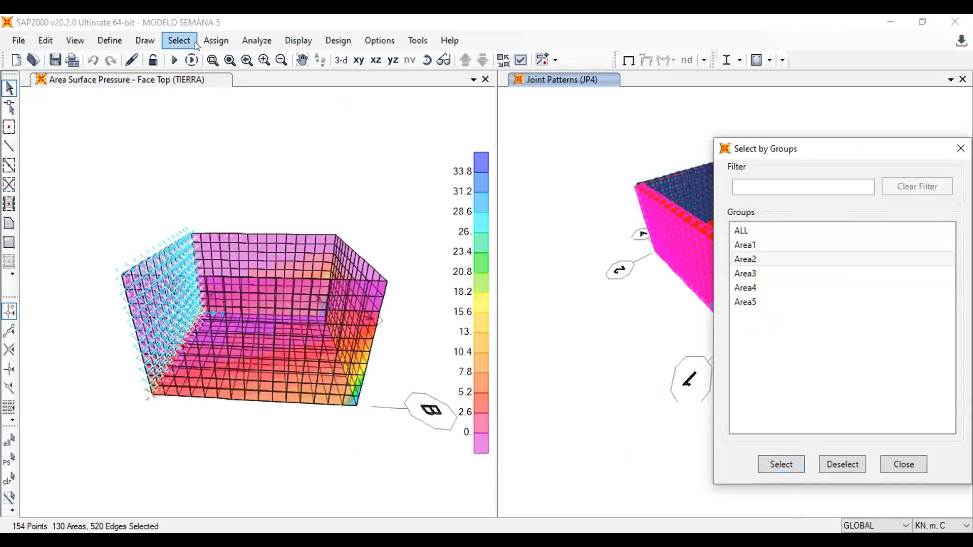
click(218, 42)
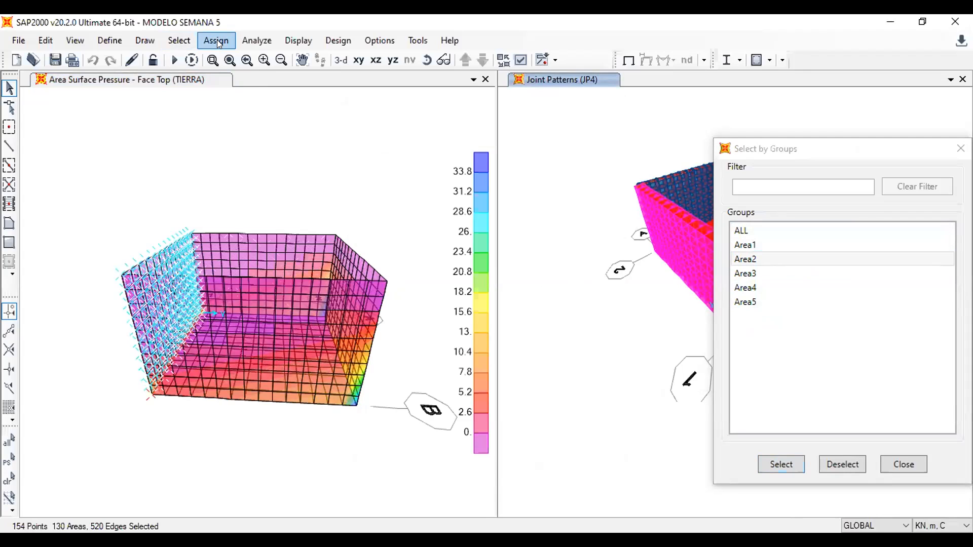
click(218, 41)
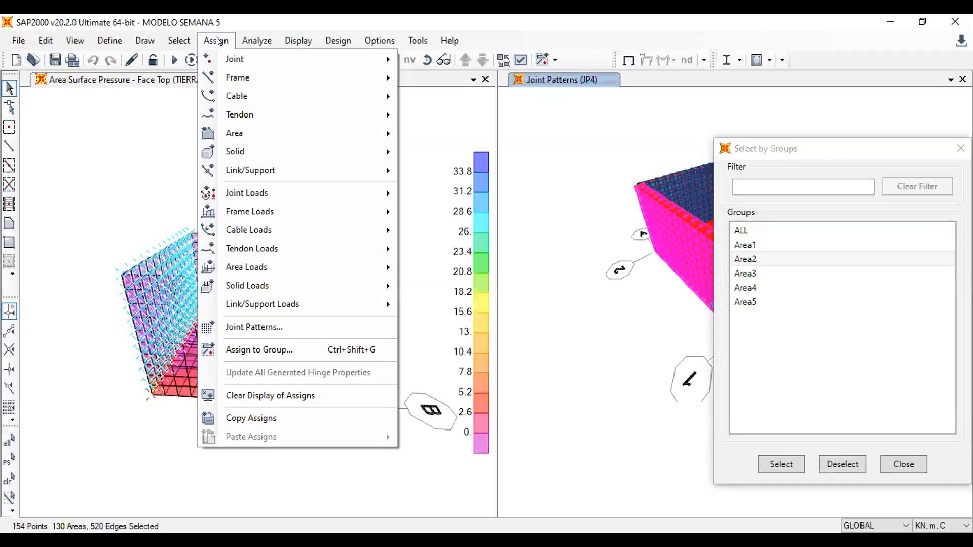
click(268, 327)
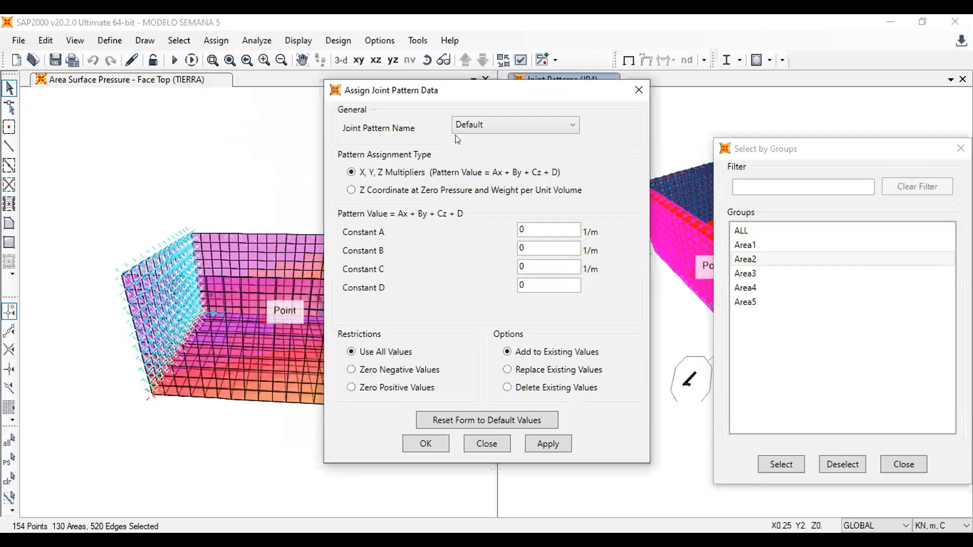
click(484, 122)
click(485, 121)
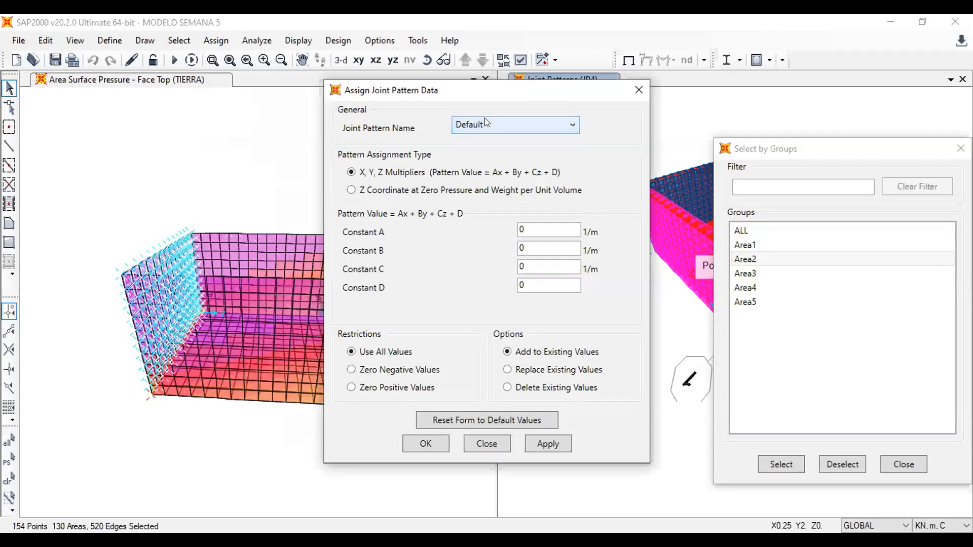
click(484, 121)
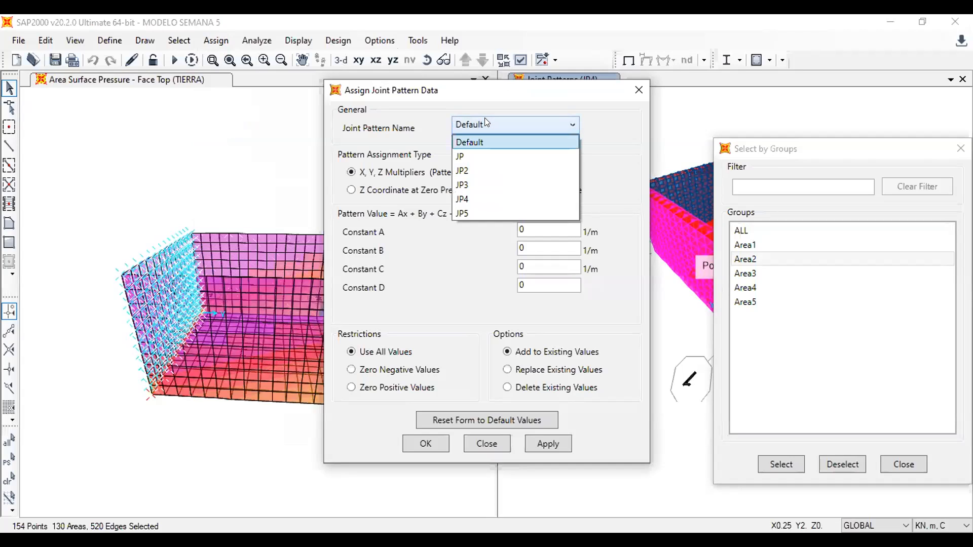
click(462, 158)
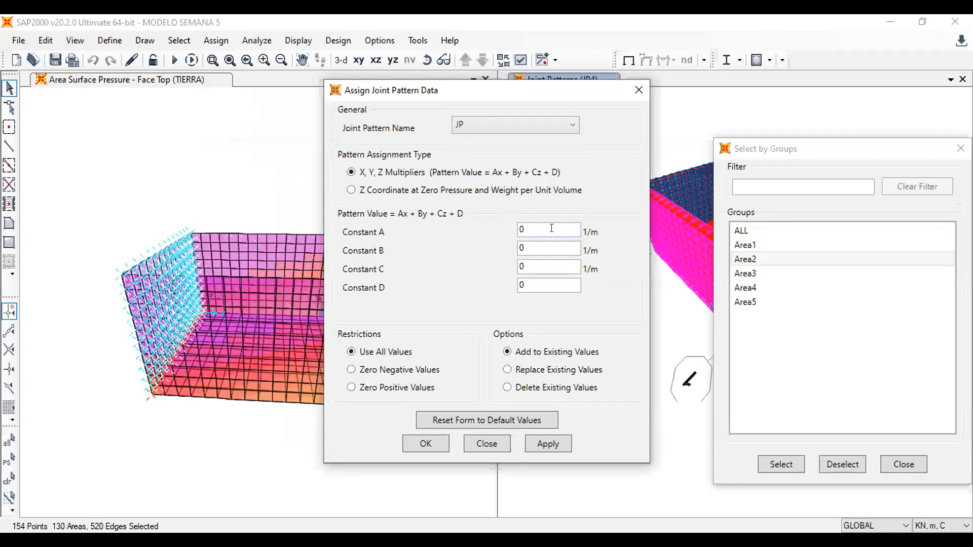
Apply pattern JP to the Area2 wall with constant C -9 and constant D 6.075, zeroing negative values and replacing existing values.
click(524, 219)
click(529, 243)
click(529, 260)
text(-9)
click(533, 284)
click(533, 282)
key(BackSpace)
text(6.075)
click(382, 362)
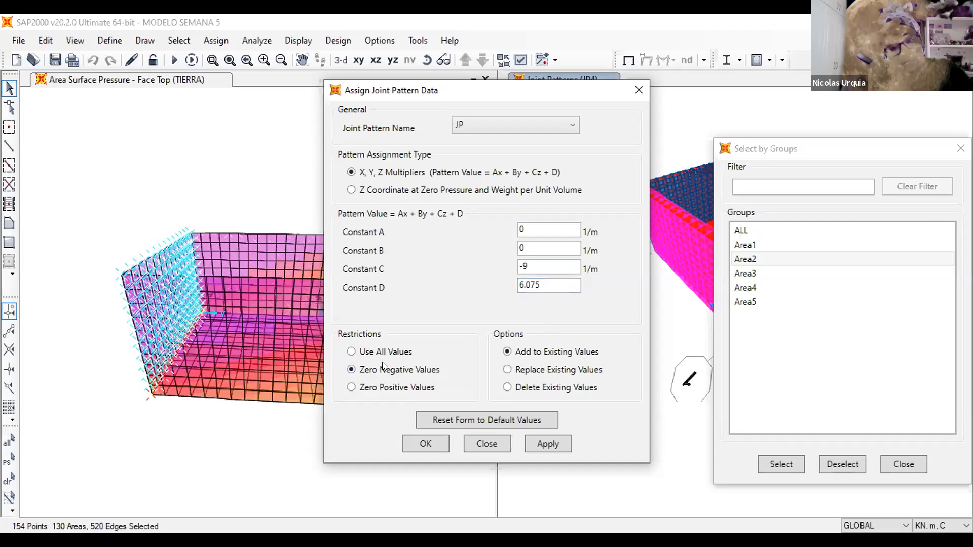
click(528, 374)
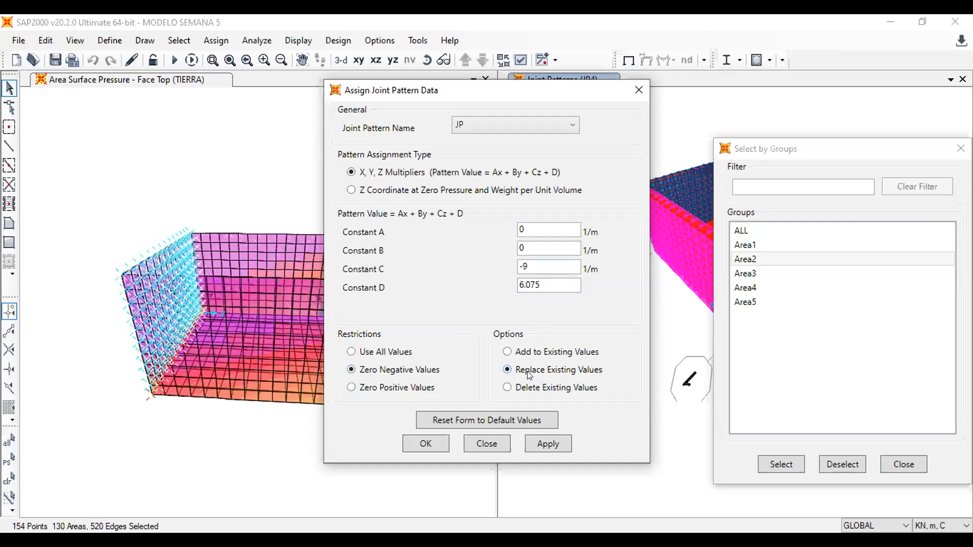
click(538, 438)
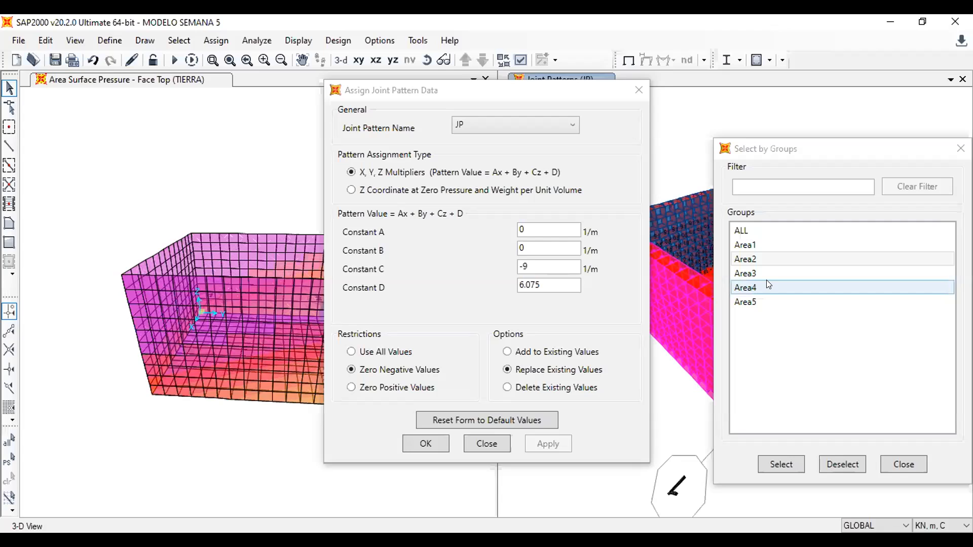
Select only the Area3 wall group and move the joint pattern form off the pressure view.
click(745, 275)
ctrl+click(754, 289)
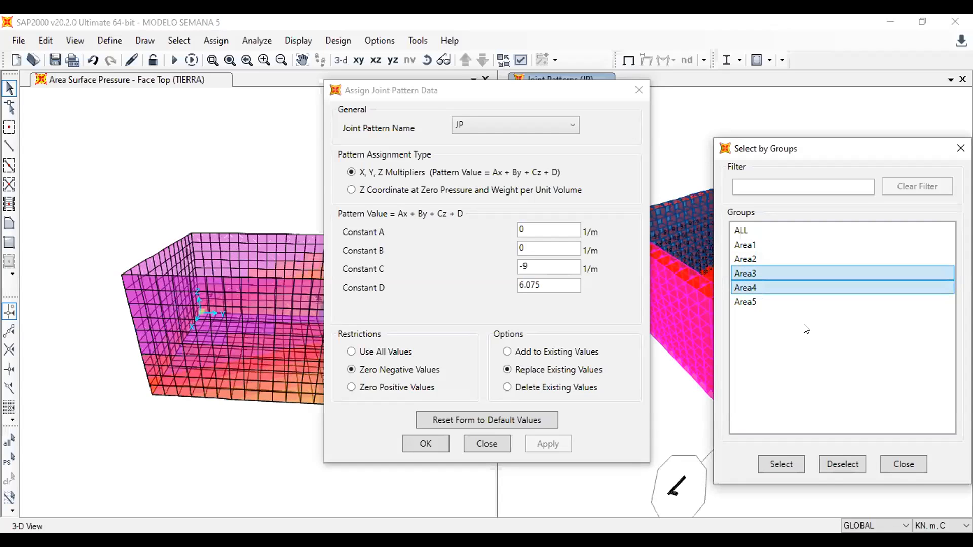
click(778, 274)
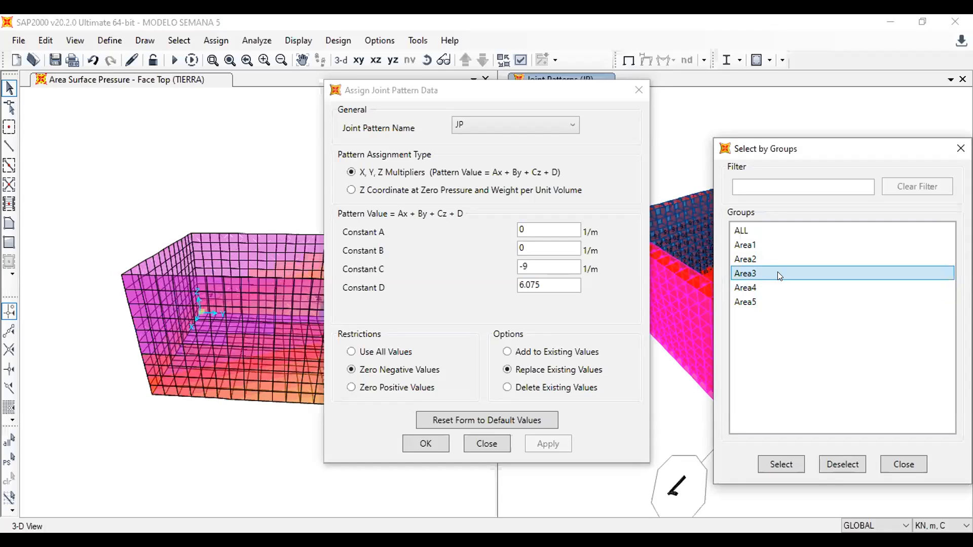
click(789, 470)
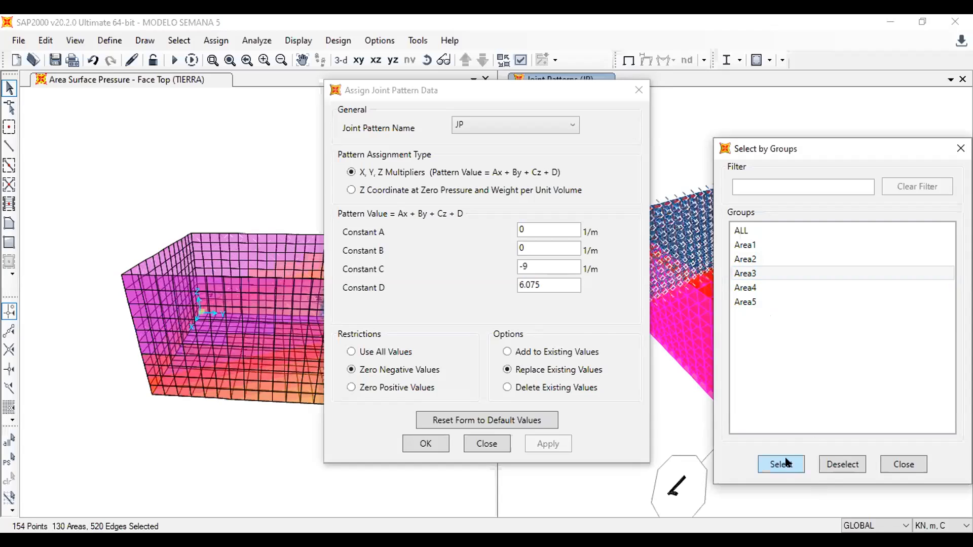
drag(537, 91, 690, 127)
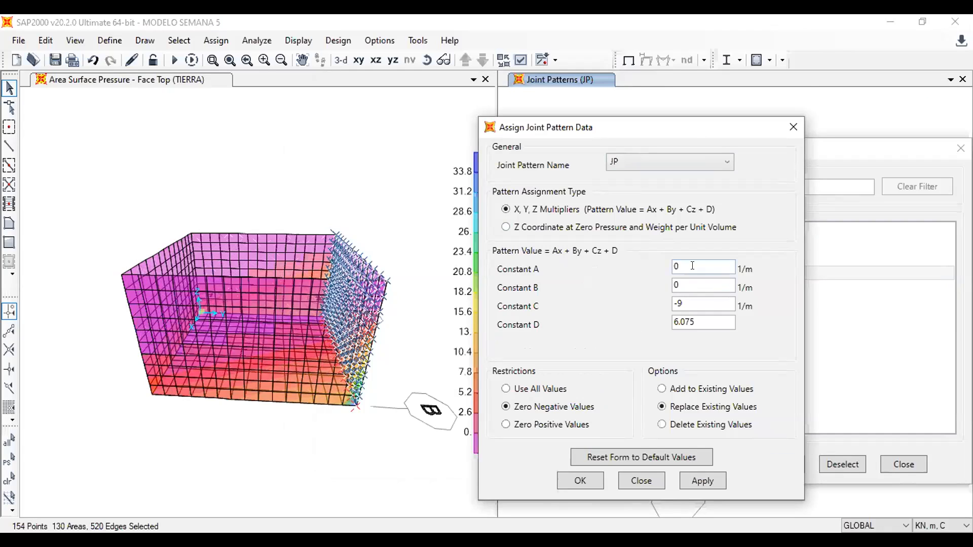
Set constant D to 16.875, keeping constant C at -9, and apply pattern JP to the Area3 wall.
click(683, 304)
click(700, 320)
double_click(701, 319)
triple_click(702, 323)
text(16.875)
click(695, 484)
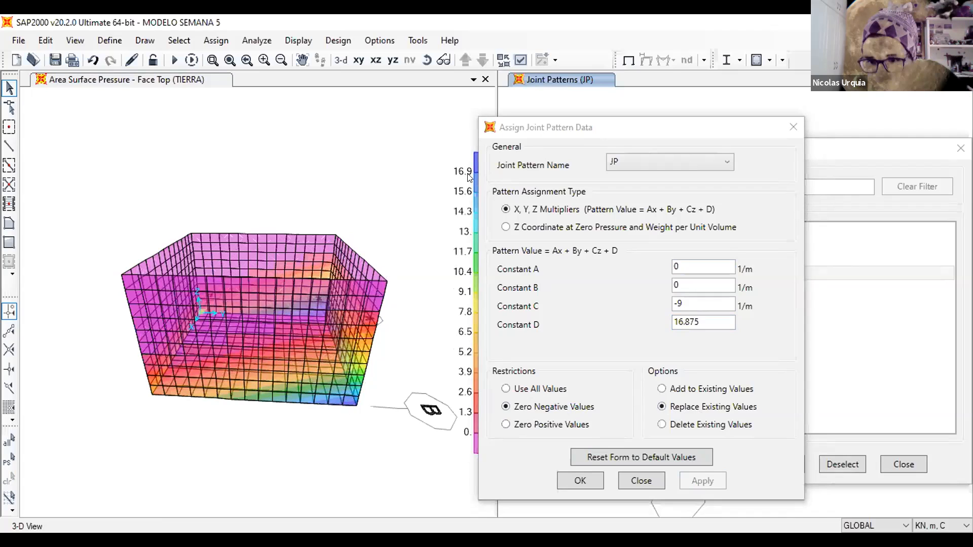
Select the Area4 and Area5 wall groups together and clear the joint pattern form off the pressure view.
drag(594, 130, 418, 121)
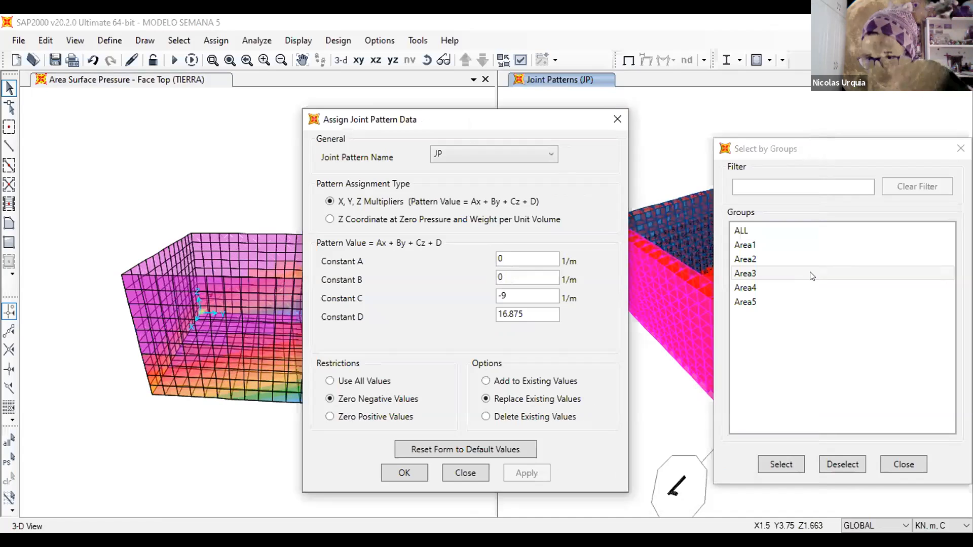
click(754, 286)
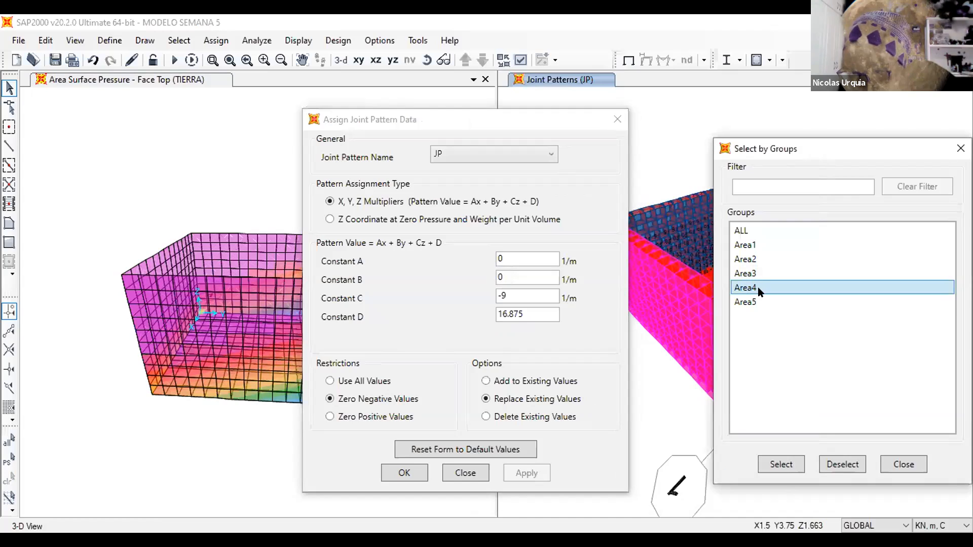
shift+click(747, 302)
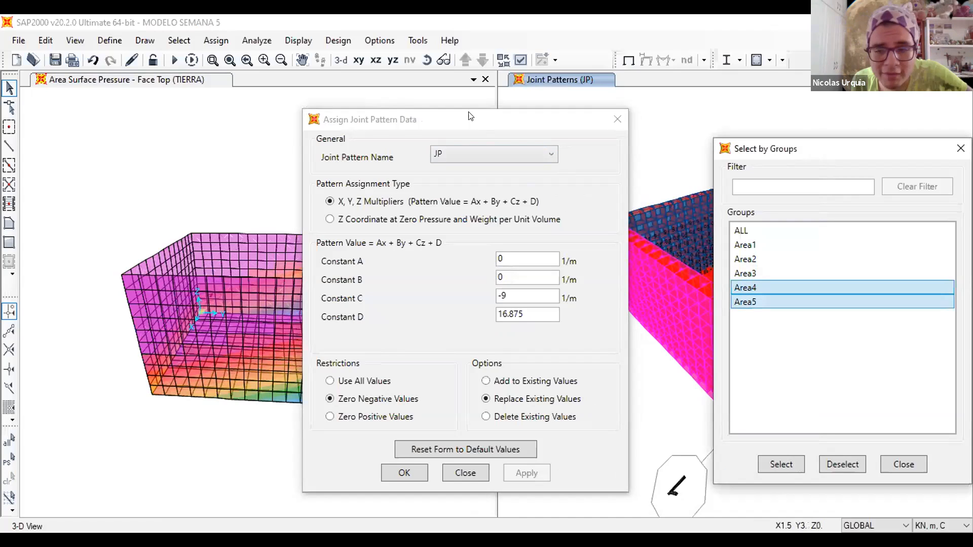
drag(471, 116, 697, 104)
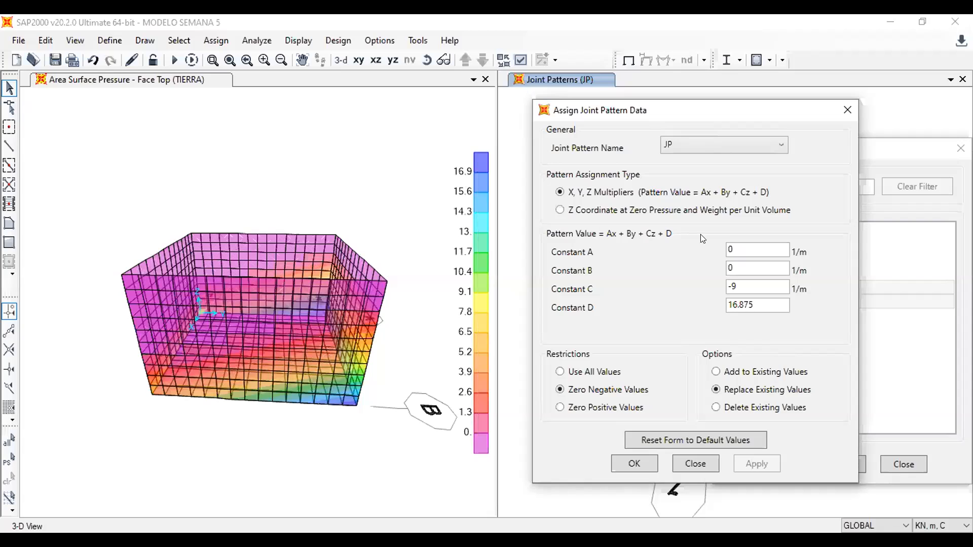
drag(725, 111, 370, 108)
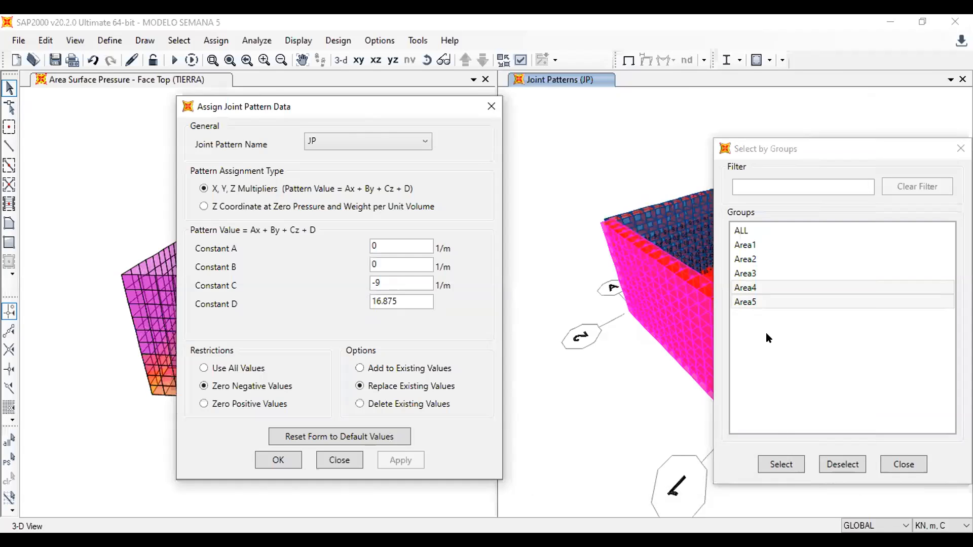
click(766, 294)
click(758, 303)
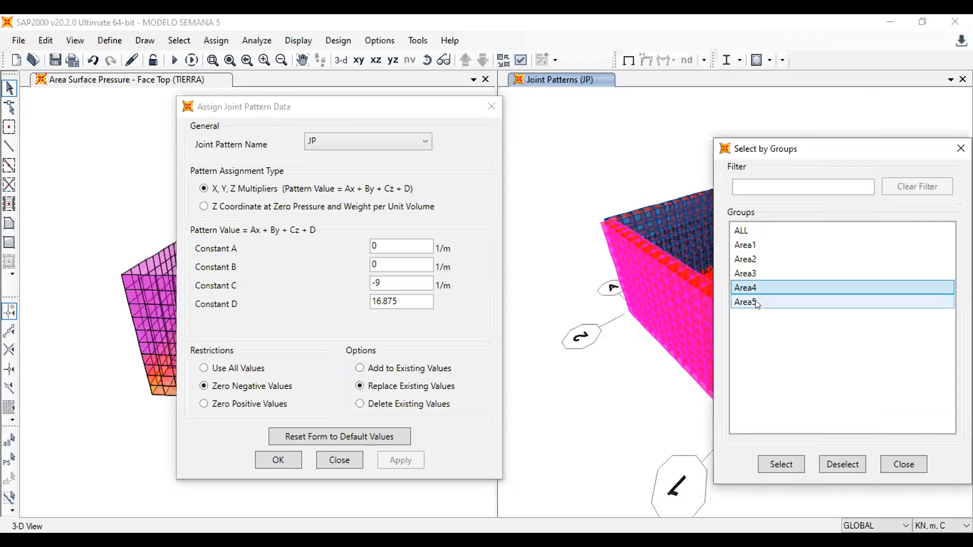
click(780, 464)
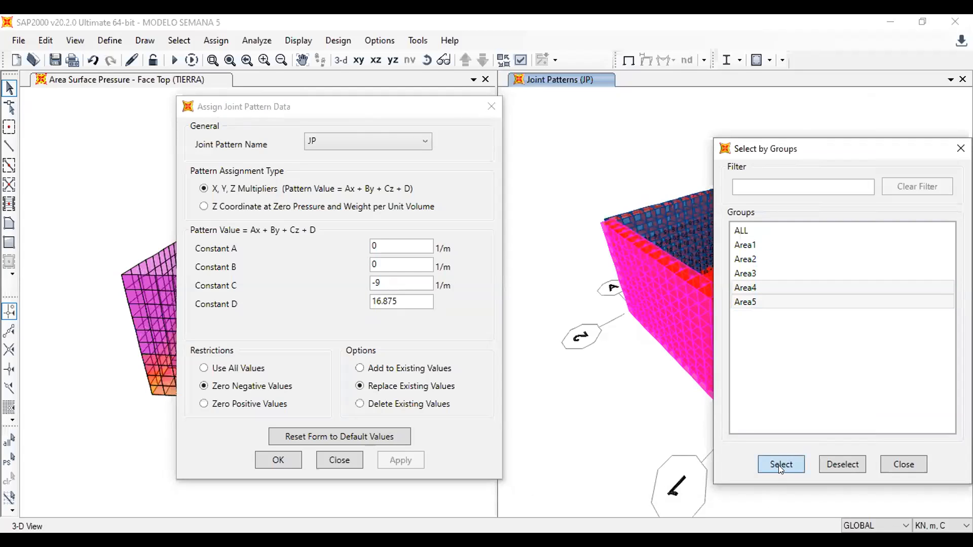
drag(317, 108, 654, 127)
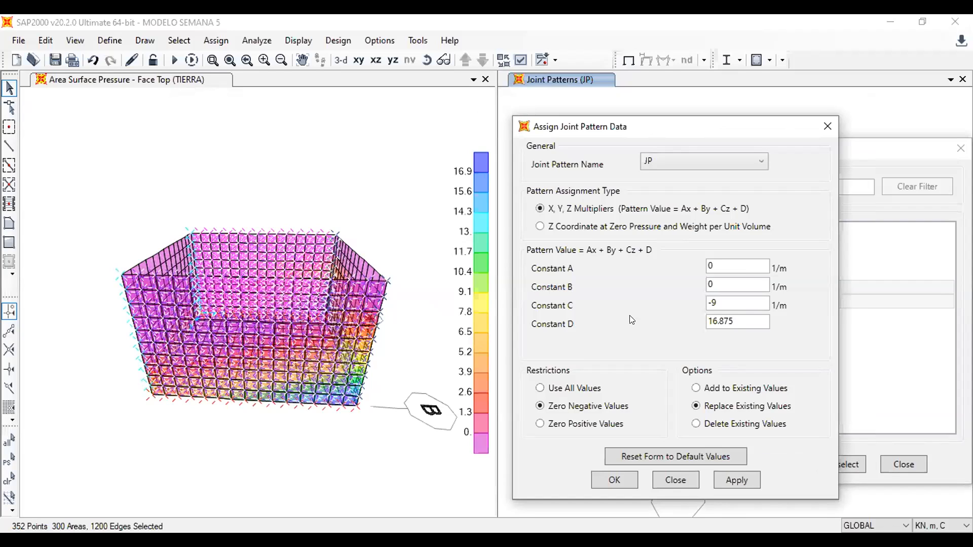
Apply pattern JP to the Area4 and Area5 walls with constants B 2.88, C -9 and D 6.075, and finish the assignment.
click(724, 272)
double_click(723, 283)
text(2.88)
click(726, 305)
drag(747, 320, 705, 320)
text(6.075)
click(741, 474)
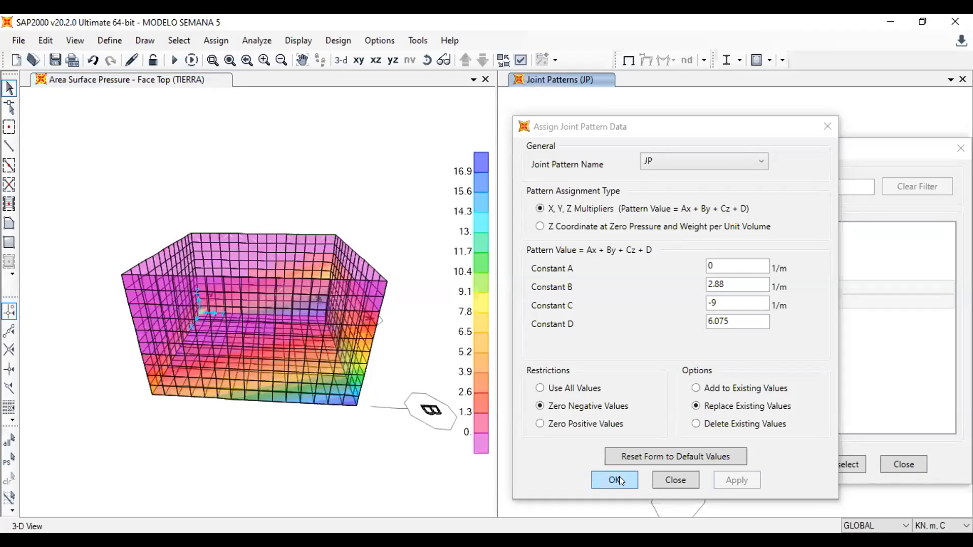
click(619, 478)
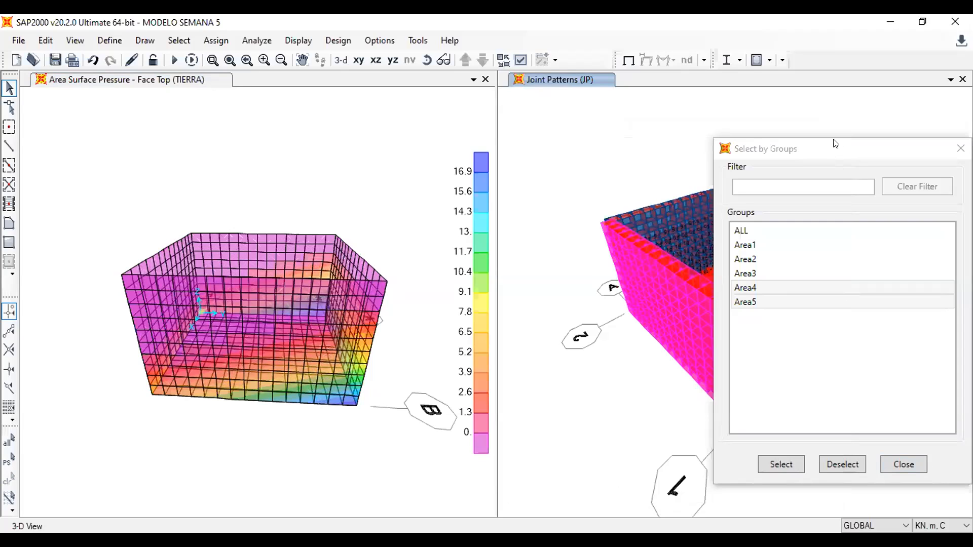
Close the group selection and set the TIERRA pressure view to the default 3-D orientation.
drag(835, 147, 738, 133)
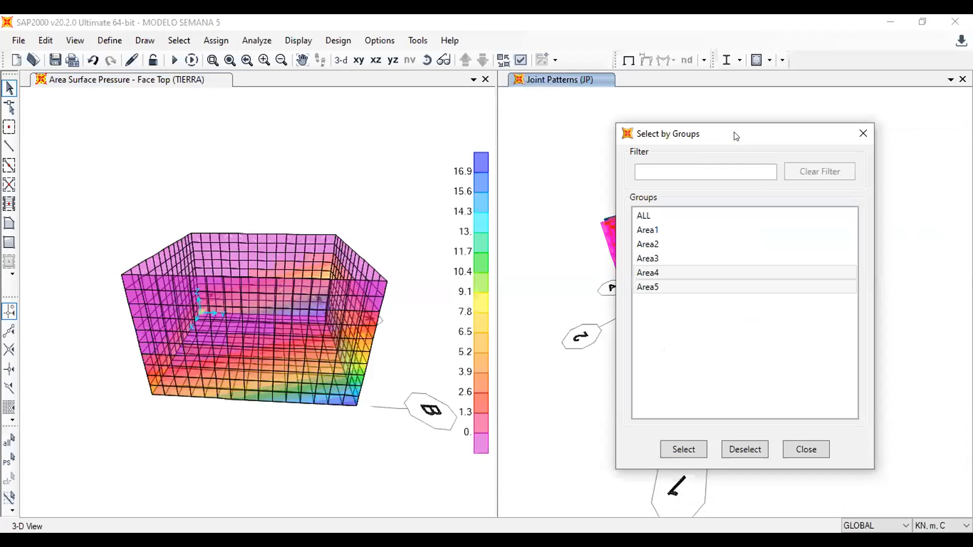
click(811, 445)
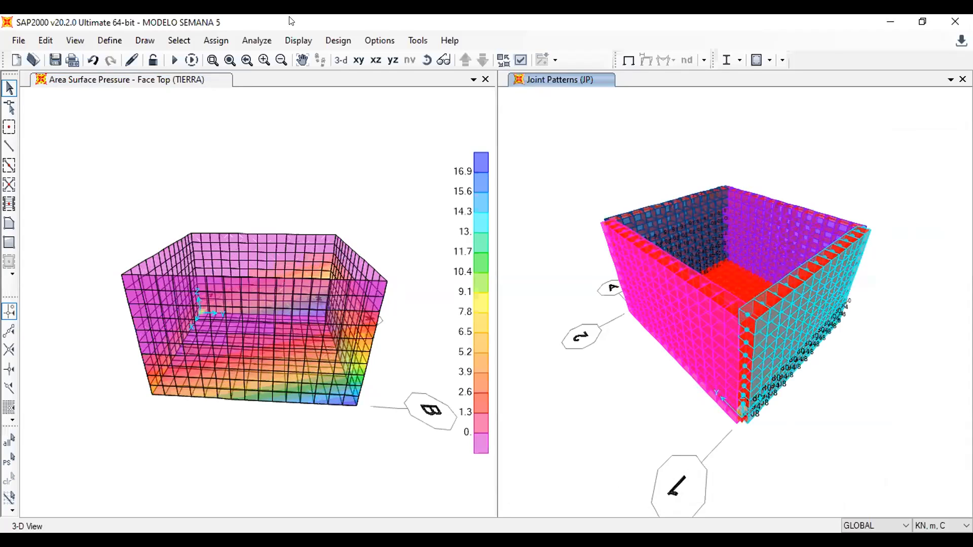
click(300, 80)
click(343, 57)
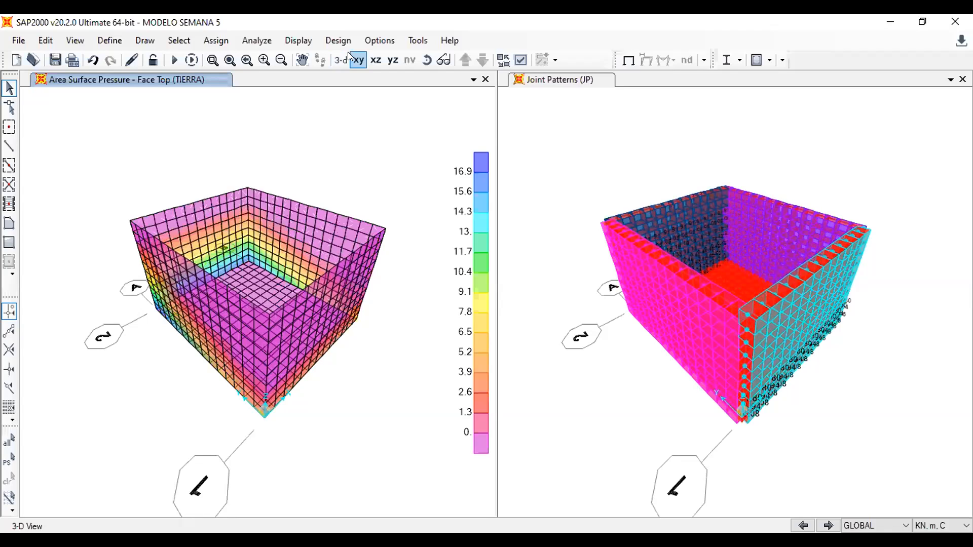
Examine the joint pattern values in the X-Z plane at Y=3.75, the X-Y plan, and the Y-Z planes at X=3.25 and X=0.
click(669, 127)
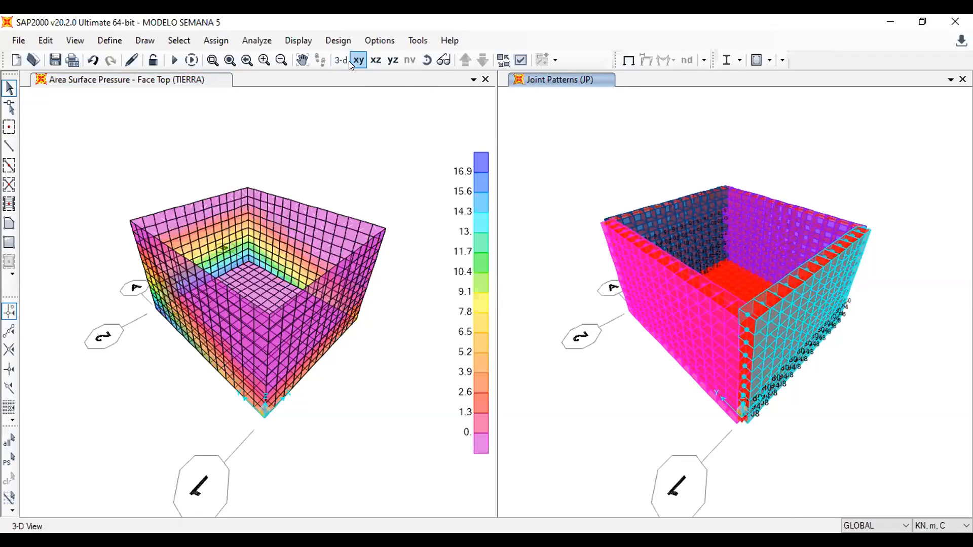
click(375, 60)
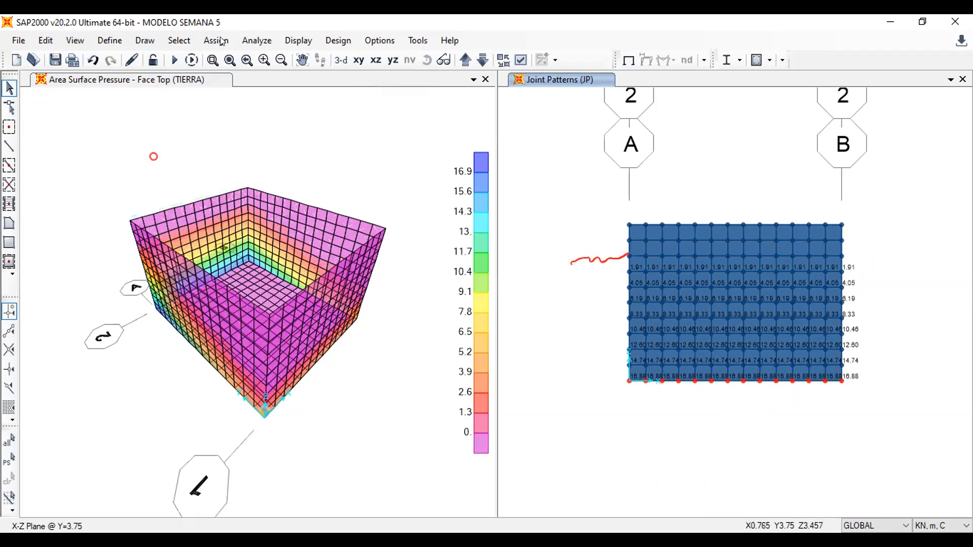
click(359, 60)
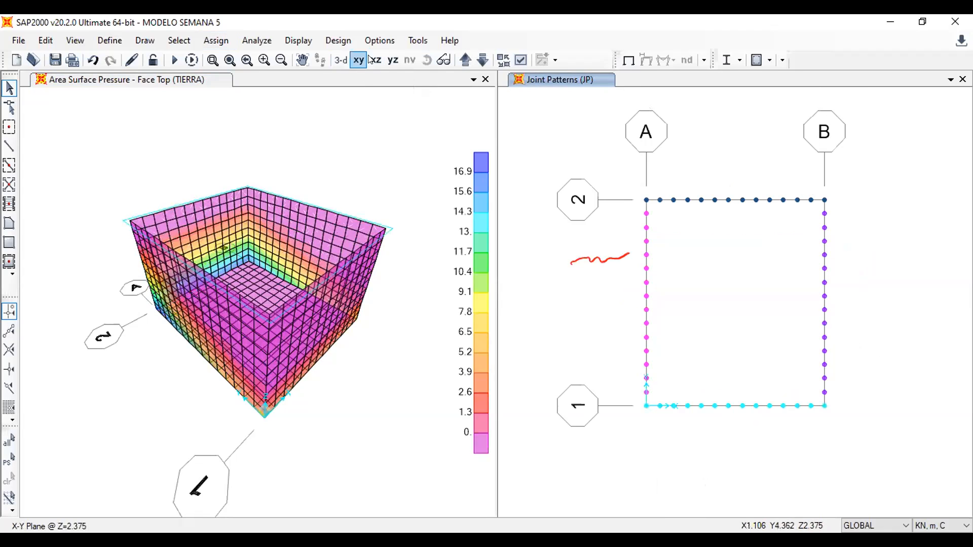
click(393, 60)
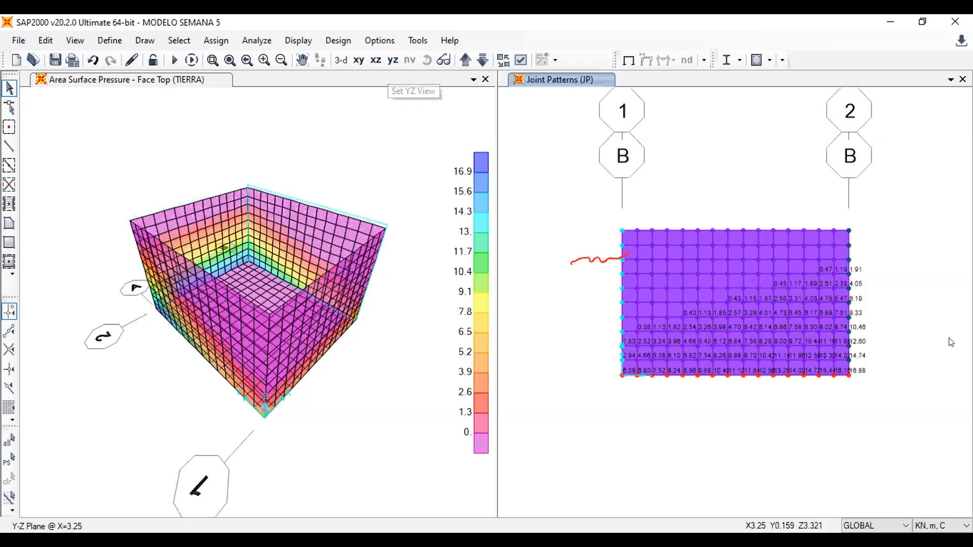
click(464, 64)
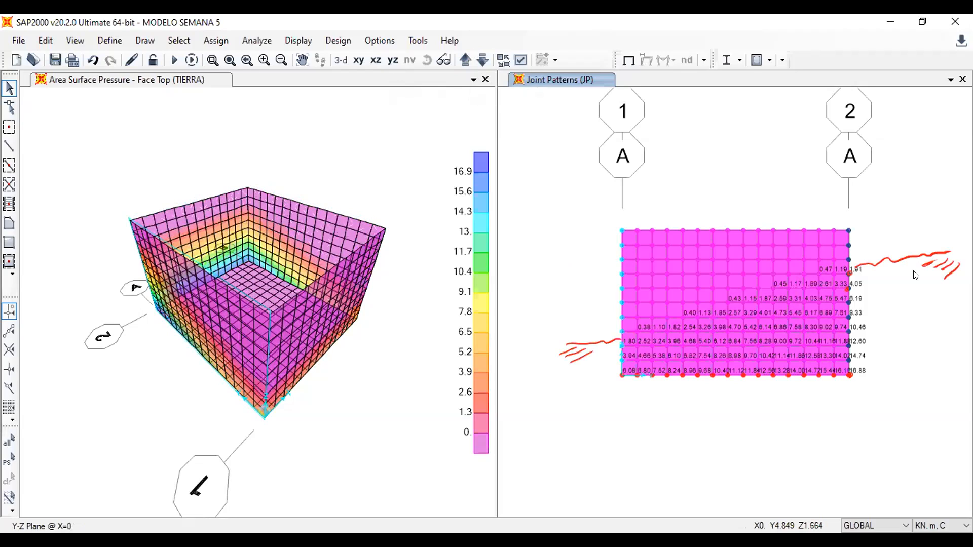
Open the joint pattern assignment form and place it clear of the JP wall elevation.
click(221, 42)
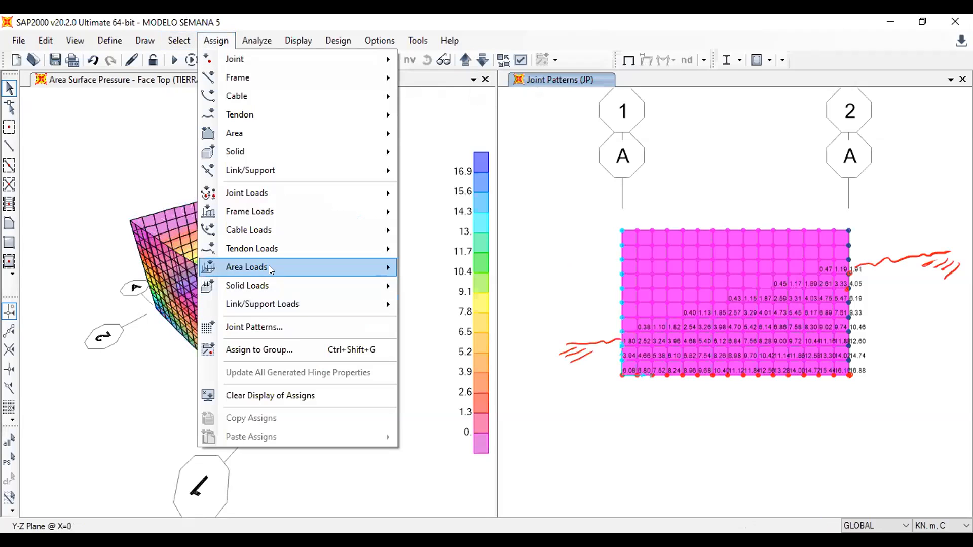
click(268, 326)
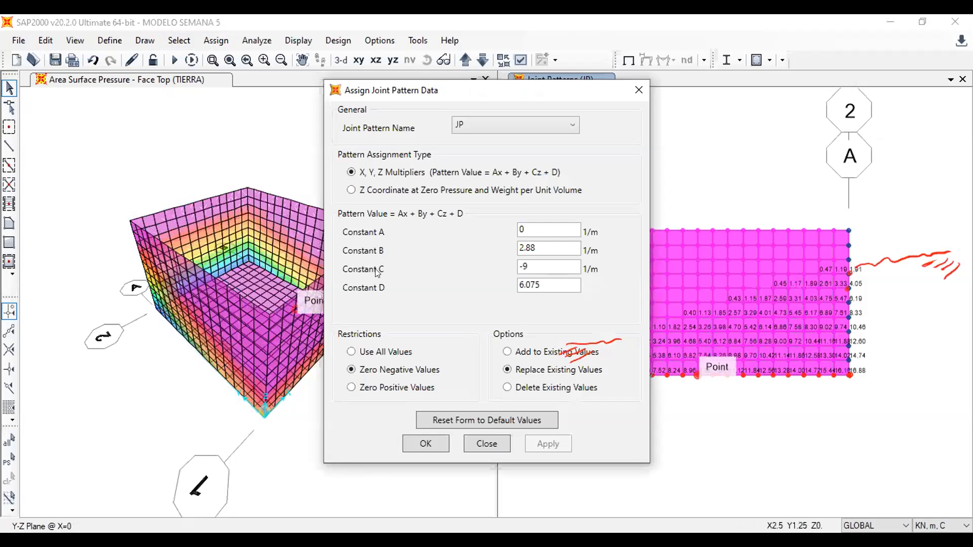
drag(462, 86, 308, 100)
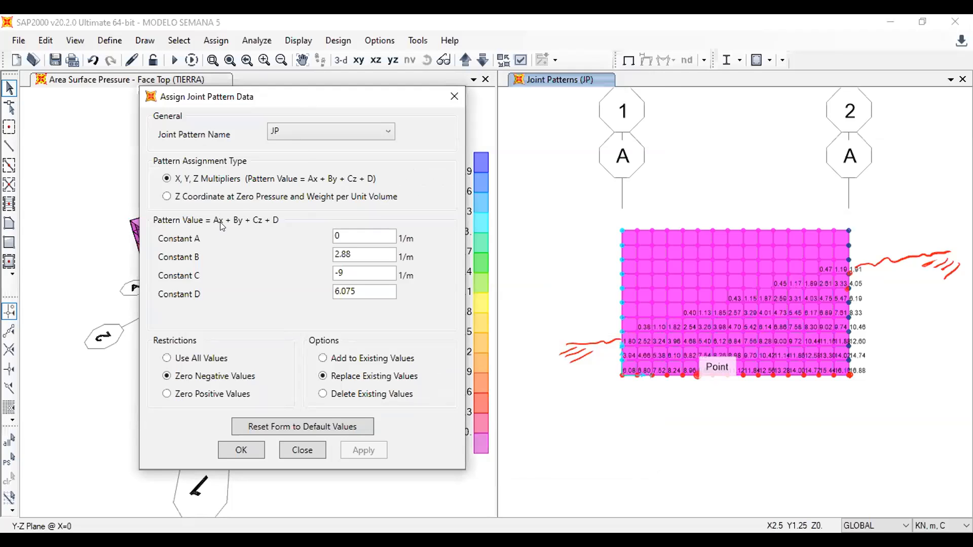
Handwrite the formula Ax + By + Cz + D in red below the wall elevation and close the joint pattern form.
mouse_move(533, 468)
mouse_down()
mouse_move(530, 489)
mouse_move(541, 487)
mouse_up()
drag(530, 480, 582, 491)
mouse_move(577, 480)
mouse_down()
mouse_move(626, 495)
mouse_move(648, 490)
mouse_up()
drag(642, 481, 724, 491)
drag(715, 483, 730, 483)
drag(743, 472, 742, 490)
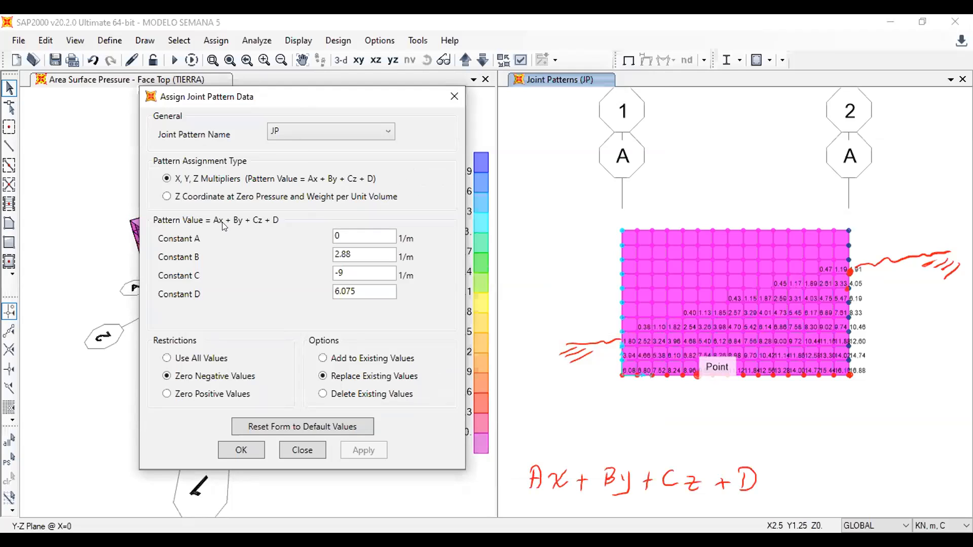
click(451, 100)
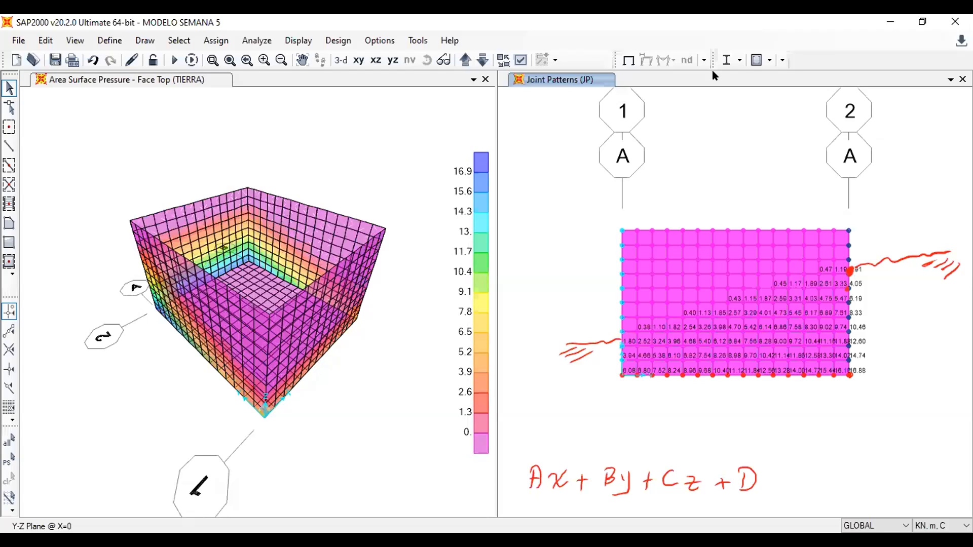
Sketch green triangular earth pressure diagrams on both vertical edges of the wall elevation and mark the tank's corner near grid 1 as 0,0,0.
drag(851, 271, 921, 371)
mouse_move(849, 374)
mouse_down()
mouse_move(910, 370)
mouse_move(874, 377)
mouse_move(850, 352)
mouse_up()
mouse_move(888, 319)
mouse_down()
mouse_move(851, 322)
mouse_move(851, 302)
mouse_up()
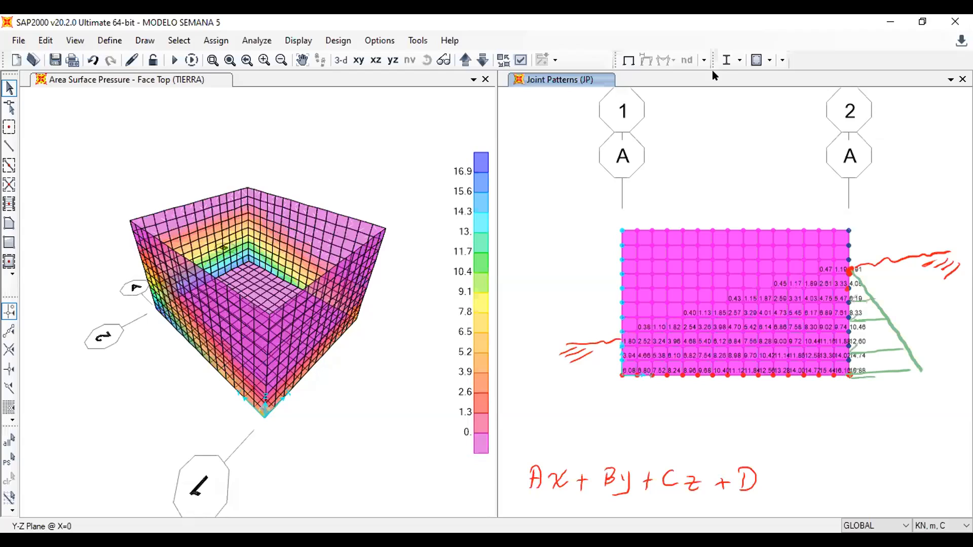
mouse_move(622, 348)
mouse_down()
mouse_move(622, 381)
mouse_move(579, 379)
mouse_move(622, 376)
mouse_move(623, 354)
mouse_move(615, 375)
mouse_up()
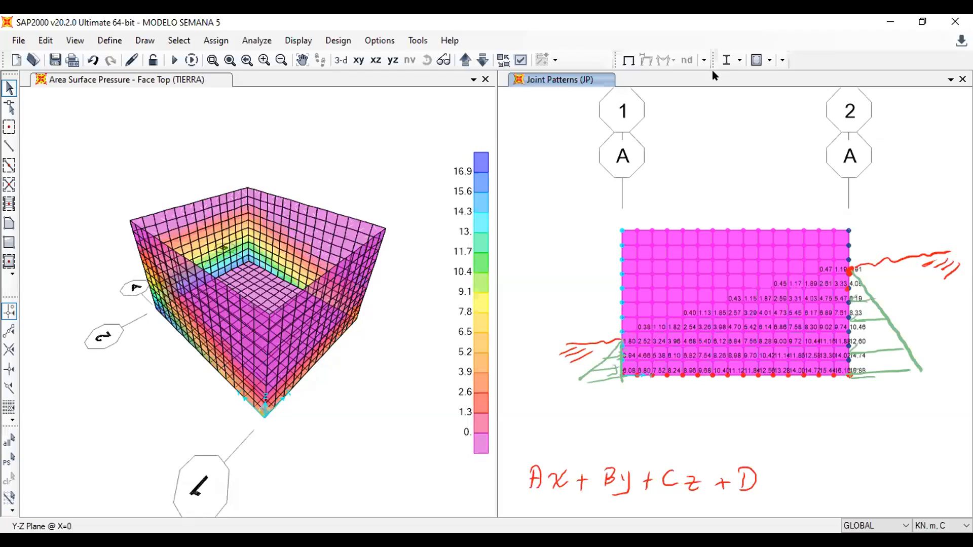
mouse_move(266, 409)
mouse_down()
mouse_move(264, 434)
mouse_move(298, 435)
mouse_move(335, 461)
mouse_move(350, 435)
mouse_move(368, 458)
mouse_up()
drag(264, 466, 401, 464)
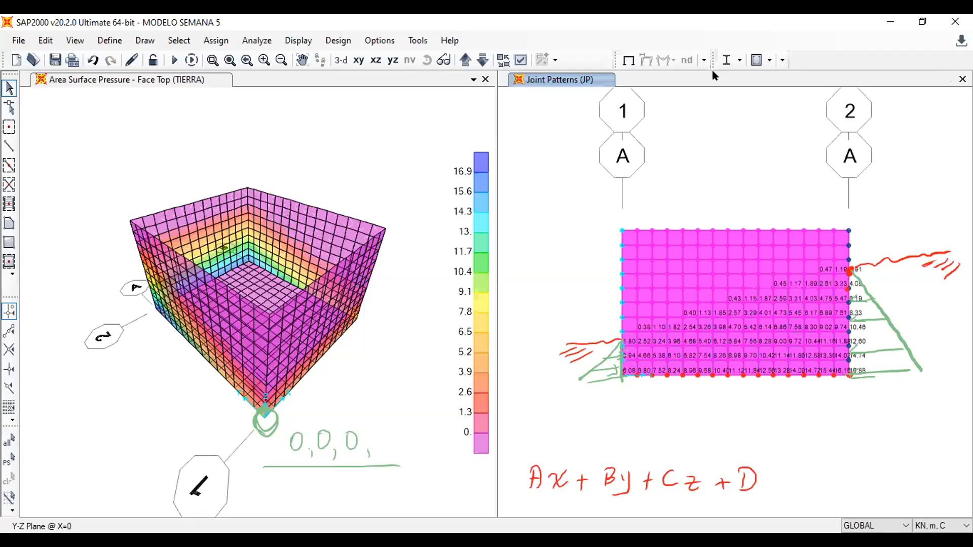
Label term D of the formula as K0γh and brace and tick the Ax + By + Cz terms.
drag(766, 477, 805, 463)
mouse_move(822, 439)
mouse_down()
mouse_move(821, 463)
mouse_move(834, 461)
mouse_up()
drag(841, 455, 840, 456)
drag(851, 442, 871, 440)
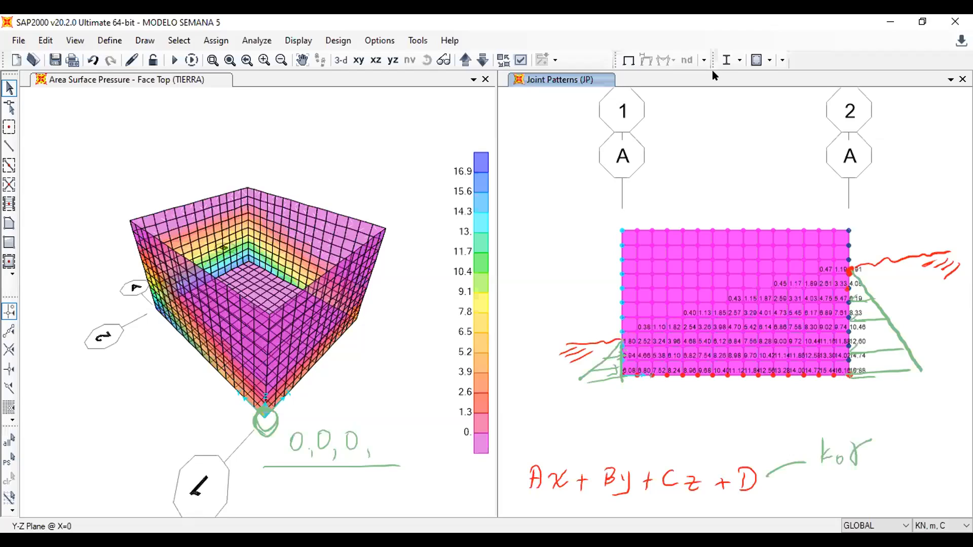
drag(881, 437, 897, 463)
drag(517, 463, 709, 466)
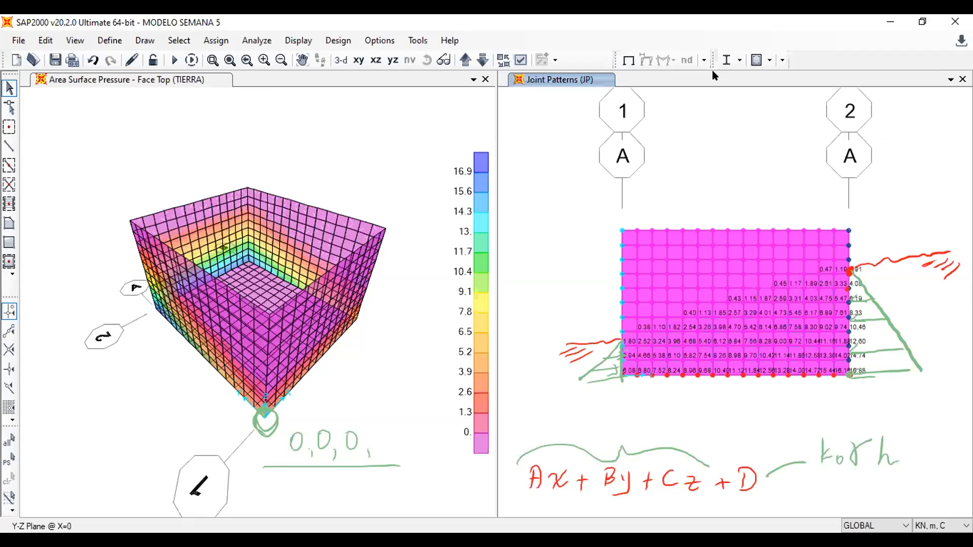
mouse_move(567, 466)
mouse_down()
mouse_move(593, 444)
mouse_move(649, 438)
mouse_move(716, 469)
mouse_up()
Handwrite the calculation 0.5×18×(2−0.25/2) above the K0γh label.
click(829, 414)
mouse_move(820, 400)
mouse_down()
mouse_move(836, 412)
mouse_move(852, 393)
mouse_move(864, 411)
mouse_up()
drag(863, 402, 855, 412)
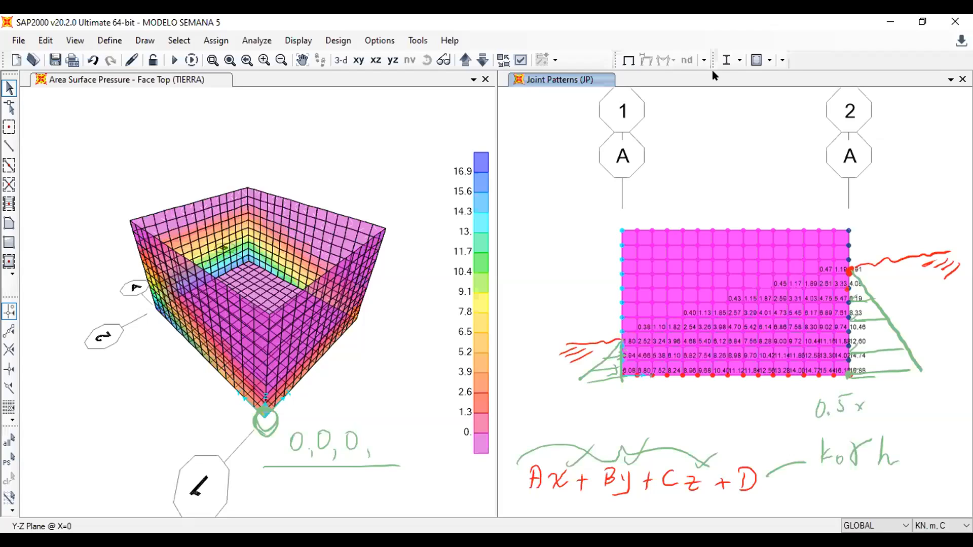
mouse_move(873, 397)
mouse_down()
mouse_move(872, 416)
mouse_move(901, 411)
mouse_up()
drag(901, 404, 895, 411)
drag(909, 401, 922, 413)
key(ctrl+z)
key(ctrl+z)
drag(894, 405, 902, 415)
mouse_move(902, 405)
mouse_down()
mouse_move(893, 416)
mouse_move(940, 403)
mouse_move(941, 386)
mouse_move(959, 395)
mouse_up()
click(947, 396)
drag(965, 386, 969, 398)
drag(950, 413, 960, 419)
drag(966, 372, 961, 433)
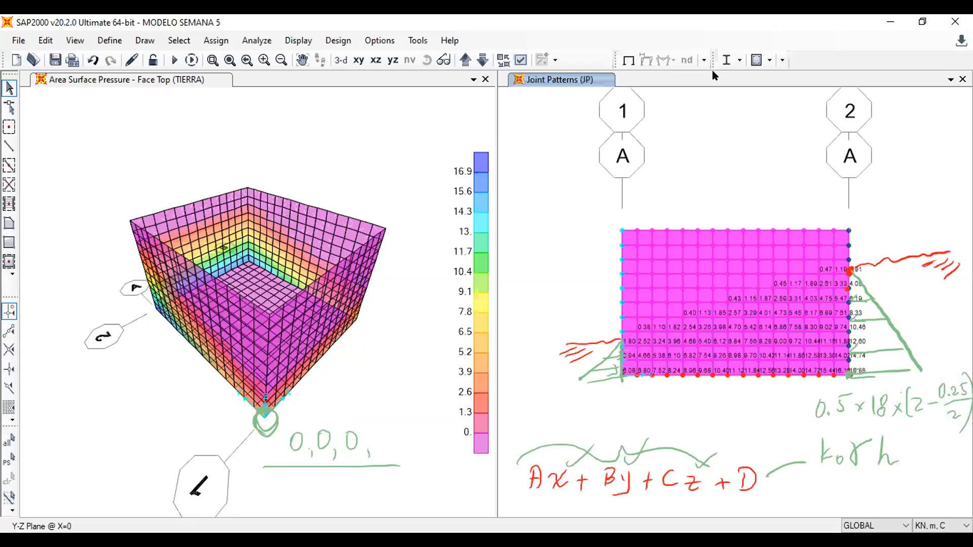
Circle term Cz in the formula and write a circled K0γ above the higher soil surface.
mouse_move(709, 459)
mouse_down()
mouse_move(668, 448)
mouse_move(684, 431)
mouse_up()
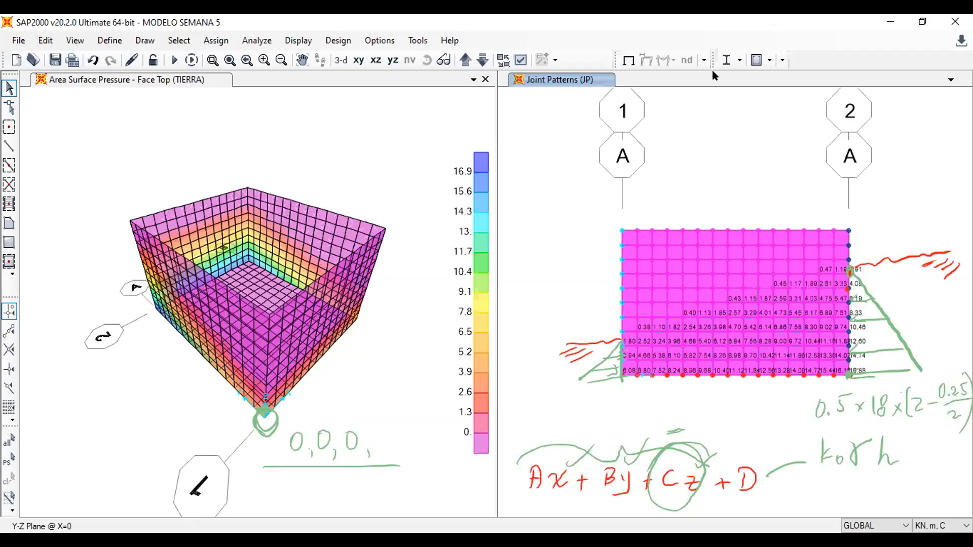
mouse_move(867, 211)
mouse_down()
mouse_move(867, 237)
mouse_move(905, 208)
mouse_up()
drag(861, 189, 849, 202)
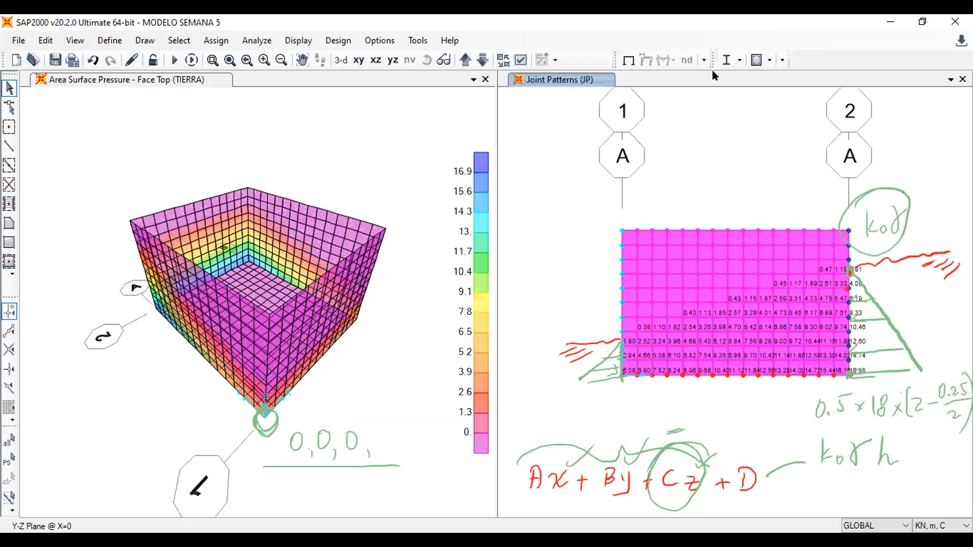
Undo the brace, ticks and circle over the Ax + By + Cz terms and label term C as −K0γ.
key(ctrl+z)
key(ctrl+z)
key(ctrl+z)
key(ctrl+z)
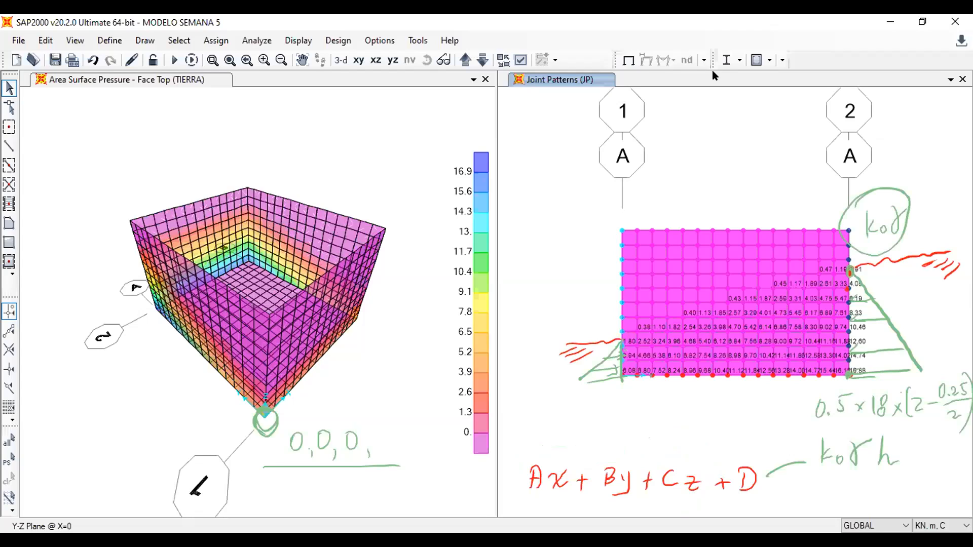
drag(670, 465, 679, 442)
mouse_move(631, 404)
mouse_down()
mouse_move(629, 432)
mouse_move(671, 408)
mouse_up()
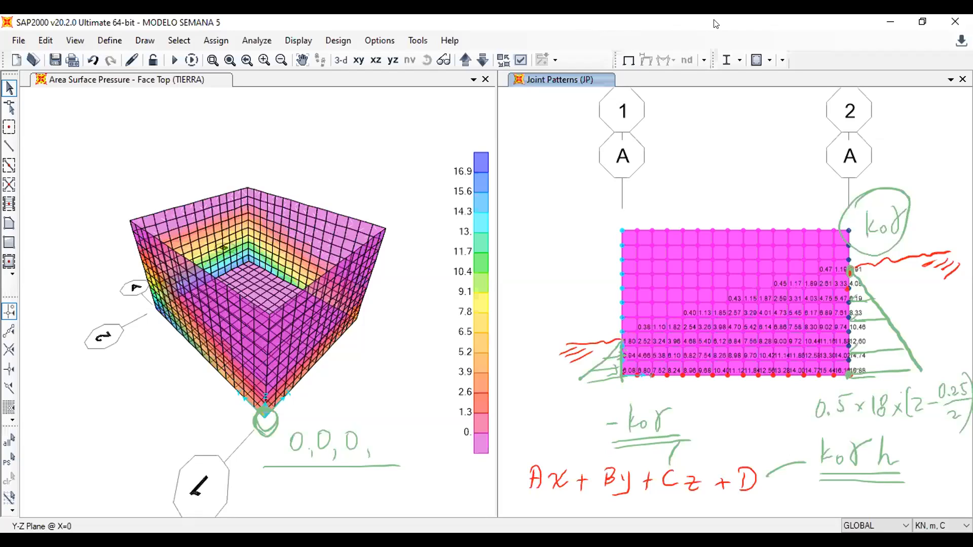
Mark the circled K0γ with an arrow and a tick, and cross out the K in it and in K0γh.
mouse_move(872, 173)
mouse_down()
mouse_move(872, 209)
mouse_move(883, 185)
mouse_up()
drag(863, 216, 882, 247)
drag(888, 211, 862, 247)
drag(911, 196, 941, 168)
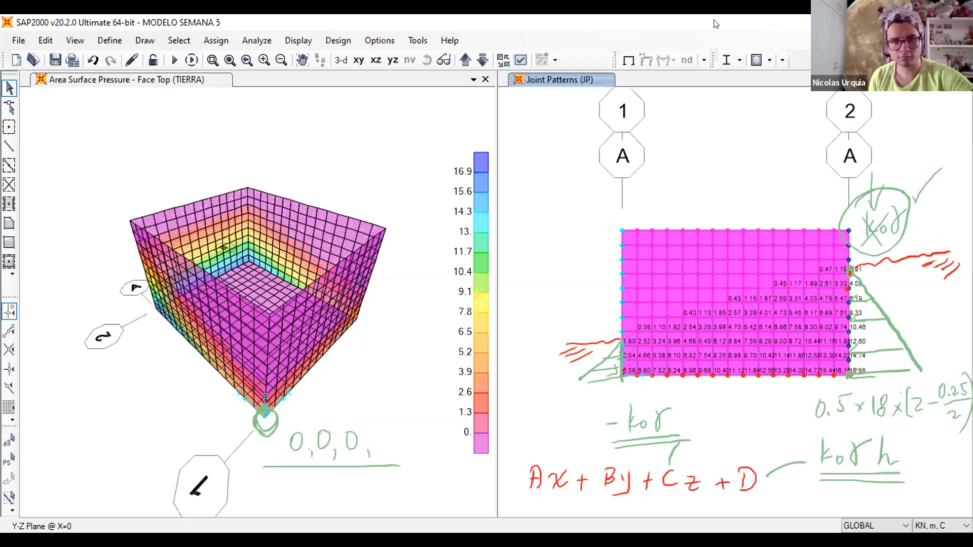
drag(815, 440, 833, 472)
drag(849, 433, 813, 477)
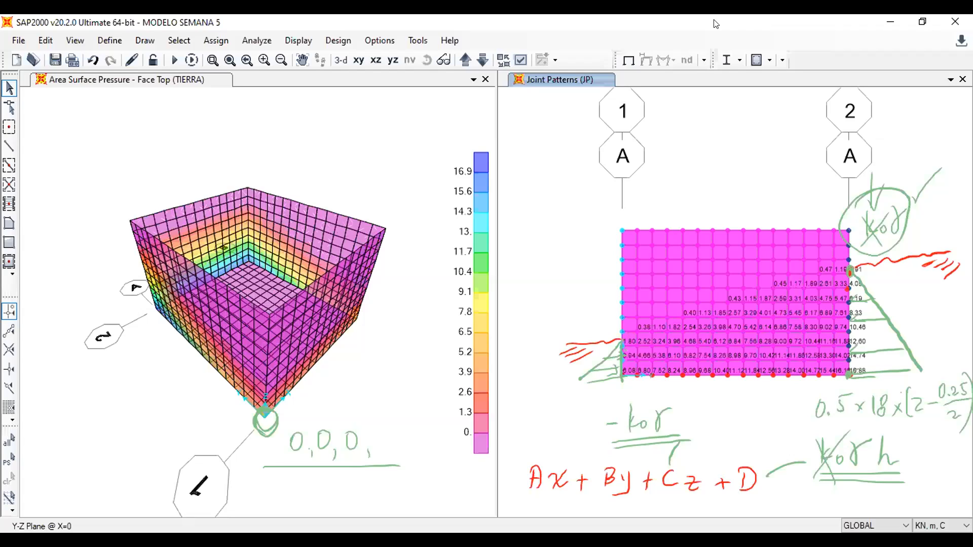
click(713, 24)
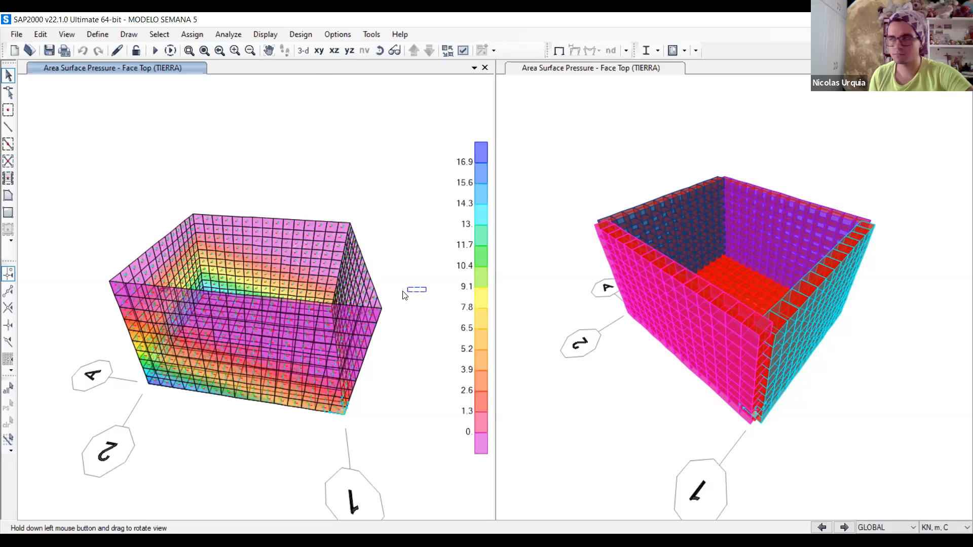
View the TIERRA pressure model from a rotated angle and look at the list of defined load cases.
click(380, 51)
mouse_move(405, 269)
mouse_down()
mouse_move(359, 260)
mouse_move(405, 258)
mouse_up()
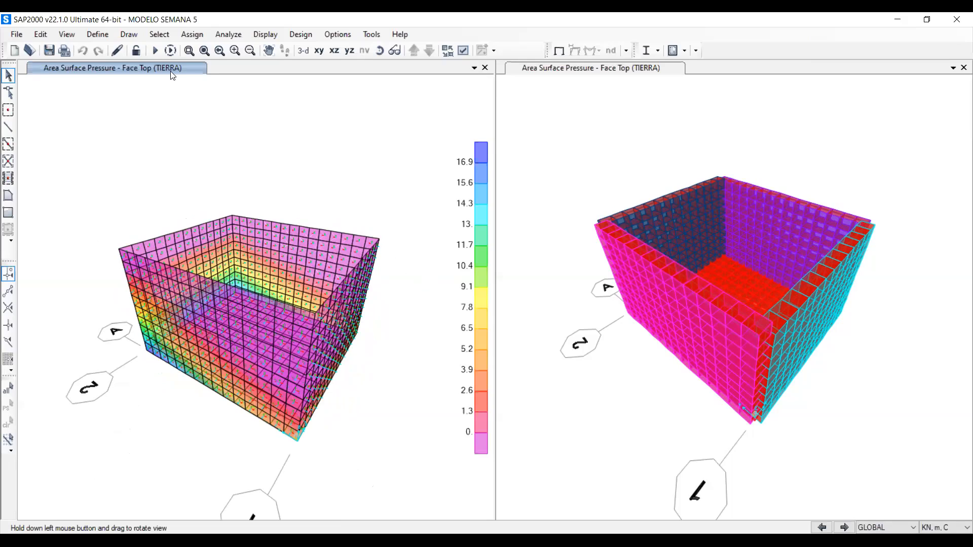
click(100, 37)
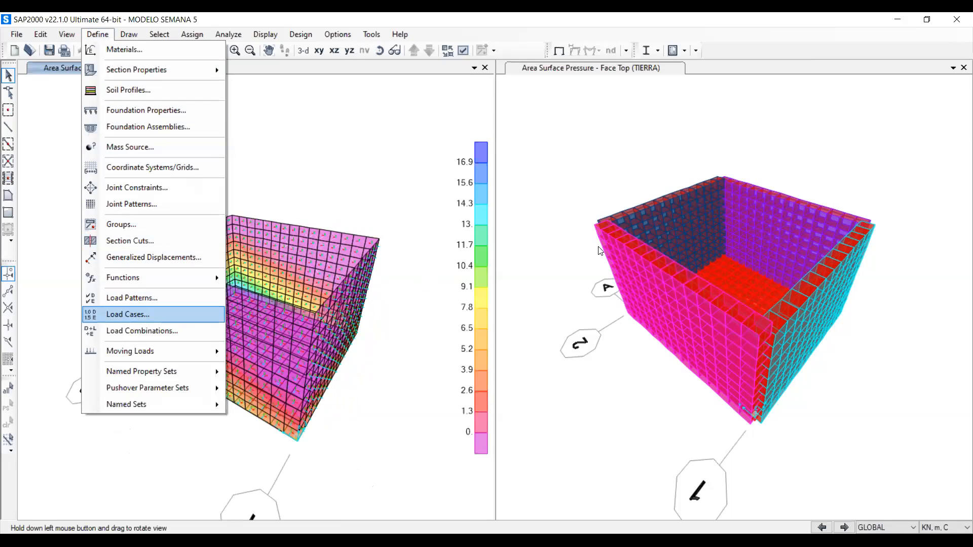
key(Return)
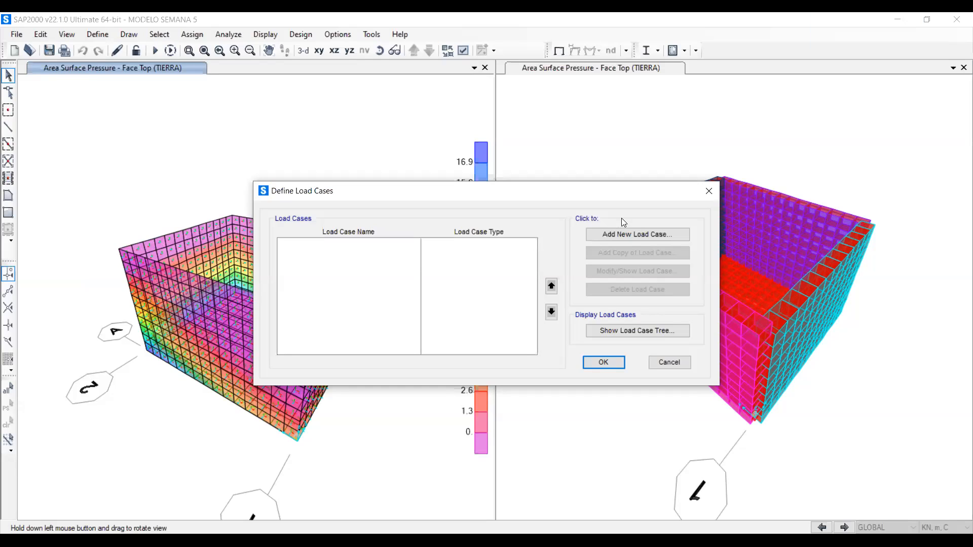
click(708, 193)
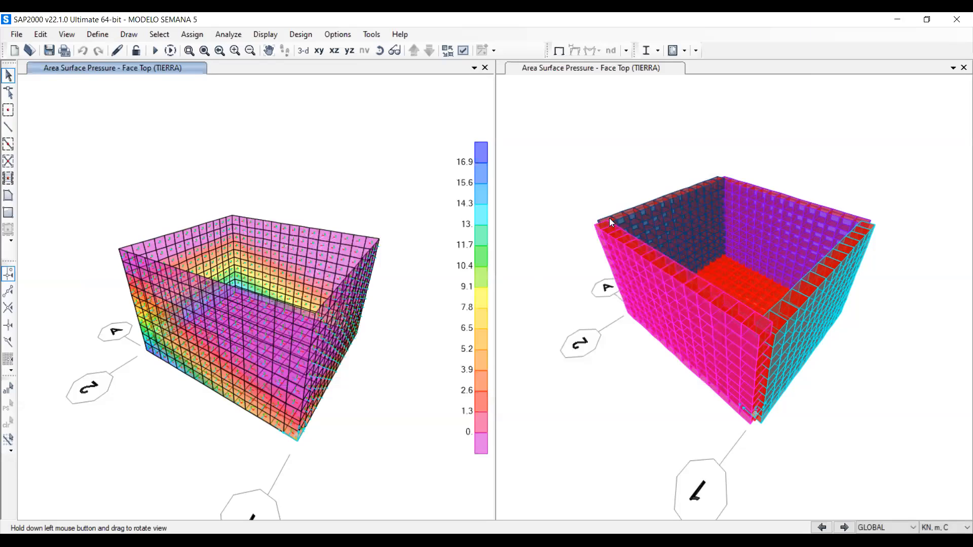
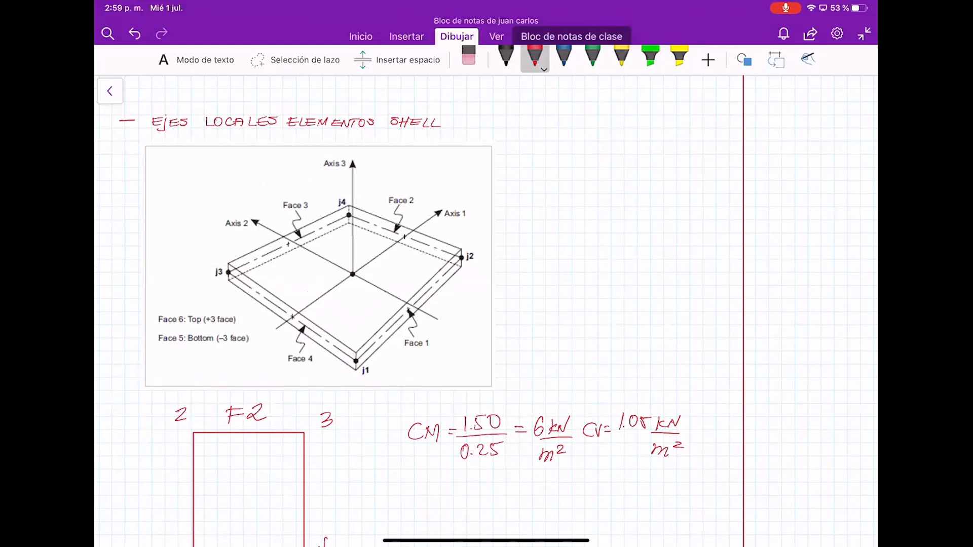
In the OneNote shell axes diagram, label Axis 1 ROJO in red, Axis 2 VERDE in green and Axis 3 AZUL in blue.
ctrl+scroll(287, 194, up, 5)
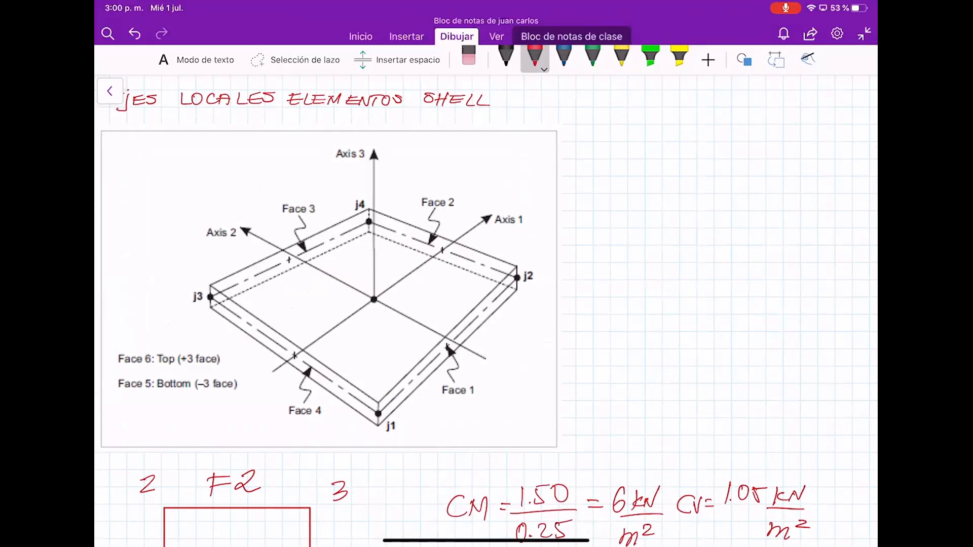
mouse_move(505, 190)
mouse_down()
mouse_move(506, 209)
mouse_move(525, 190)
mouse_up()
mouse_move(532, 185)
mouse_down()
mouse_move(526, 209)
mouse_move(541, 182)
mouse_up()
click(593, 57)
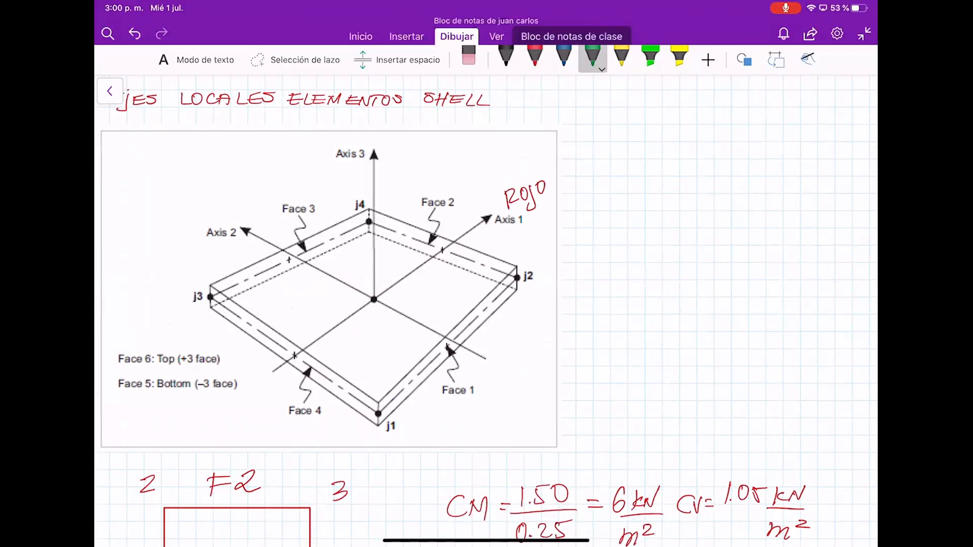
mouse_move(202, 204)
mouse_down()
mouse_move(207, 220)
mouse_move(213, 202)
mouse_move(224, 215)
mouse_move(249, 197)
mouse_up()
click(564, 56)
mouse_move(386, 165)
mouse_down()
mouse_move(398, 144)
mouse_move(399, 152)
mouse_up()
mouse_move(399, 142)
mouse_down()
mouse_move(411, 156)
mouse_move(431, 143)
mouse_up()
click(438, 133)
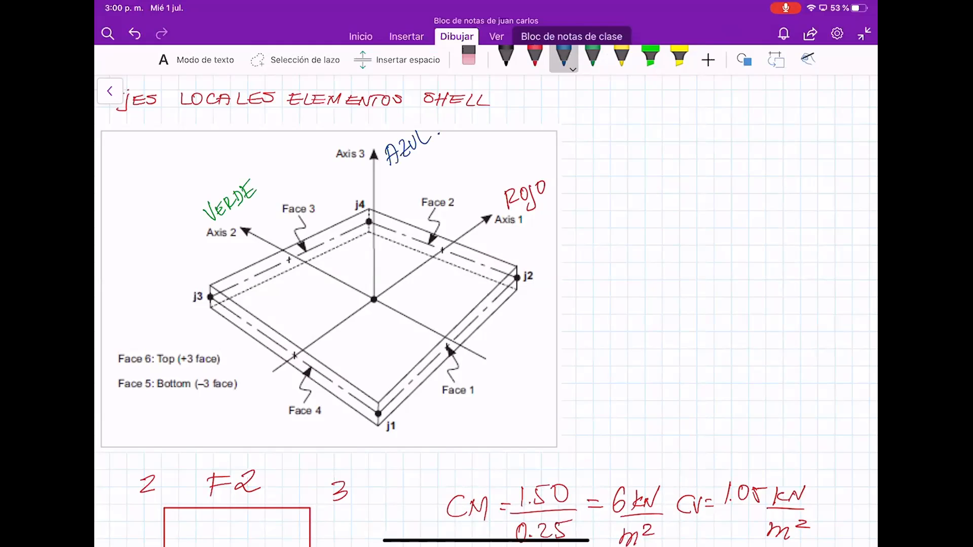
Trace the shell's Axis 3 in blue, Axis 1 in red and Axis 2 in green over the diagram arrows.
mouse_move(374, 160)
mouse_down()
mouse_move(374, 299)
mouse_move(374, 153)
mouse_up()
click(534, 57)
drag(374, 299, 489, 217)
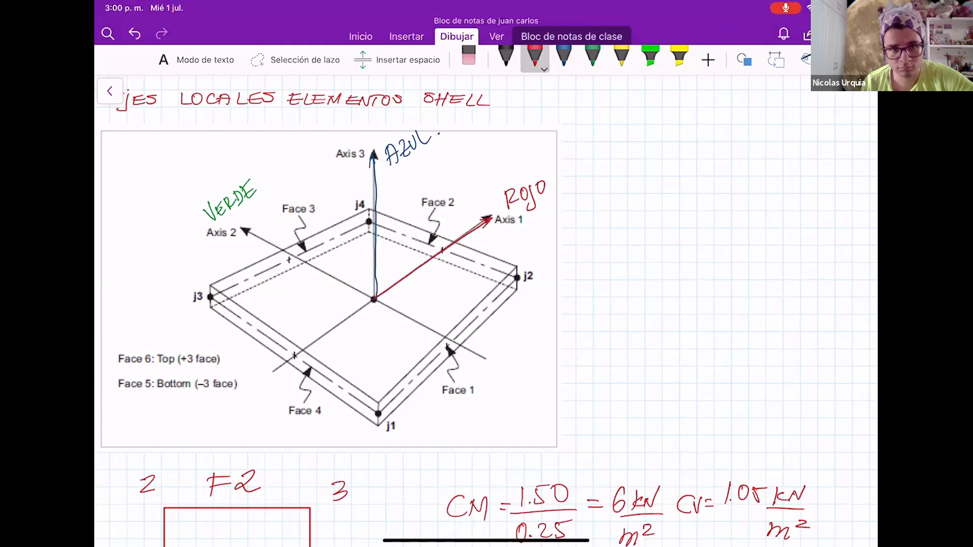
click(592, 56)
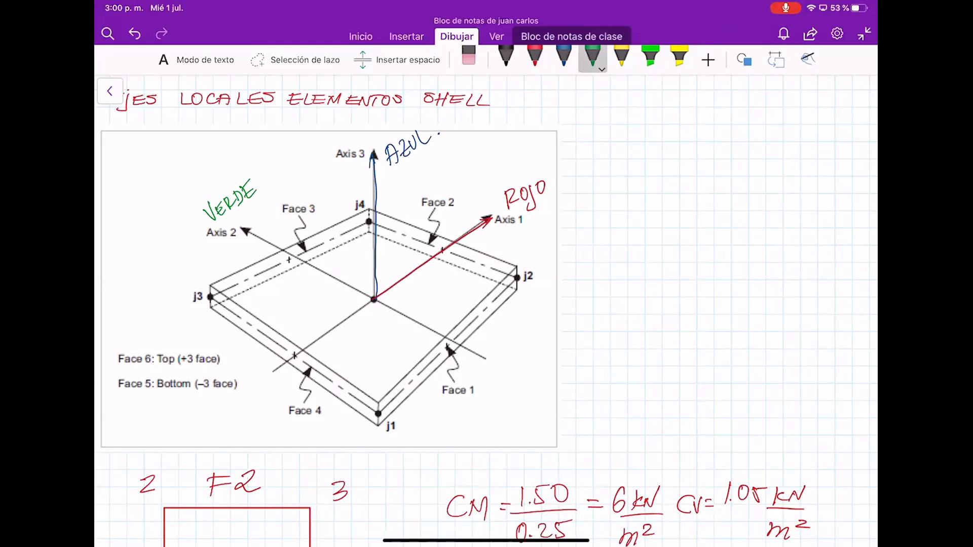
drag(246, 230, 373, 300)
Write the headings "Thin:" and "Thick:" in red beside the shell axes diagram.
click(535, 57)
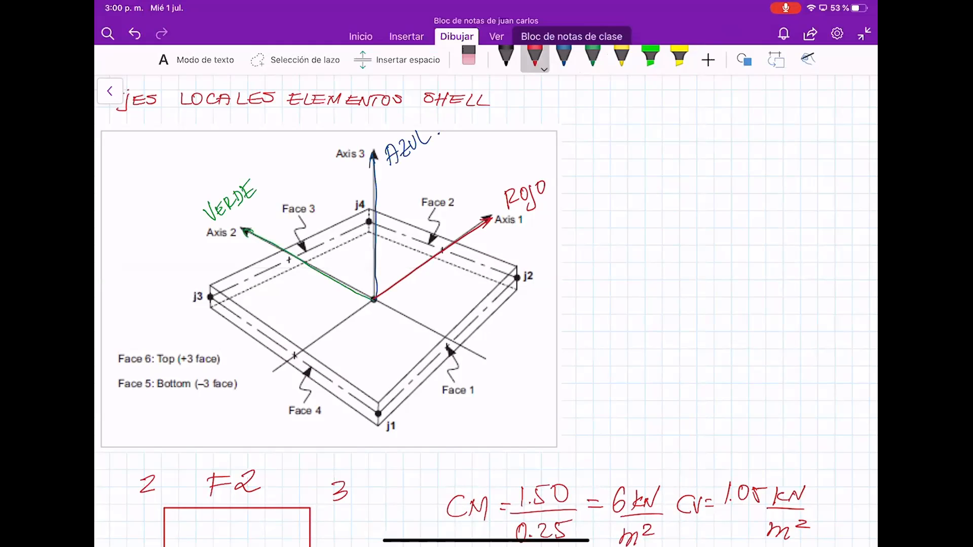
mouse_move(606, 141)
mouse_down()
mouse_move(605, 158)
mouse_move(614, 140)
mouse_move(619, 159)
mouse_move(642, 159)
mouse_move(600, 193)
mouse_up()
drag(596, 176, 620, 192)
mouse_move(634, 181)
mouse_down()
mouse_move(628, 191)
mouse_move(649, 192)
mouse_up()
click(656, 181)
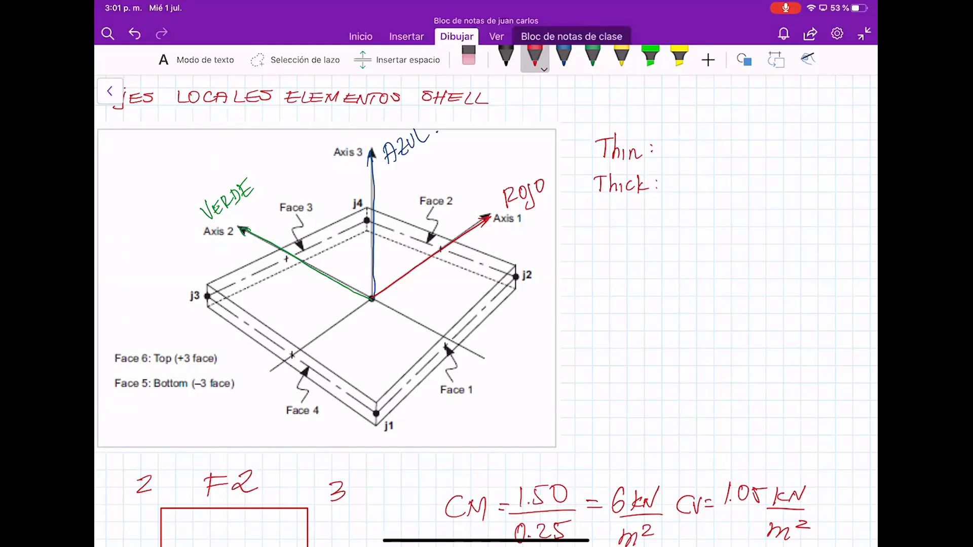
Switch to Zoom, close it from the open apps, and reopen it to its meetings section.
drag(486, 541, 486, 324)
click(721, 499)
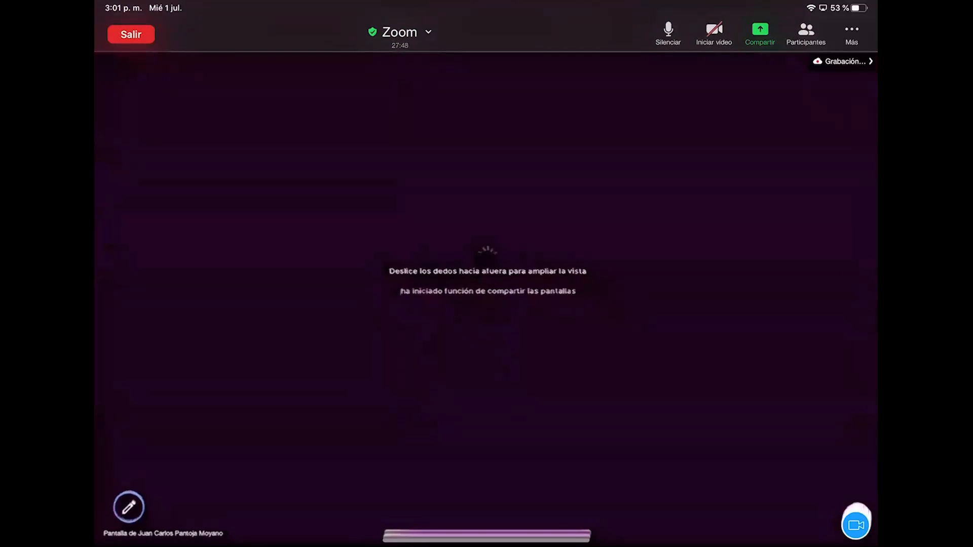
drag(486, 541, 500, 373)
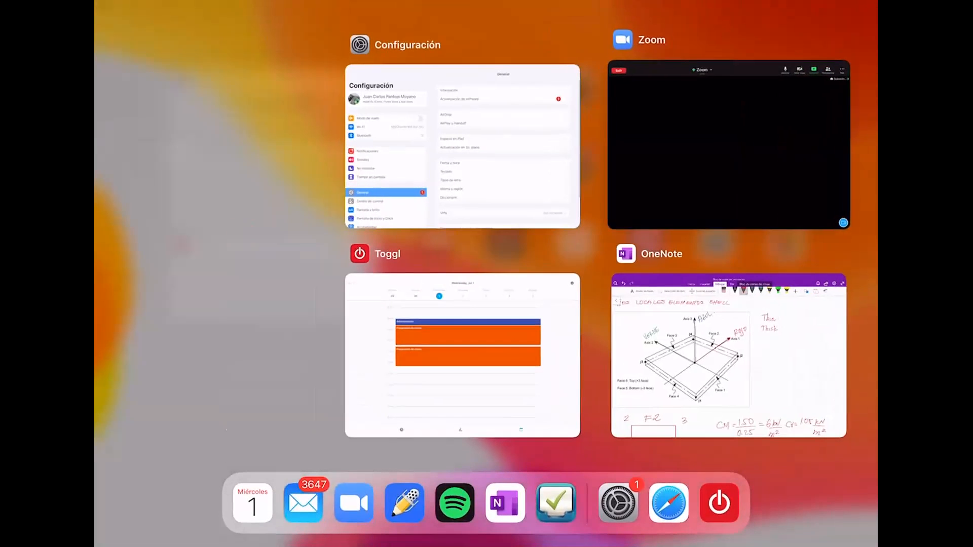
drag(728, 152, 729, 21)
click(729, 142)
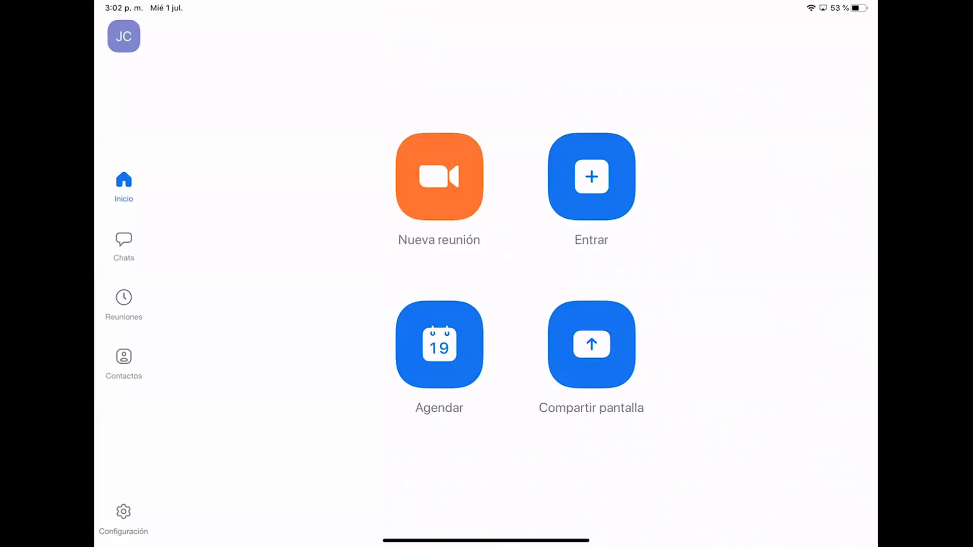
click(124, 304)
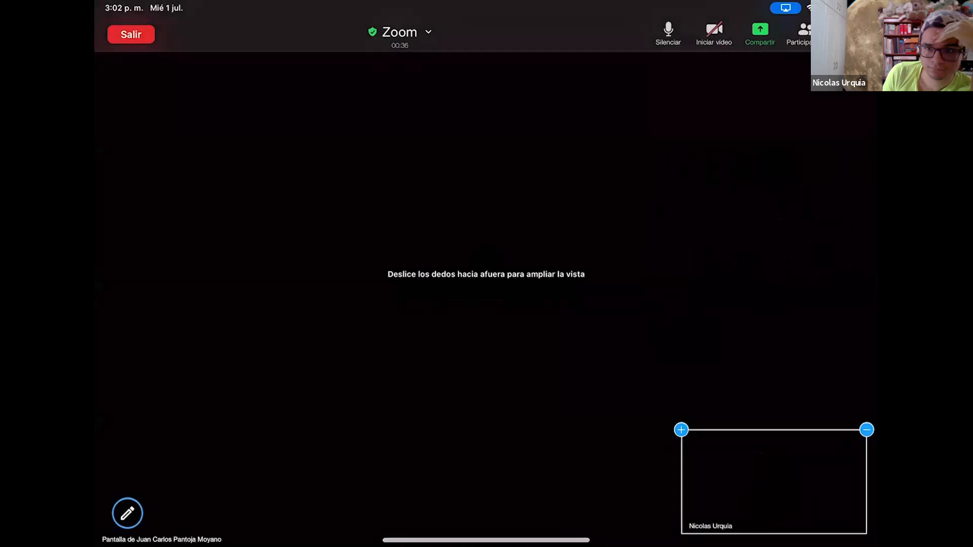
Switch back to OneNote and write "Delgados" beside "Thin:" and "Gruesos." beside "Thick:" in black.
drag(486, 540, 486, 355)
click(505, 503)
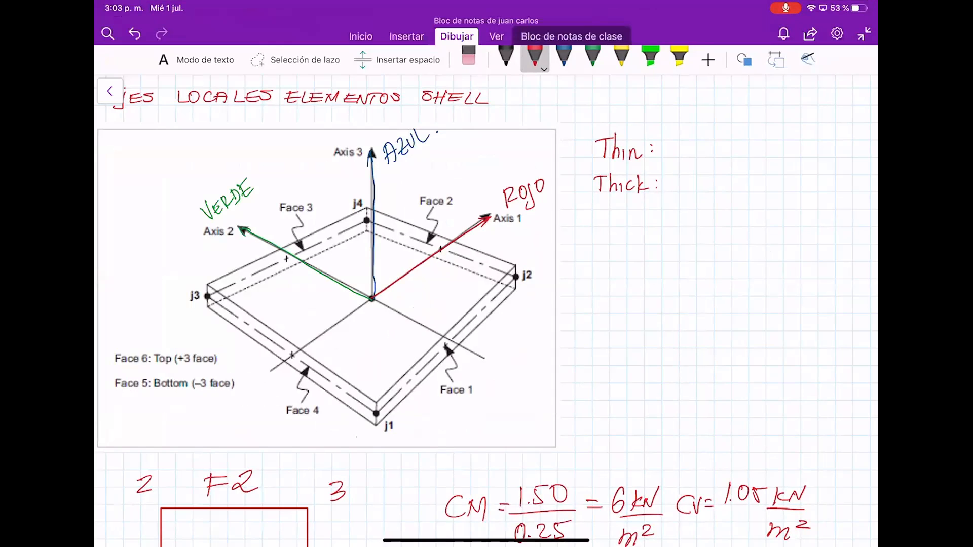
click(506, 57)
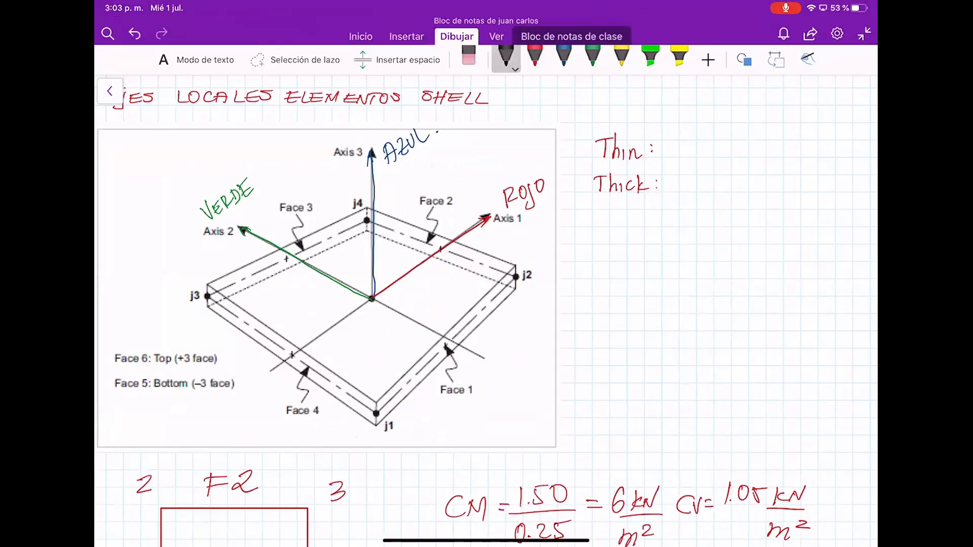
mouse_move(675, 144)
mouse_down()
mouse_move(708, 161)
mouse_move(732, 135)
mouse_move(740, 148)
mouse_up()
drag(753, 144, 746, 156)
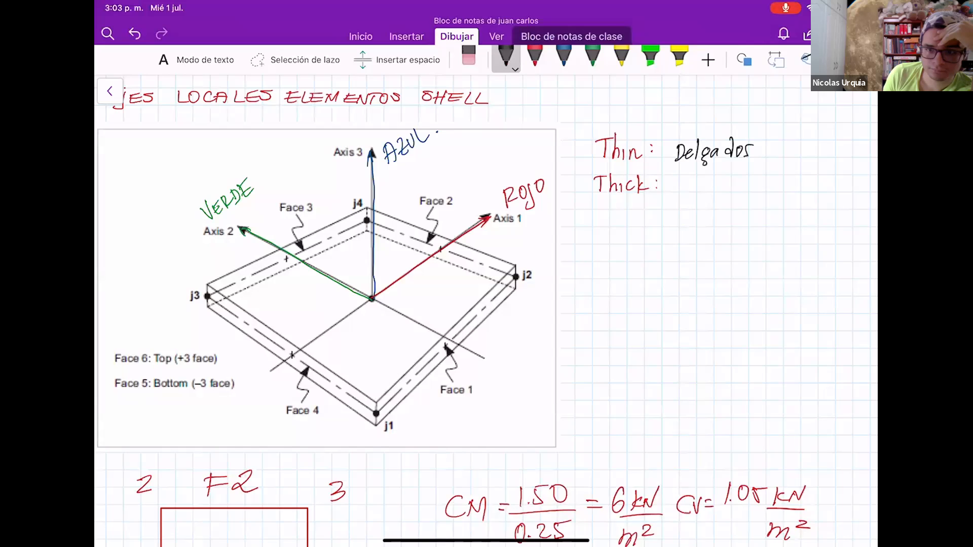
mouse_move(683, 177)
mouse_down()
mouse_move(677, 194)
mouse_move(703, 186)
mouse_move(714, 197)
mouse_up()
drag(730, 182, 735, 192)
click(747, 191)
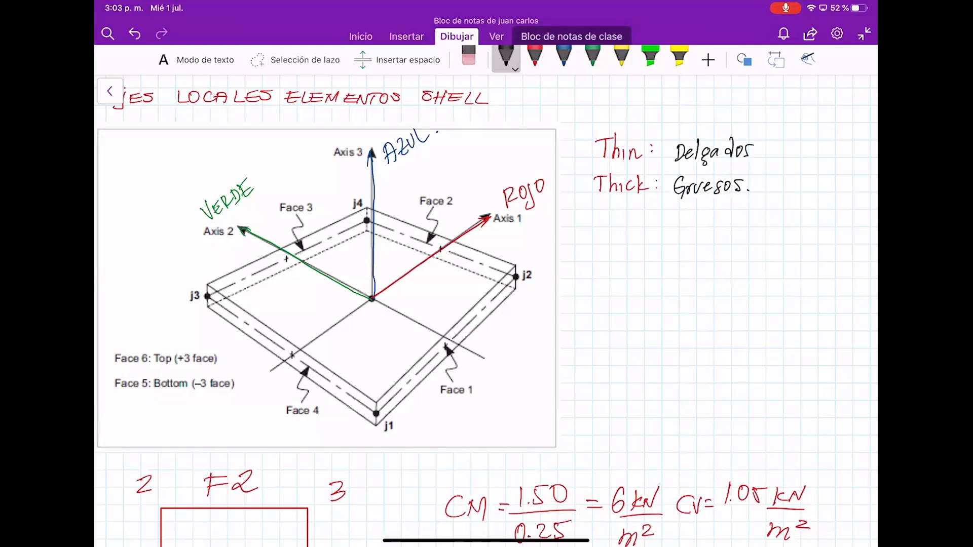
Write the note "(los esfuerzos son contantes)" in blue after "Delgados".
click(535, 57)
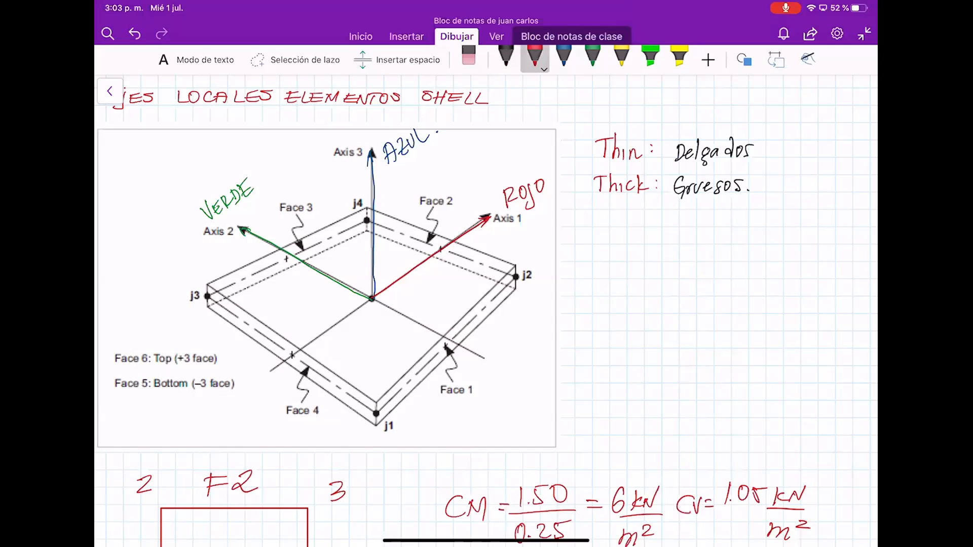
click(563, 57)
mouse_move(771, 127)
mouse_down()
mouse_move(771, 158)
mouse_move(778, 146)
mouse_move(802, 154)
mouse_up()
drag(808, 144, 809, 169)
drag(814, 148, 840, 154)
drag(842, 147, 860, 154)
drag(778, 162, 769, 176)
mouse_move(785, 168)
mouse_down()
mouse_move(796, 176)
mouse_move(813, 167)
mouse_up()
drag(817, 168, 828, 176)
drag(832, 167, 854, 177)
drag(853, 166, 859, 164)
drag(858, 170, 865, 174)
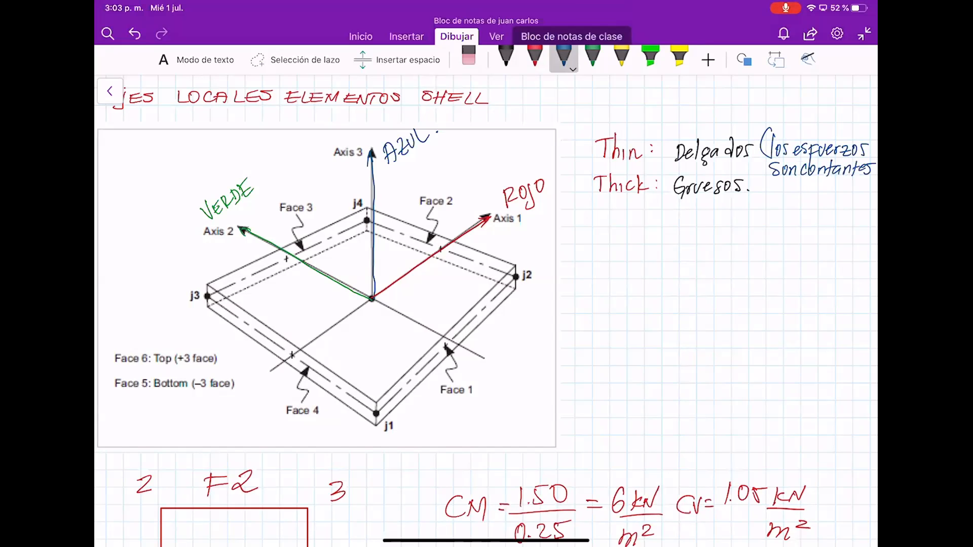
ctrl+scroll(431, 334, down, 1)
ctrl+scroll(431, 314, down, 2)
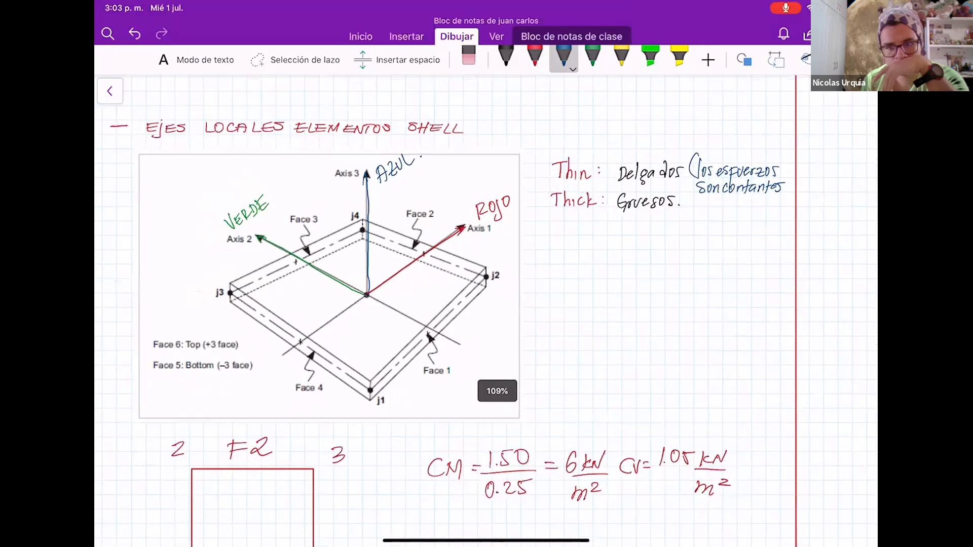
drag(784, 178, 784, 199)
Lasso the "Thick: Gruesos." line and move it lower to leave room beneath the blue note.
click(294, 60)
mouse_move(645, 251)
mouse_down()
mouse_move(557, 187)
mouse_move(679, 203)
mouse_move(646, 251)
mouse_up()
drag(613, 198, 613, 231)
Continue the blue note on the Thin type with the line "en el espesor".
click(564, 57)
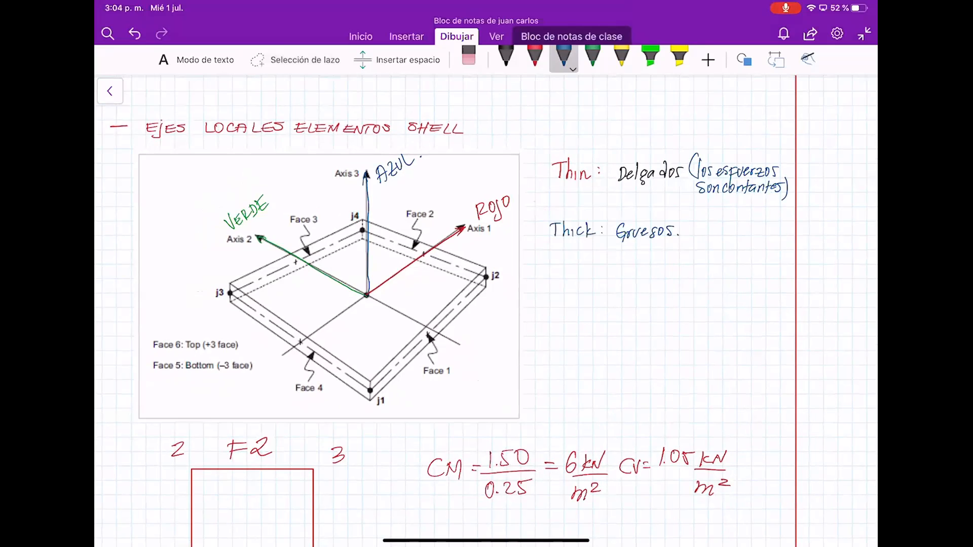
drag(695, 204, 708, 207)
drag(714, 203, 723, 209)
drag(729, 204, 734, 207)
mouse_move(740, 200)
mouse_down()
mouse_move(736, 208)
mouse_move(749, 215)
mouse_up()
drag(748, 202, 762, 202)
mouse_move(769, 199)
mouse_down()
mouse_move(764, 207)
mouse_move(771, 202)
mouse_up()
drag(774, 204, 778, 200)
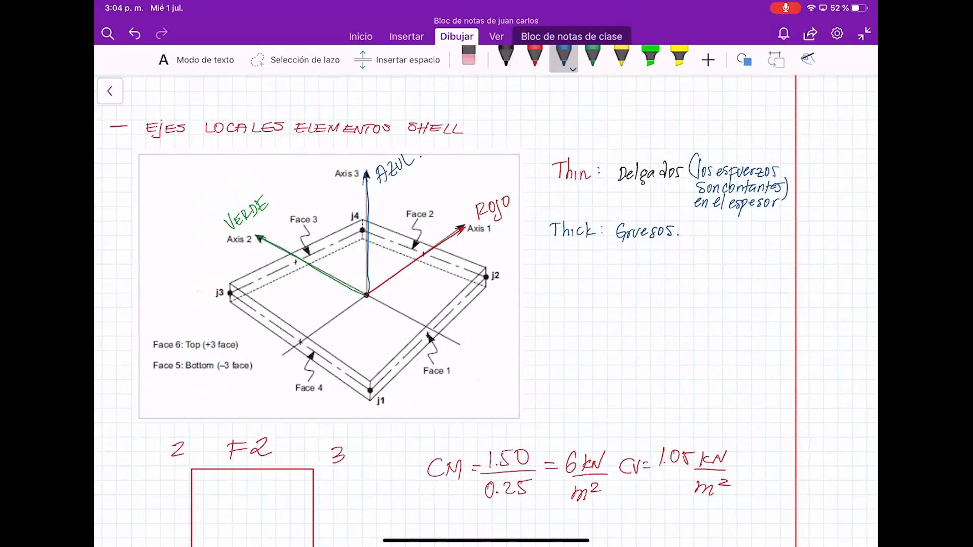
Write the note "(los esfuerzos varian" in red after "Gruesos.".
click(534, 57)
mouse_move(695, 215)
mouse_down()
mouse_move(690, 241)
mouse_move(780, 237)
mouse_up()
click(689, 253)
drag(688, 252, 697, 253)
drag(704, 258, 705, 264)
drag(707, 259, 716, 264)
drag(724, 259, 735, 265)
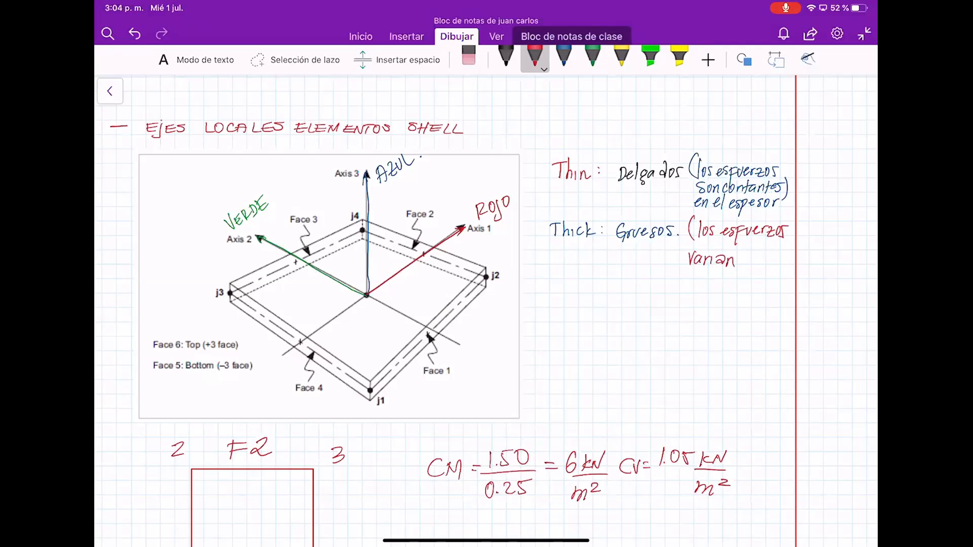
ctrl+scroll(486, 273, up, 3)
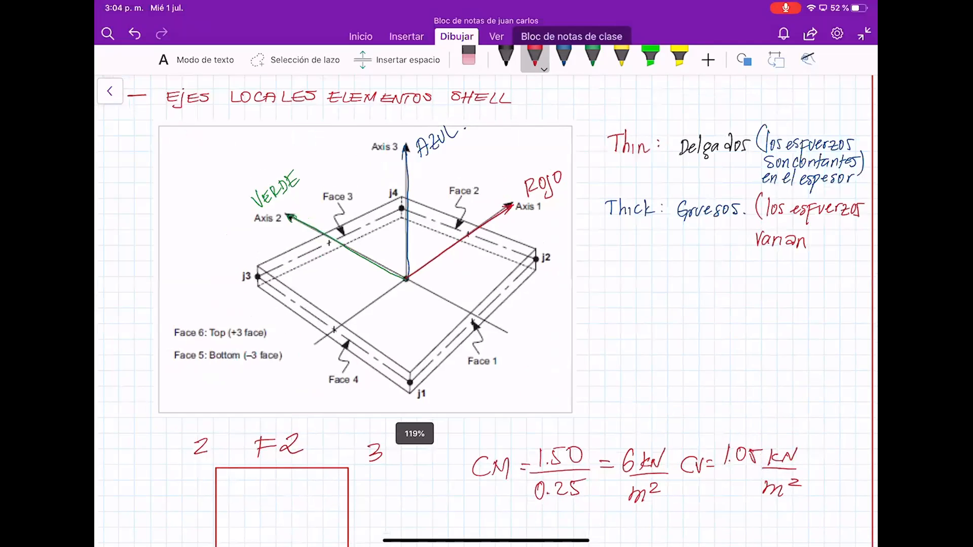
scroll(486, 309, right, 1)
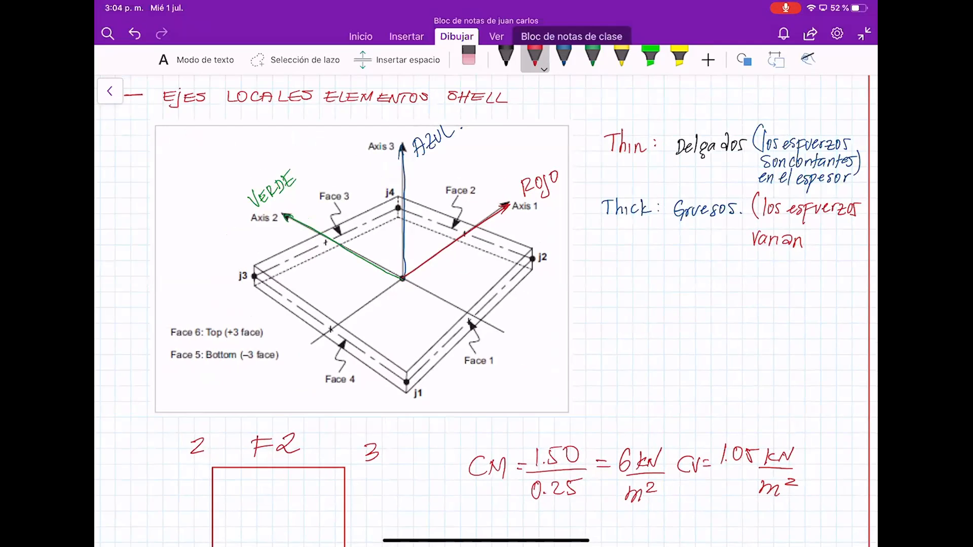
click(294, 60)
mouse_move(641, 255)
mouse_down()
mouse_move(659, 182)
mouse_move(605, 250)
mouse_up()
click(678, 58)
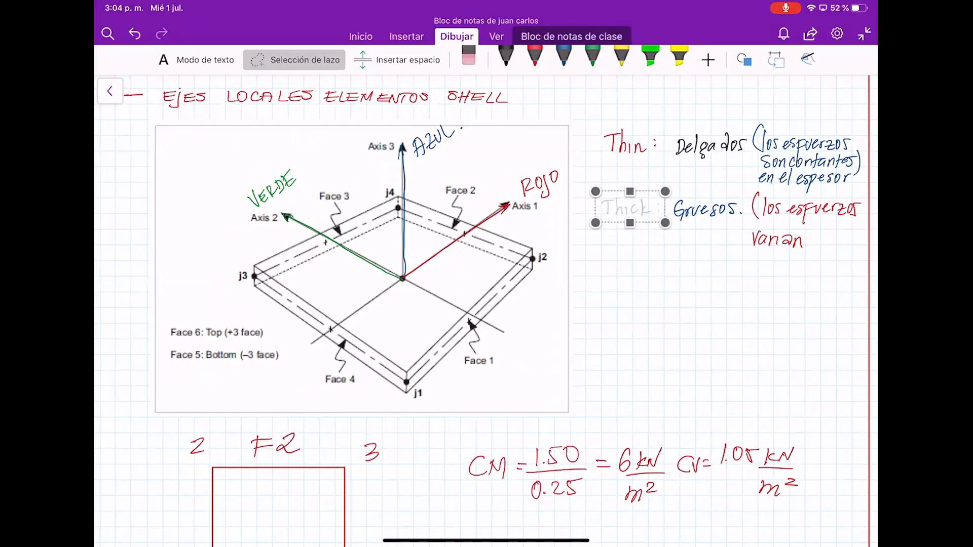
mouse_move(652, 256)
mouse_down()
mouse_move(623, 176)
mouse_move(661, 233)
mouse_up()
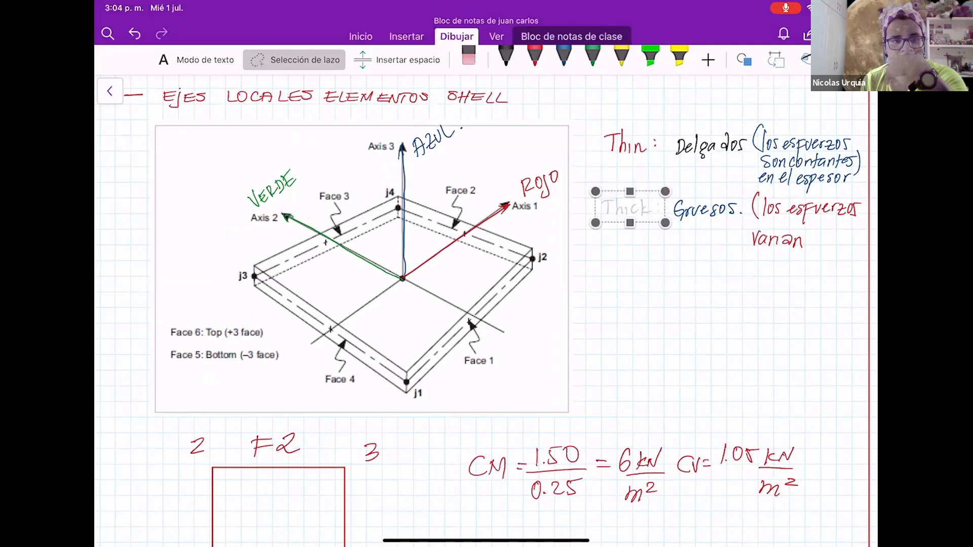
click(535, 57)
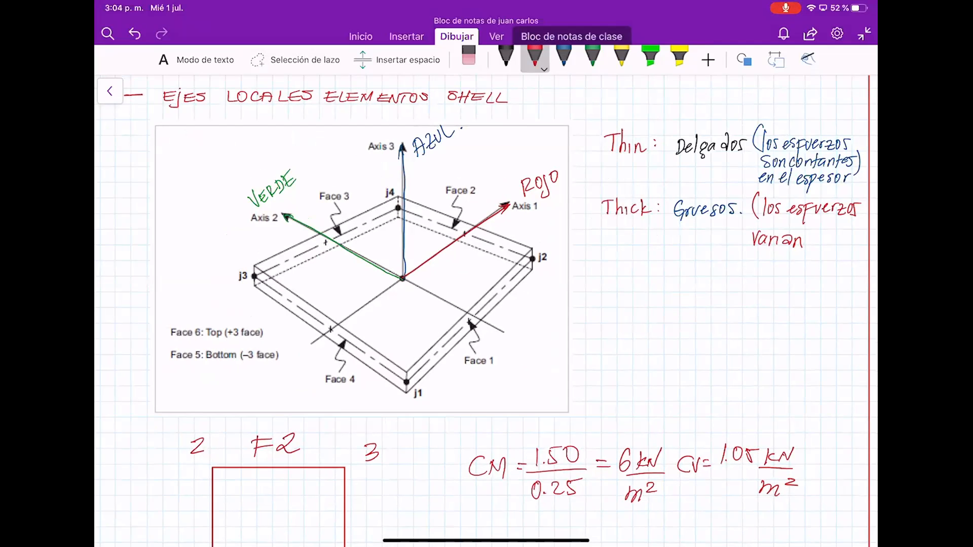
Highlight the heading "Thick:" in yellow.
click(679, 58)
drag(589, 198, 603, 255)
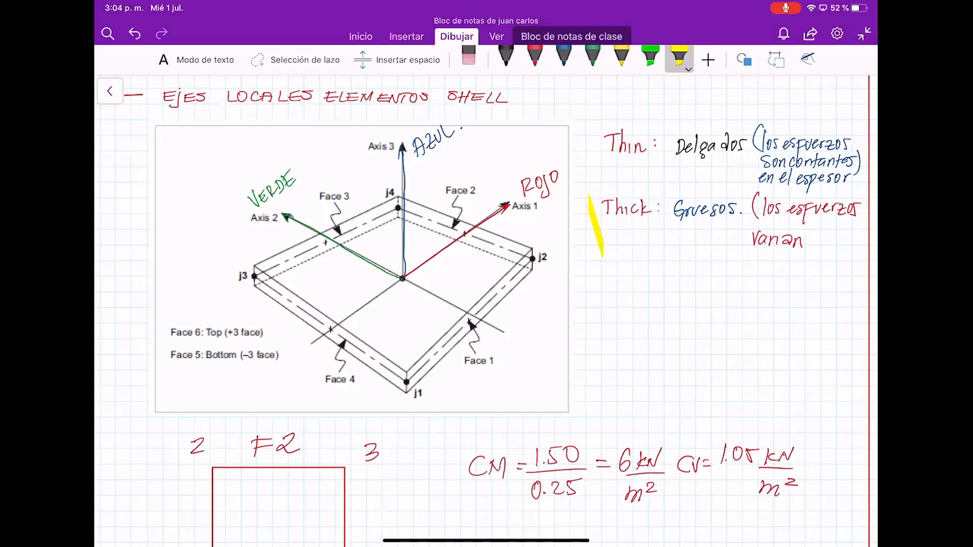
click(135, 33)
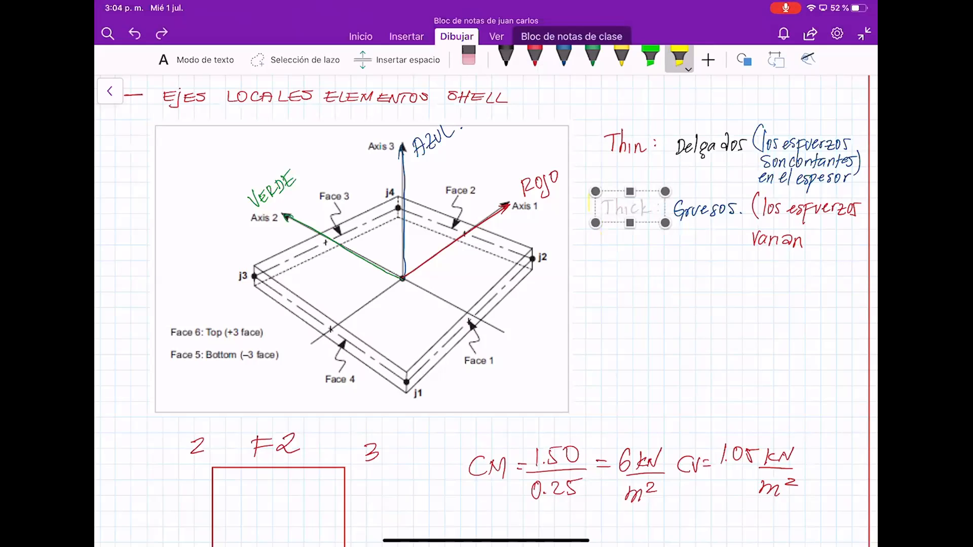
drag(647, 263, 647, 281)
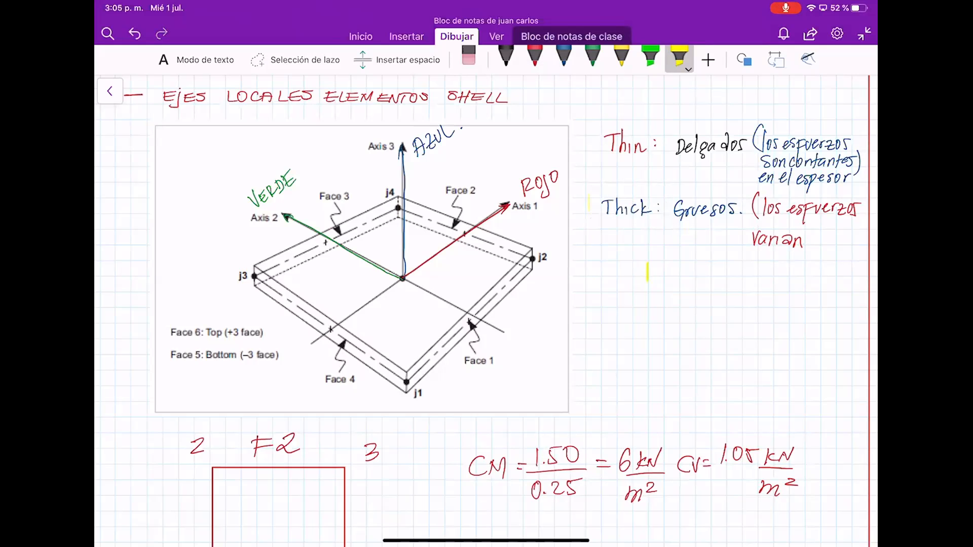
mouse_move(587, 200)
mouse_down()
mouse_move(659, 201)
mouse_move(661, 210)
mouse_up()
drag(588, 223, 659, 222)
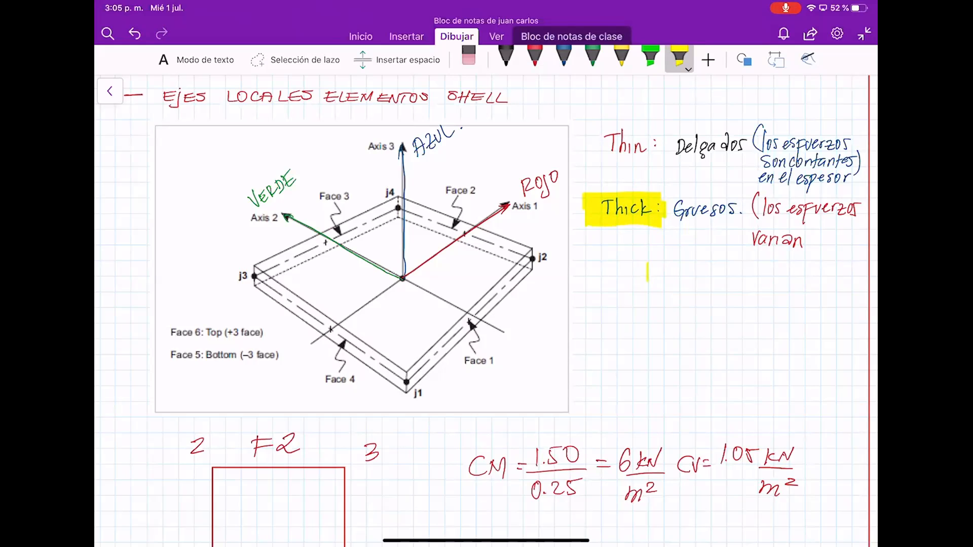
Circle the joint labels j1, j2, j3 and j4 of the shell diagram in red.
click(534, 59)
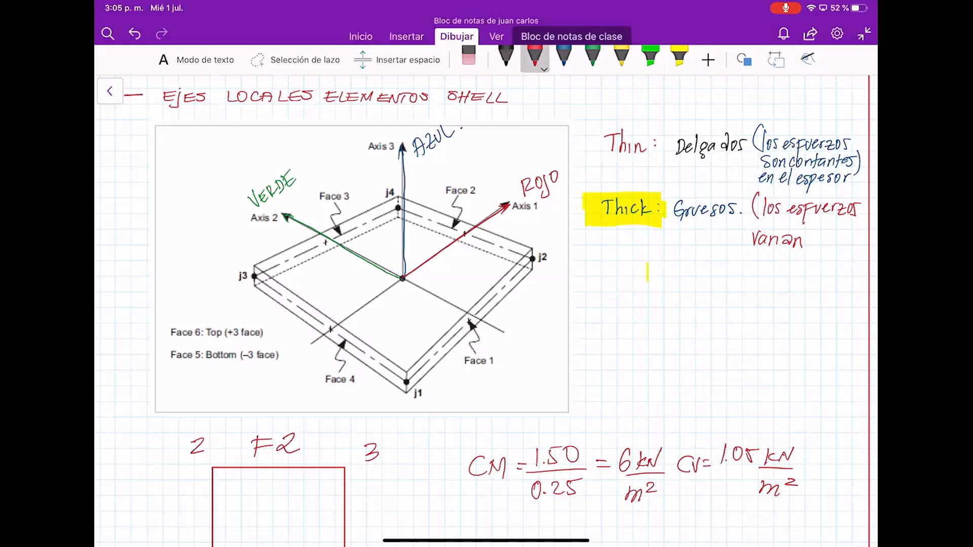
drag(425, 383, 419, 381)
drag(547, 244, 536, 248)
drag(249, 263, 240, 259)
mouse_move(391, 180)
mouse_down()
mouse_move(399, 204)
mouse_move(385, 182)
mouse_up()
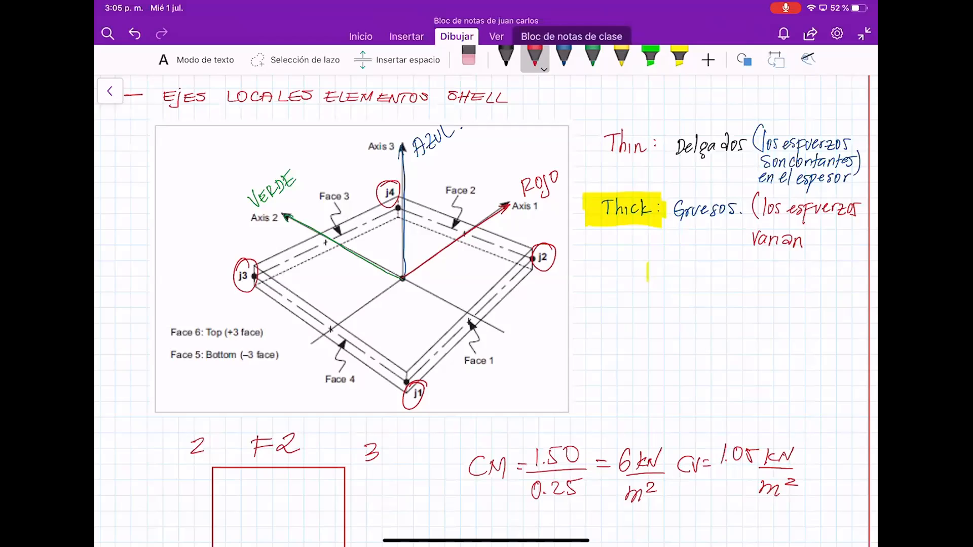
Hatch Face 1 of the shell, between joints j1 and j2, in red.
drag(419, 378, 445, 341)
drag(446, 355, 453, 330)
drag(451, 352, 476, 306)
drag(474, 326, 488, 295)
mouse_move(487, 310)
mouse_down()
mouse_move(499, 288)
mouse_move(489, 309)
mouse_up()
drag(494, 302, 502, 288)
drag(503, 291, 520, 265)
drag(515, 284, 530, 257)
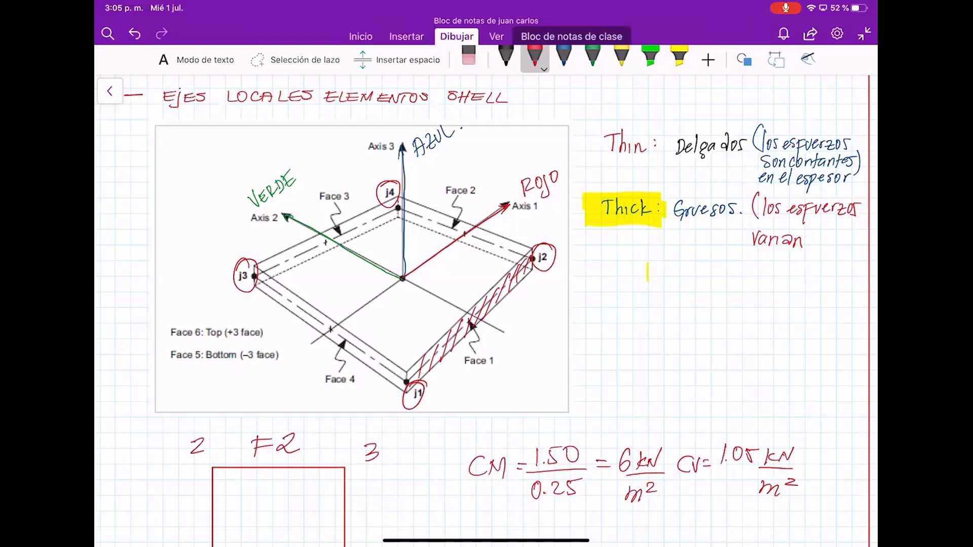
Hatch Face 2 of the shell, between joints j2 and j4, in blue.
click(564, 57)
drag(517, 240, 511, 261)
drag(510, 241, 505, 258)
mouse_move(502, 236)
mouse_down()
mouse_move(499, 262)
mouse_move(488, 255)
mouse_up()
mouse_move(488, 233)
mouse_down()
mouse_move(480, 251)
mouse_move(470, 243)
mouse_up()
mouse_move(462, 225)
mouse_down()
mouse_move(454, 238)
mouse_move(447, 228)
mouse_up()
drag(443, 212, 431, 225)
drag(428, 208, 424, 223)
drag(421, 204, 412, 218)
drag(409, 200, 406, 215)
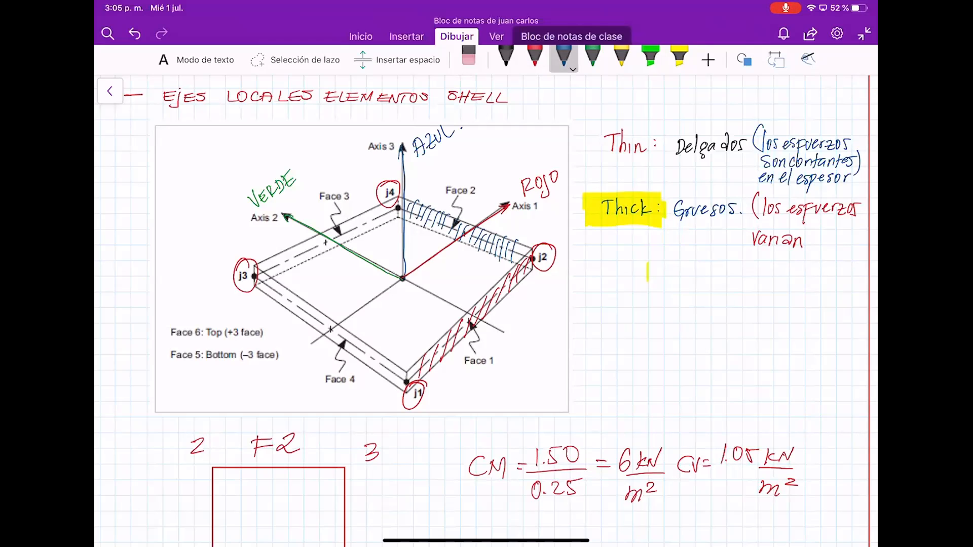
Highlight the labels Face 1, Face 2, Face 3 and Face 4 in green.
click(650, 56)
drag(314, 196, 343, 196)
drag(463, 361, 501, 362)
drag(321, 380, 362, 380)
drag(439, 190, 474, 190)
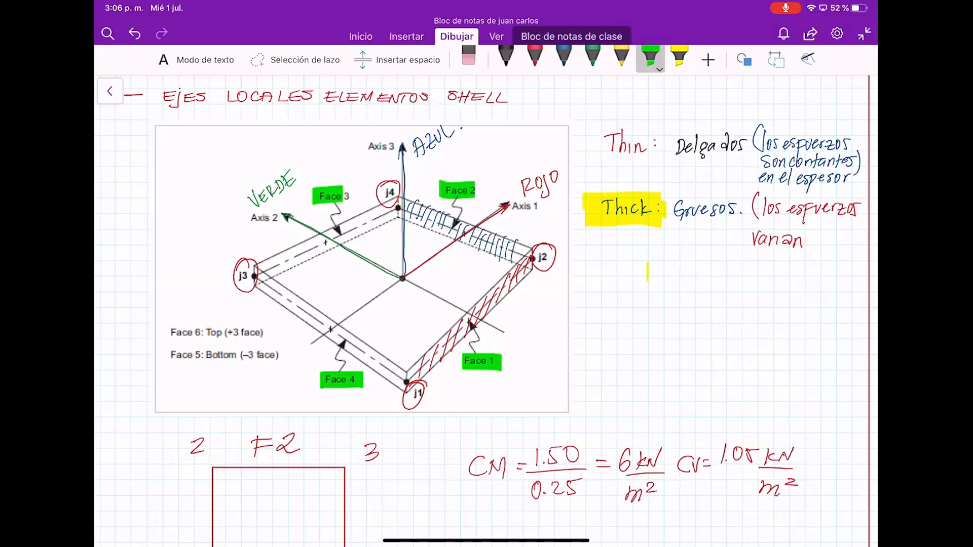
Highlight the "Face 6: Top" and "Face 5: Bottom" labels in yellow.
click(679, 57)
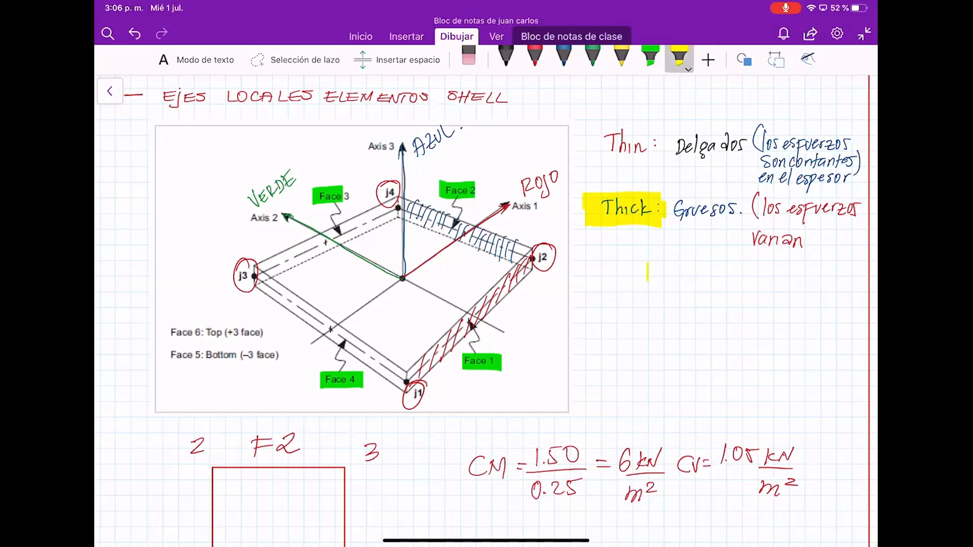
drag(167, 332, 222, 332)
drag(174, 355, 236, 354)
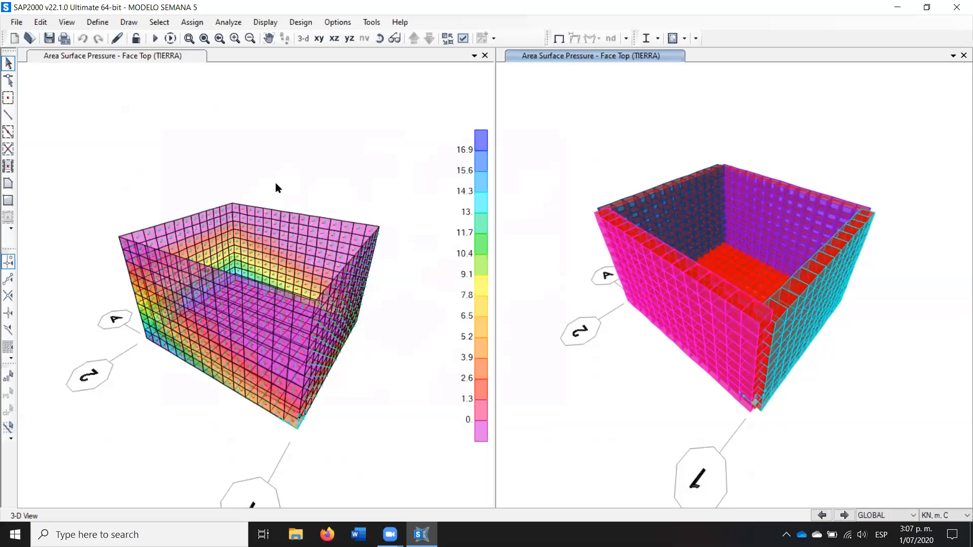
Replace the TIERRA surface pressure contours with the undeformed tank model in the first SAP2000 view.
click(446, 89)
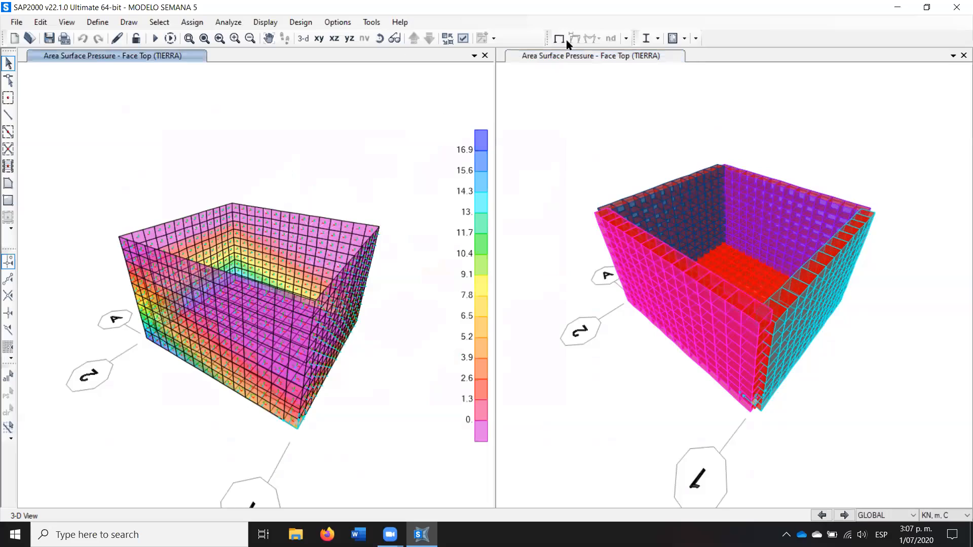
click(559, 39)
click(359, 228)
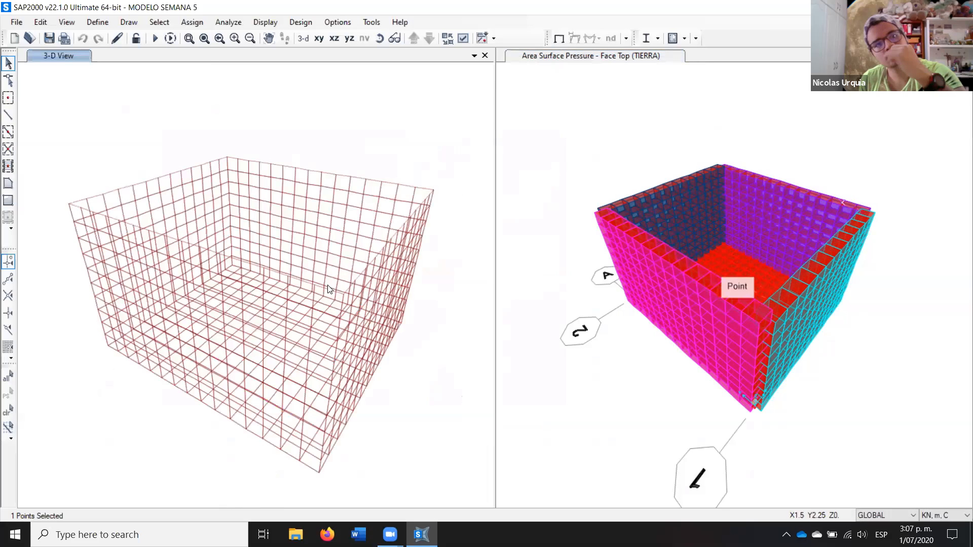
Open the information of a base slab joint near the wall, check its location data and close it without changes.
scroll(344, 224, up, 5)
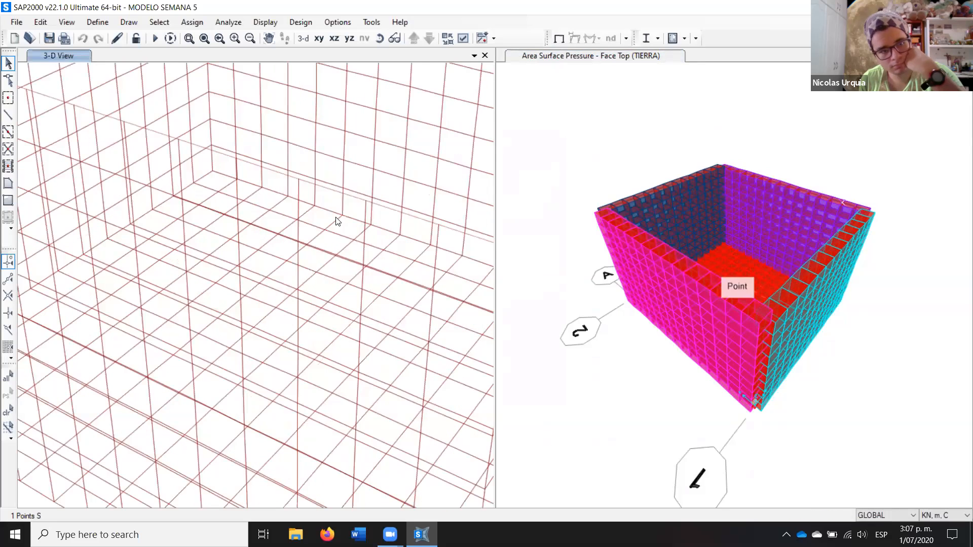
click(329, 219)
click(329, 220)
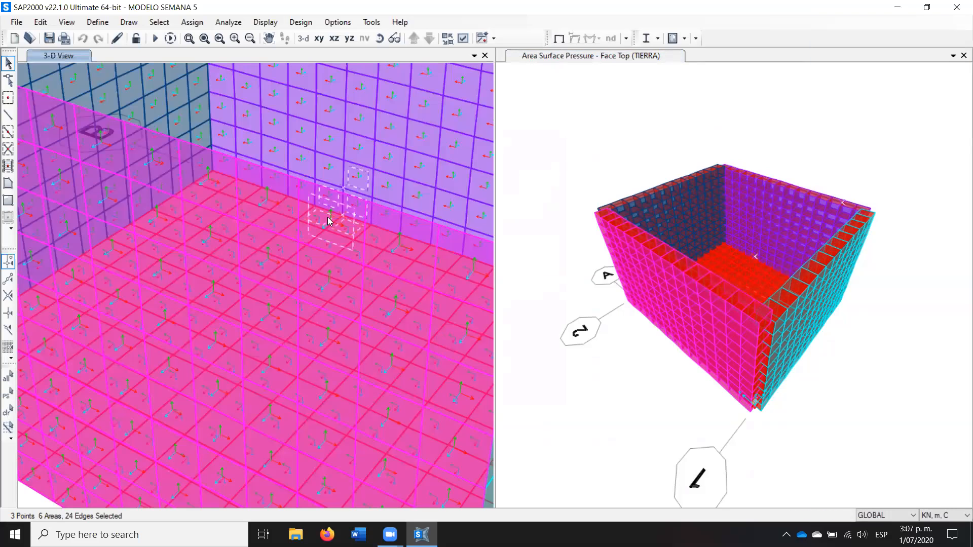
right_click(322, 233)
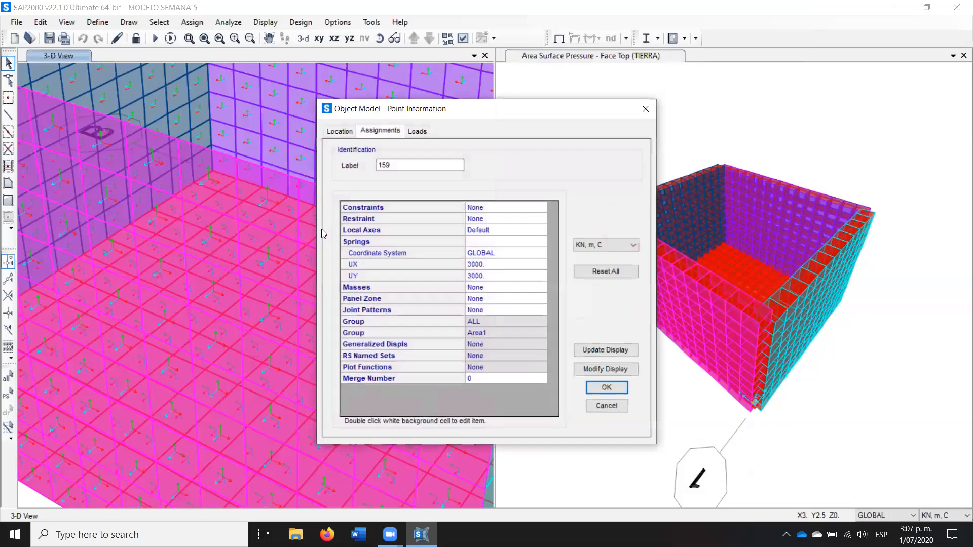
click(340, 132)
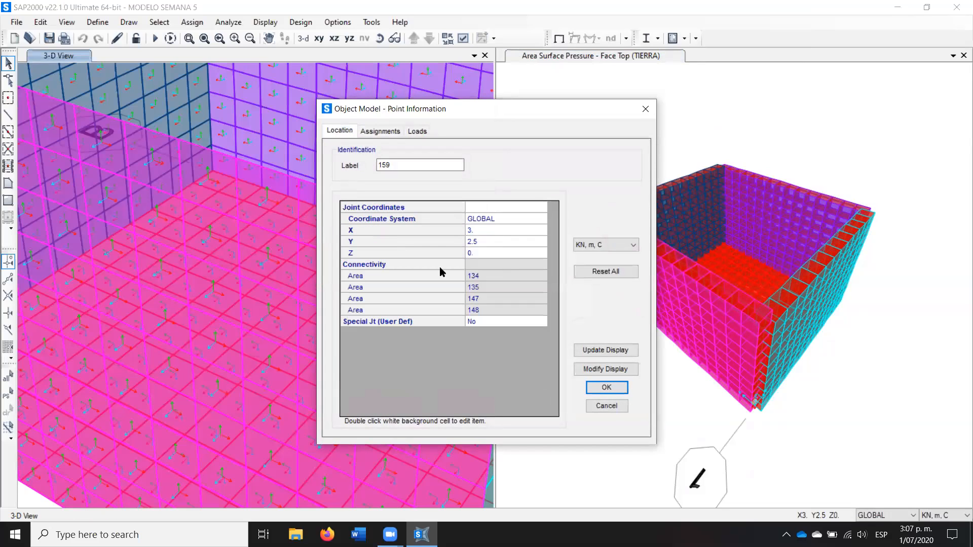
click(607, 405)
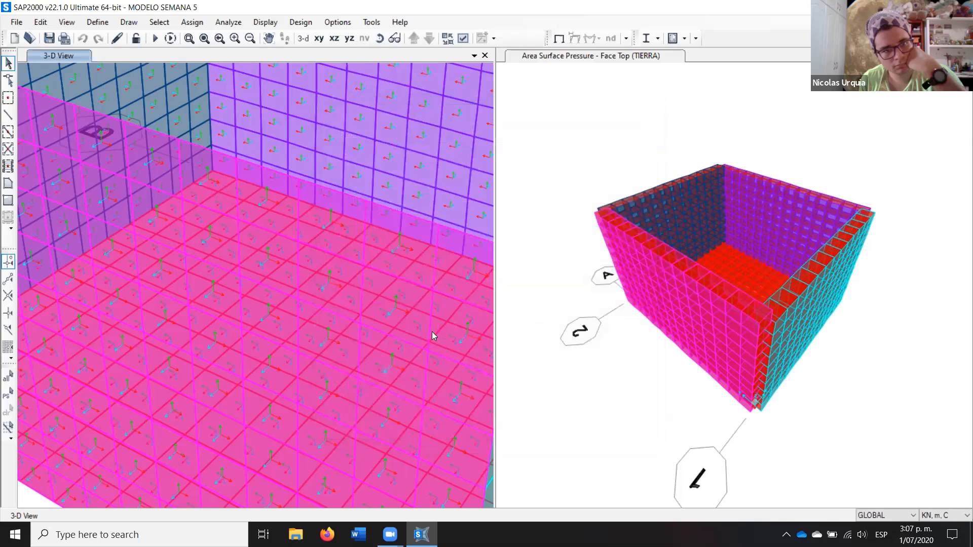
Show the wall in the X-Z plane at Y=3.75 and open the area information of one wall element beside the mesh.
click(334, 38)
click(283, 246)
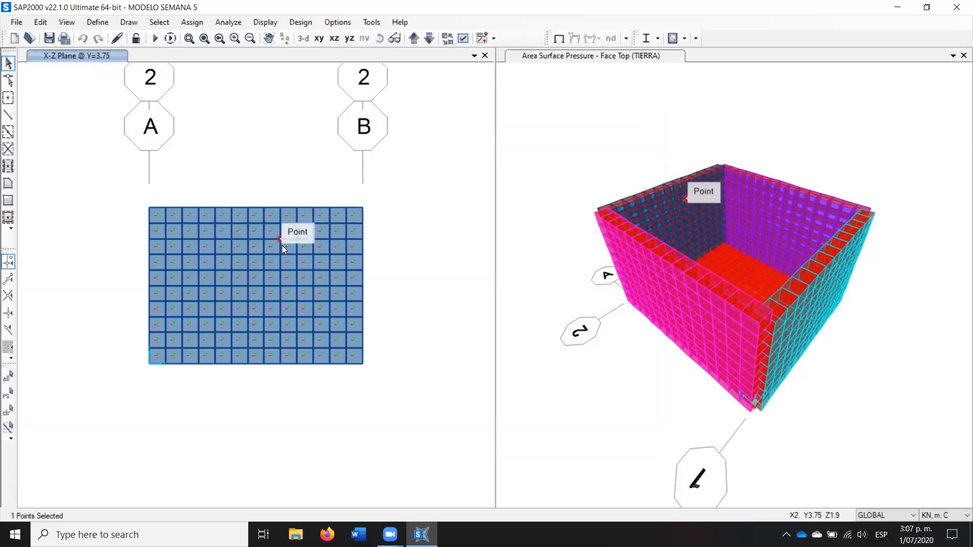
scroll(298, 258, up, 5)
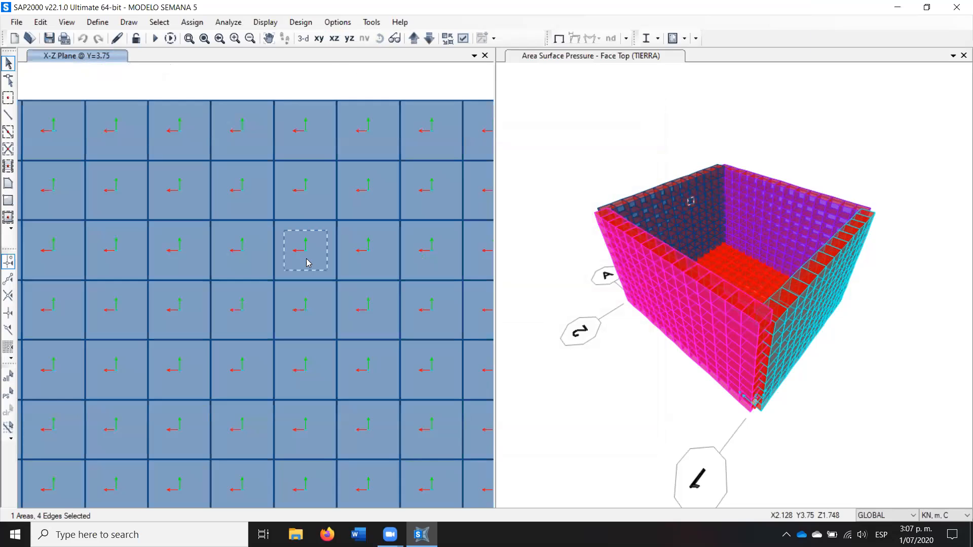
click(307, 263)
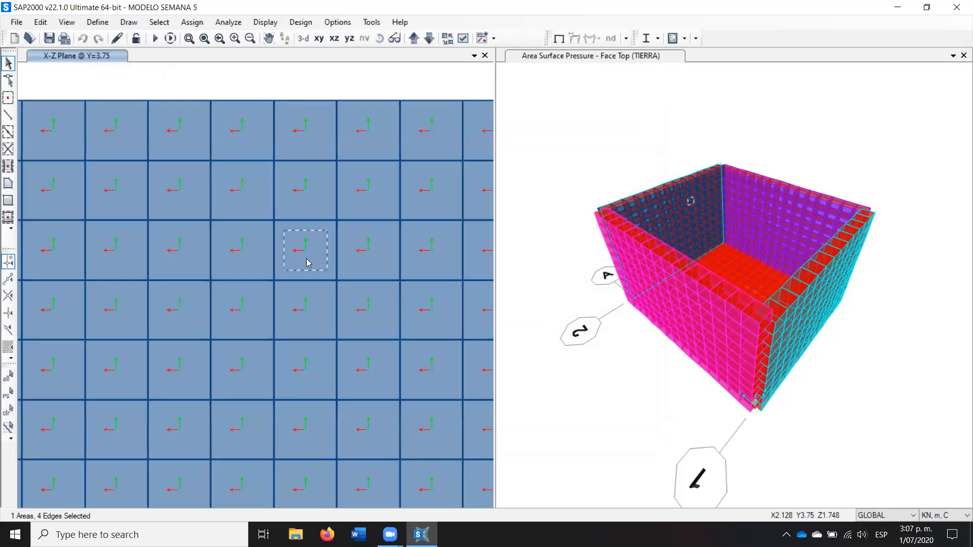
right_click(306, 264)
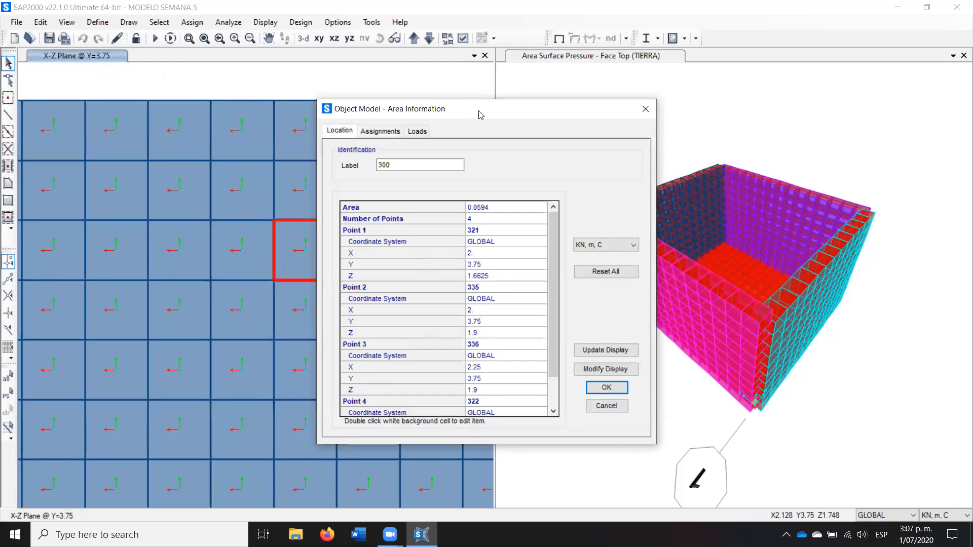
drag(480, 115, 608, 108)
Compare the X, Y and Z coordinates of Point 1 and Point 2 of the wall element.
click(490, 225)
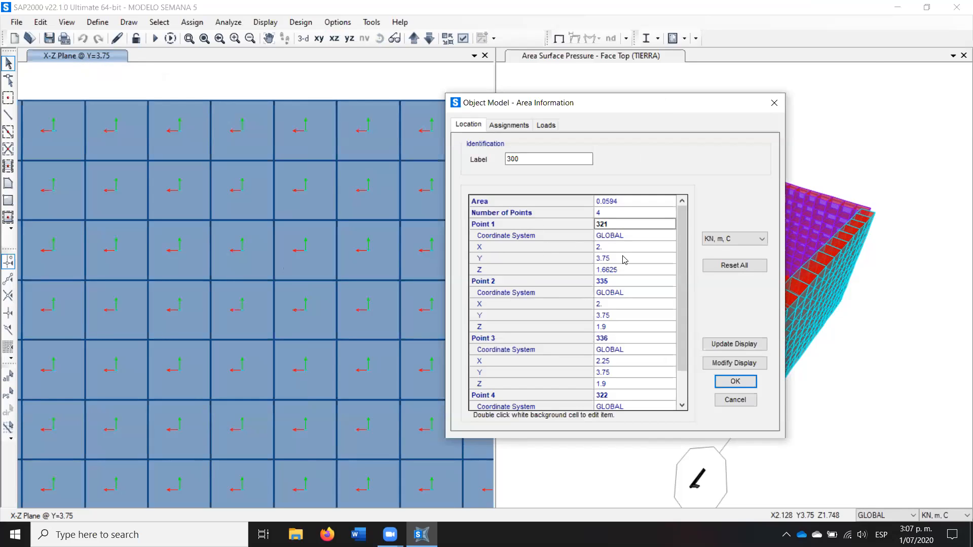
click(606, 252)
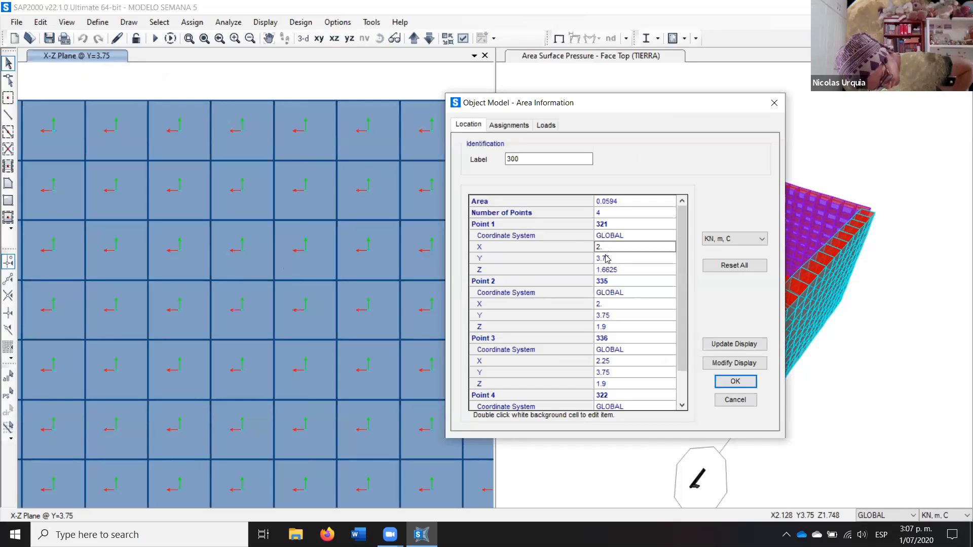
click(607, 257)
click(606, 270)
click(609, 293)
click(610, 303)
click(606, 326)
click(608, 315)
click(608, 304)
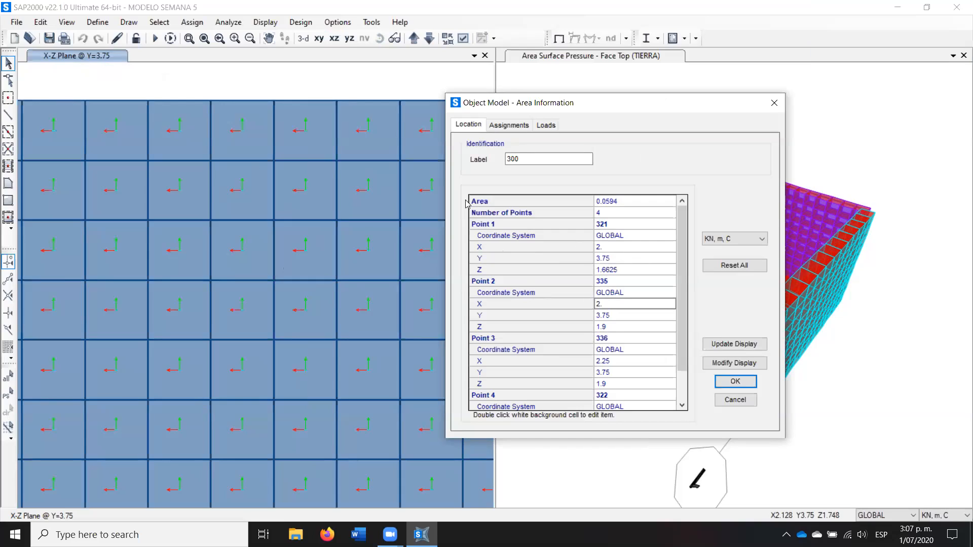
click(609, 250)
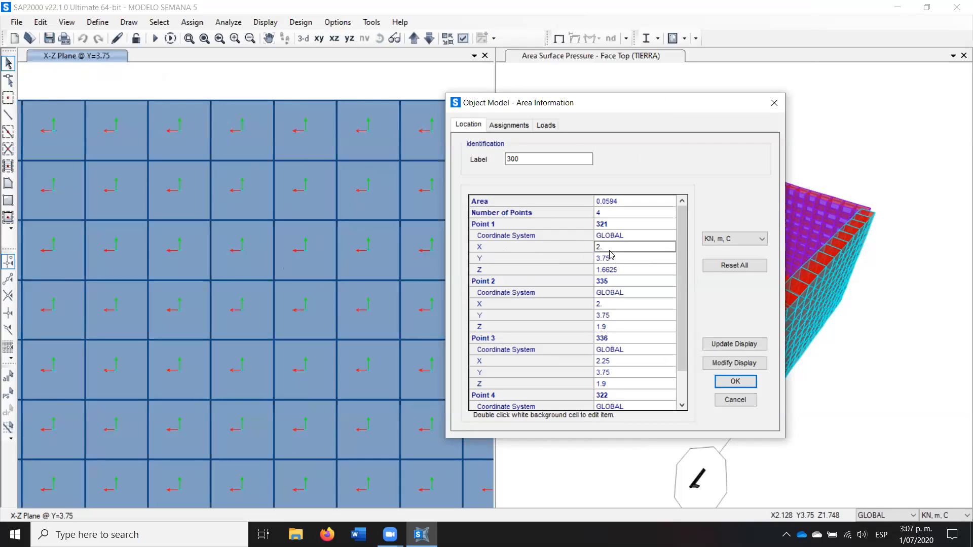
click(606, 306)
click(600, 246)
click(608, 306)
click(603, 248)
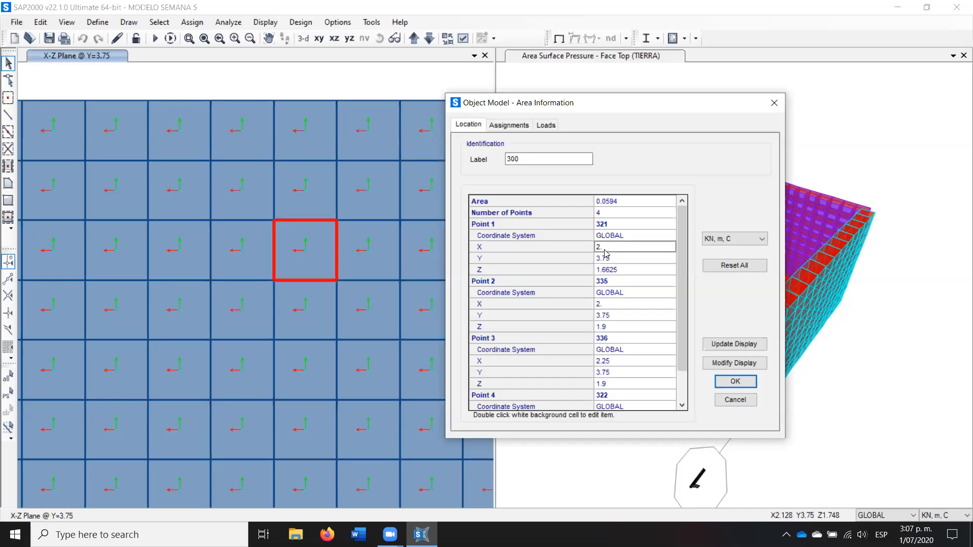
click(607, 306)
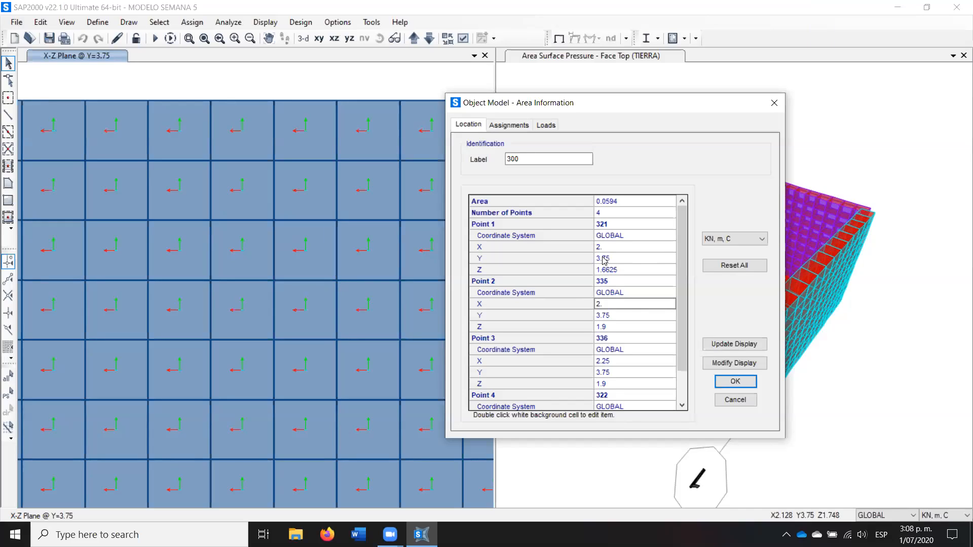
Check the remaining coordinates of Points 1 to 4 to match each point to a corner of the wall element.
click(614, 273)
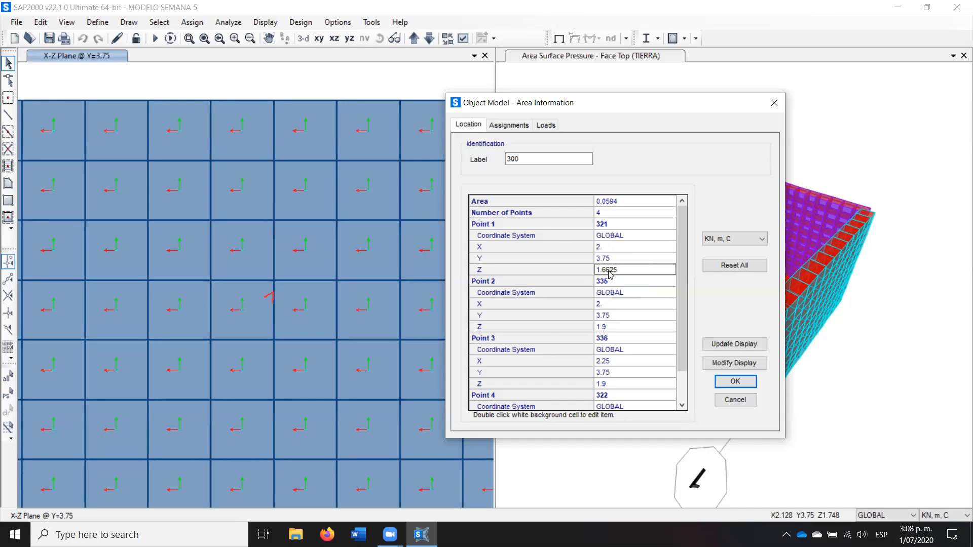
click(614, 327)
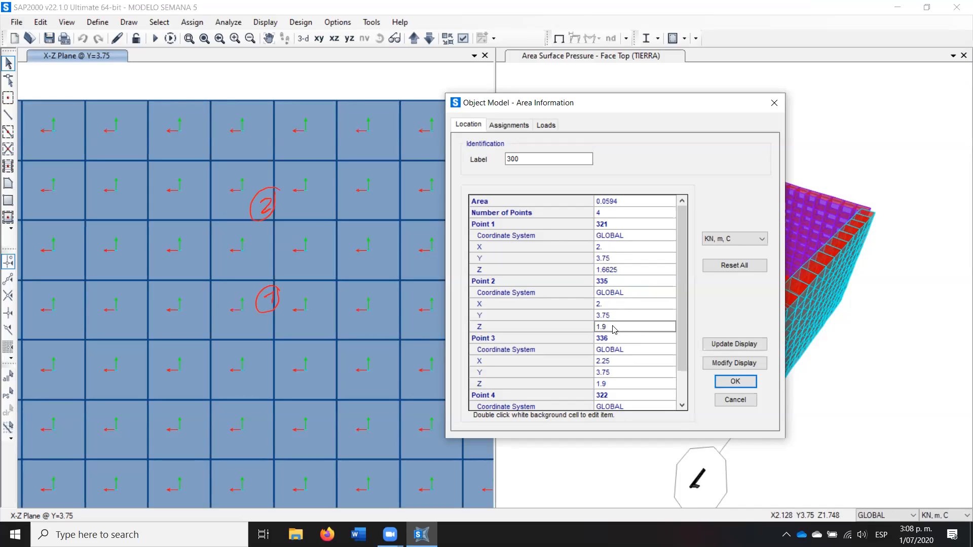
click(616, 361)
scroll(623, 345, down, 2)
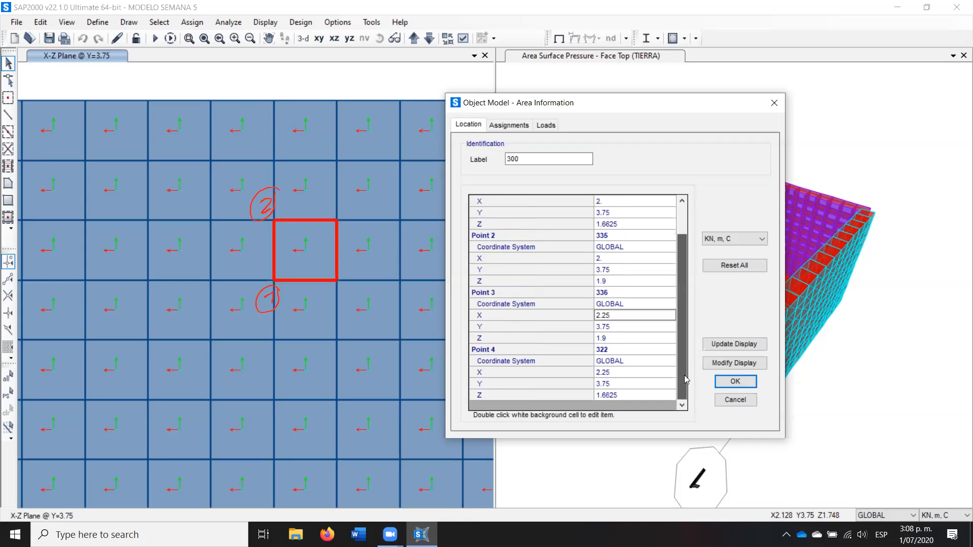
click(614, 343)
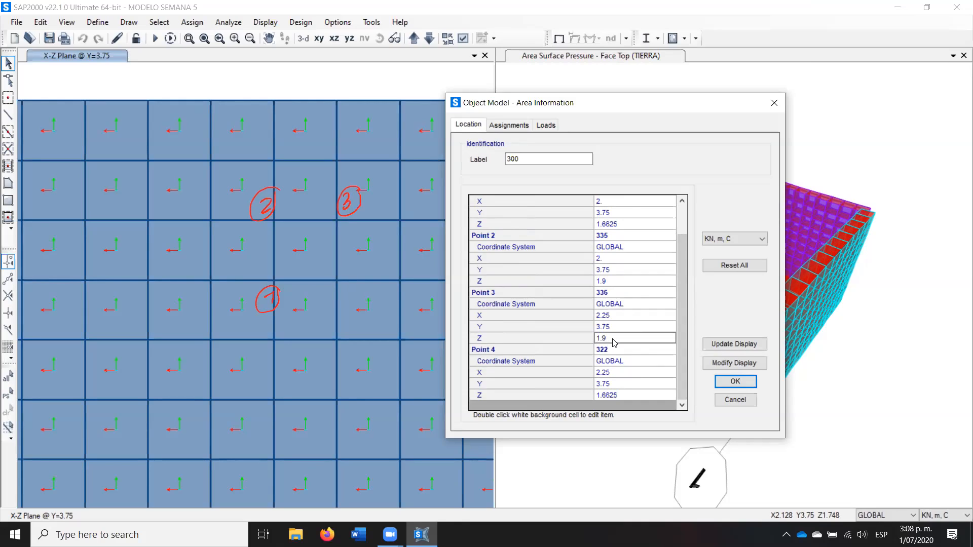
click(618, 395)
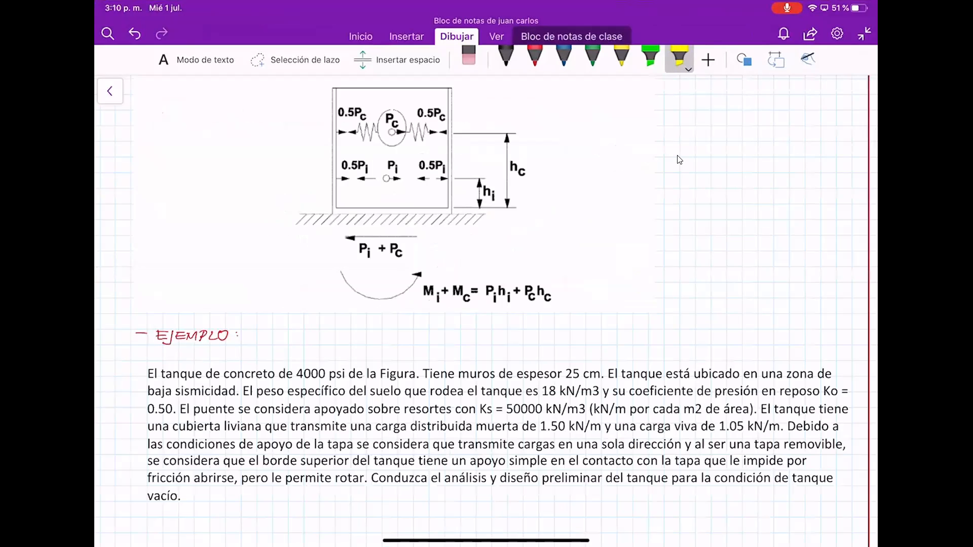
In the OneNote class notes, circle corner number 1 of the red F2 square in red.
scroll(679, 159, down, 15)
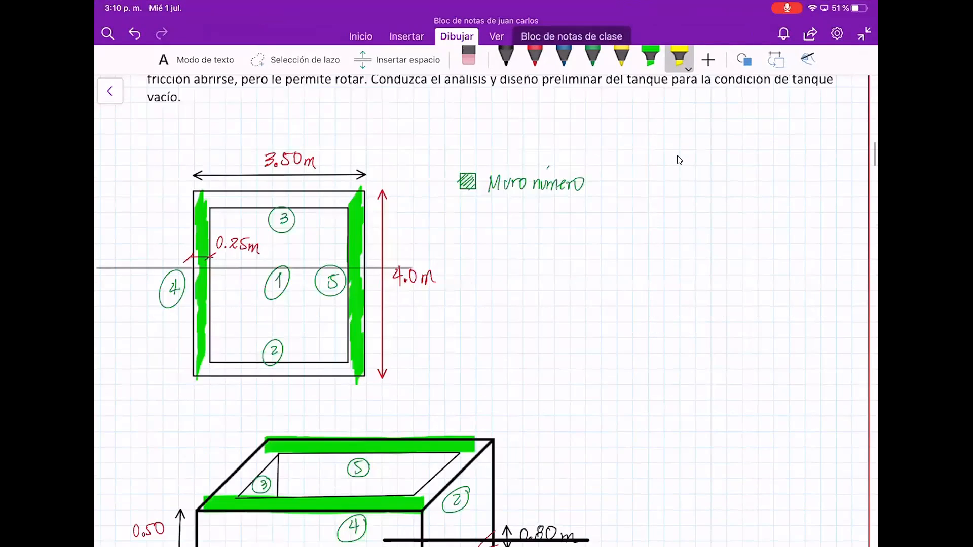
scroll(679, 159, down, 15)
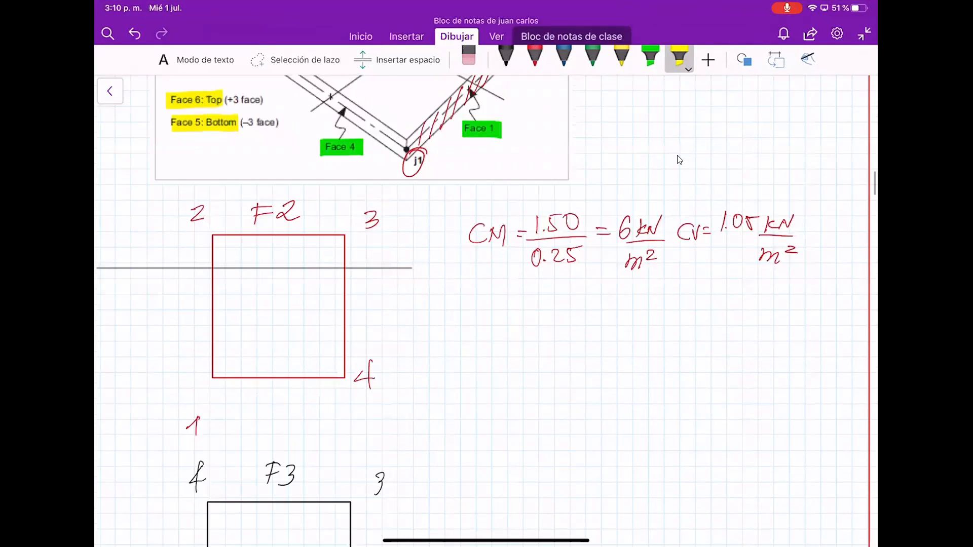
click(193, 421)
click(534, 58)
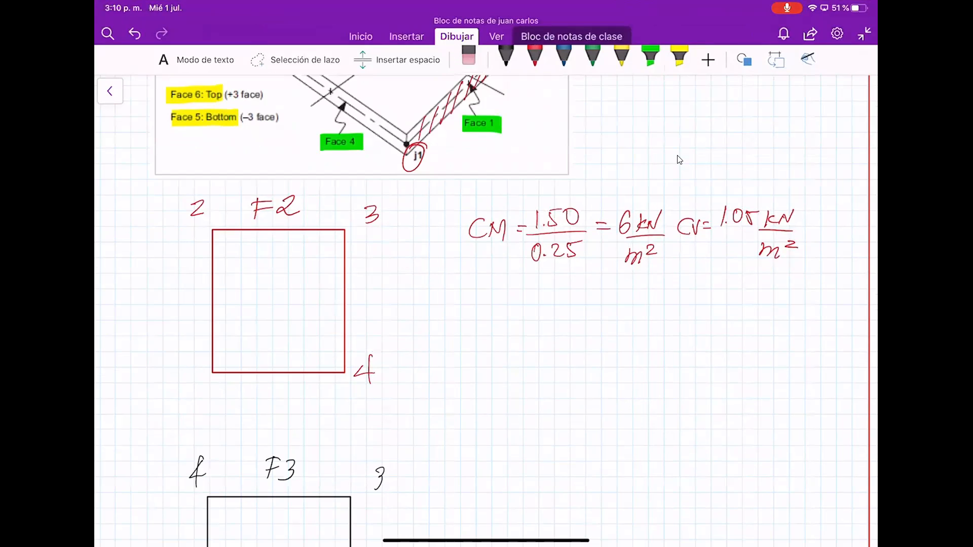
mouse_move(183, 381)
mouse_down()
mouse_move(188, 397)
mouse_move(198, 374)
mouse_up()
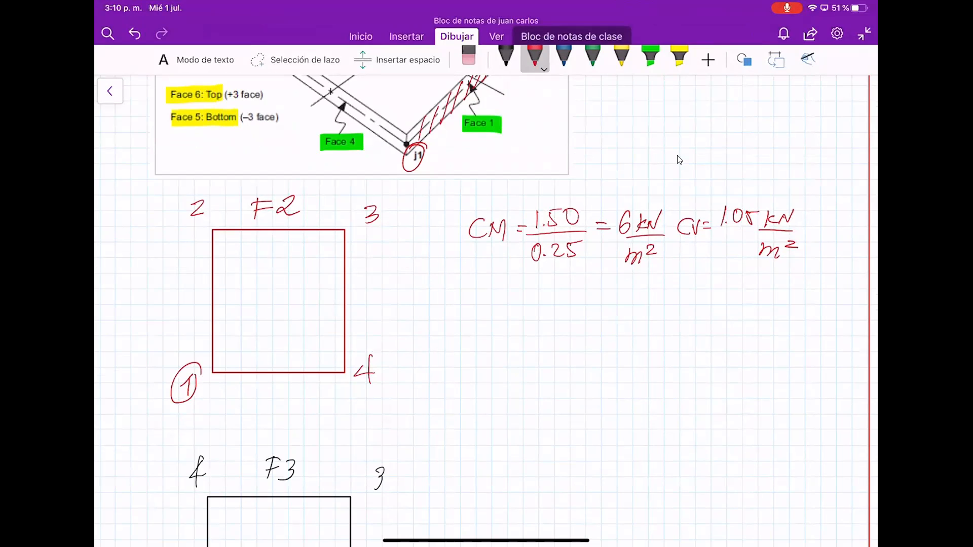
Highlight the F3 label above the black square in yellow.
scroll(680, 159, down, 5)
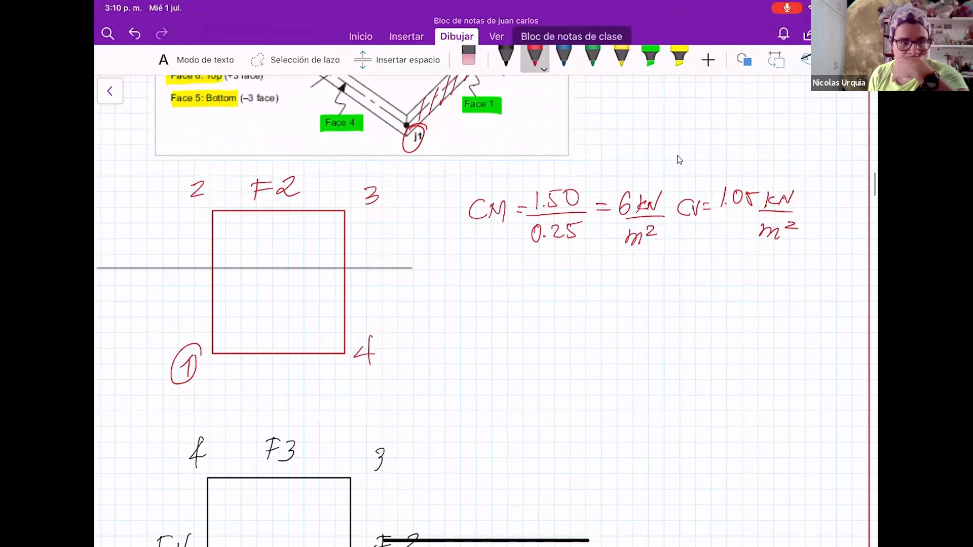
scroll(679, 159, down, 1)
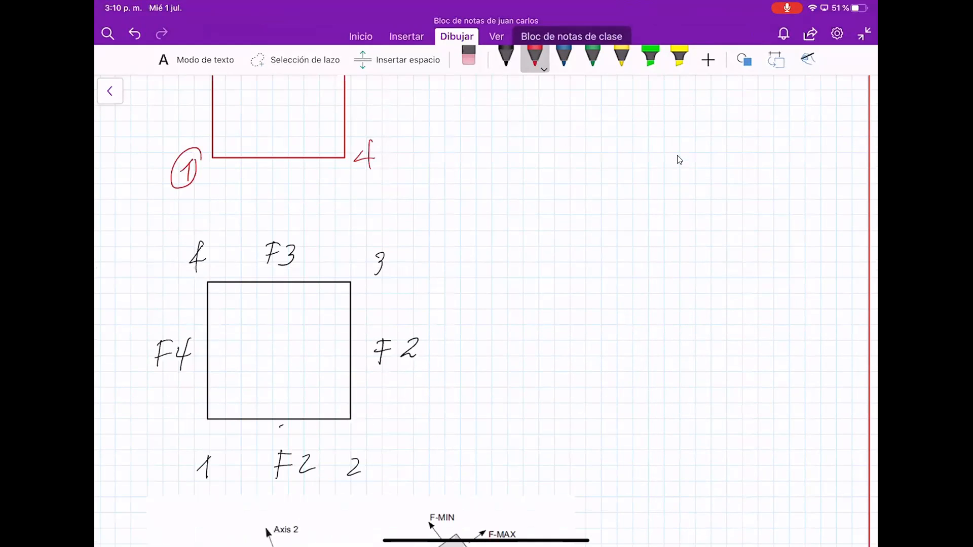
click(679, 57)
mouse_move(264, 249)
mouse_down()
mouse_move(298, 247)
mouse_move(274, 259)
mouse_move(298, 262)
mouse_up()
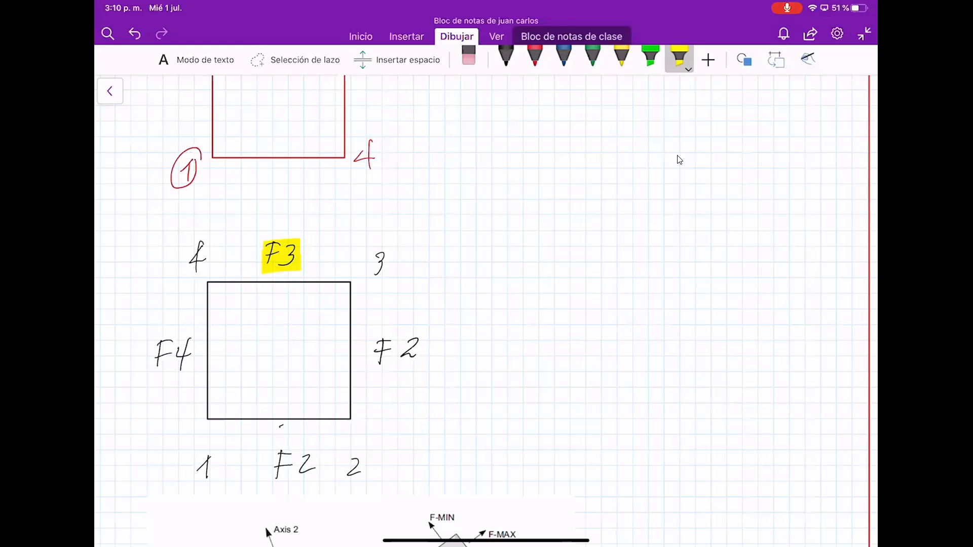
Write "D = 1.50 kN/m" in black below the CM calculation beside the F2 square.
scroll(679, 160, up, 5)
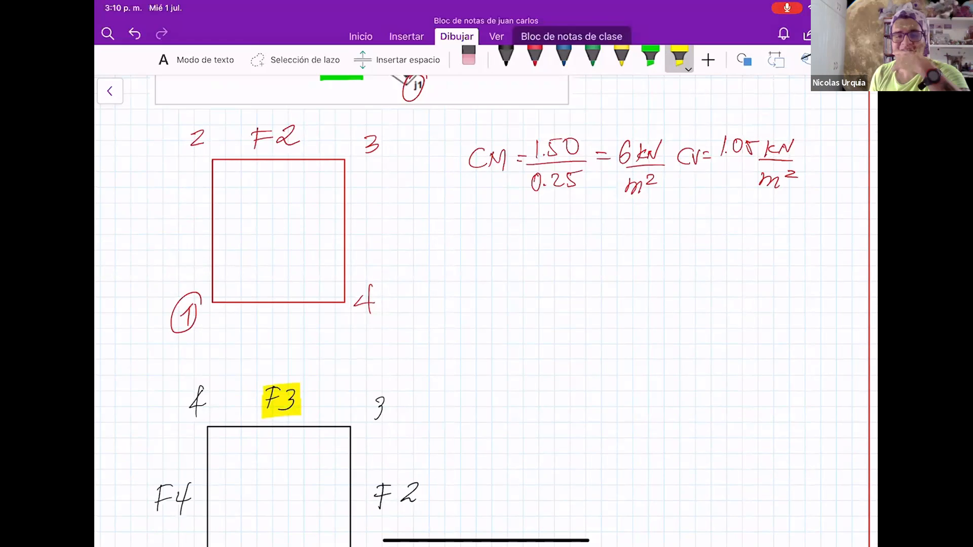
scroll(340, 309, up, 3)
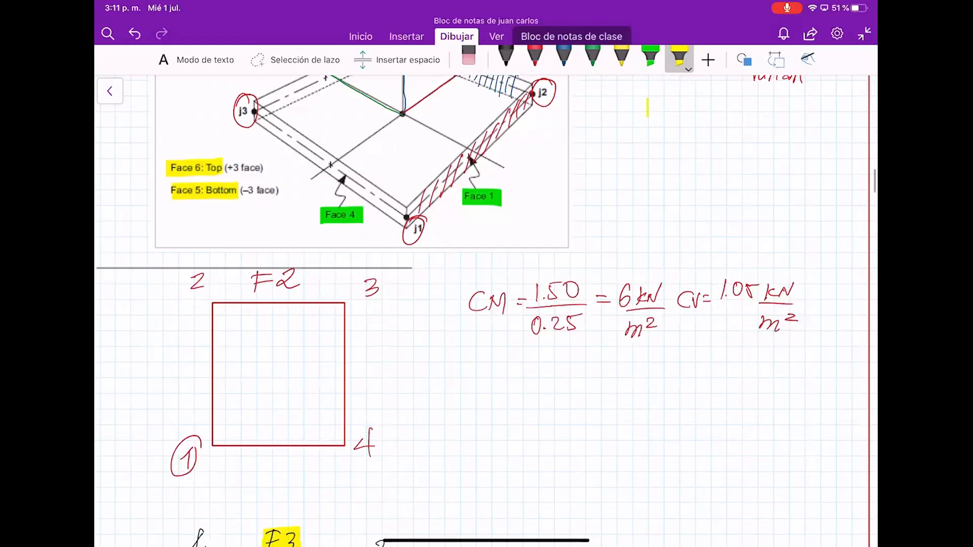
scroll(486, 309, up, 4)
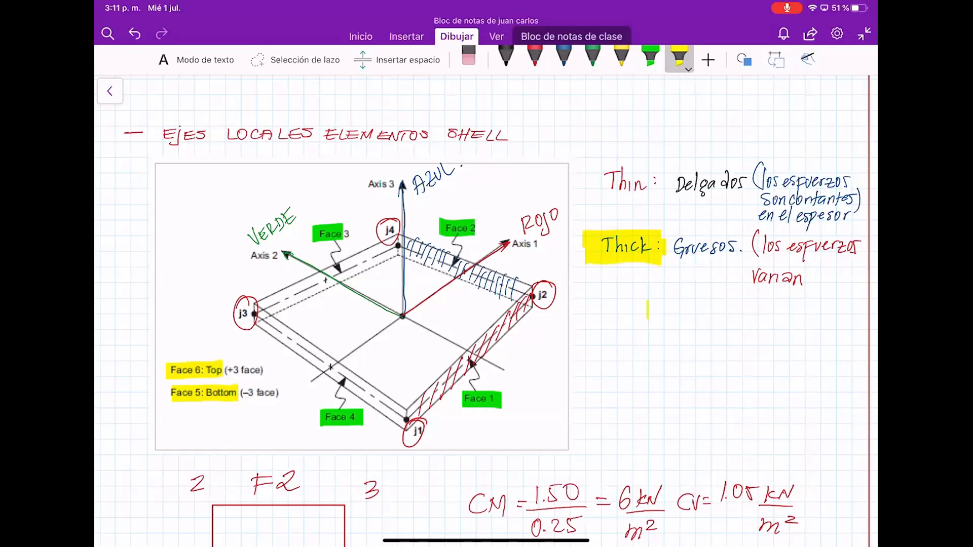
scroll(482, 304, down, 5)
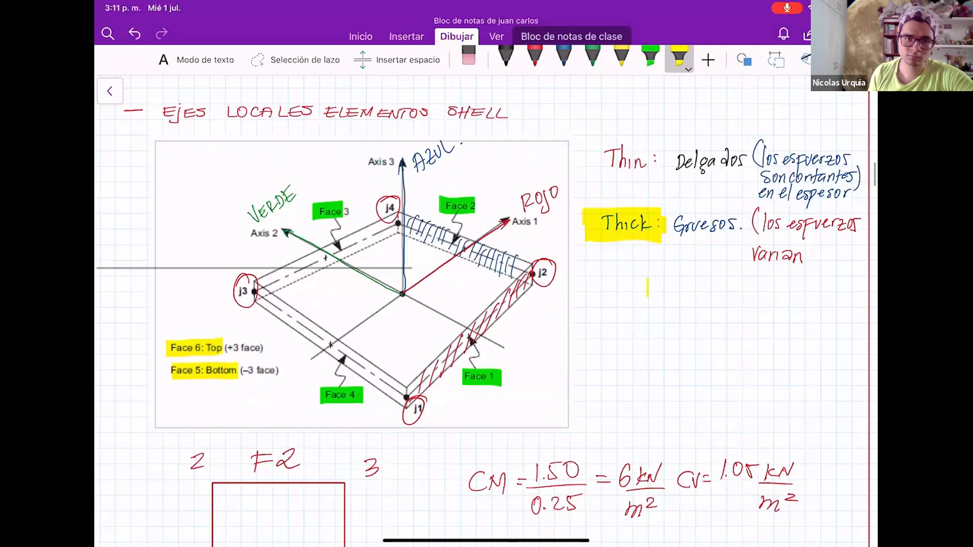
scroll(482, 304, down, 4)
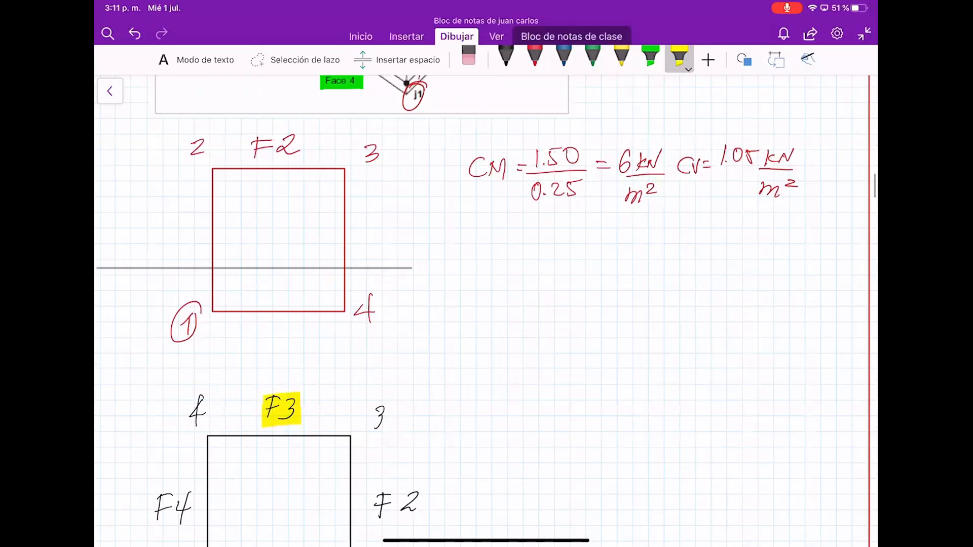
scroll(482, 304, up, 1)
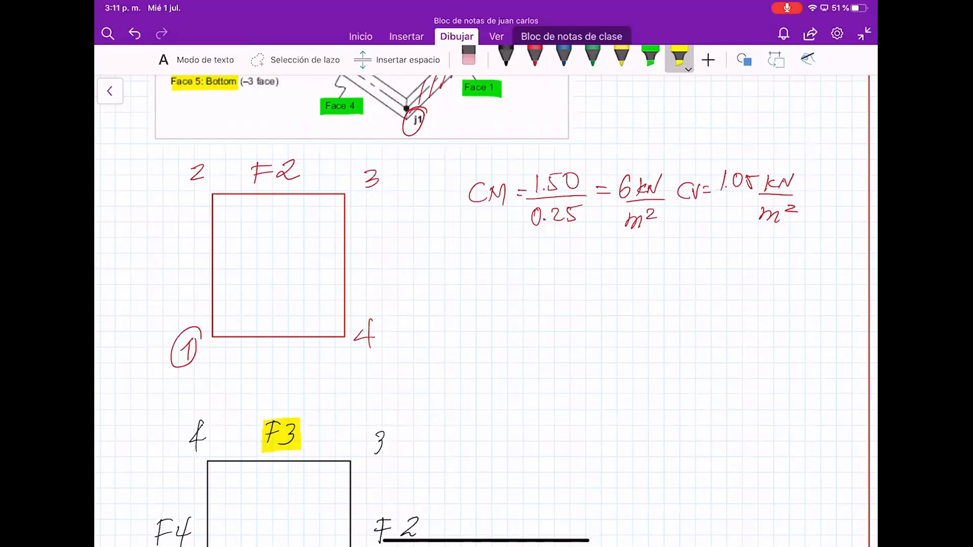
click(506, 57)
mouse_move(482, 258)
mouse_down()
mouse_move(484, 267)
mouse_move(501, 267)
mouse_move(473, 262)
mouse_move(476, 272)
mouse_up()
click(468, 57)
click(505, 57)
drag(494, 261, 502, 260)
drag(494, 265, 517, 269)
click(519, 268)
mouse_move(532, 256)
mouse_down()
mouse_move(522, 268)
mouse_move(536, 256)
mouse_up()
drag(549, 253, 549, 268)
mouse_move(556, 254)
mouse_down()
mouse_move(557, 267)
mouse_move(567, 254)
mouse_up()
drag(571, 251, 563, 274)
mouse_move(571, 259)
mouse_down()
mouse_move(574, 272)
mouse_move(589, 269)
mouse_up()
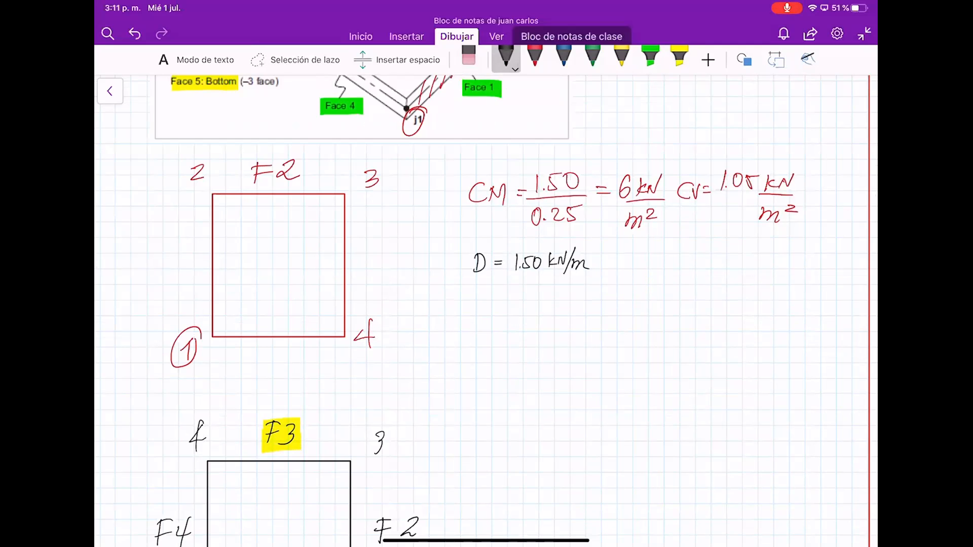
Add short black hatch strokes at the corner of the green band on top of wall 4 in the 3D tank sketch.
scroll(482, 304, up, 9)
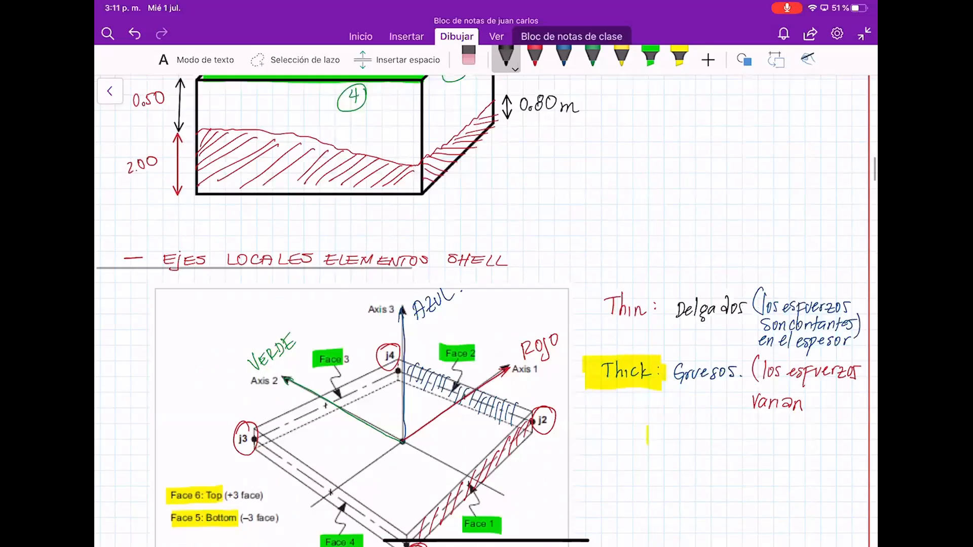
scroll(482, 304, up, 5)
drag(214, 287, 204, 298)
drag(220, 288, 220, 297)
drag(230, 289, 226, 296)
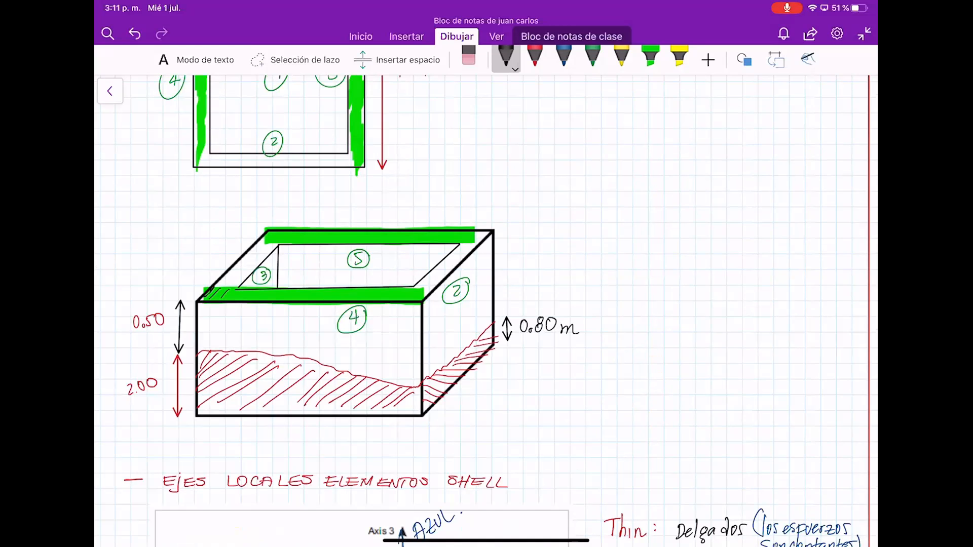
Write "L =" in black to the right of "D = 1.50 kN/m" beside the F2 square.
scroll(481, 304, down, 3)
scroll(481, 304, down, 5)
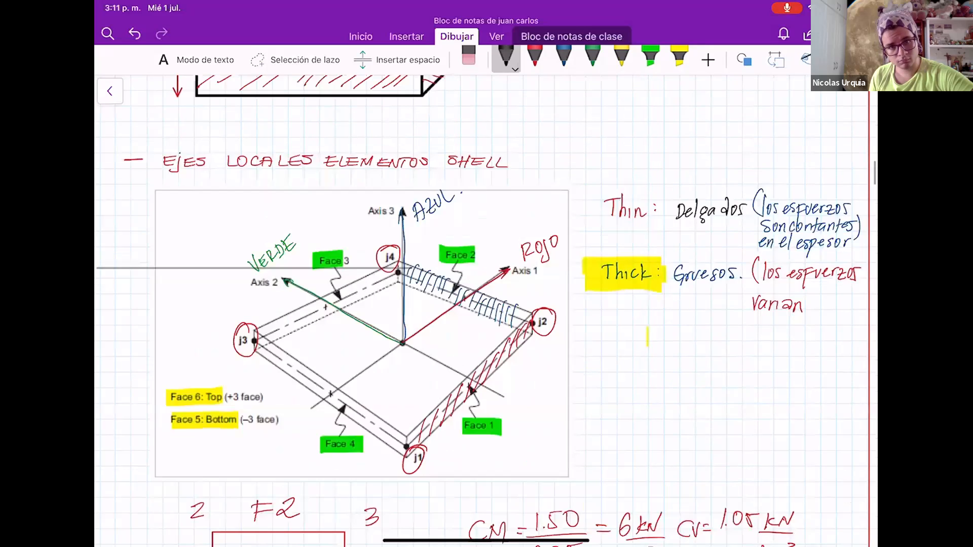
scroll(481, 304, down, 6)
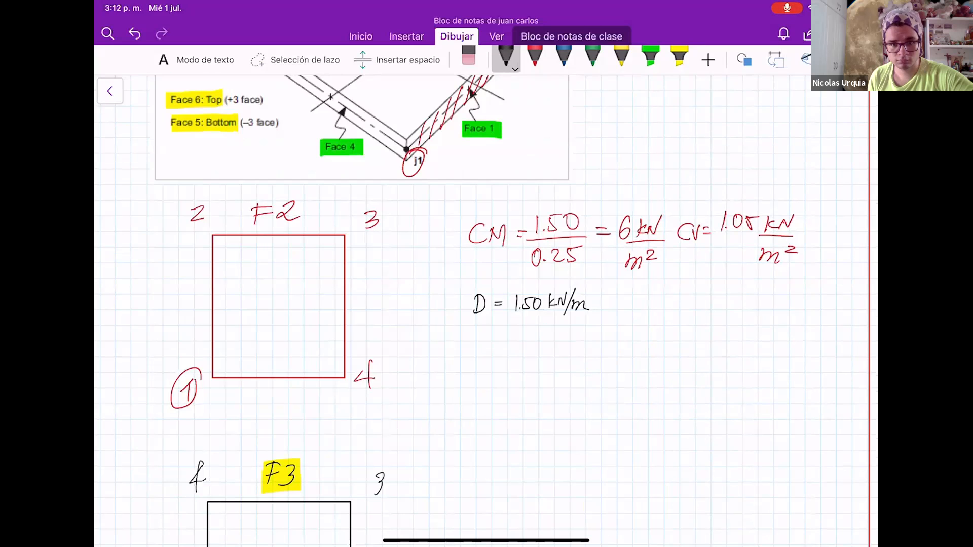
drag(680, 294, 697, 307)
key(ctrl+z)
drag(699, 303, 710, 300)
drag(702, 305, 710, 304)
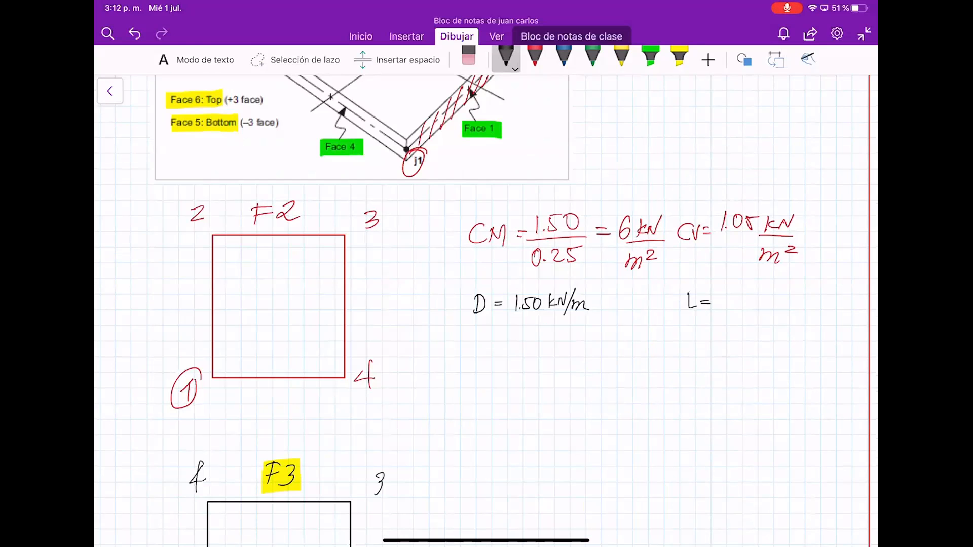
Check the cover's live load in the tank problem statement and write "1.05 kN/m" in black after "L =".
scroll(481, 304, up, 10)
scroll(482, 304, up, 7)
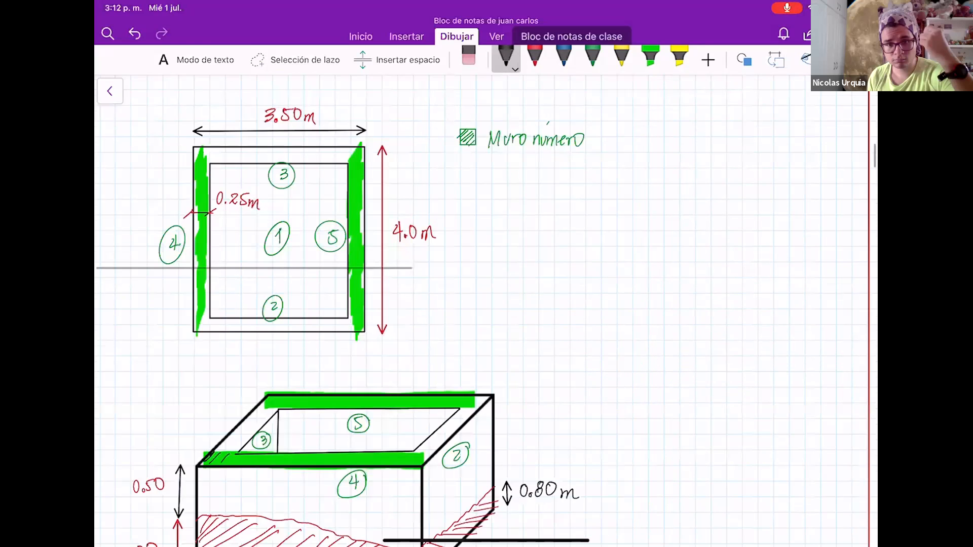
scroll(481, 304, up, 4)
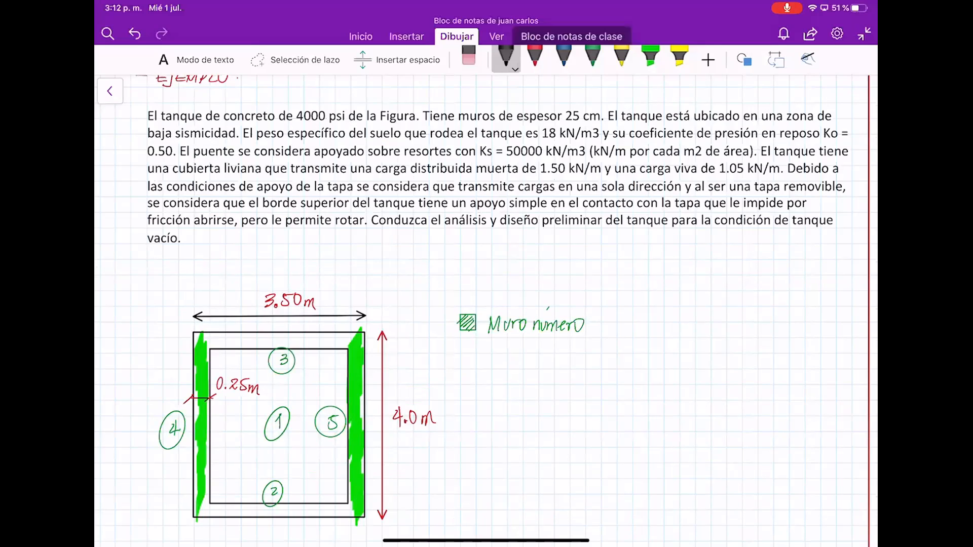
scroll(481, 304, down, 10)
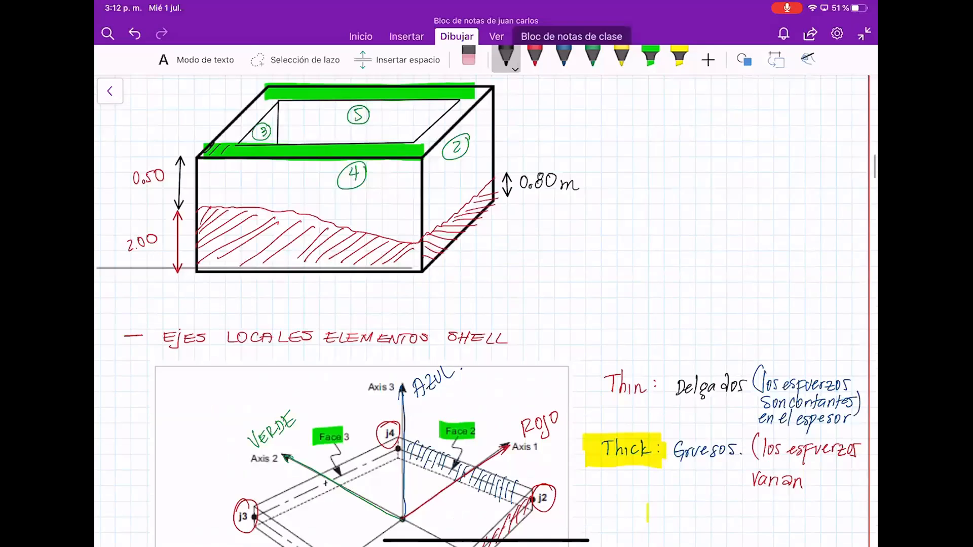
scroll(481, 304, down, 7)
scroll(481, 304, down, 2)
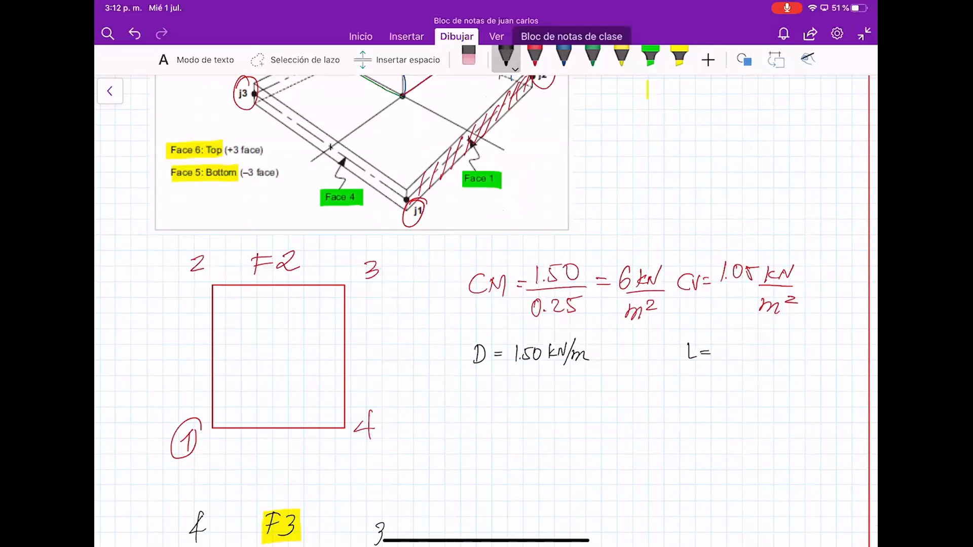
drag(722, 345, 721, 360)
click(727, 358)
drag(735, 347, 738, 358)
drag(740, 346, 747, 345)
drag(752, 345, 758, 358)
drag(760, 359, 769, 346)
mouse_move(776, 339)
mouse_down()
mouse_move(767, 363)
mouse_move(789, 357)
mouse_up()
Draw a fraction line under 1.05 kN/m and write "0.25 m" below it in black.
drag(708, 363, 812, 362)
drag(727, 367, 725, 368)
click(733, 380)
drag(736, 371, 782, 379)
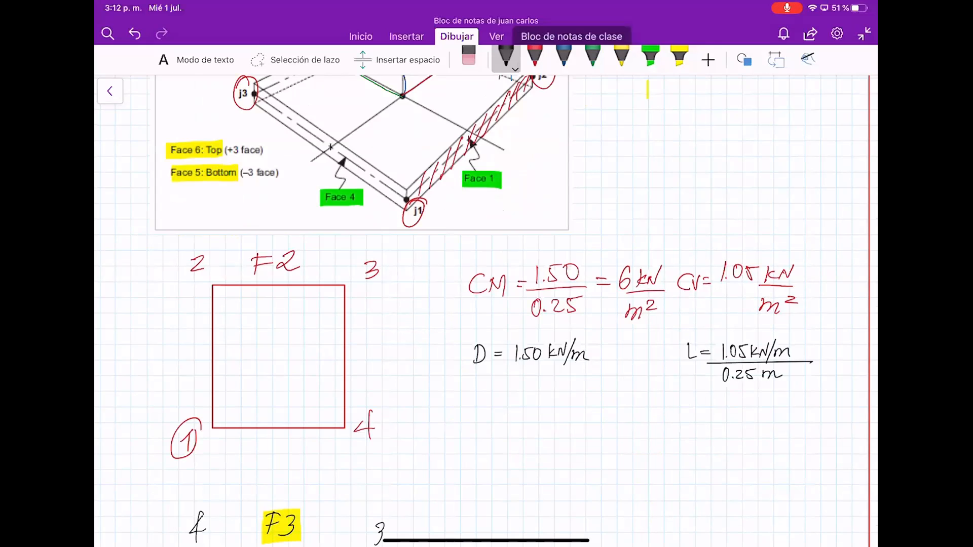
Write "= 4.2 kPa" in red at the end of the CV calculation.
click(469, 57)
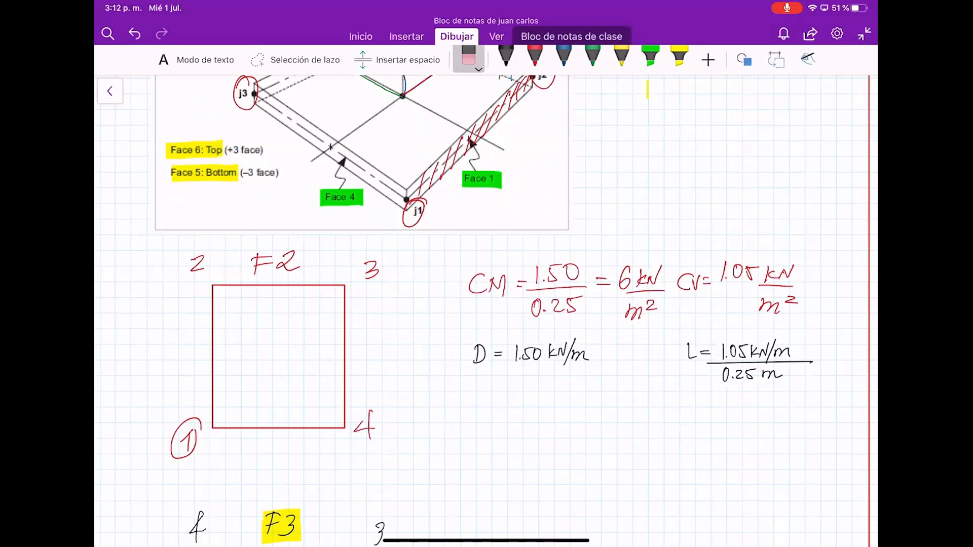
click(535, 56)
drag(798, 278, 805, 279)
drag(798, 283, 818, 278)
drag(816, 269, 813, 286)
click(821, 280)
drag(824, 274, 834, 283)
mouse_move(841, 269)
mouse_down()
mouse_move(842, 286)
mouse_move(845, 278)
mouse_up()
drag(855, 275, 863, 283)
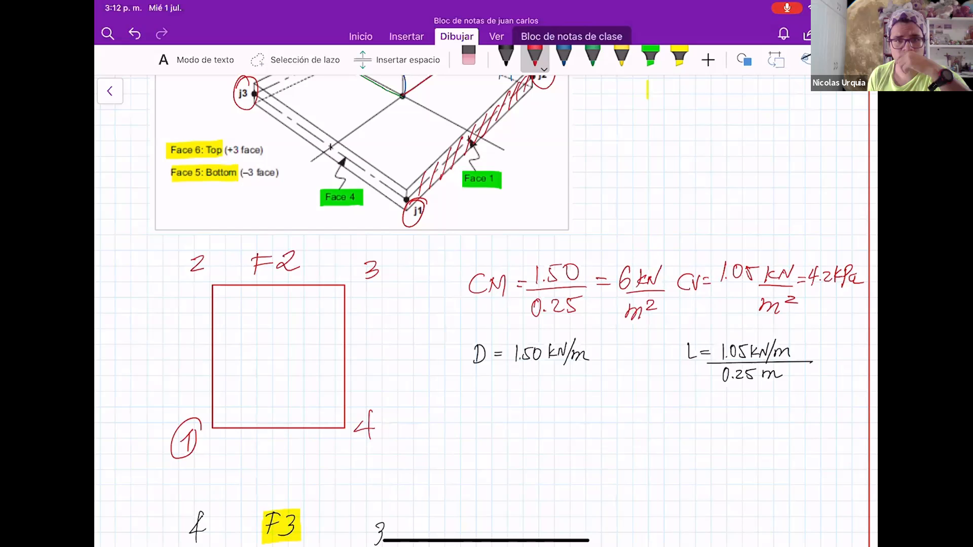
Switch to SAP2000 and display the area surface pressure values for load pattern MUERTA2 on face 2.
drag(487, 541, 486, 304)
click(354, 502)
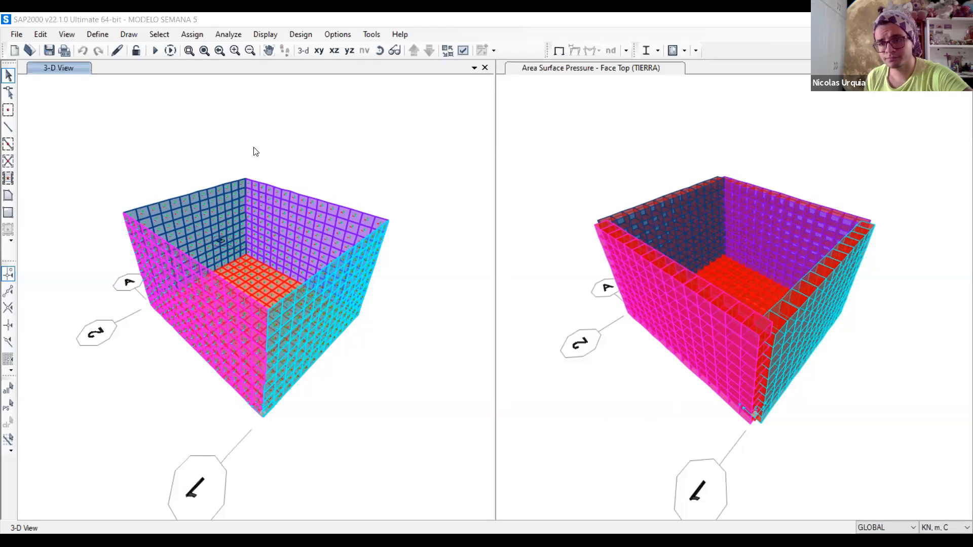
click(266, 35)
mouse_move(304, 99)
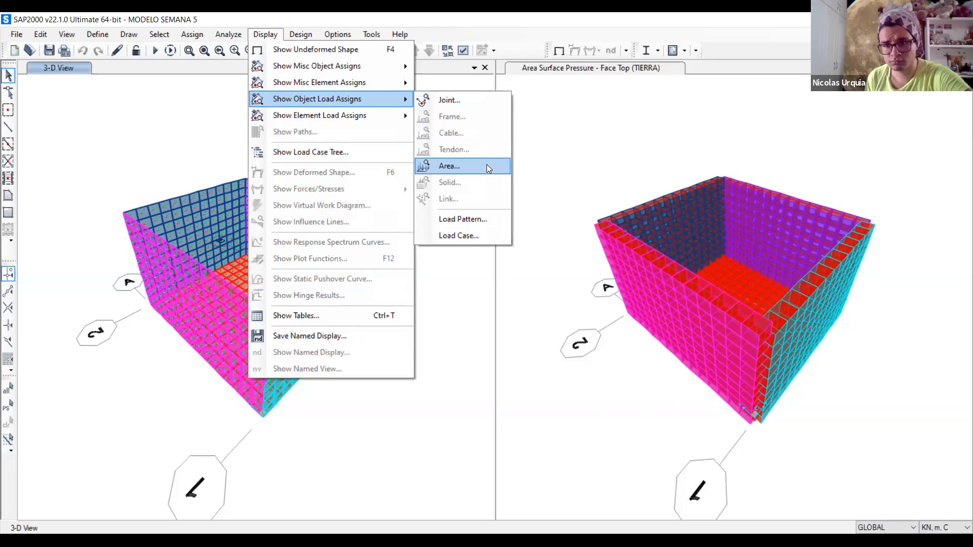
click(487, 166)
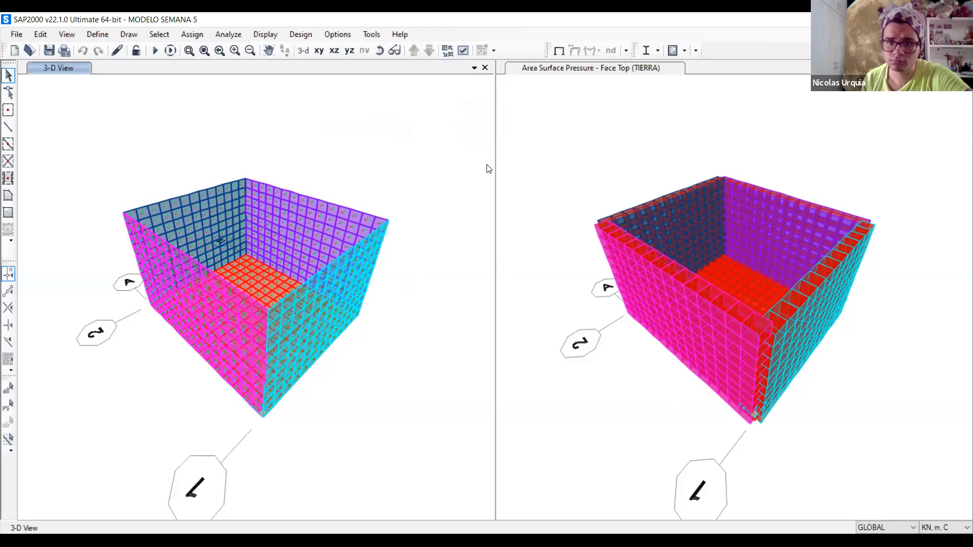
click(481, 111)
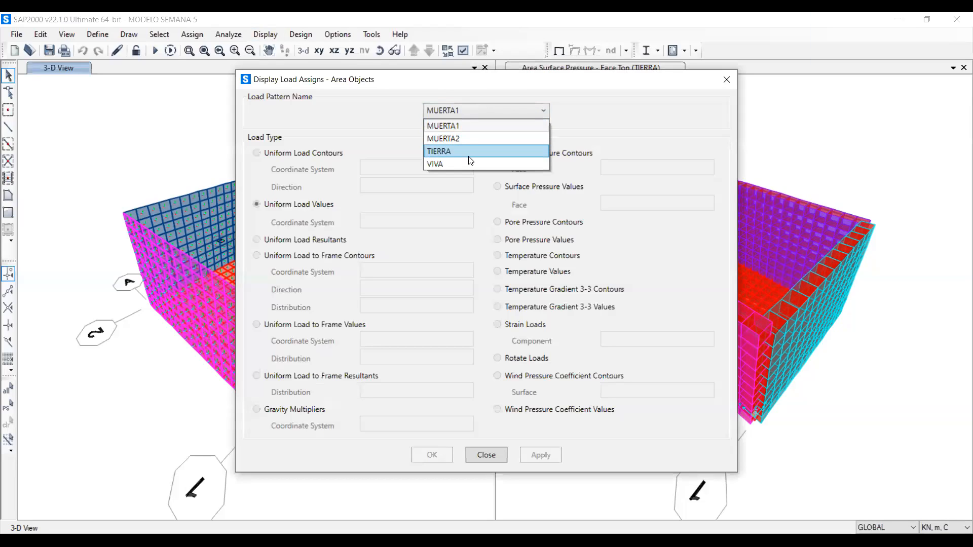
click(464, 139)
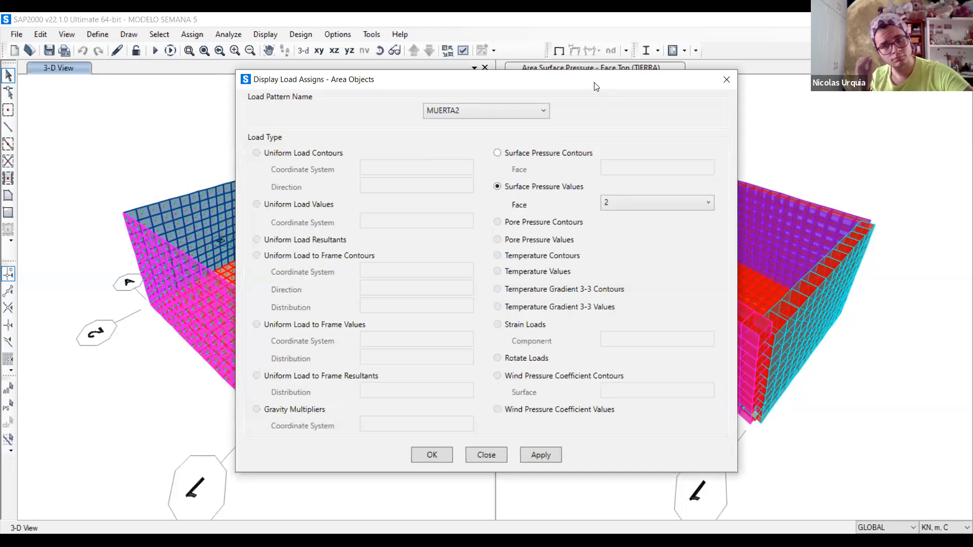
drag(596, 86, 769, 85)
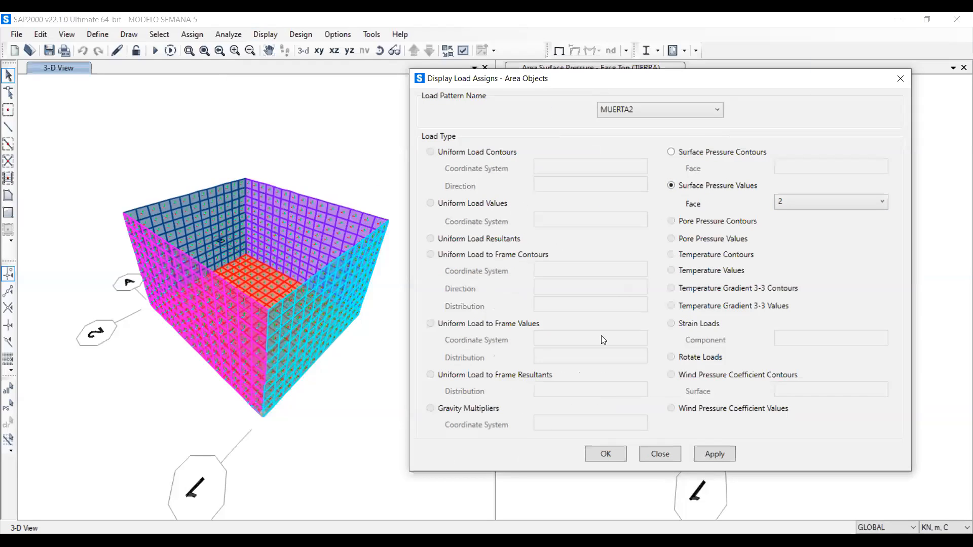
click(711, 452)
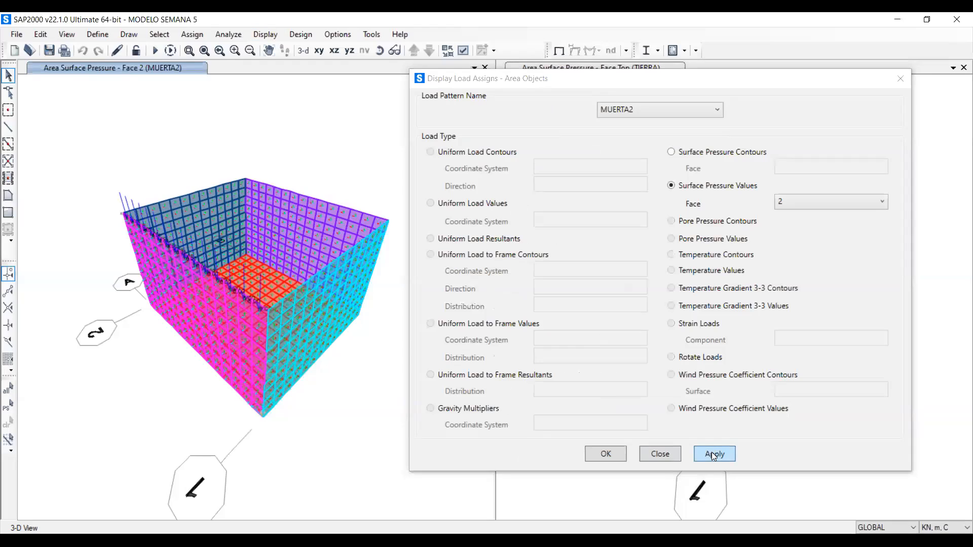
Display the MUERTA2 surface pressure values on face 3.
click(810, 198)
click(804, 230)
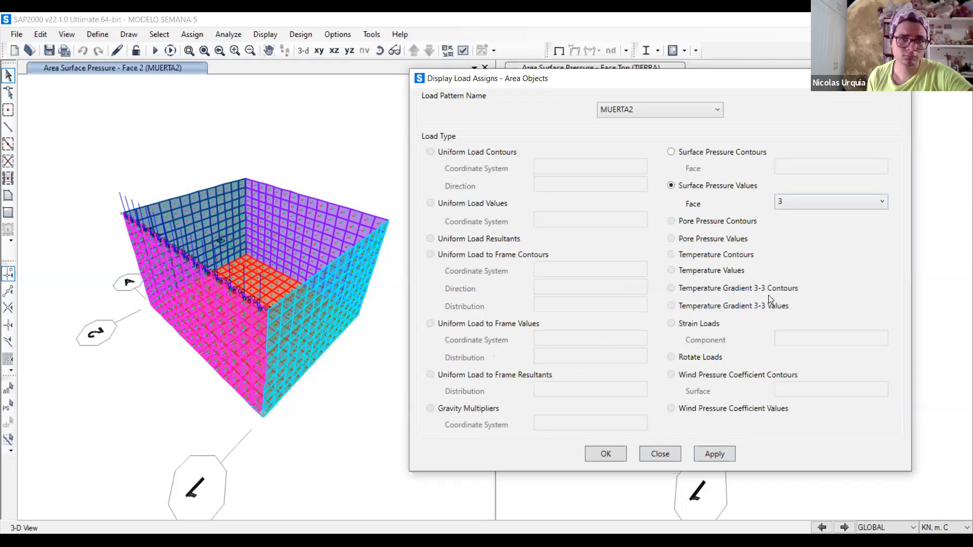
click(712, 455)
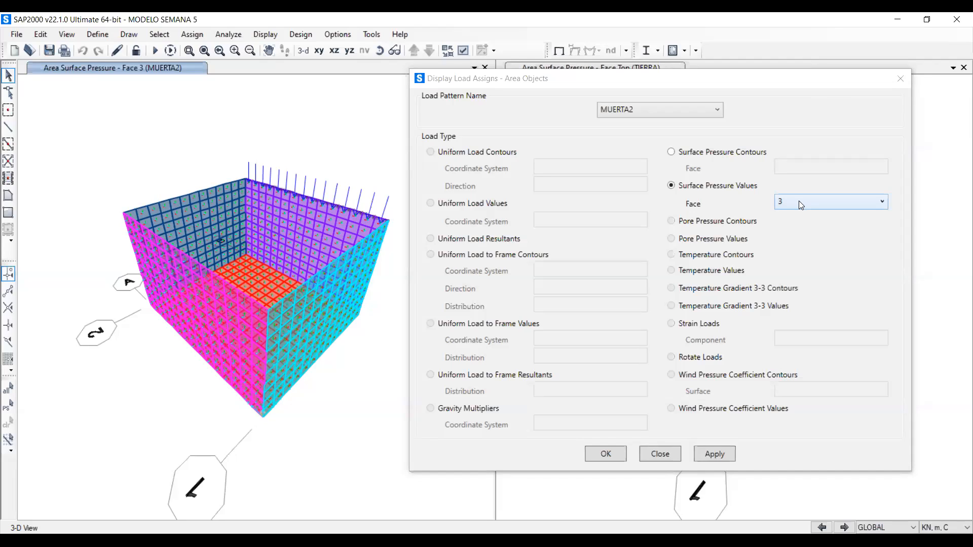
Display the surface pressure values for load pattern VIVA on face 3.
click(639, 110)
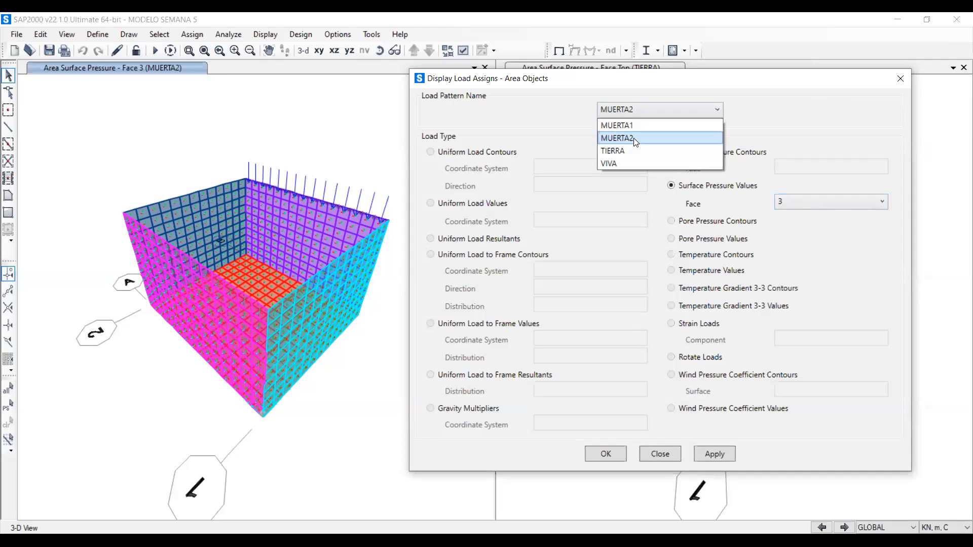
click(630, 161)
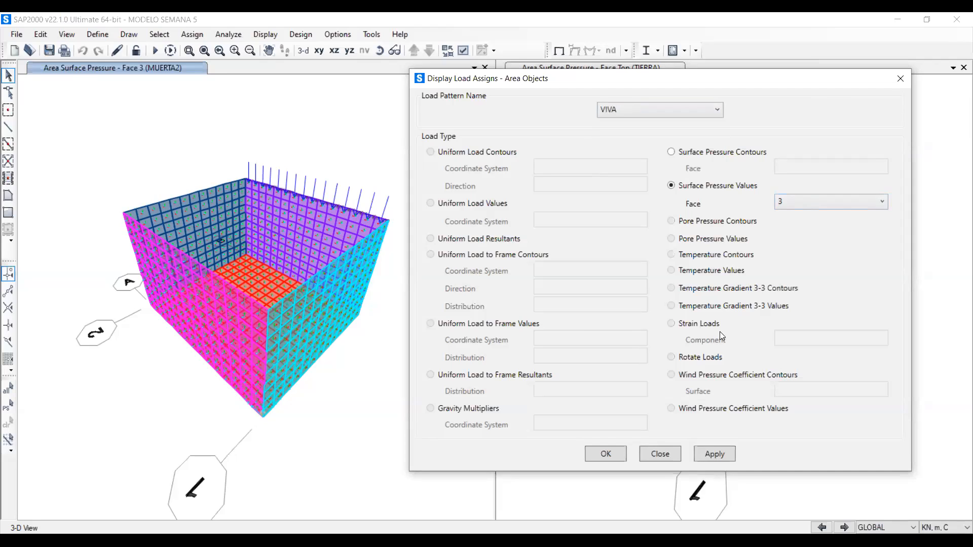
click(717, 456)
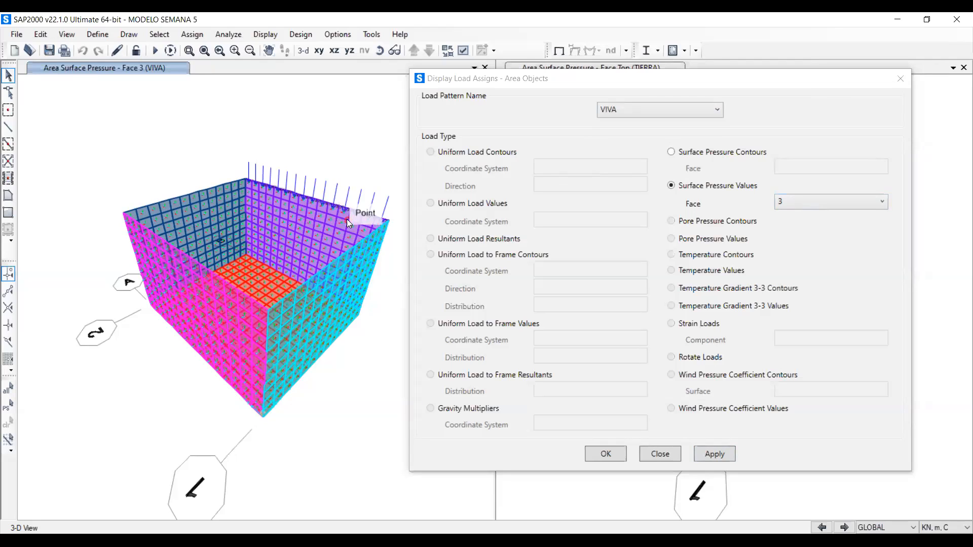
Display the VIVA surface pressure values on face 2 and inspect the load values along the wall's top edge.
click(815, 202)
click(810, 217)
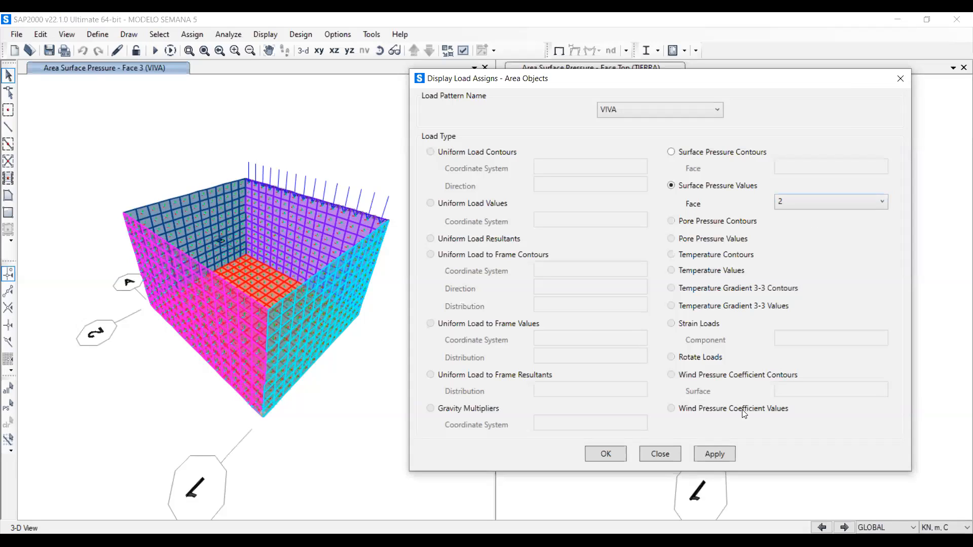
click(712, 455)
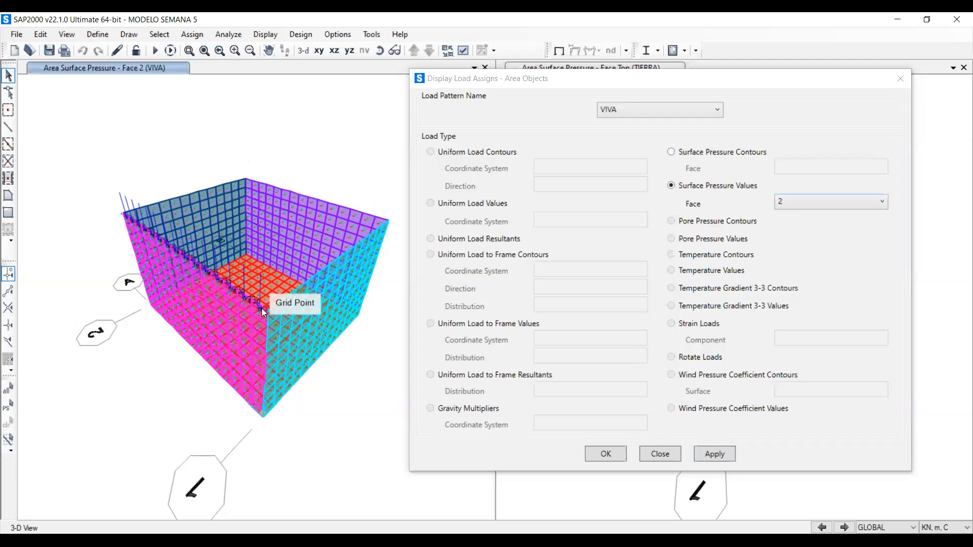
scroll(262, 313, up, 3)
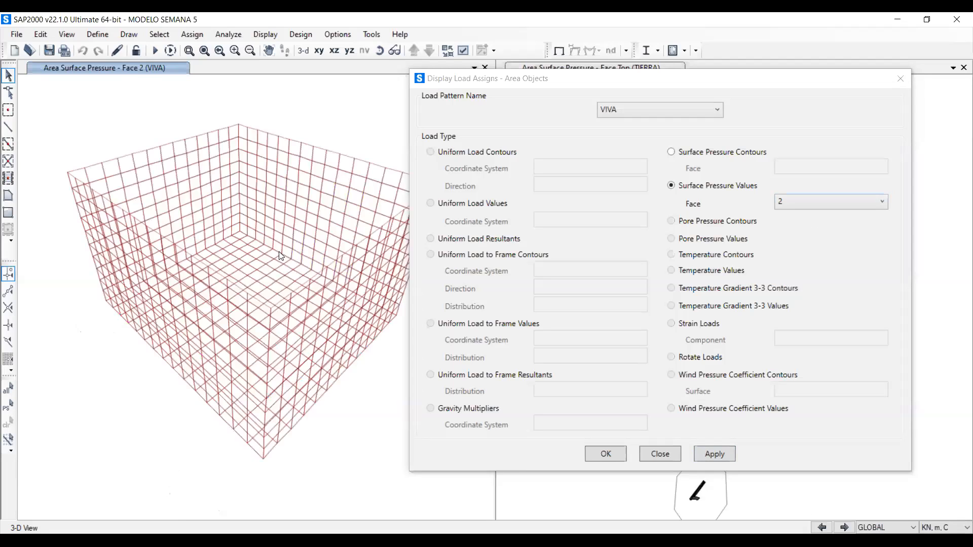
scroll(266, 340, up, 2)
scroll(255, 319, up, 2)
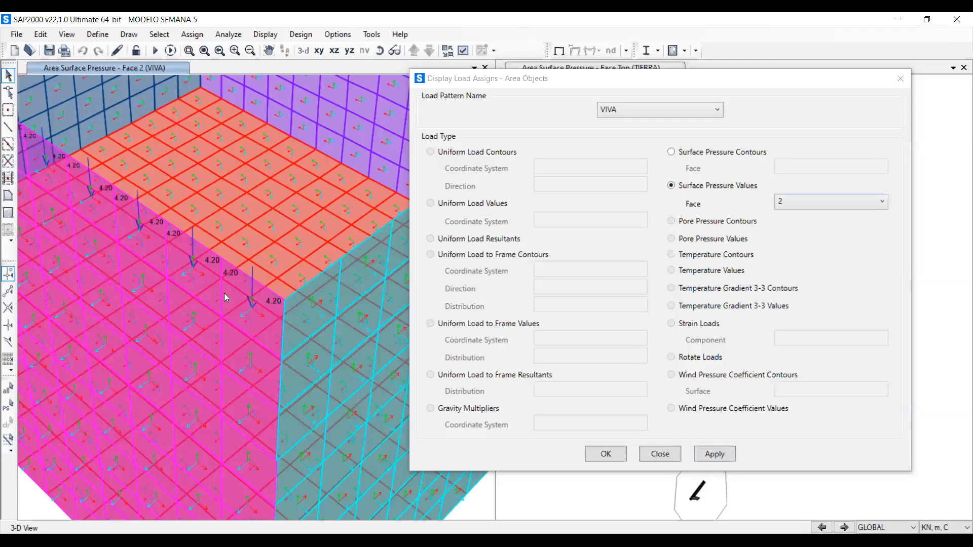
click(605, 454)
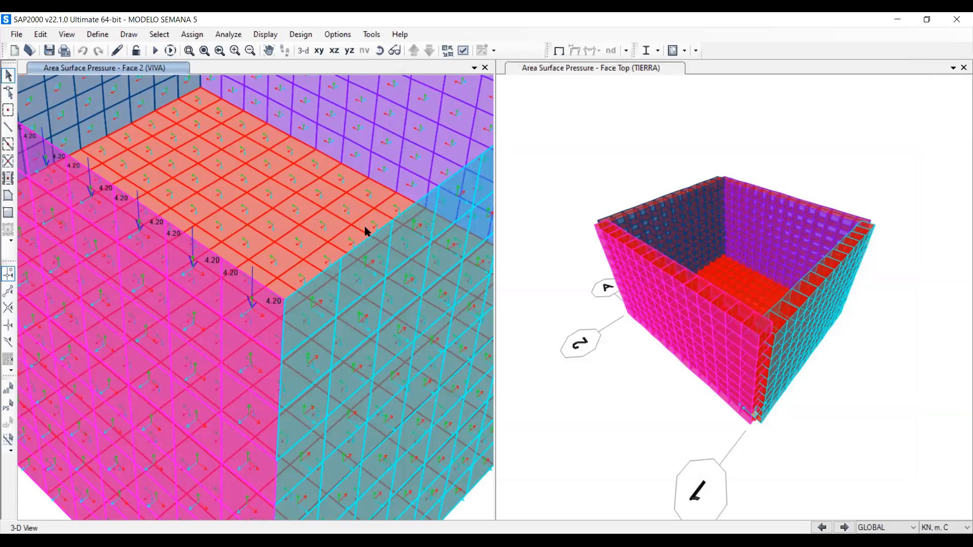
Reopen the area object load display settings and compare the Surface Pressure Contours option, returning to Surface Pressure Values.
scroll(366, 231, down, 2)
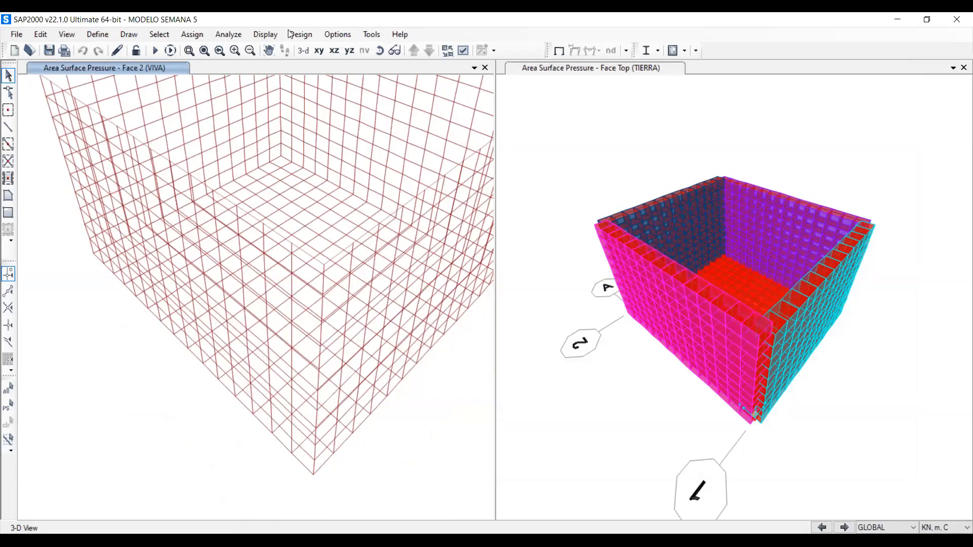
click(274, 34)
click(337, 34)
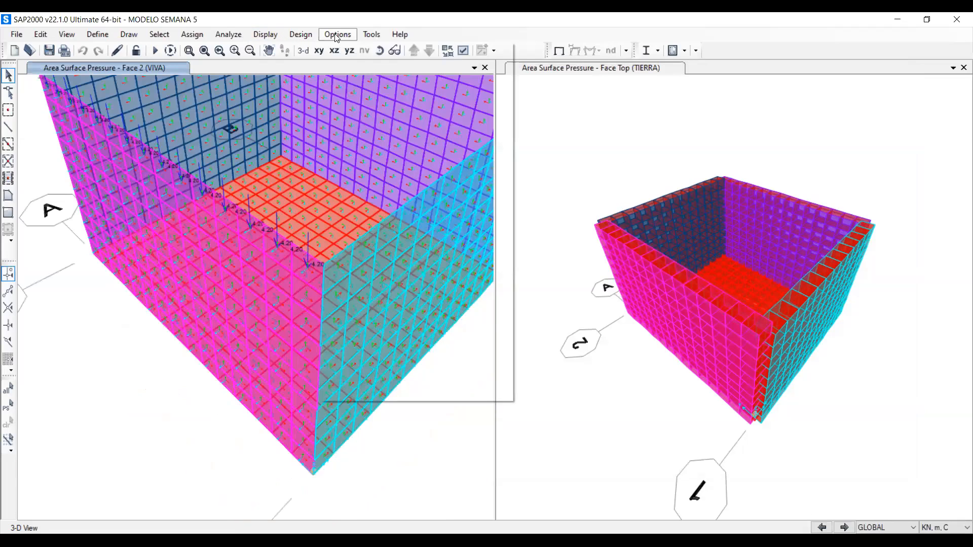
mouse_move(265, 35)
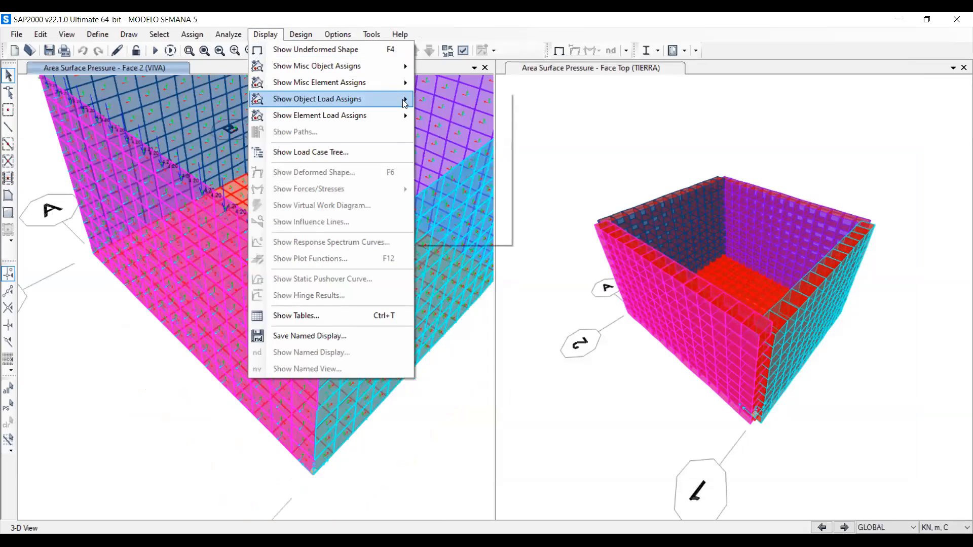
mouse_move(317, 99)
click(451, 166)
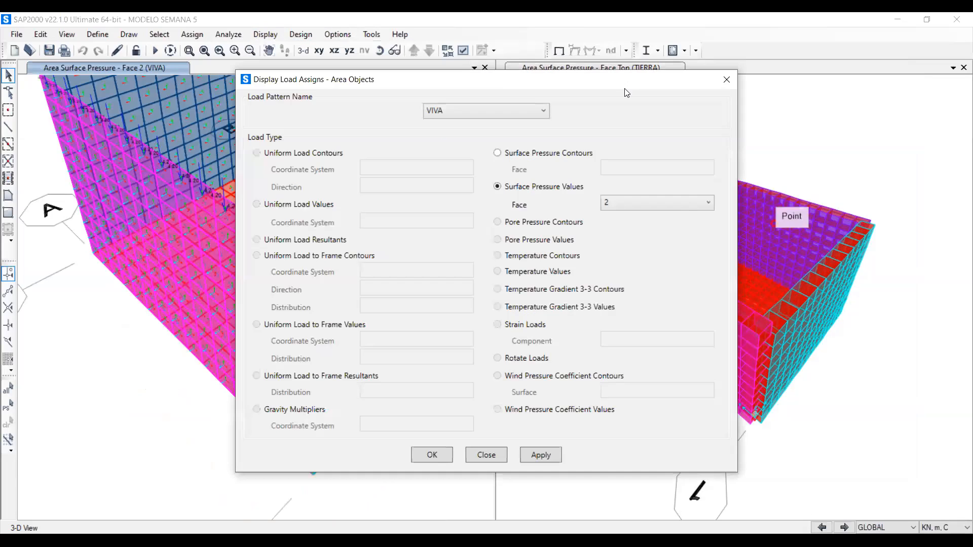
drag(615, 79, 784, 92)
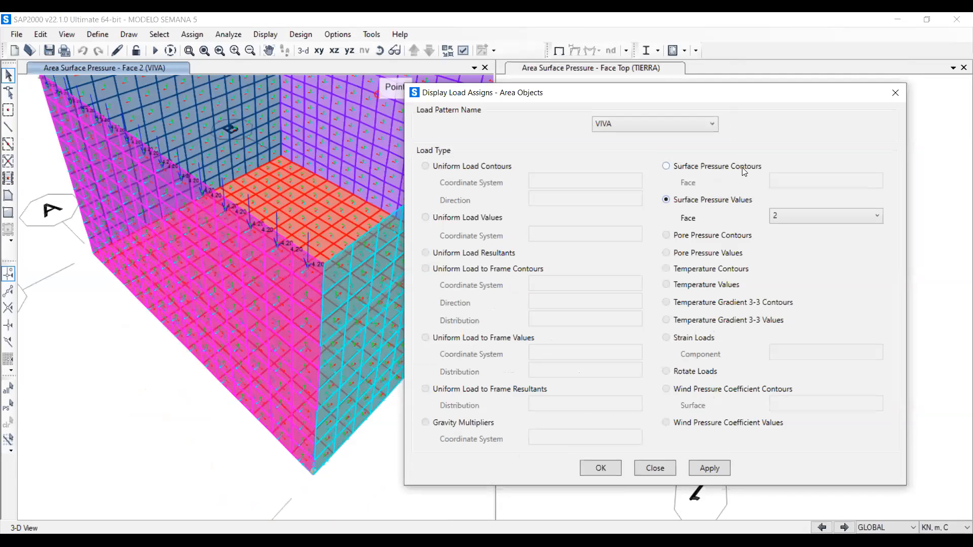
click(666, 167)
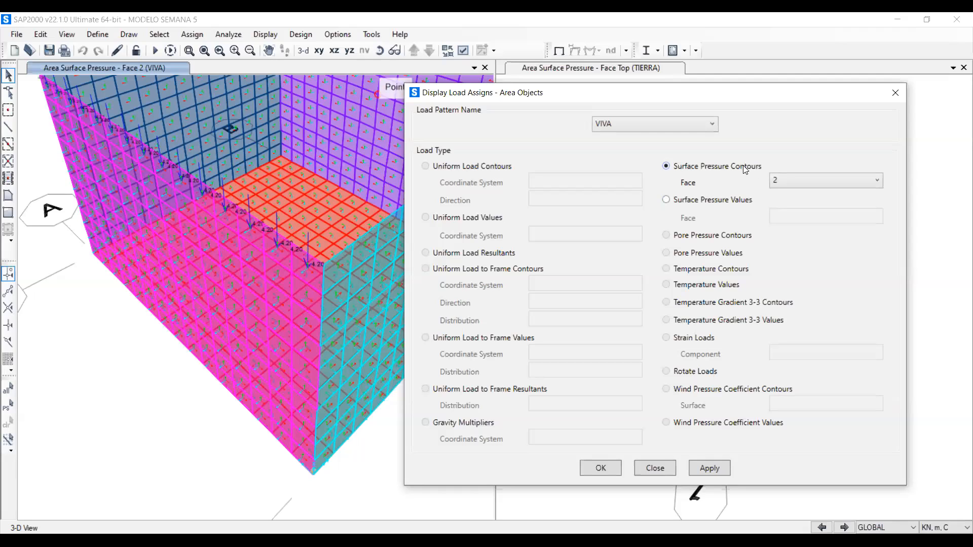
click(667, 200)
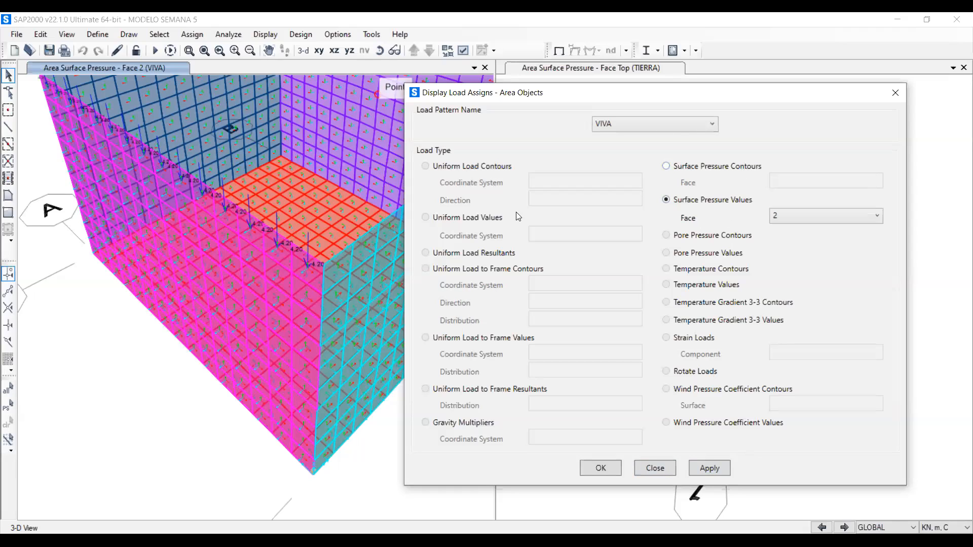
Display the surface pressure values for load pattern TIERRA on the Top face of the area objects.
click(820, 221)
click(757, 210)
click(646, 122)
click(640, 161)
click(795, 221)
click(738, 215)
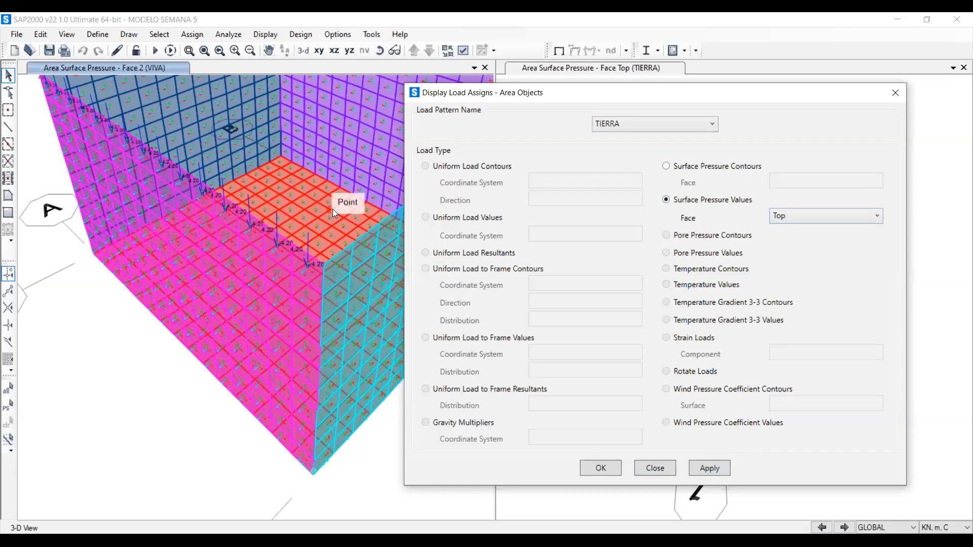
click(710, 472)
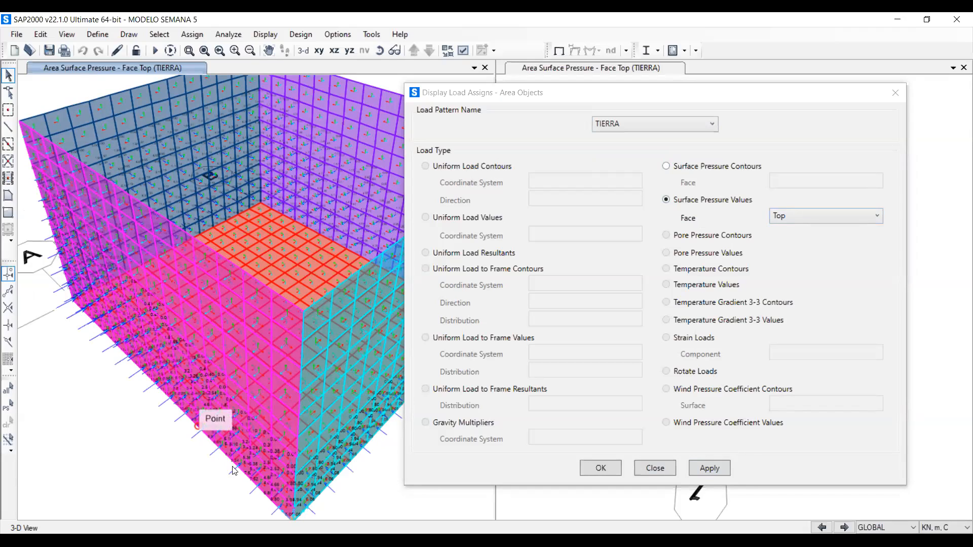
click(601, 468)
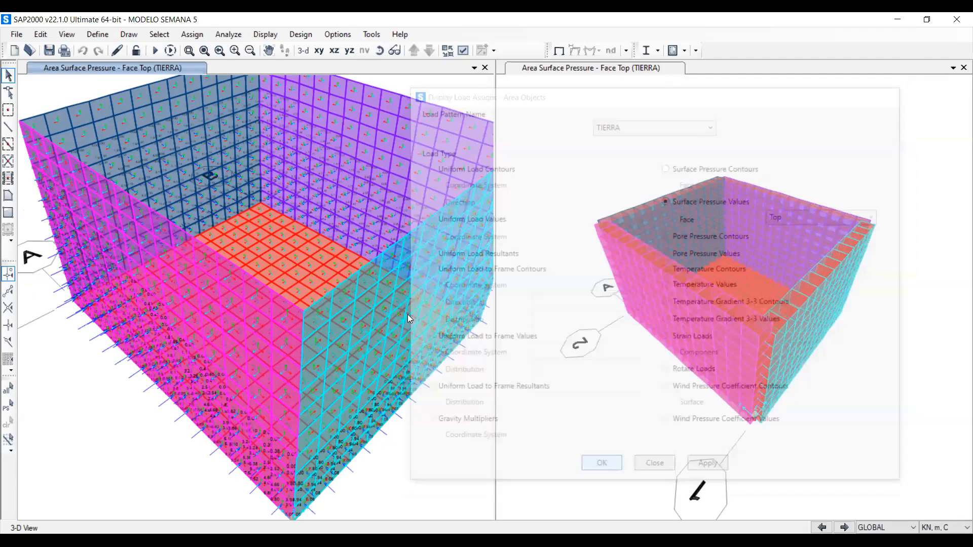
Turn off the area local axes in the active 3D view so the earth pressure values are readable.
click(463, 51)
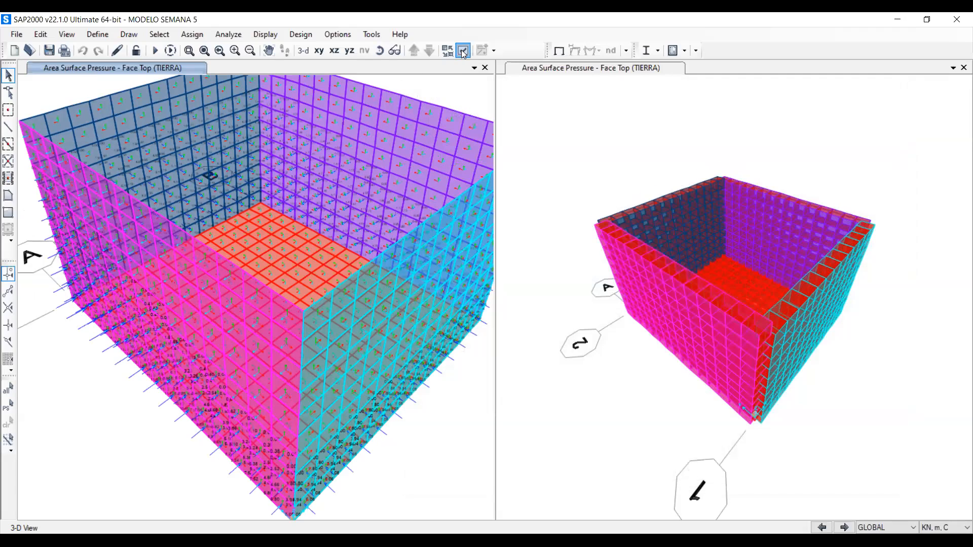
click(460, 328)
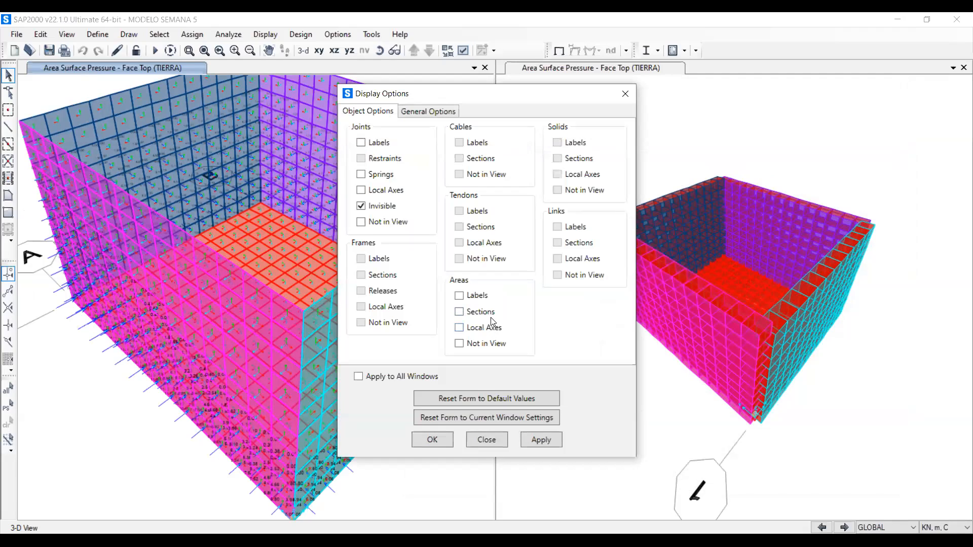
click(541, 446)
click(433, 439)
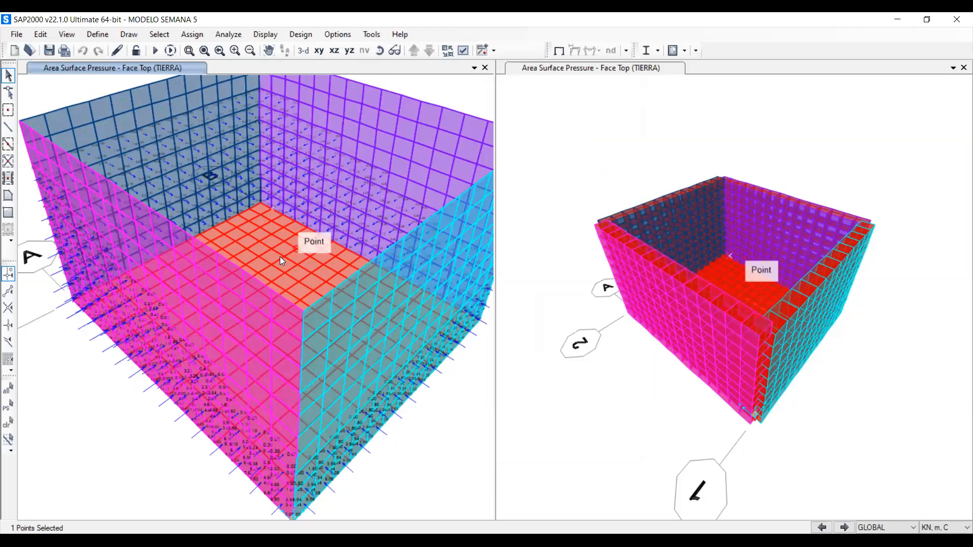
Select the Area4 group and show only that wall in the 3D view.
middle_drag(327, 102, 181, 50)
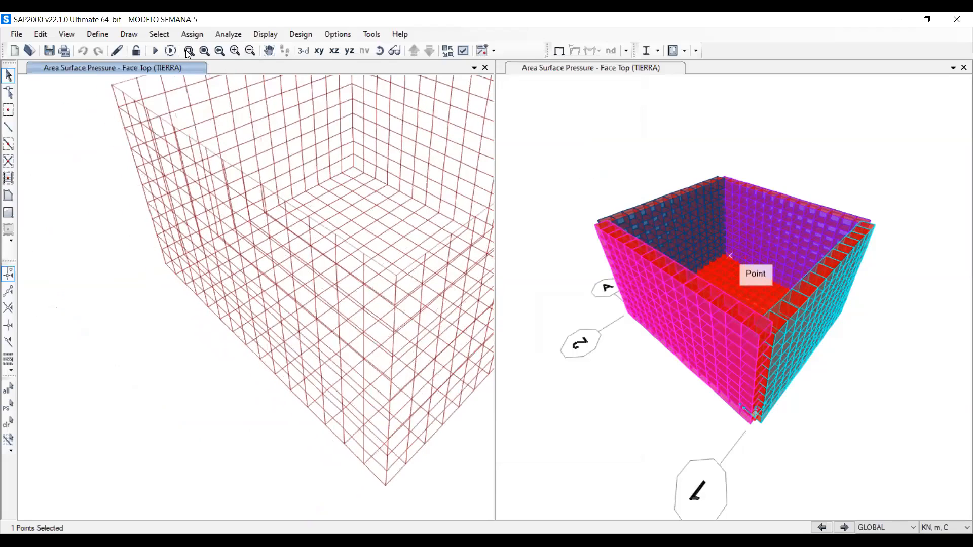
click(189, 50)
mouse_move(87, 87)
mouse_down()
mouse_move(258, 357)
mouse_move(381, 479)
mouse_up()
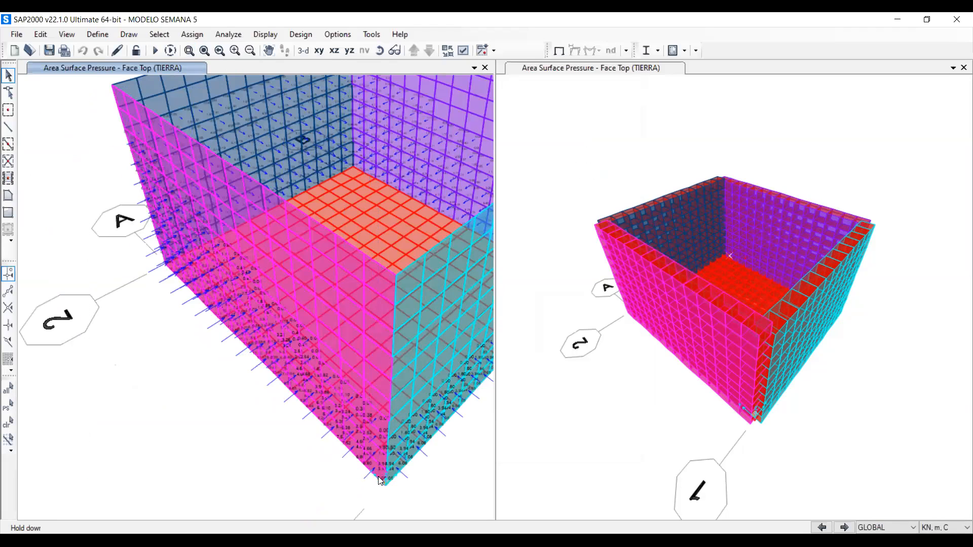
click(402, 445)
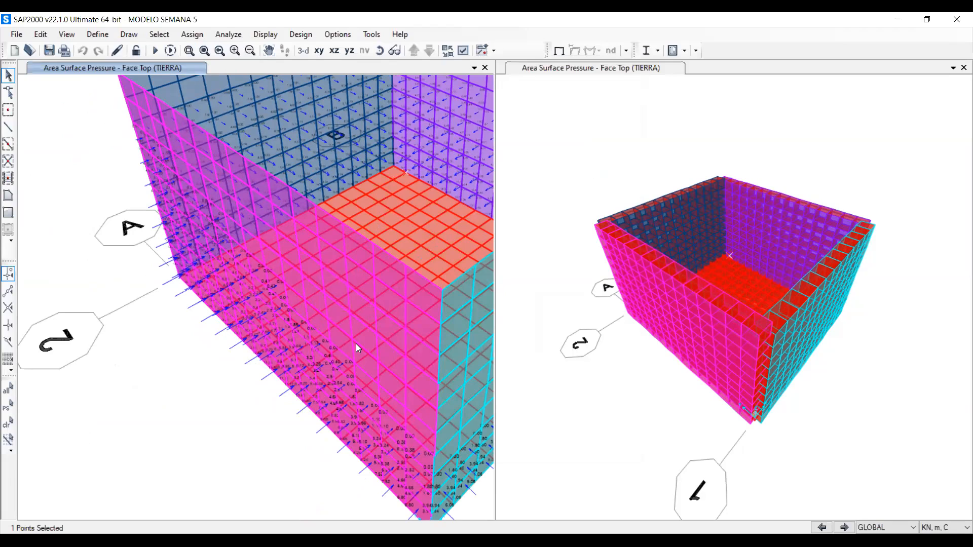
key(ctrl+g)
click(403, 252)
click(433, 408)
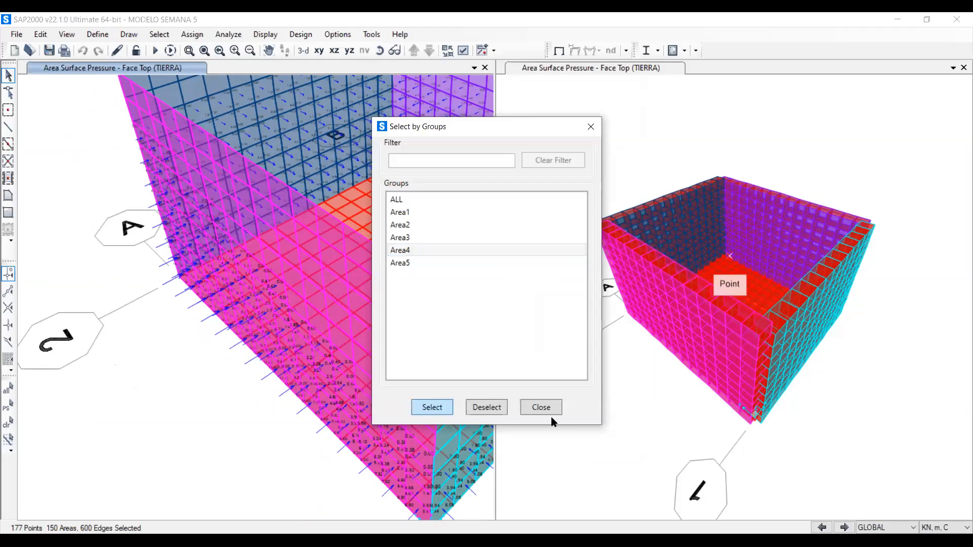
click(556, 406)
right_click(200, 397)
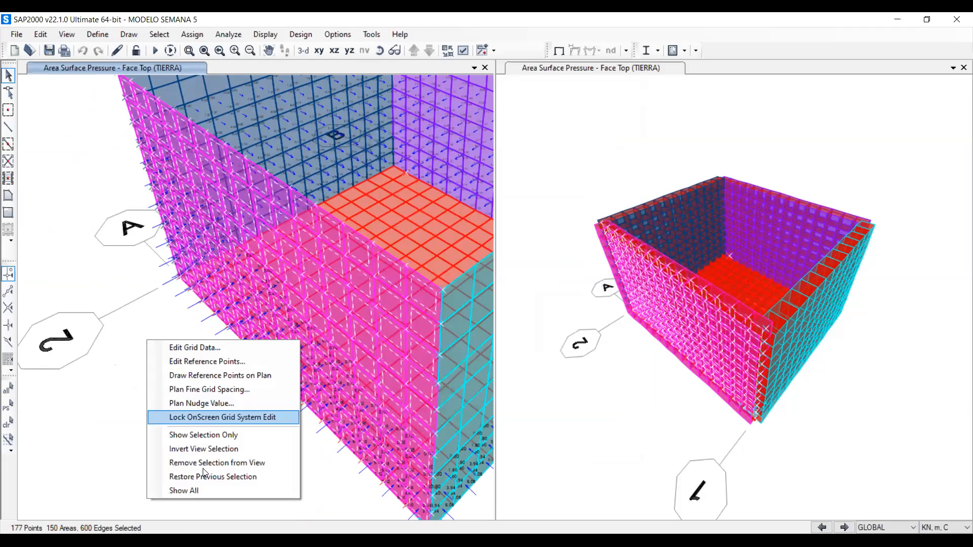
click(202, 436)
Examine the isolated wall from several angles to check how the TIERRA pressure values vary over its height and length.
middle_drag(323, 286, 321, 254)
click(380, 50)
drag(294, 228, 387, 243)
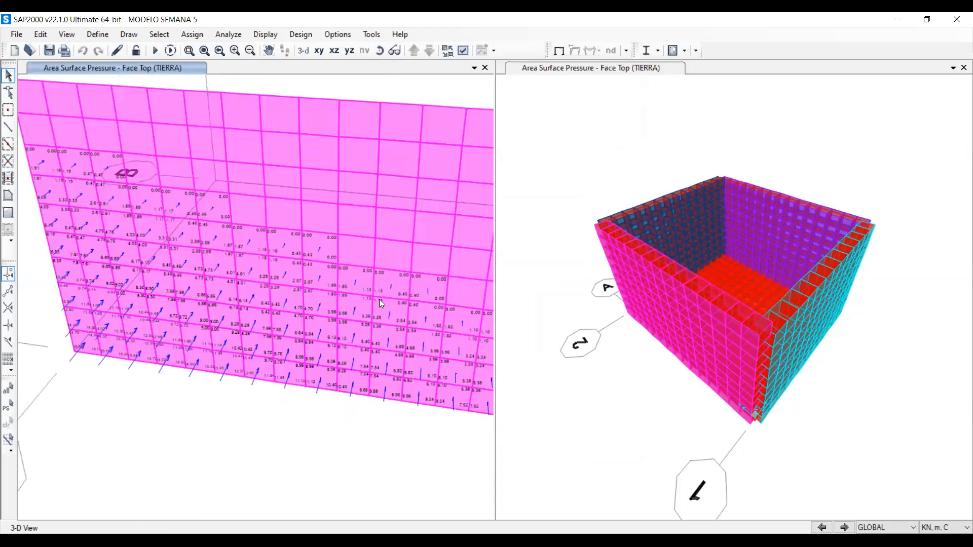
click(380, 50)
drag(243, 329, 309, 475)
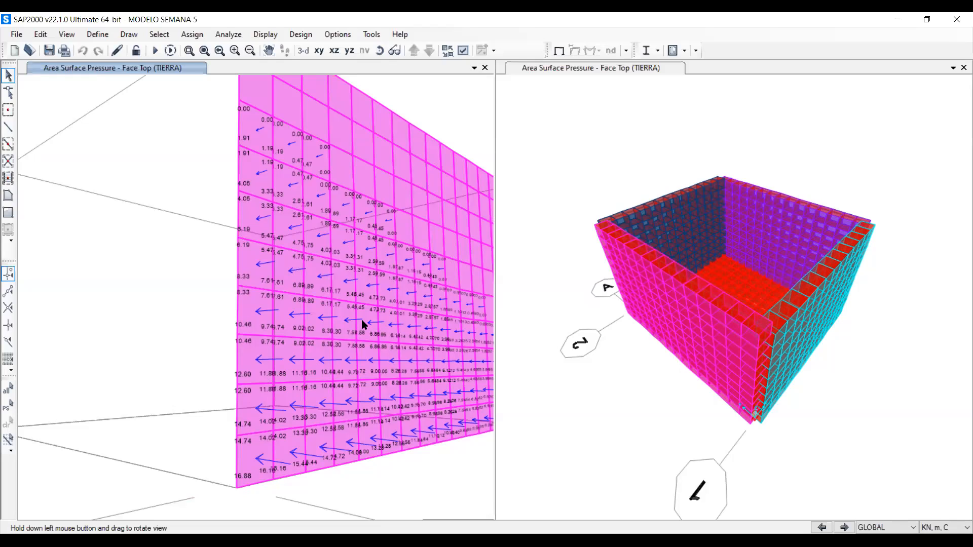
drag(254, 308, 383, 324)
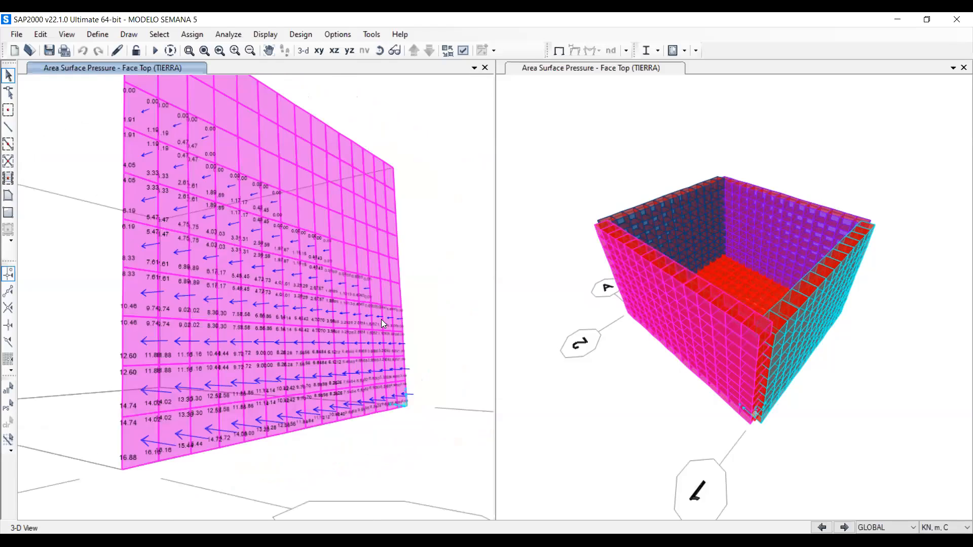
middle_drag(339, 294, 354, 304)
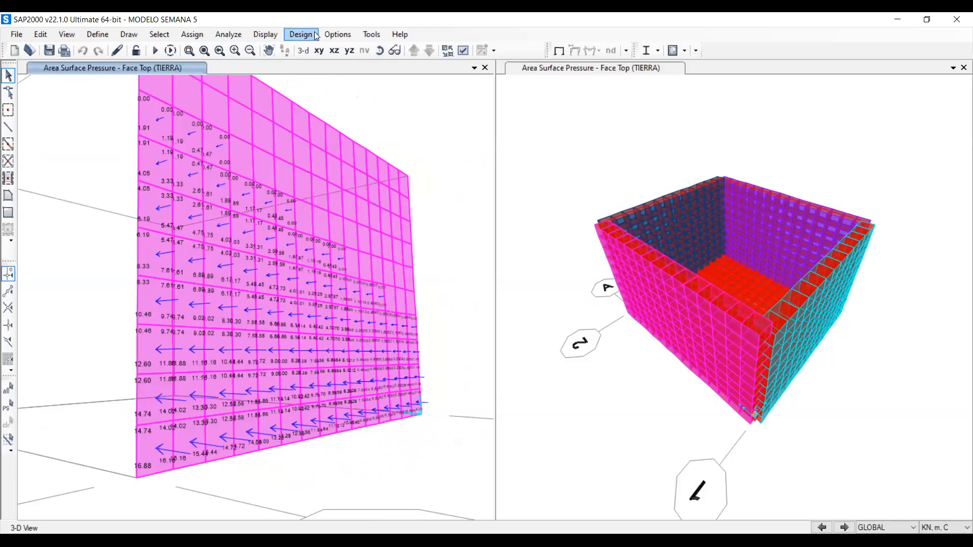
click(266, 36)
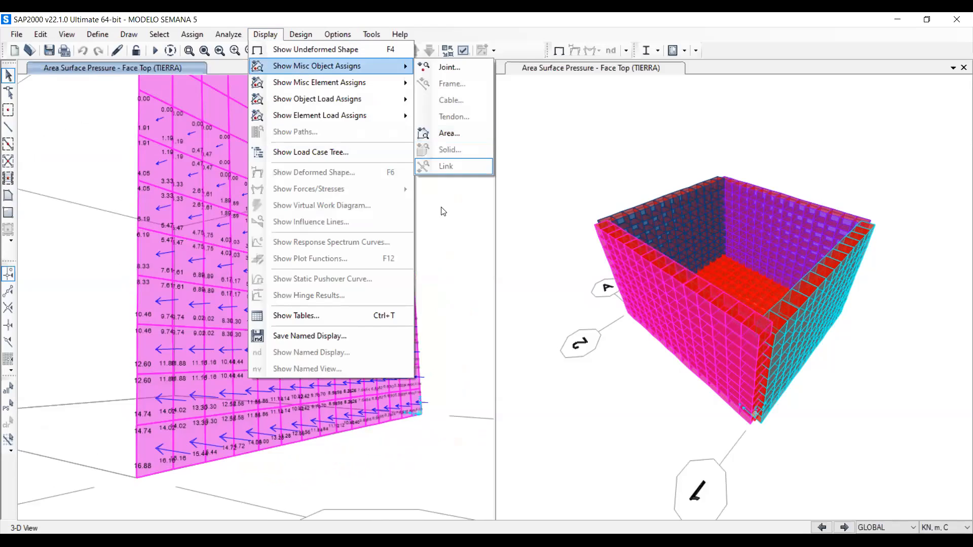
click(442, 211)
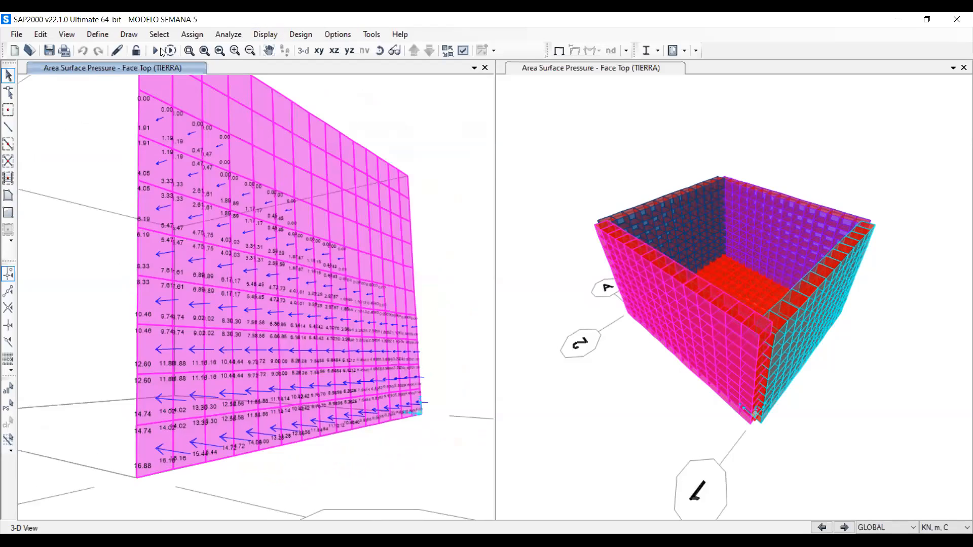
Switch the active view to the XY plane at Z=0 and show all objects again.
click(318, 51)
right_click(330, 137)
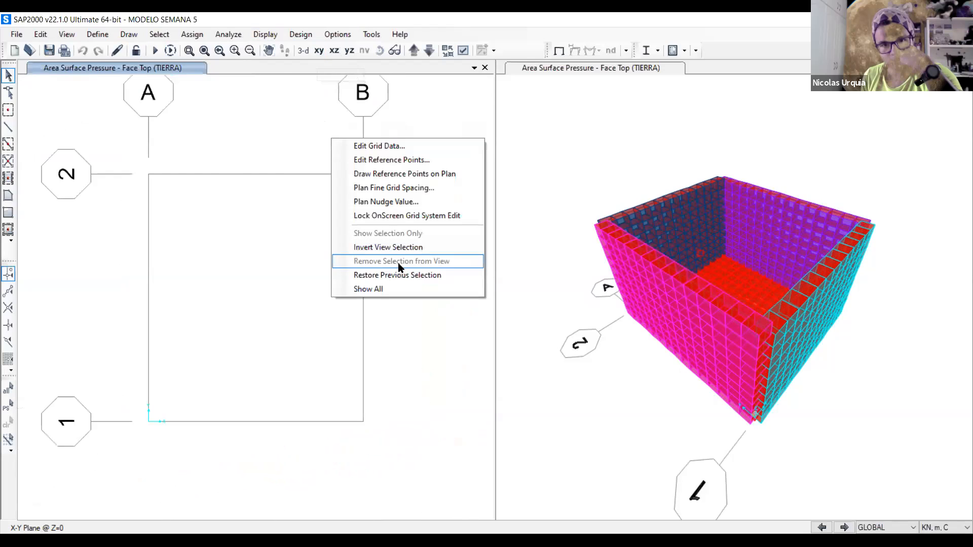
click(391, 292)
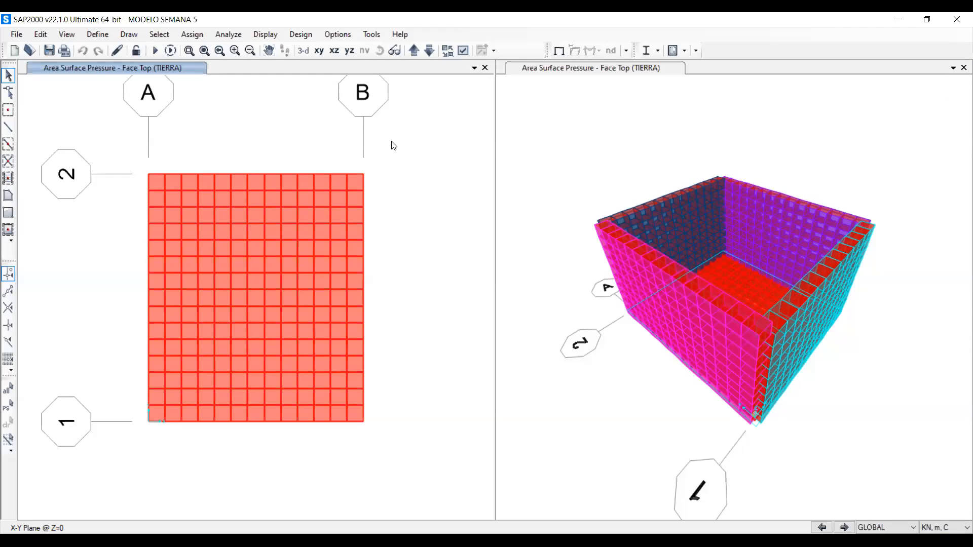
Open the load case definitions and start a new linear static load case.
click(98, 34)
click(199, 314)
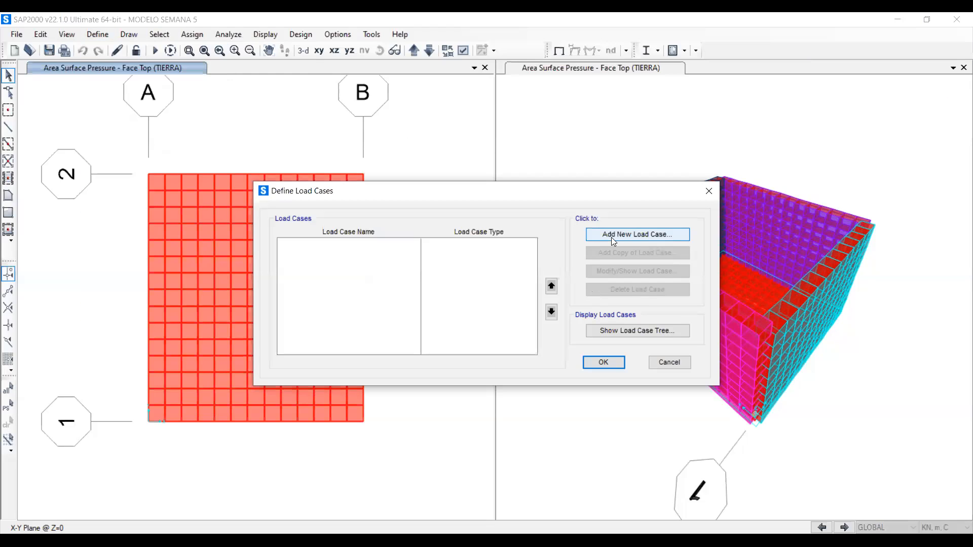
click(612, 238)
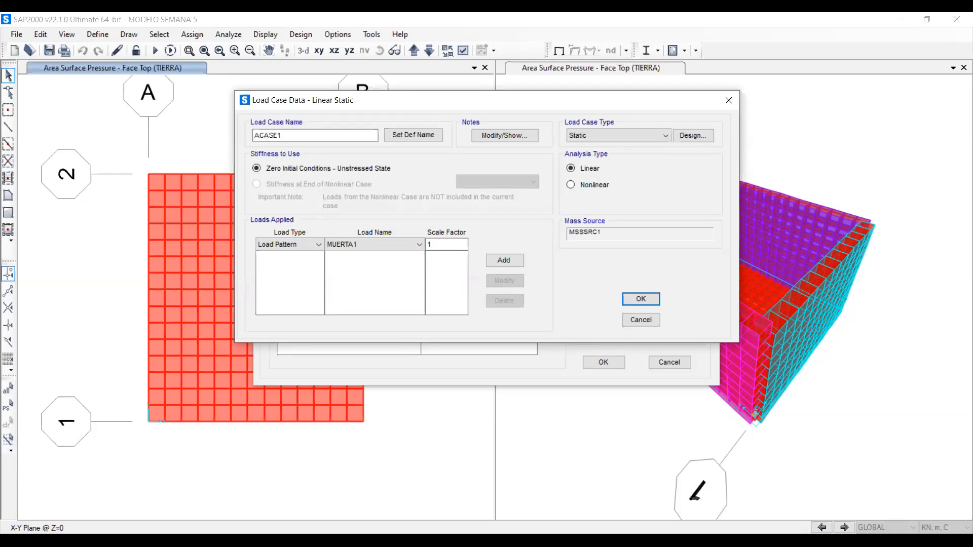
Handwrite "Sd" and the load combination U = 1.2D + 1.6L + 1.6H beside the load case dialog.
drag(796, 84, 782, 104)
drag(803, 96, 806, 105)
drag(755, 130, 784, 147)
mouse_move(794, 136)
mouse_down()
mouse_move(794, 156)
mouse_move(822, 155)
mouse_up()
drag(839, 144, 853, 144)
mouse_move(846, 135)
mouse_down()
mouse_move(846, 152)
mouse_move(861, 155)
mouse_move(912, 144)
mouse_move(949, 152)
mouse_up()
click(866, 152)
click(920, 150)
drag(941, 144, 950, 143)
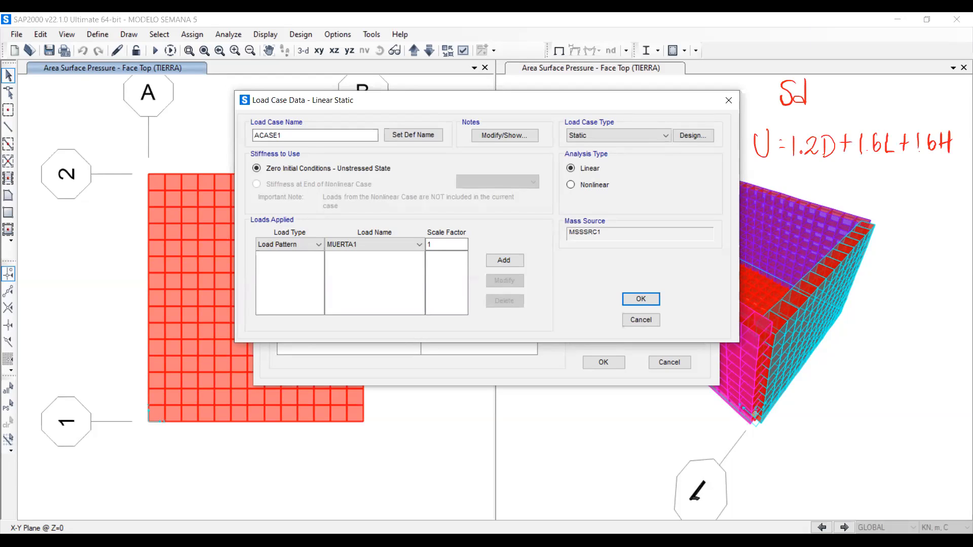
Underline the handwritten load combination and write the multiplier "x Sd" beneath it.
drag(781, 165, 952, 157)
drag(841, 177, 849, 187)
mouse_move(850, 176)
mouse_down()
mouse_move(834, 187)
mouse_move(895, 190)
mouse_up()
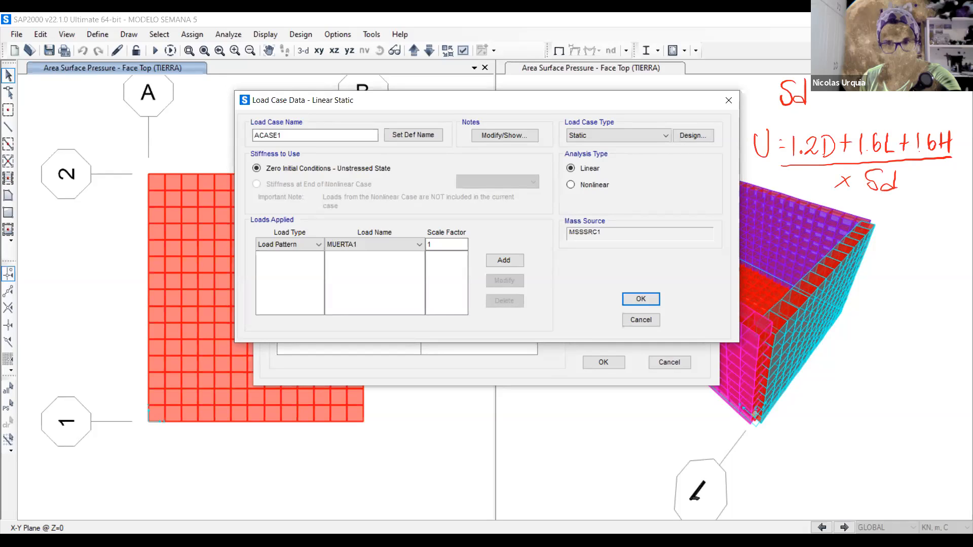
Handwrite the durability factor formula Sd = φfy / γfs below the load combination.
mouse_move(884, 254)
mouse_down()
mouse_move(873, 277)
mouse_move(891, 282)
mouse_up()
drag(898, 267, 906, 271)
mouse_move(934, 234)
mouse_down()
mouse_move(919, 260)
mouse_move(913, 238)
mouse_move(904, 265)
mouse_move(933, 248)
mouse_up()
drag(936, 248, 932, 265)
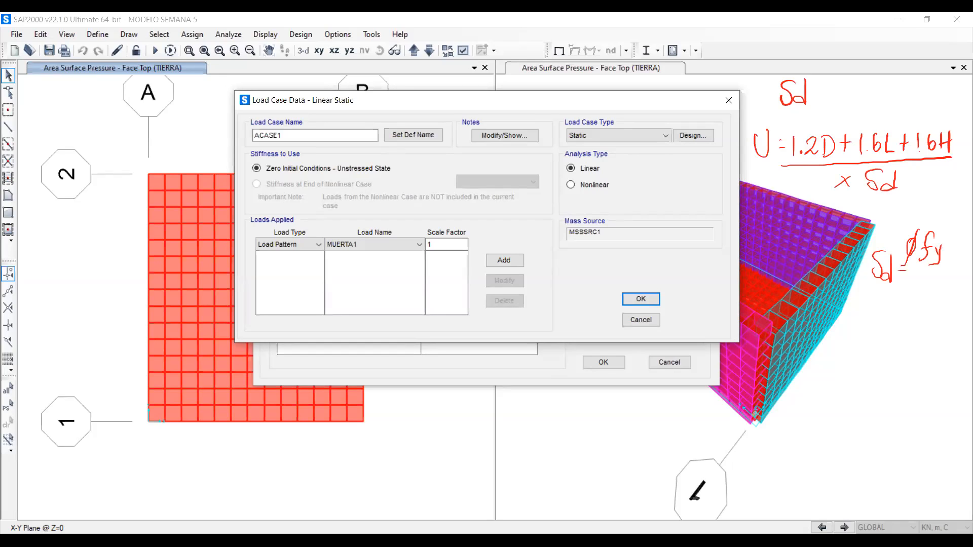
drag(900, 275, 953, 266)
mouse_move(896, 294)
mouse_down()
mouse_move(915, 291)
mouse_move(913, 314)
mouse_move(938, 310)
mouse_up()
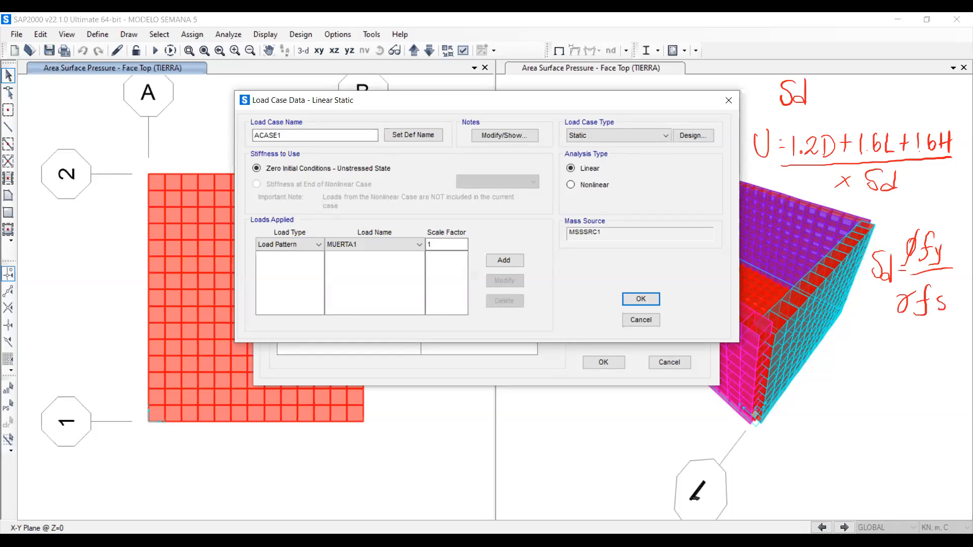
Handwrite the underlined value Sd = 1.3 and draw an arrow from it to the load combination.
mouse_move(859, 361)
mouse_down()
mouse_move(843, 382)
mouse_move(872, 387)
mouse_up()
mouse_move(882, 371)
mouse_down()
mouse_move(909, 378)
mouse_move(910, 358)
mouse_move(954, 387)
mouse_up()
click(917, 376)
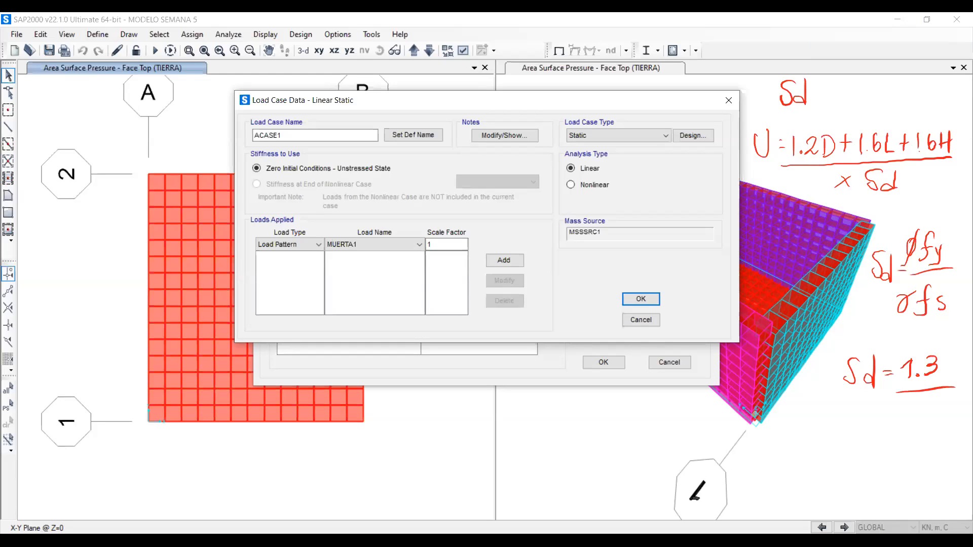
mouse_move(842, 359)
mouse_down()
mouse_move(836, 169)
mouse_move(844, 189)
mouse_up()
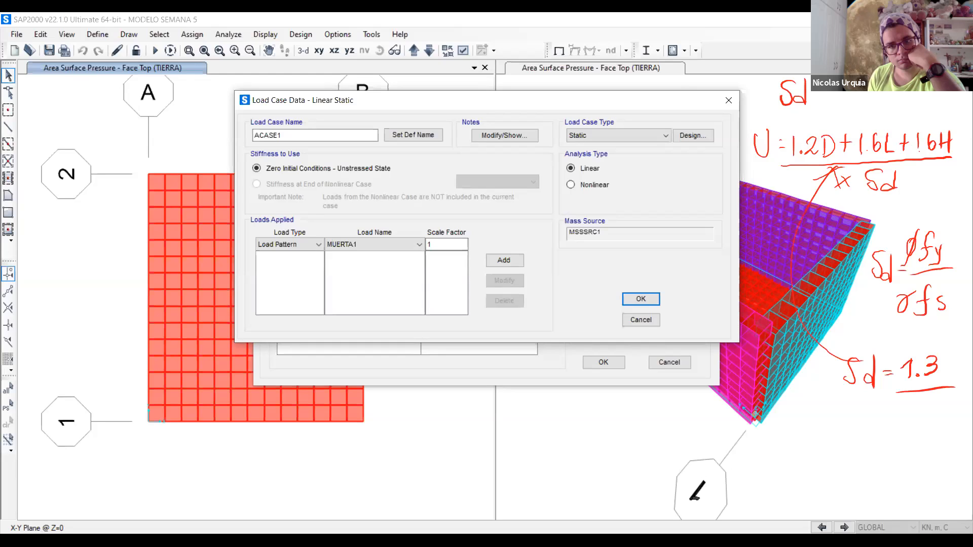
Handwrite the beginning of the amplified combination, U = 1.56D +, below the plan view and erase the incorrect second coefficient.
drag(30, 498, 40, 497)
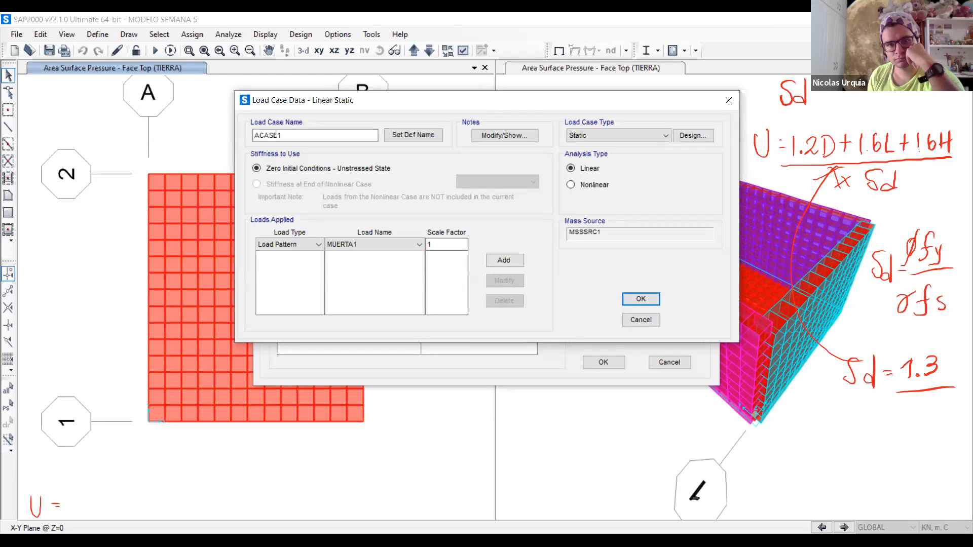
mouse_move(76, 492)
mouse_down()
mouse_move(74, 514)
mouse_move(84, 513)
mouse_up()
mouse_move(92, 494)
mouse_down()
mouse_move(95, 513)
mouse_move(104, 491)
mouse_move(132, 517)
mouse_up()
mouse_move(131, 497)
mouse_down()
mouse_move(134, 516)
mouse_move(162, 506)
mouse_move(191, 512)
mouse_up()
mouse_move(194, 494)
mouse_down()
mouse_move(206, 492)
mouse_move(207, 504)
mouse_up()
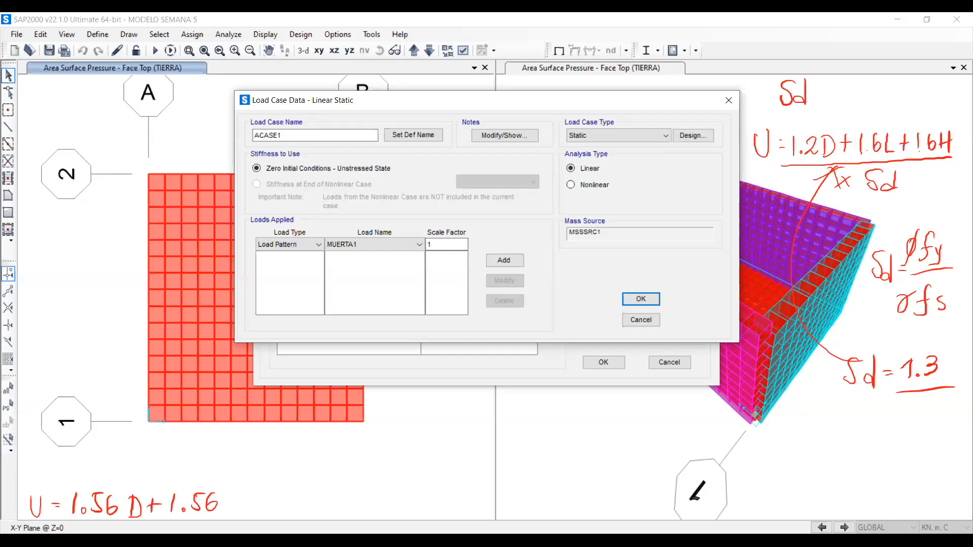
mouse_move(177, 507)
mouse_down()
mouse_move(219, 496)
mouse_move(173, 504)
mouse_up()
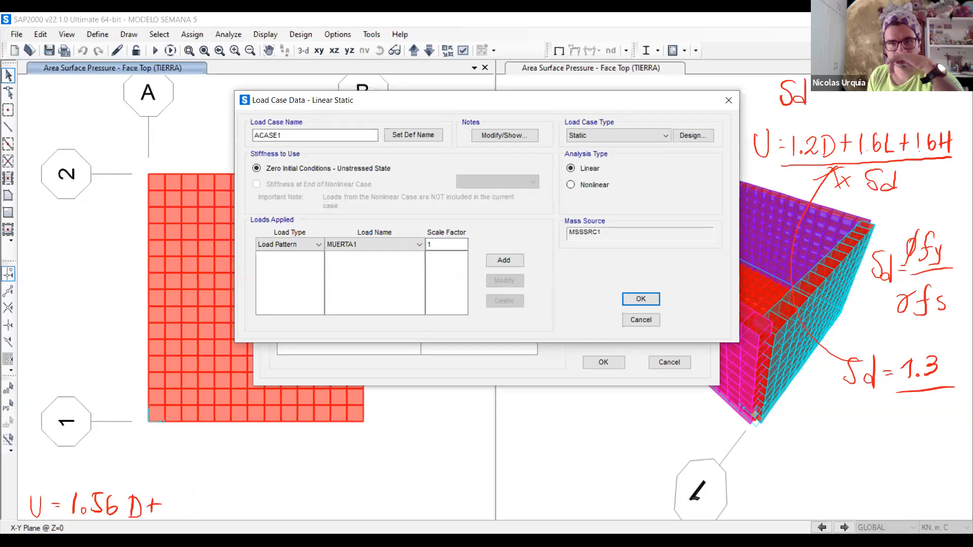
Complete the amplified combination by handwriting the 2.08L term and an H term with the same factor.
click(187, 507)
mouse_move(169, 497)
mouse_down()
mouse_move(183, 508)
mouse_move(216, 490)
mouse_move(216, 502)
mouse_move(241, 511)
mouse_move(263, 502)
mouse_up()
mouse_move(255, 495)
mouse_down()
mouse_move(255, 508)
mouse_move(274, 508)
mouse_up()
key(ctrl+z)
mouse_move(270, 494)
mouse_down()
mouse_move(282, 511)
mouse_move(315, 492)
mouse_move(326, 510)
mouse_up()
drag(323, 502, 342, 500)
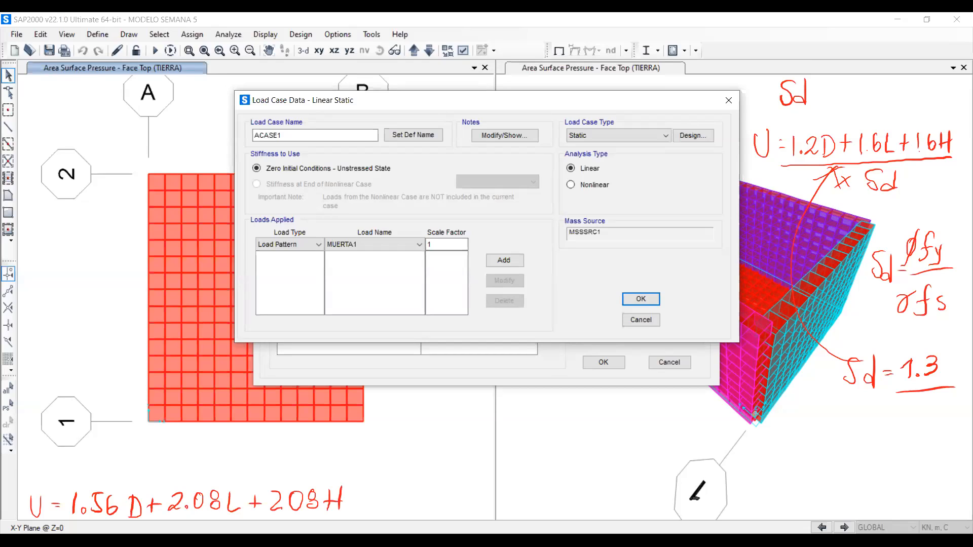
Erase the handwritten Sd notes and the original load combination, keeping only the amplified combination below the plan view.
mouse_move(786, 94)
mouse_down()
mouse_move(797, 133)
mouse_move(944, 158)
mouse_move(760, 145)
mouse_up()
mouse_move(938, 144)
mouse_down()
mouse_move(946, 142)
mouse_move(874, 180)
mouse_move(840, 181)
mouse_up()
drag(920, 245, 879, 266)
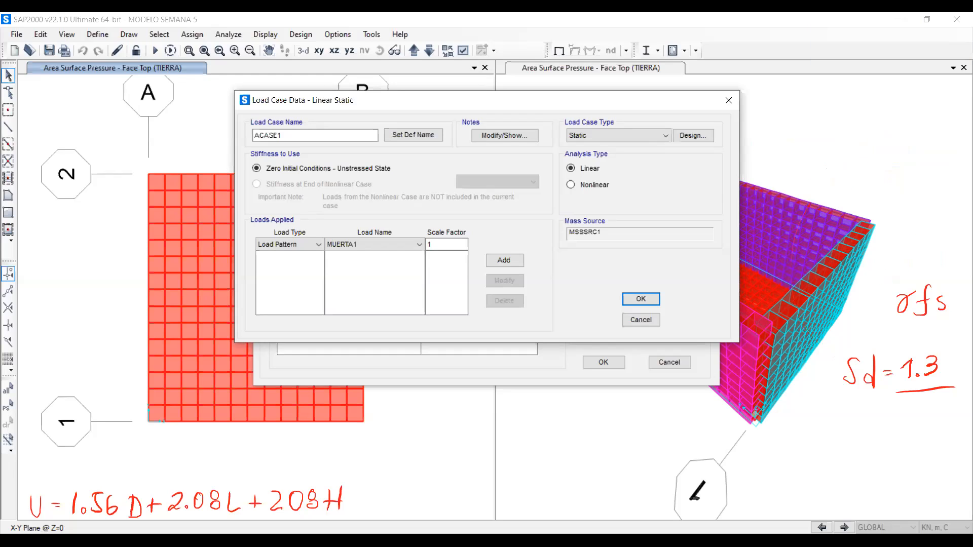
mouse_move(899, 303)
mouse_down()
mouse_move(942, 303)
mouse_move(916, 303)
mouse_up()
mouse_move(935, 362)
mouse_down()
mouse_move(868, 372)
mouse_move(907, 369)
mouse_move(926, 392)
mouse_up()
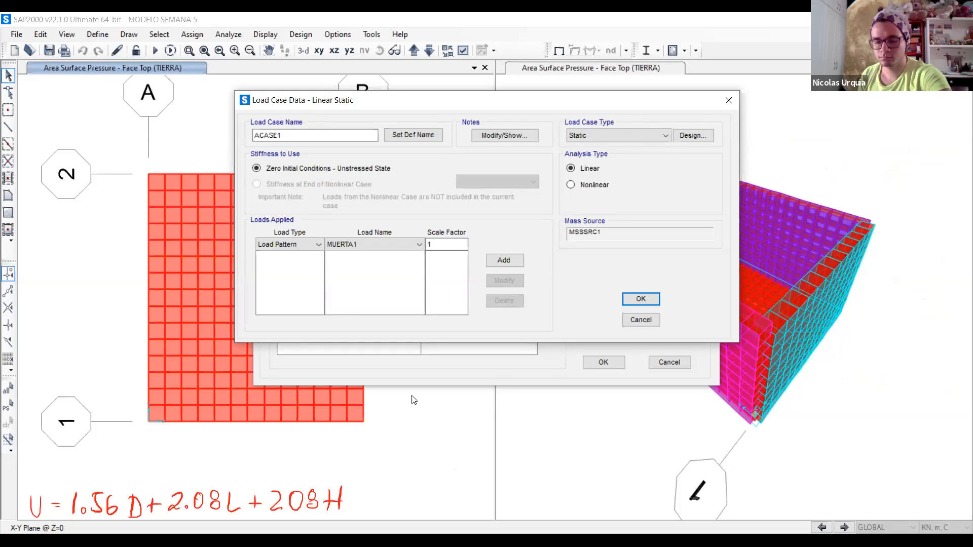
Name the load case LINEAL and add load pattern MUERTA1 with a scale factor of 1.56.
drag(283, 136, 237, 132)
text(L)
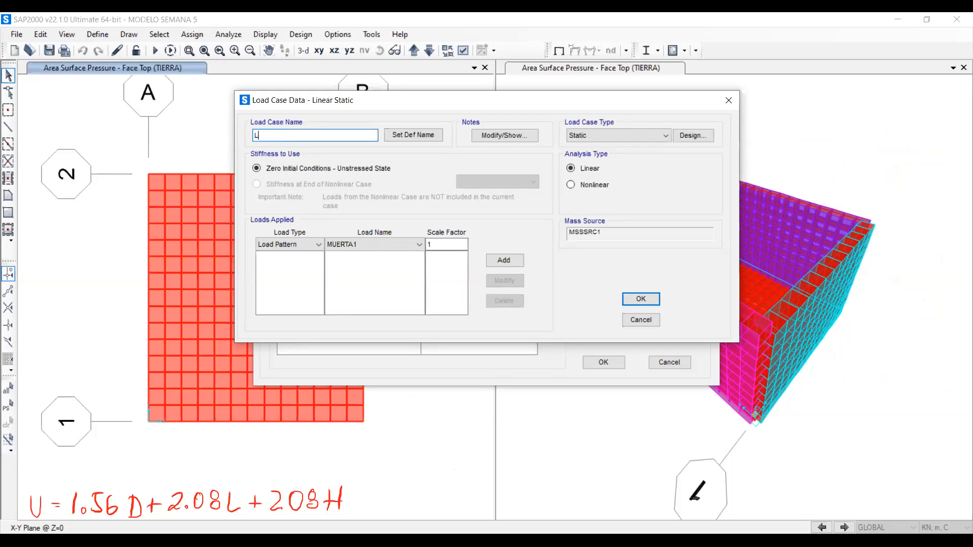
text(INEAL)
click(441, 243)
text(1.56)
click(517, 261)
Add load pattern MUERTA2 to the LINEAL load case with a scale factor of 1.56.
click(376, 243)
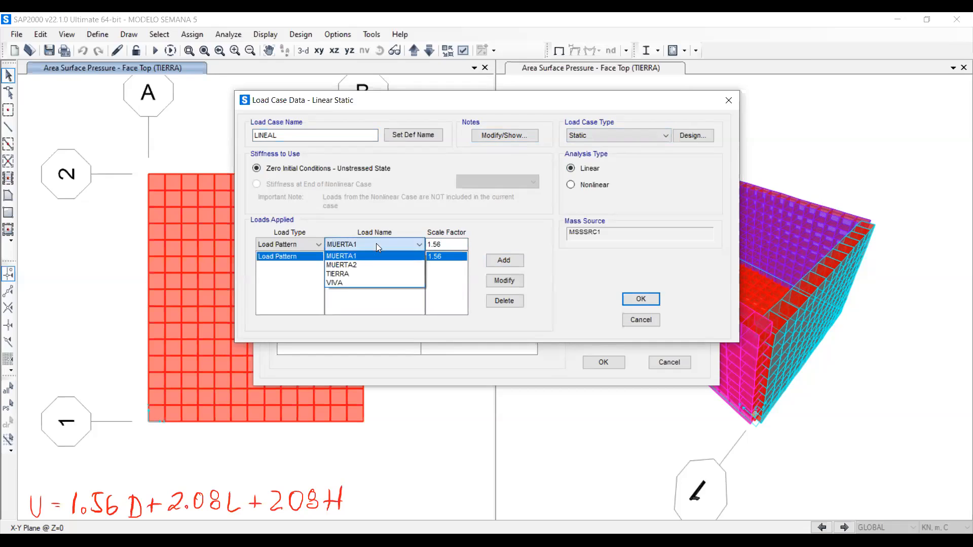
click(372, 271)
click(503, 260)
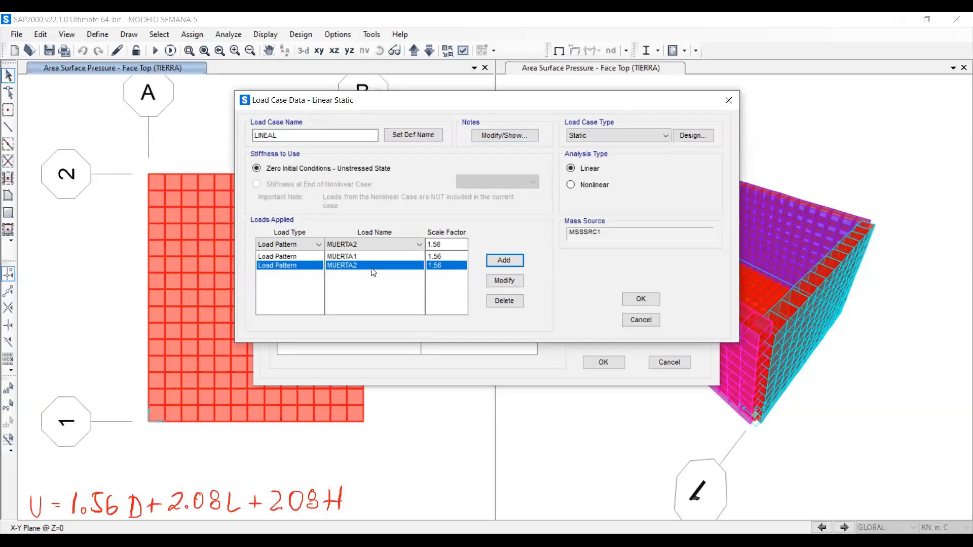
Add load patterns VIVA and TIERRA with a scale factor of 2.08 each and accept the LINEAL load case.
double_click(451, 243)
text(2.08)
click(390, 243)
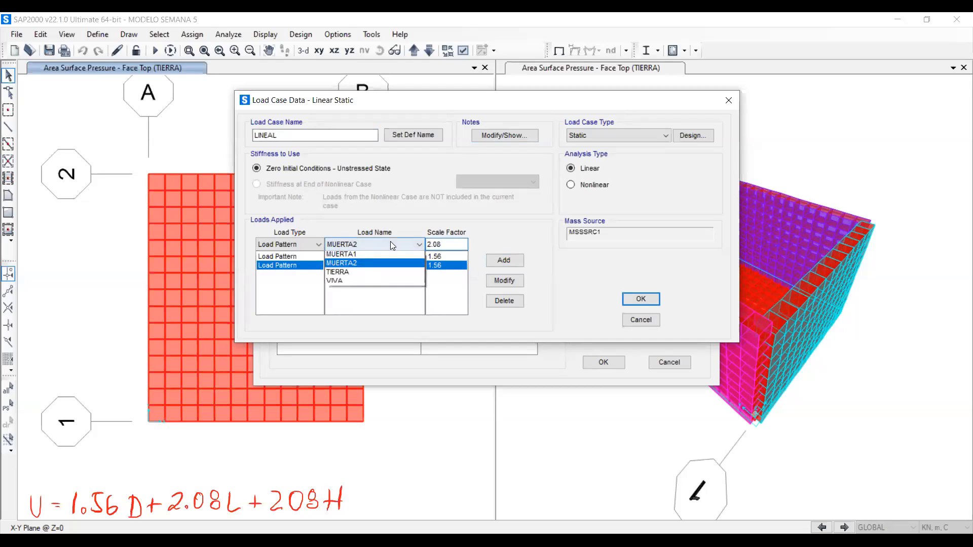
click(355, 280)
click(498, 260)
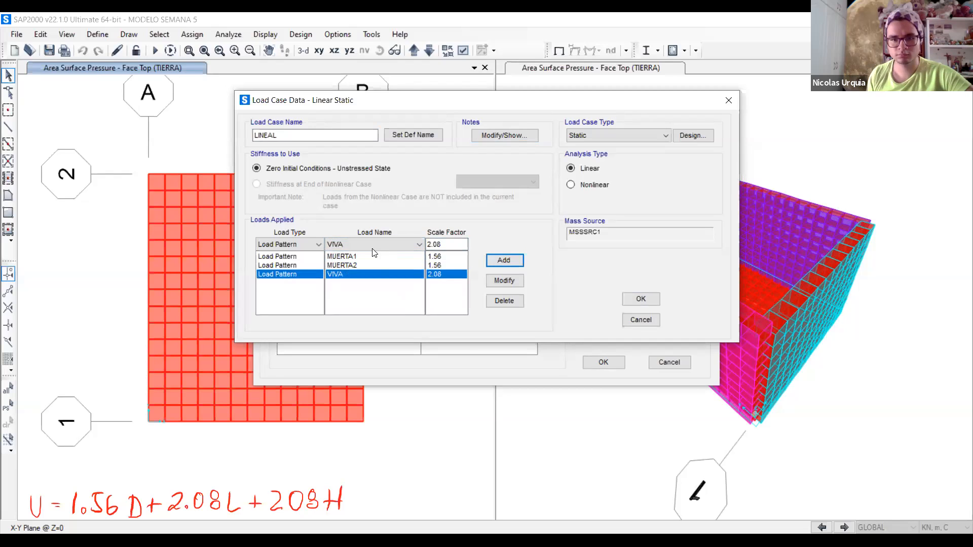
click(374, 244)
click(364, 274)
click(507, 259)
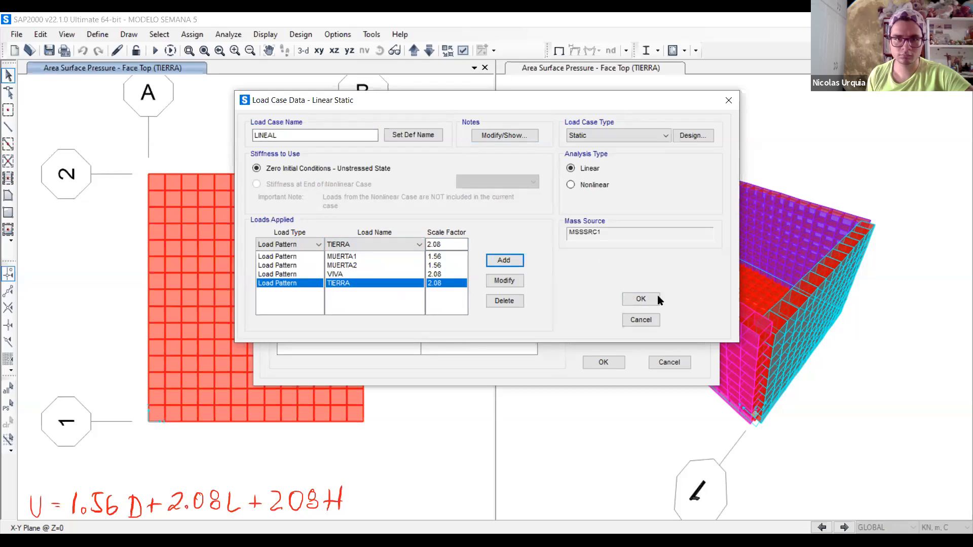
click(641, 300)
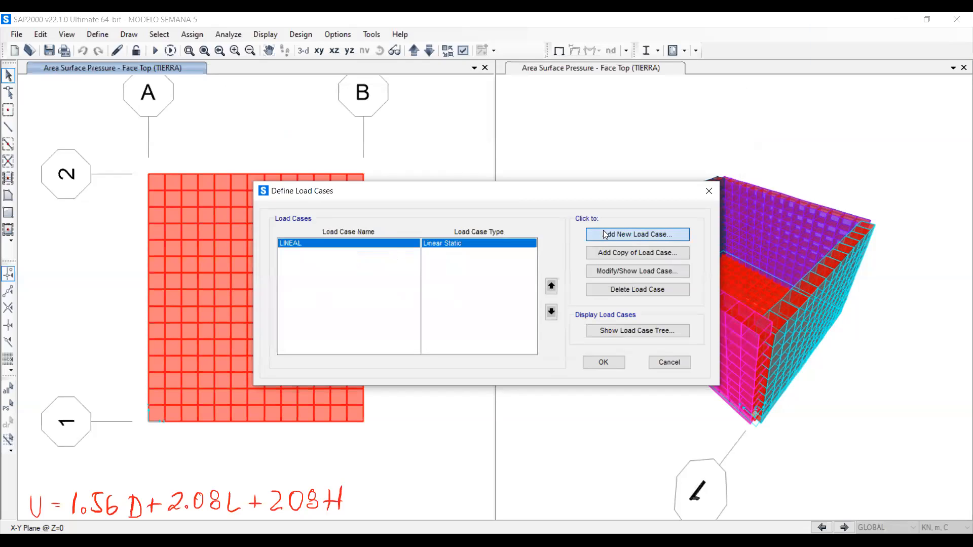
Create a new load case named NO LN - SECUENCIA CONSTRUCTIVA.
key(Return)
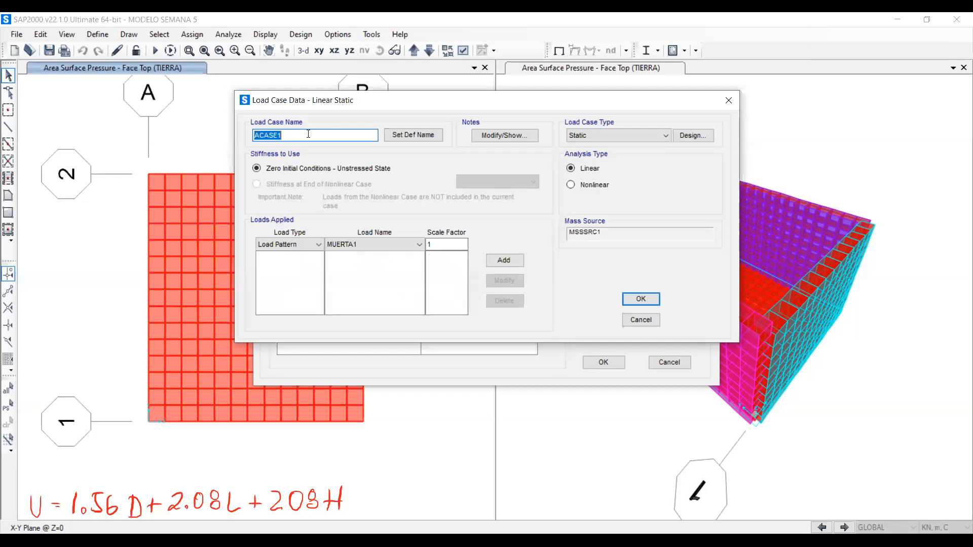
text(NO LN)
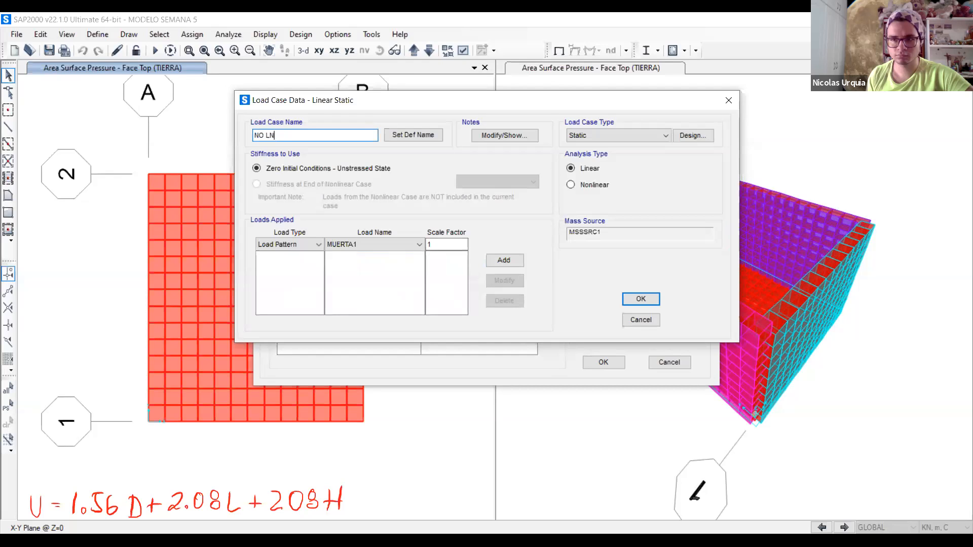
text( - SE)
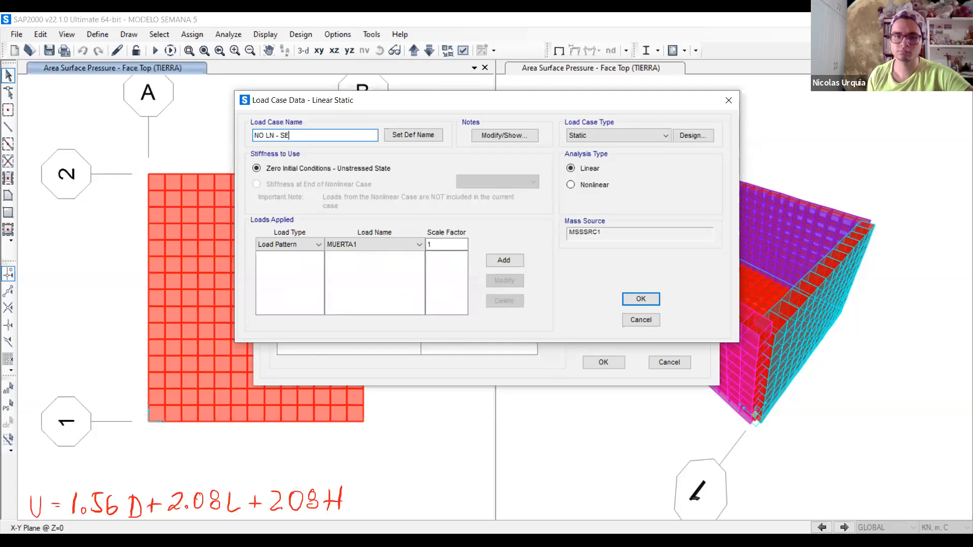
text(CUENCIA CONST)
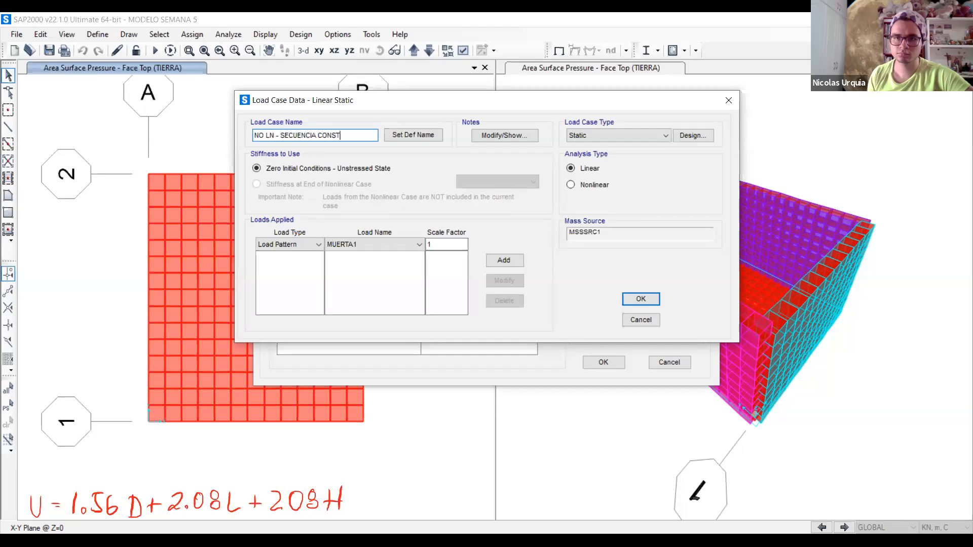
text(RUCTIVA)
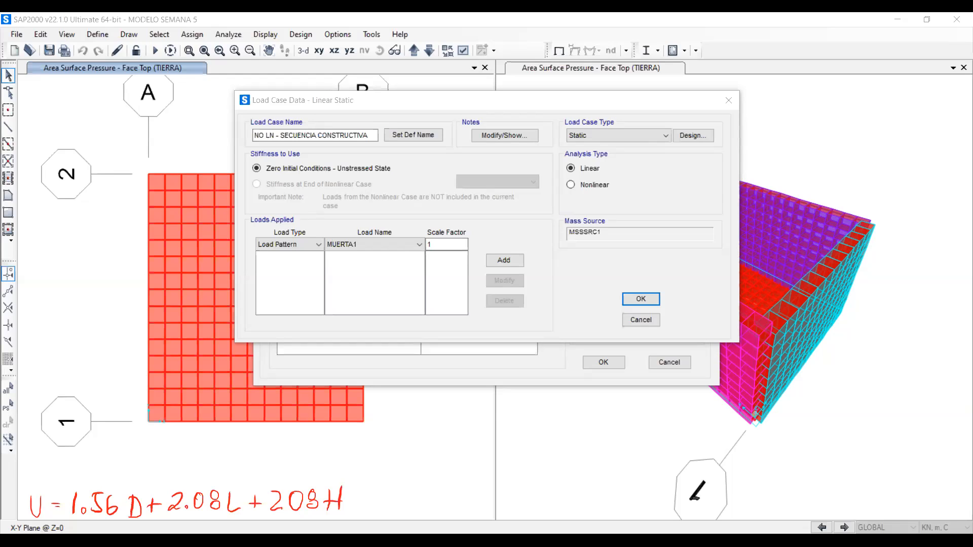
Set the new load case's type to Staged Construction with P-Delta geometric nonlinearity.
click(617, 136)
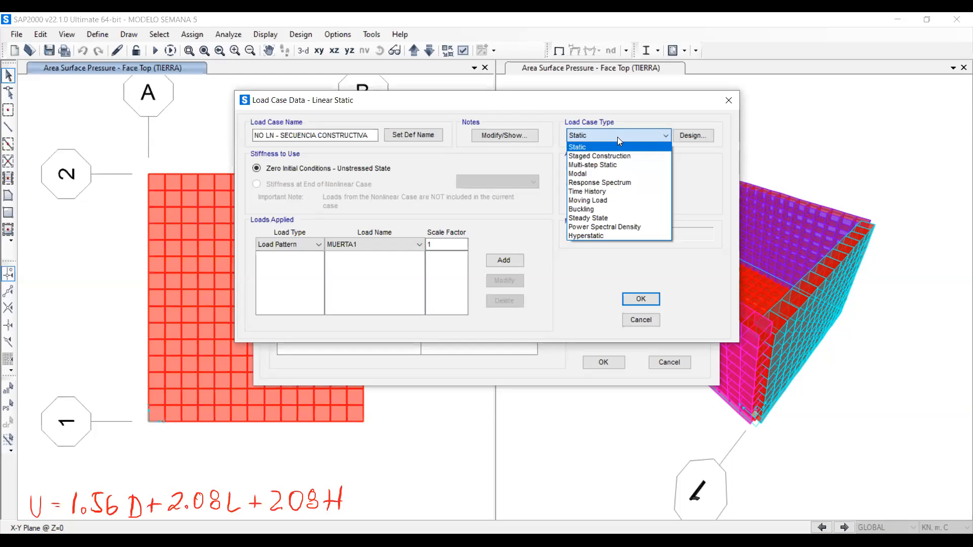
click(592, 156)
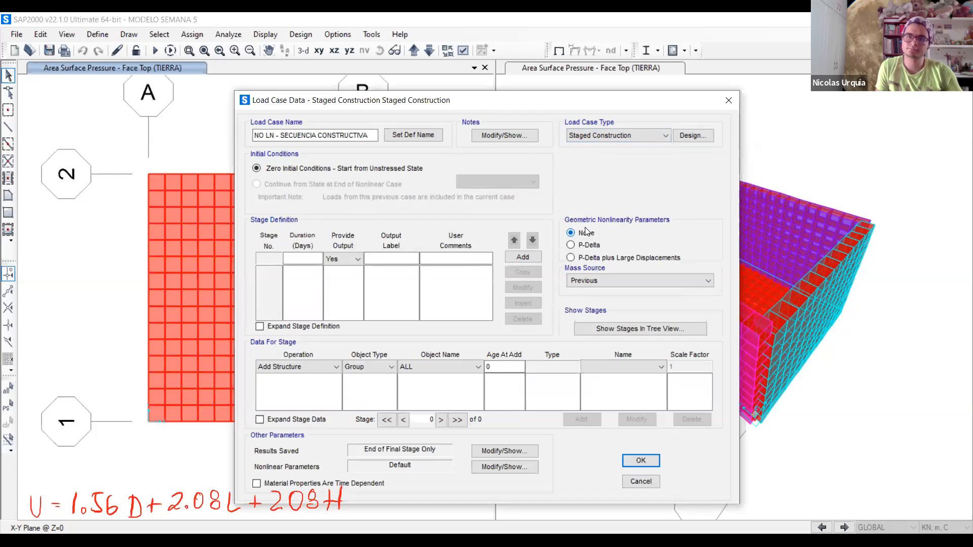
click(581, 246)
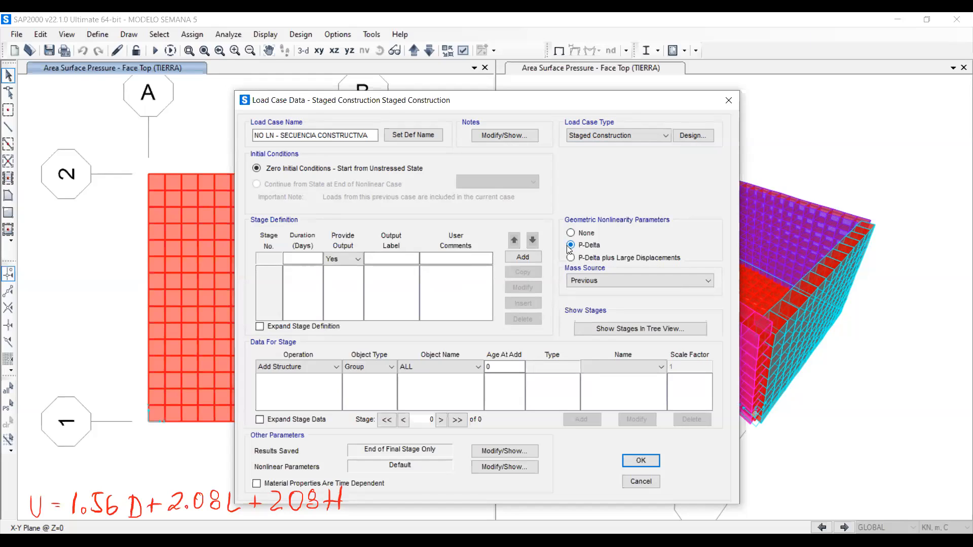
click(623, 135)
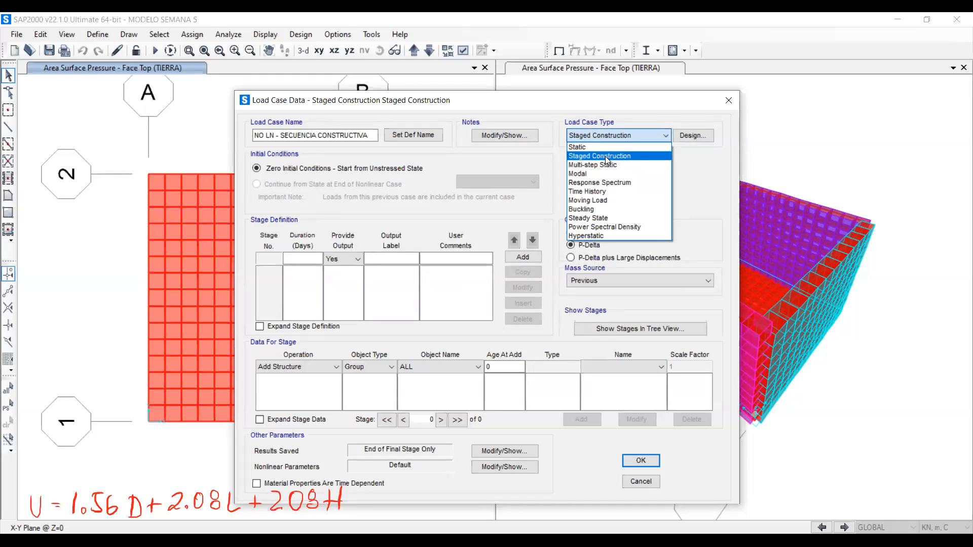
click(588, 146)
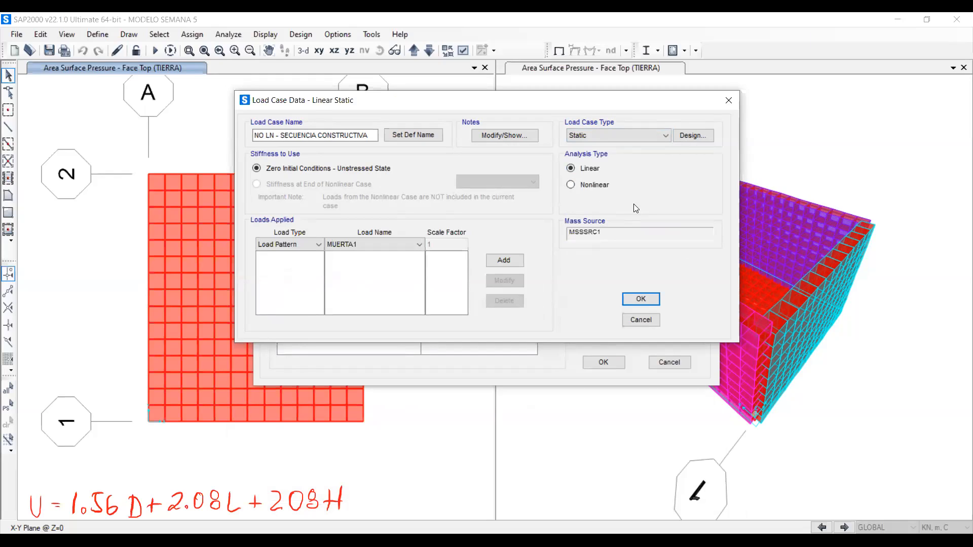
click(586, 136)
click(599, 156)
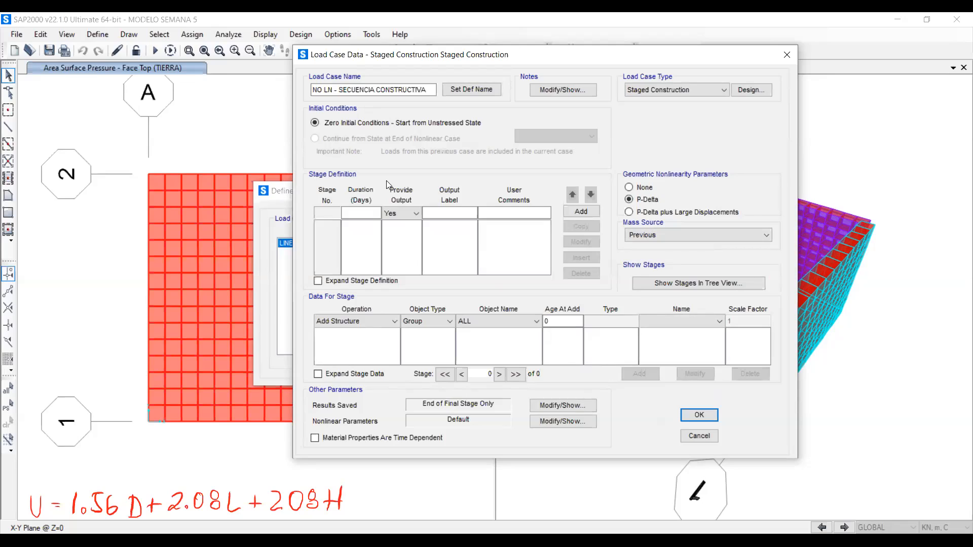
Add a first construction stage with a duration of 0 days, no output and the output label LOSA FONDO.
click(359, 210)
text(0)
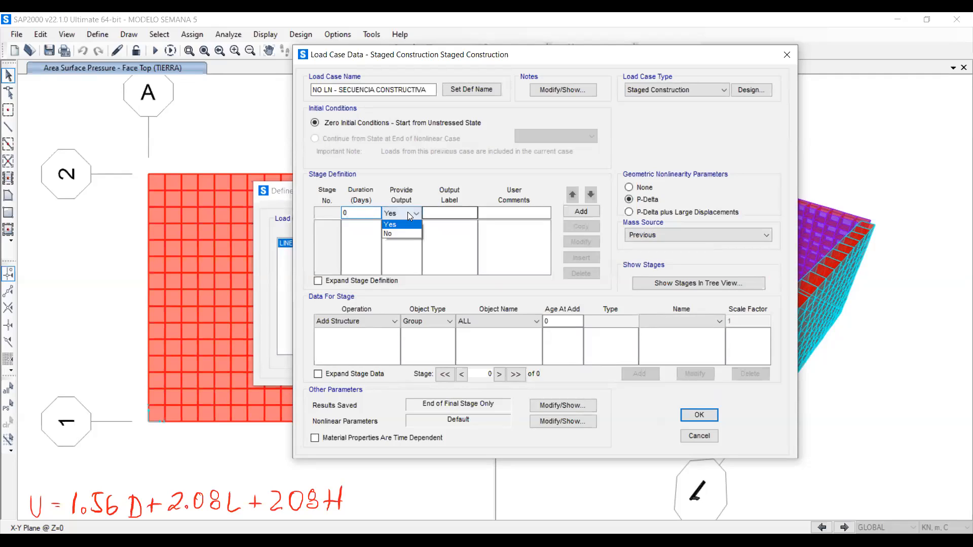
click(403, 233)
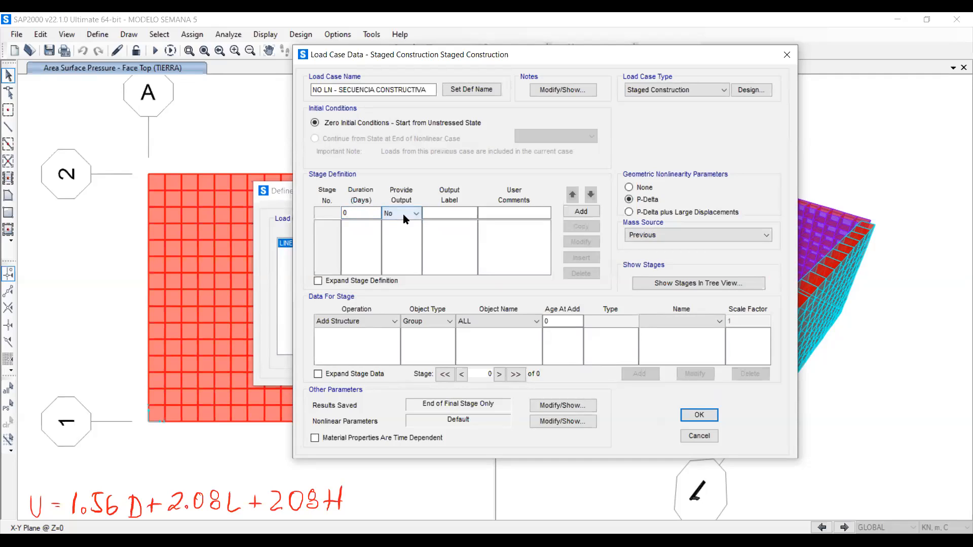
click(442, 213)
text(LOSA FONDO)
click(572, 213)
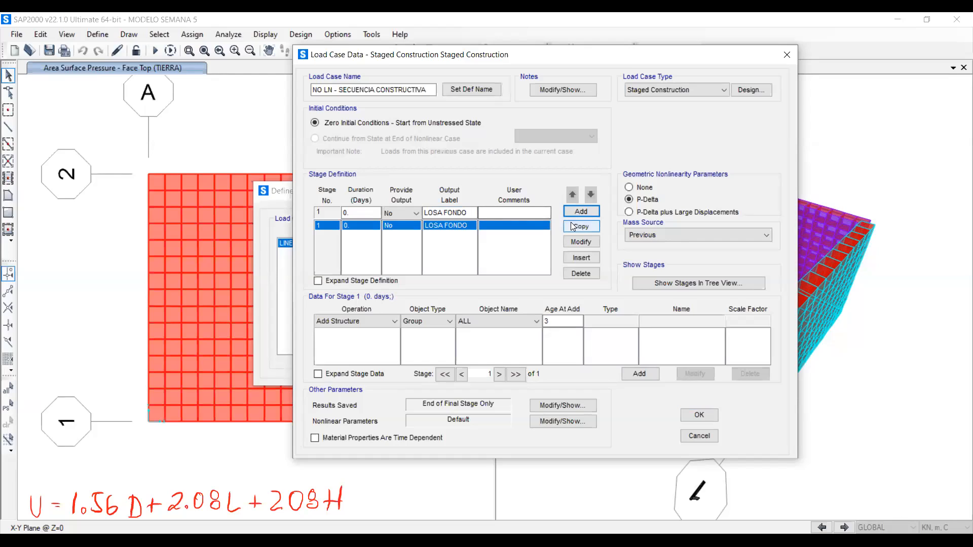
Add a second 0-day stage without output, labelled CONS 4-5.
click(360, 212)
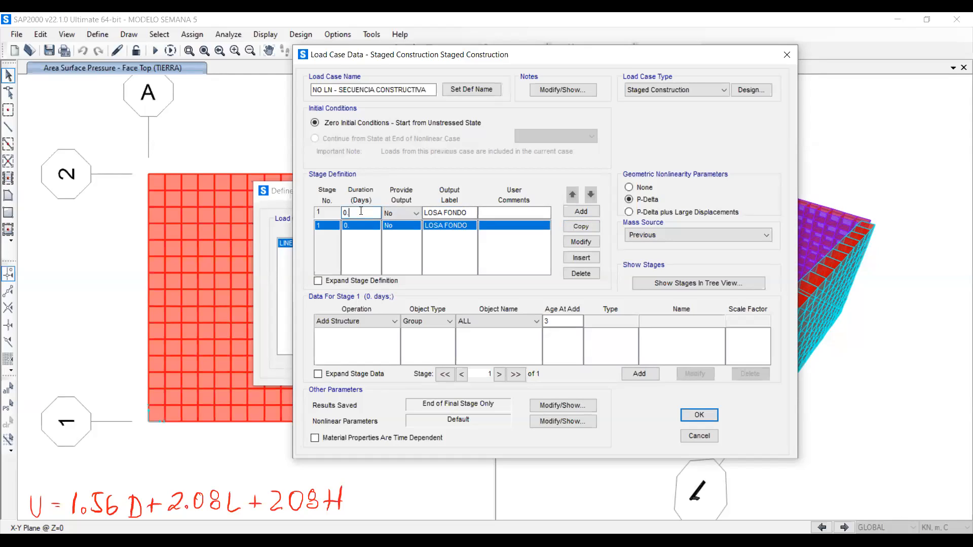
key(Tab)
key(Tab)
text(CO)
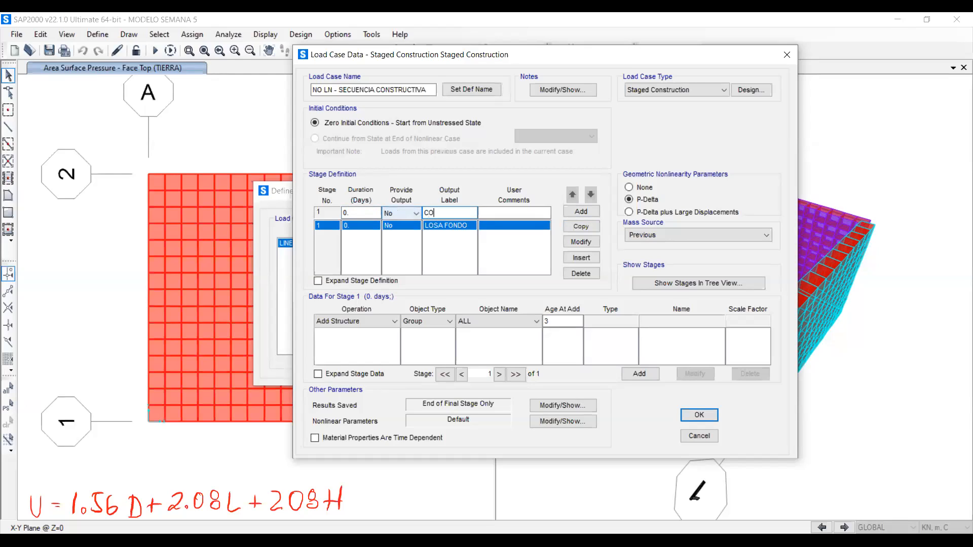
text(NS 4-5)
click(589, 211)
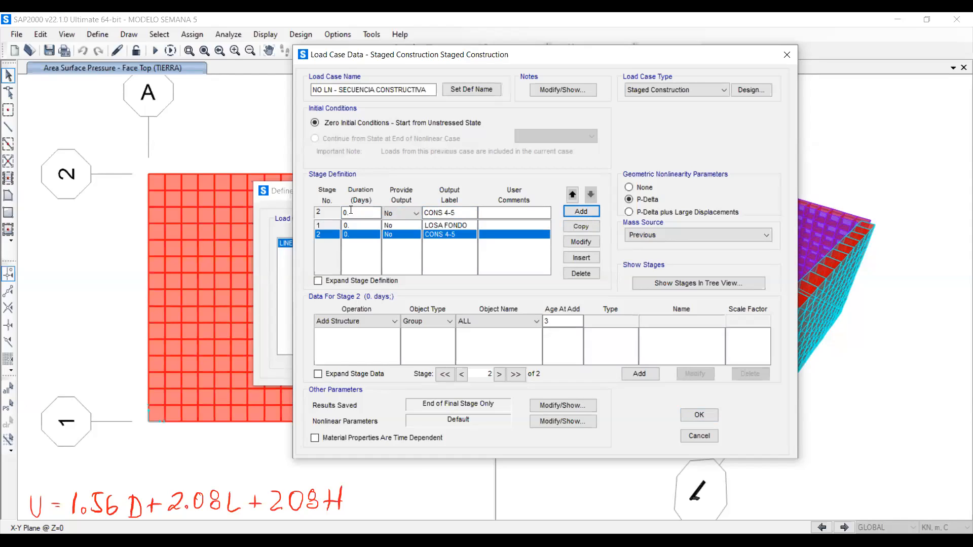
Add a third 0-day stage labelled CONS 2-3 and check the three stages in the list.
double_click(468, 213)
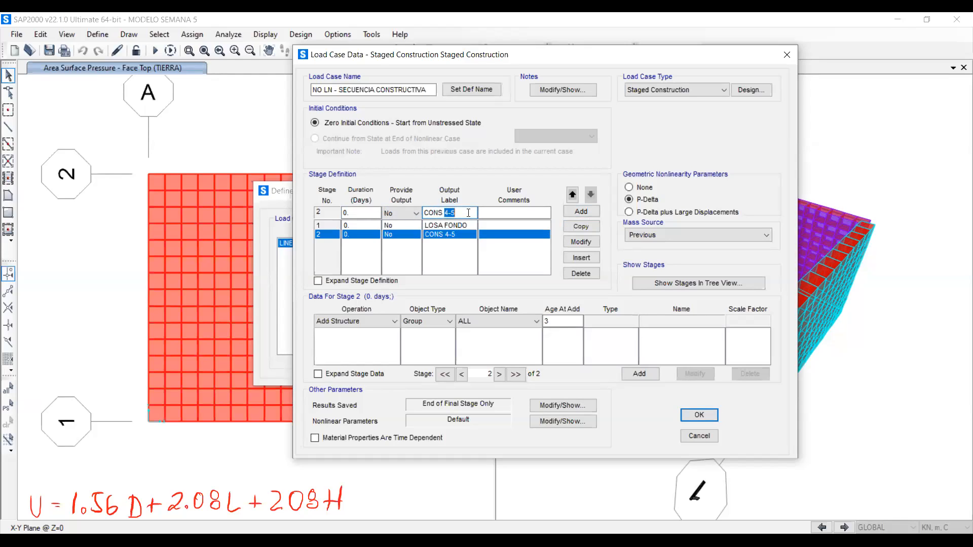
text(2-3)
click(574, 212)
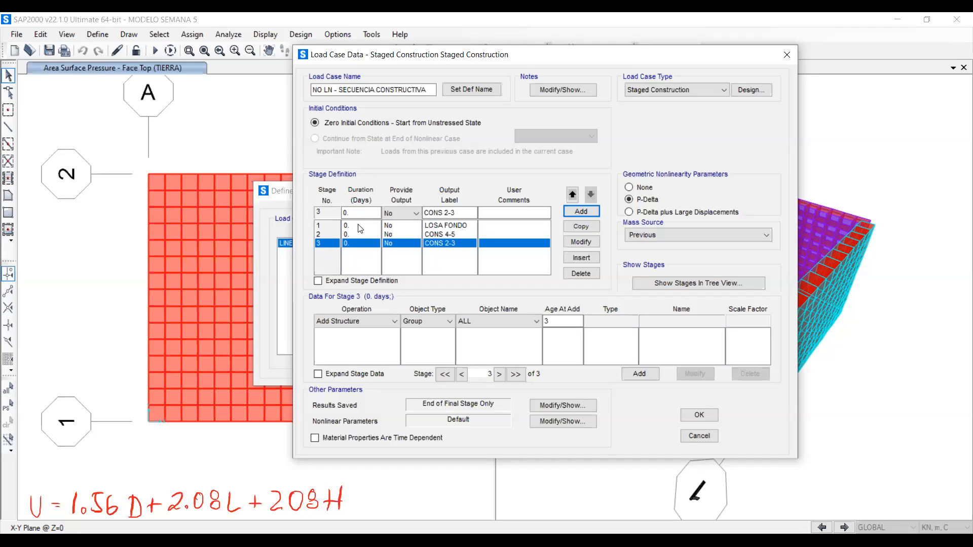
click(441, 226)
click(440, 235)
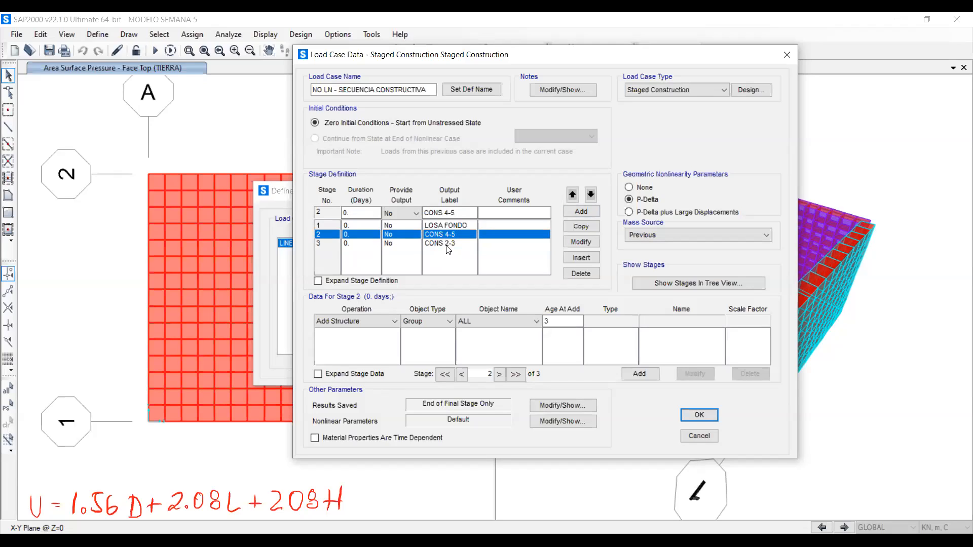
click(448, 245)
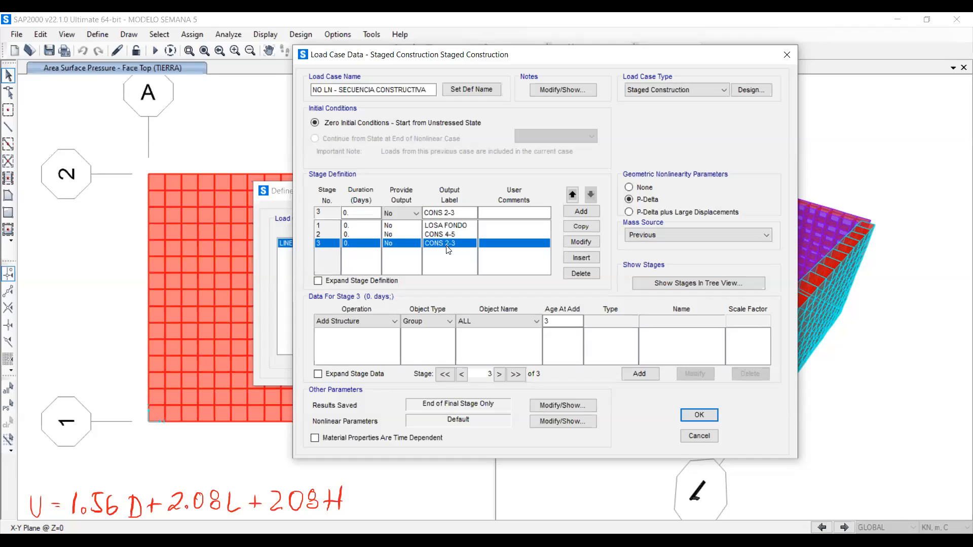
Add two more 0-day stages without output, labelled RELLENO and TAPA.
drag(454, 212, 409, 213)
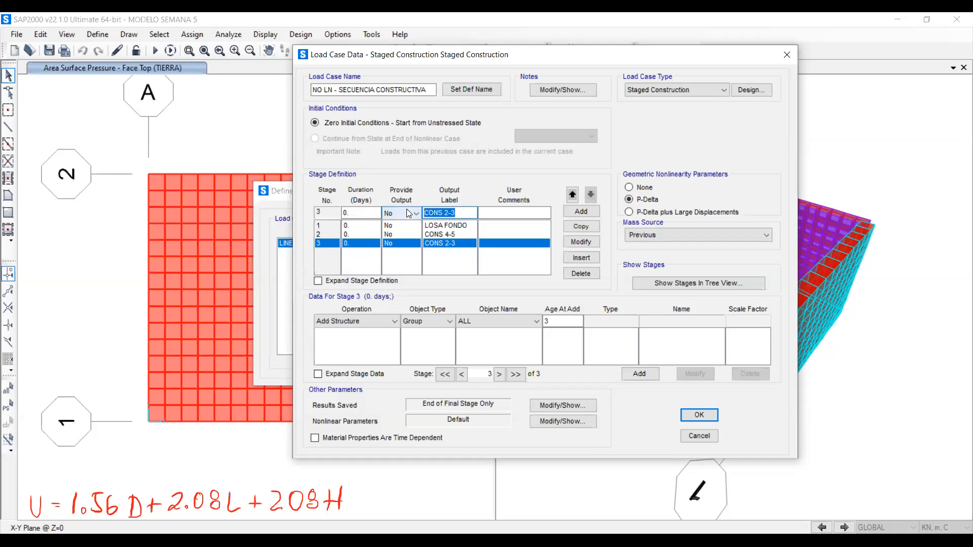
text(RELLENO)
click(592, 211)
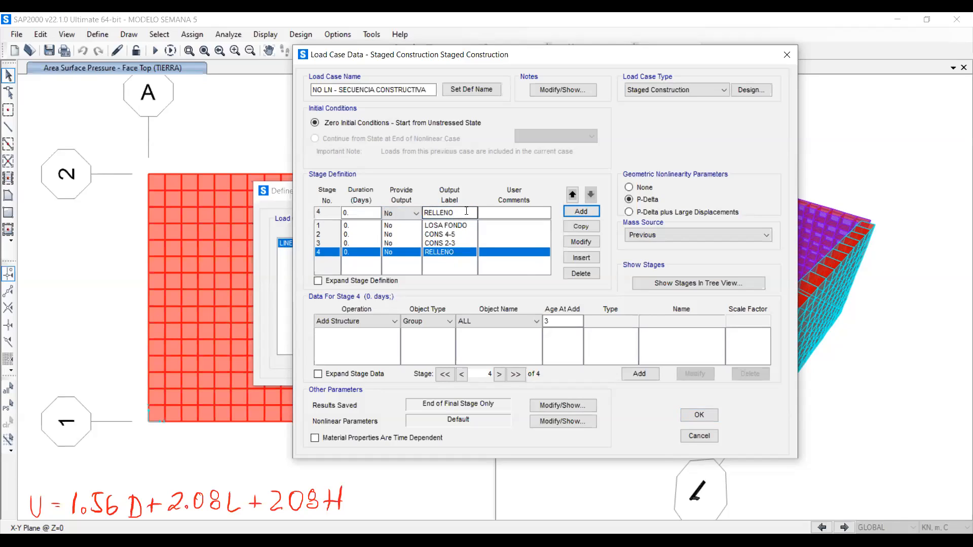
drag(466, 210, 417, 213)
text(TAPA)
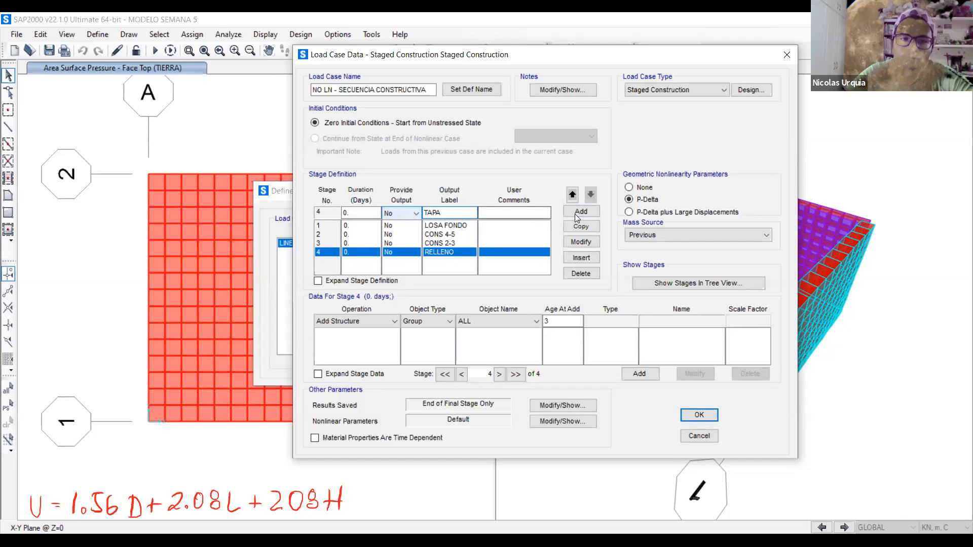
click(576, 213)
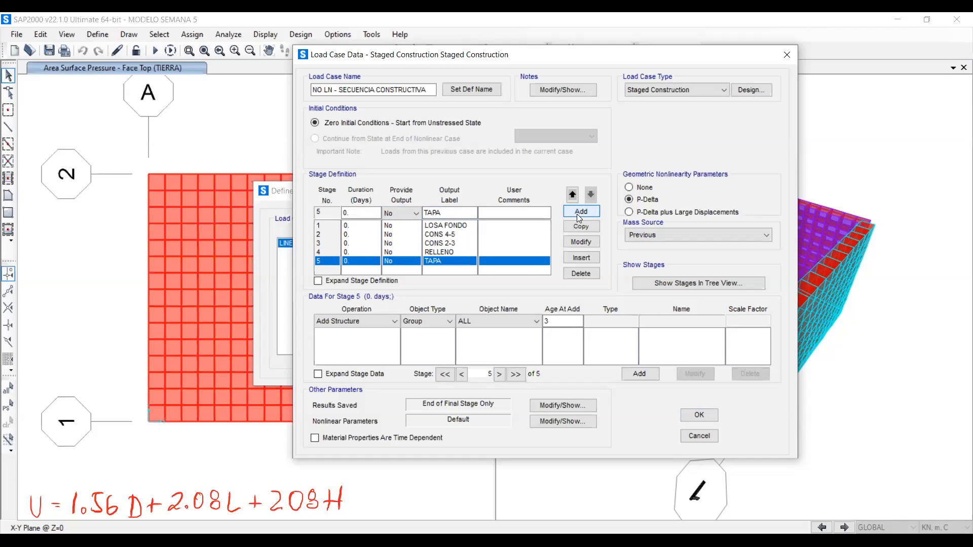
Change the label of stage 4 to RELLENO + TAPA.
click(443, 252)
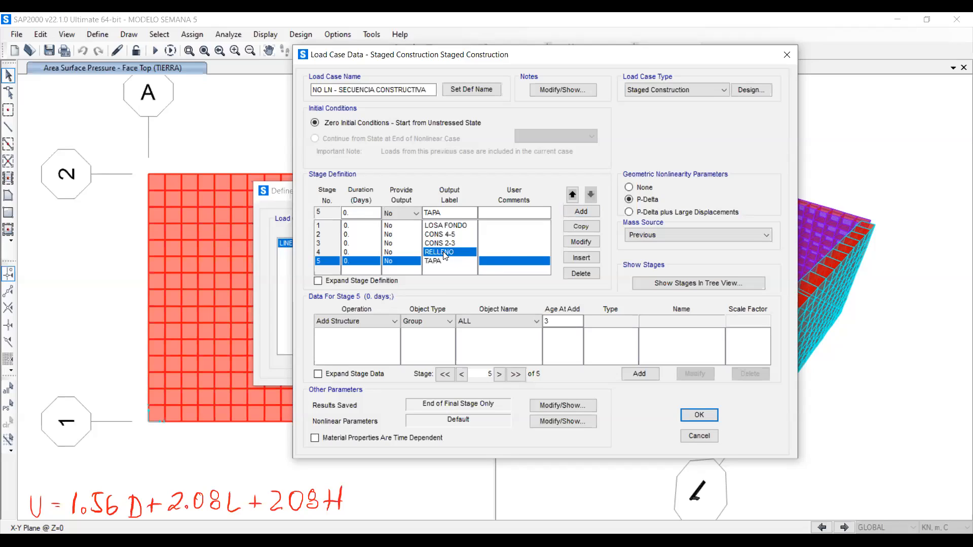
click(435, 261)
click(438, 252)
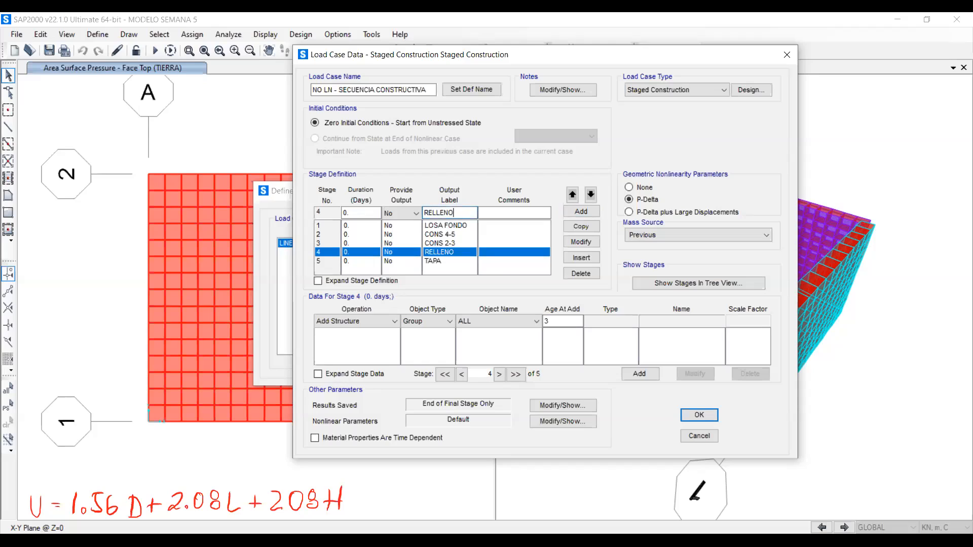
text(+ TAPA)
click(581, 243)
Change the label of stage 5 to VIVA.
click(433, 261)
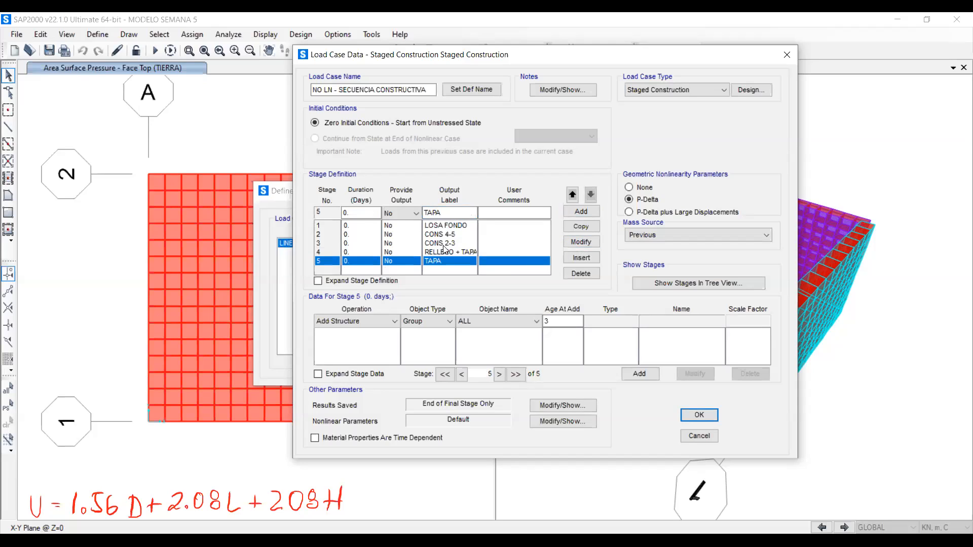
double_click(458, 210)
text(VIVA)
click(580, 242)
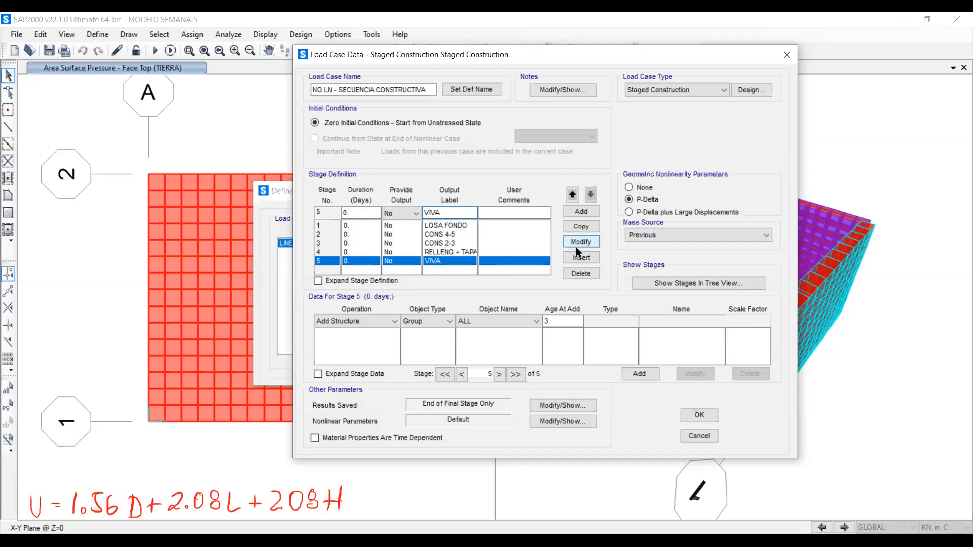
Review the sequence of the five defined construction stages.
click(439, 234)
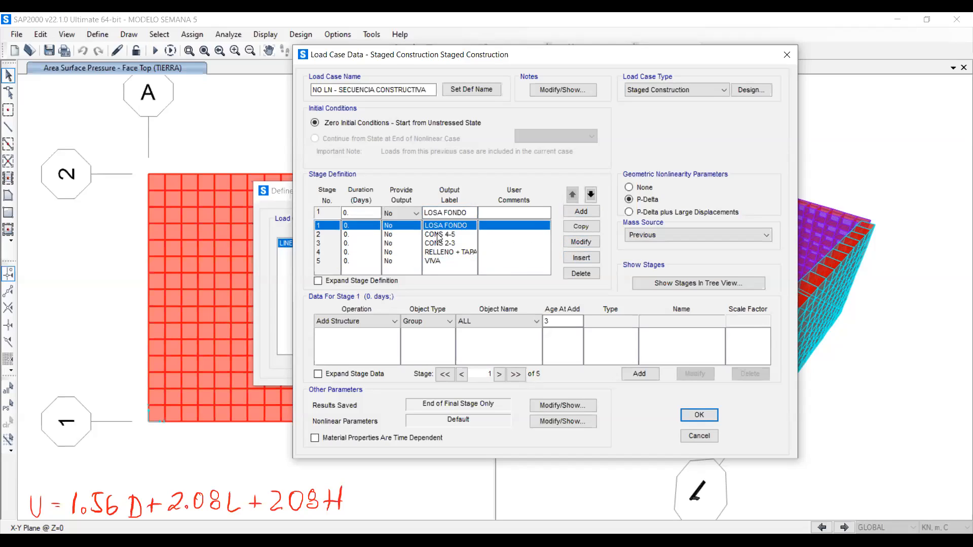
click(439, 243)
click(441, 251)
click(442, 261)
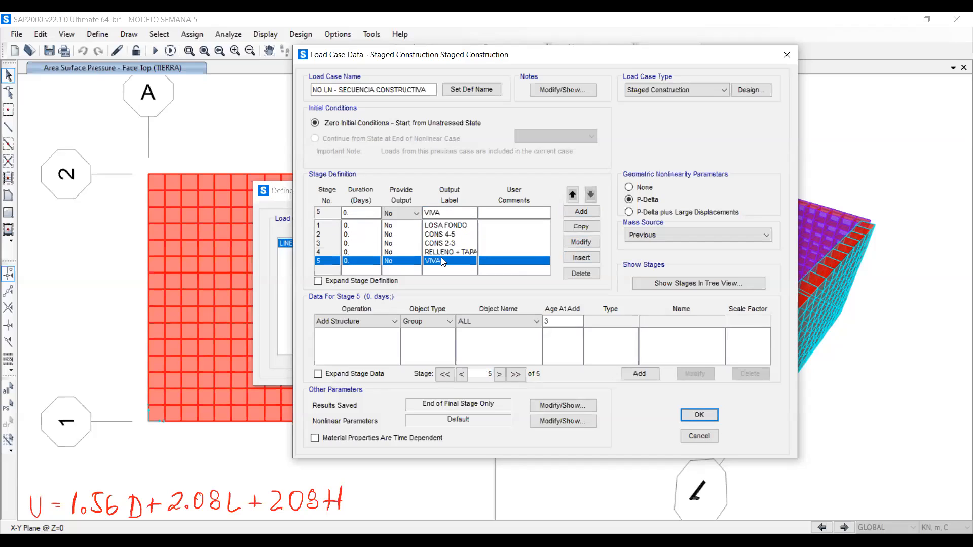
click(440, 243)
click(439, 225)
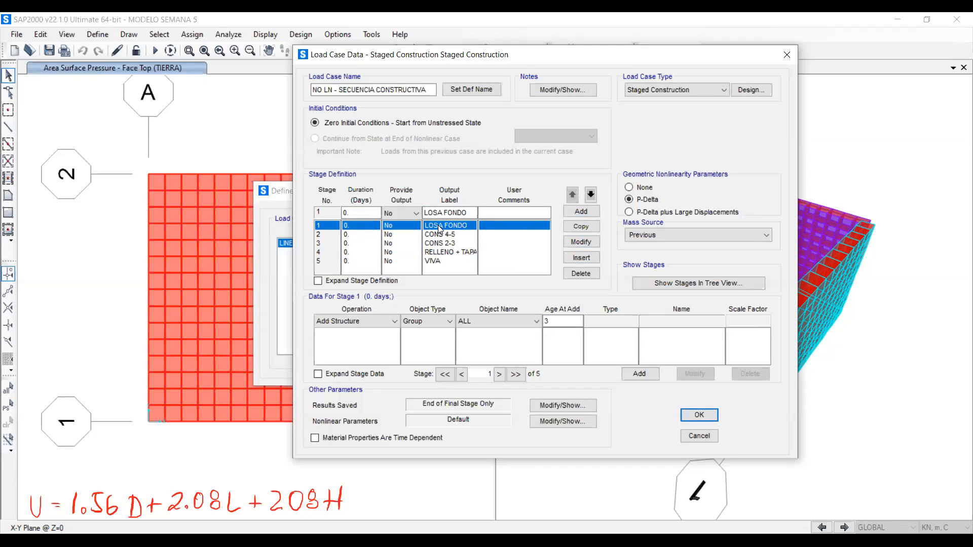
click(443, 261)
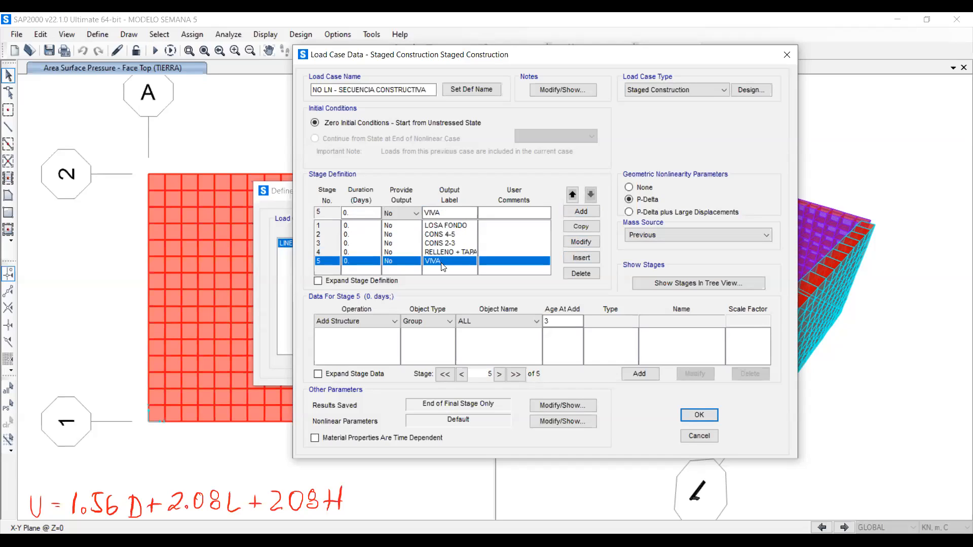
Give the LOSA FONDO stage an Add Structure operation for group Area1 with an age at add of 0.
click(443, 227)
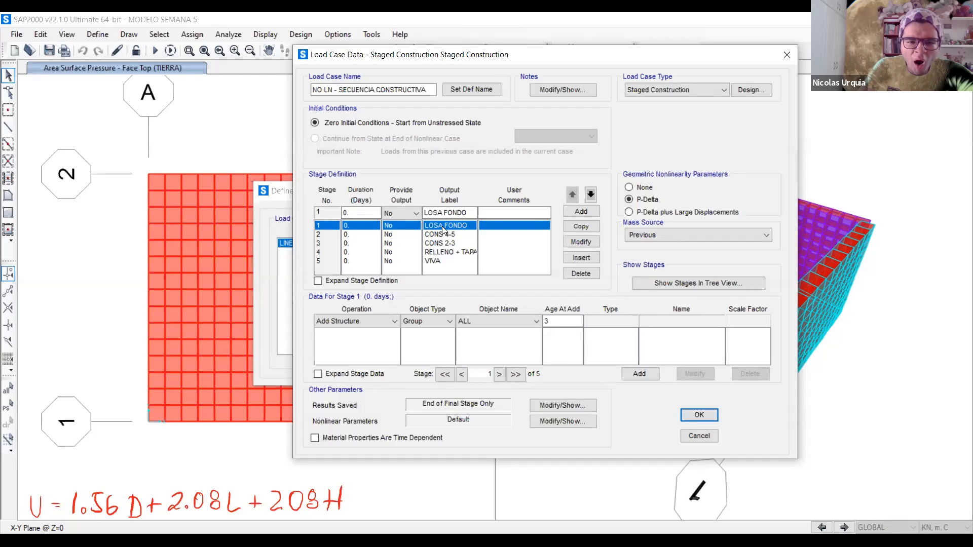
click(376, 319)
click(375, 319)
click(375, 319)
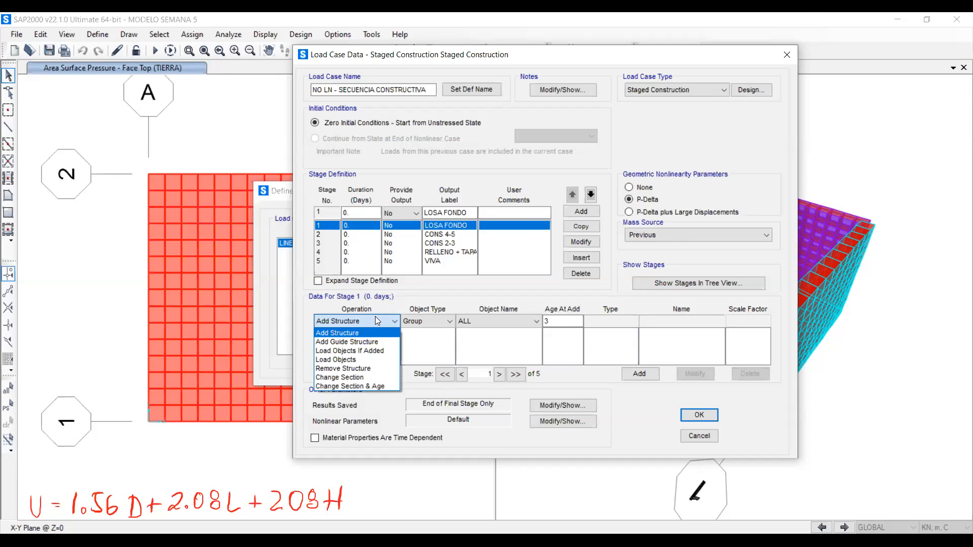
click(360, 333)
click(428, 322)
click(430, 322)
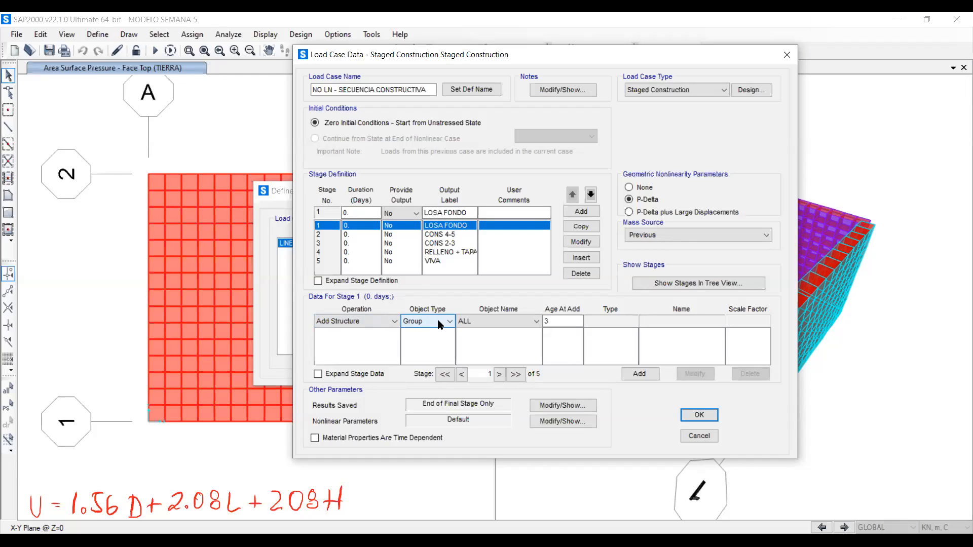
click(500, 321)
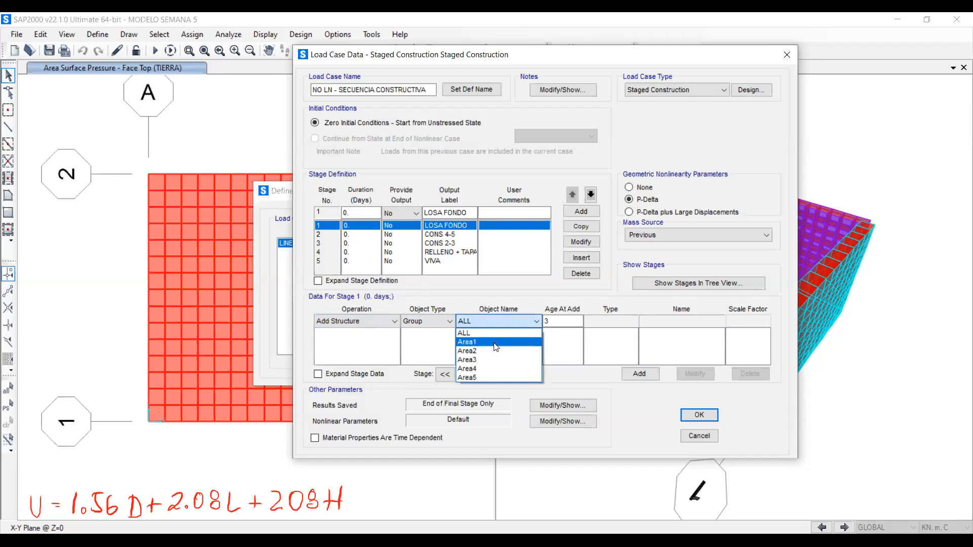
click(496, 342)
key(Tab)
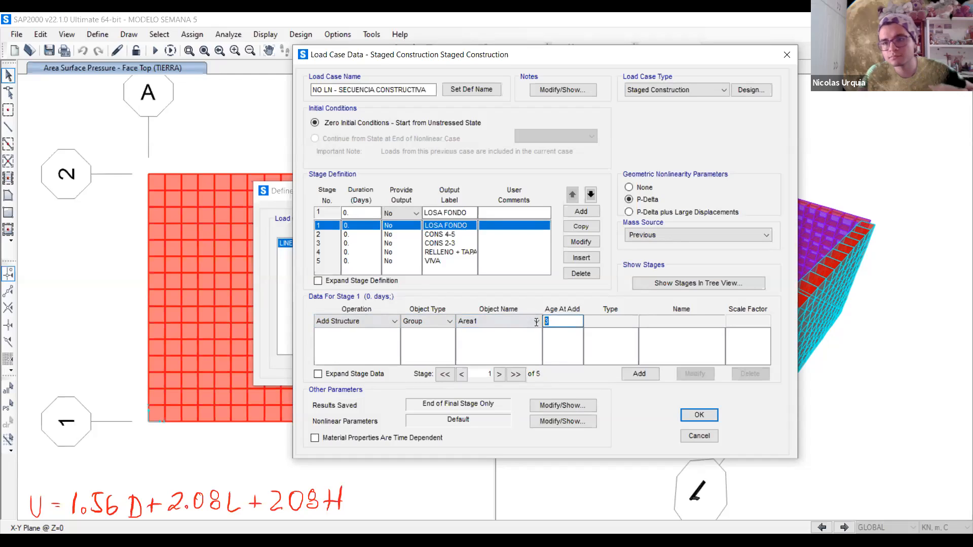
text(0)
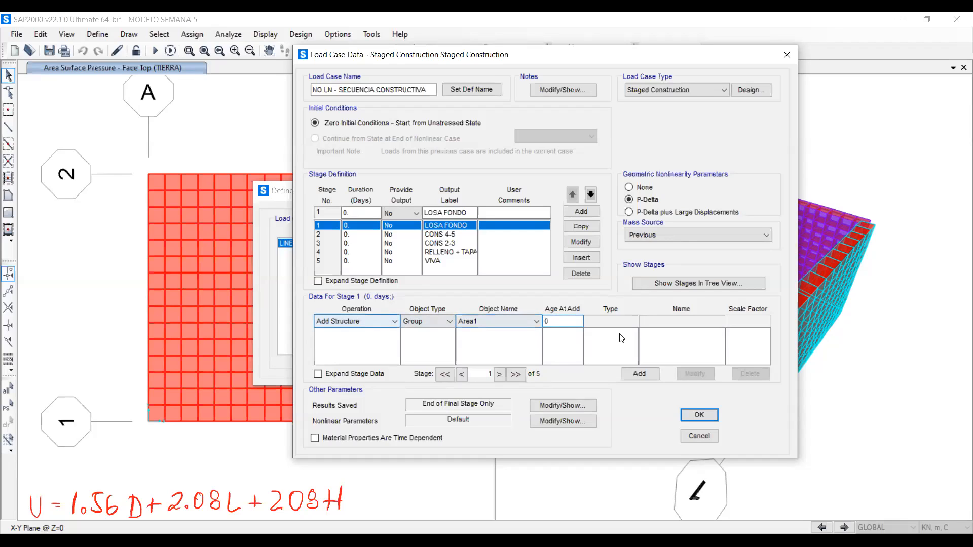
click(639, 374)
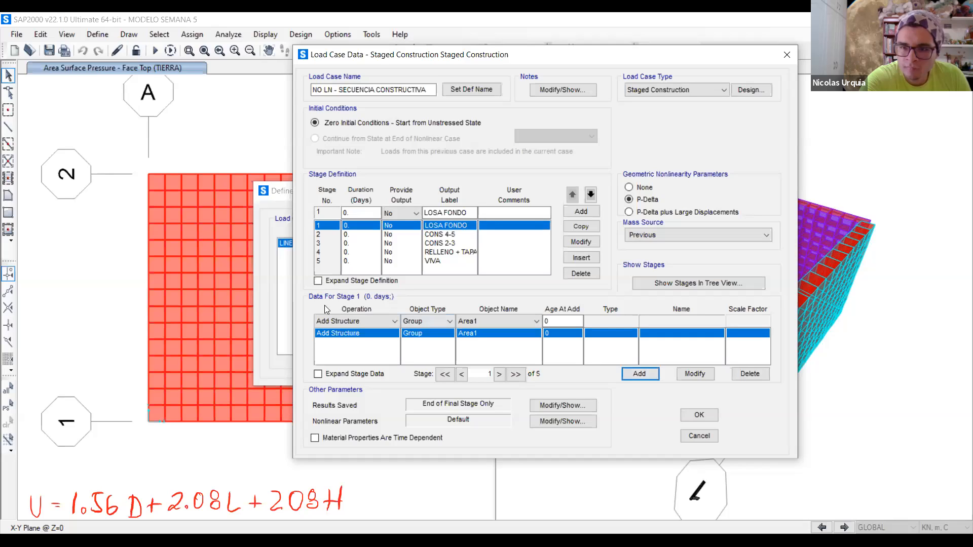
Add a Load Objects If Added operation to the LOSA FONDO stage for group Area1, using load pattern MUERTA1 with scale factor 1.56.
click(349, 320)
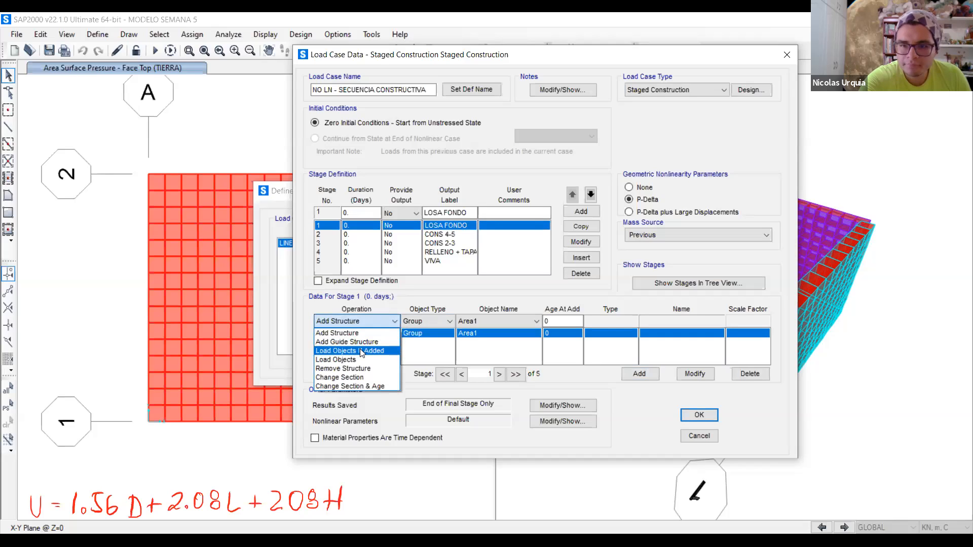
click(361, 351)
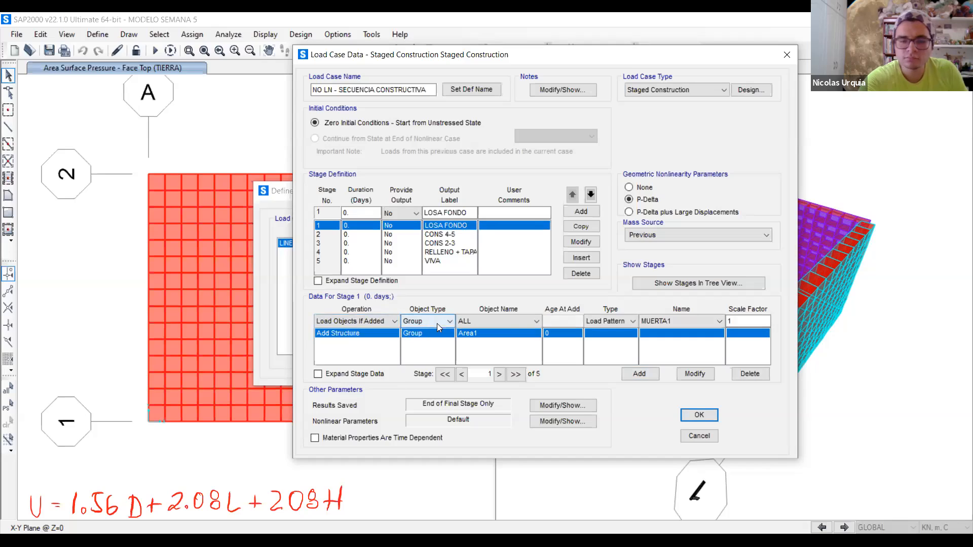
click(528, 322)
click(525, 343)
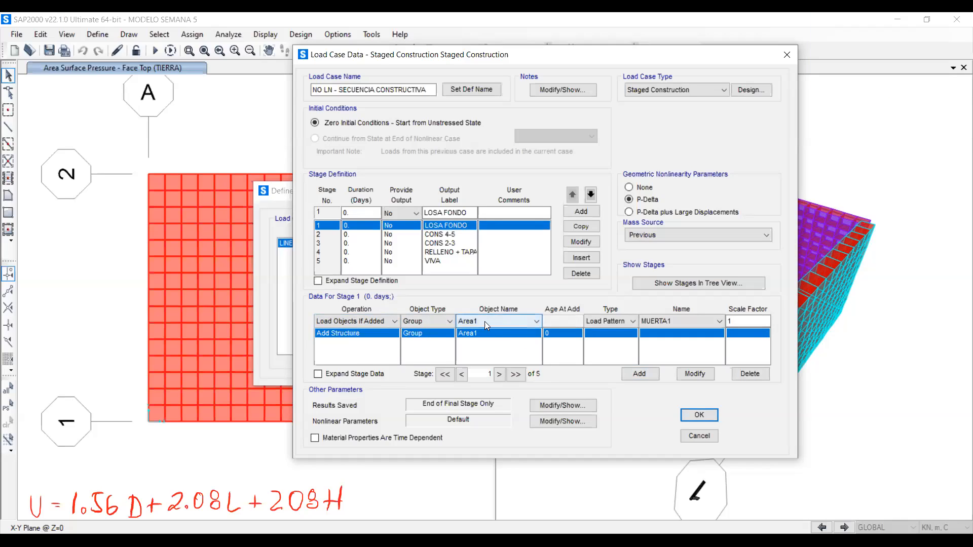
click(620, 321)
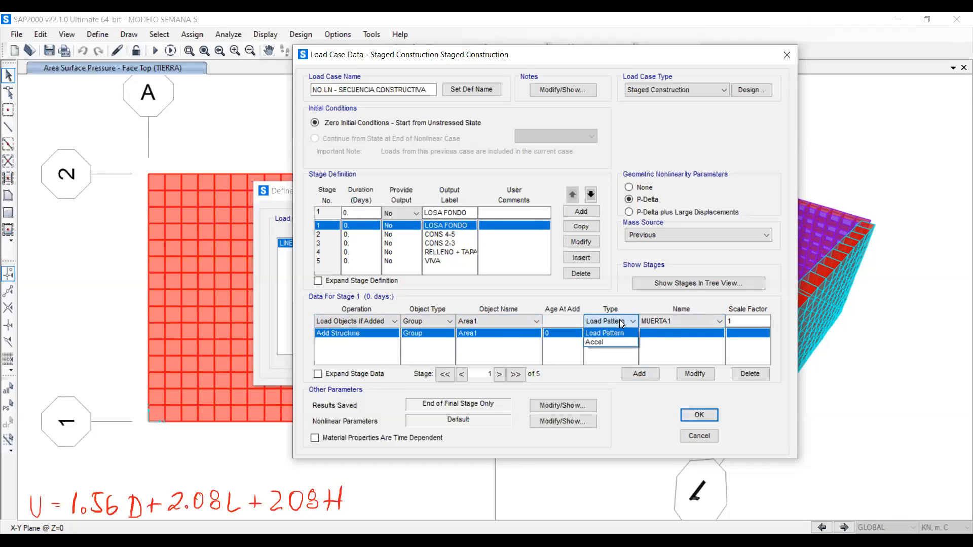
click(619, 320)
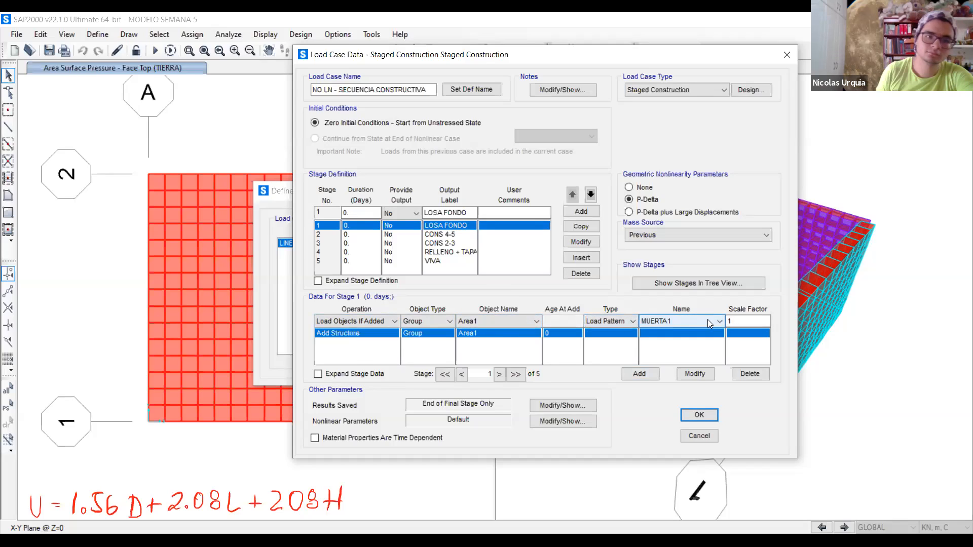
click(739, 323)
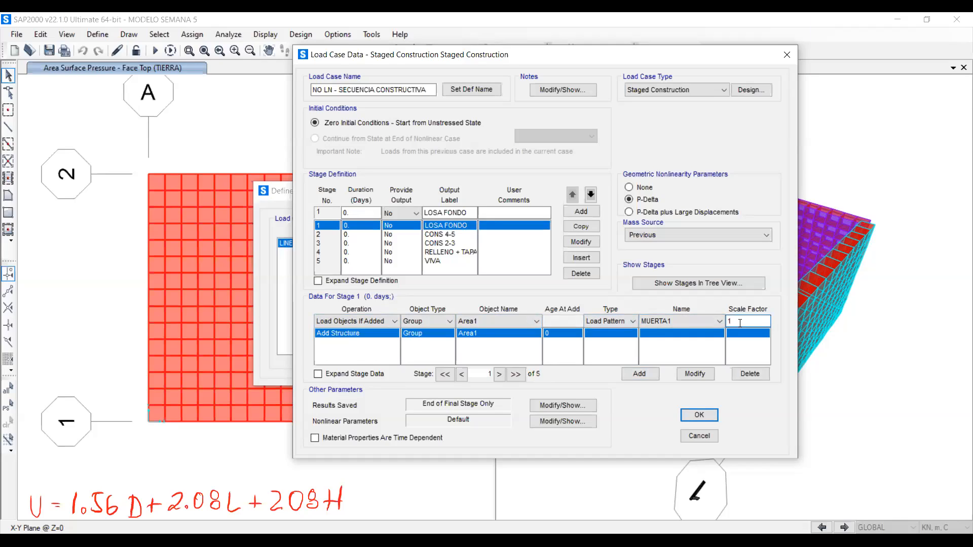
text(.56)
click(639, 374)
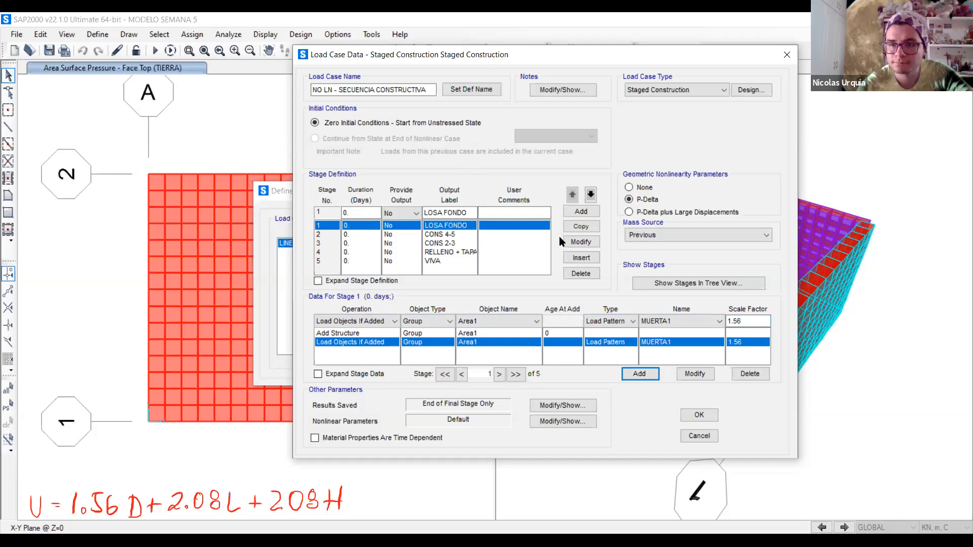
Give the CONS 4-5 stage an Add Structure operation for group Area4 with an age at add of 0.
click(439, 235)
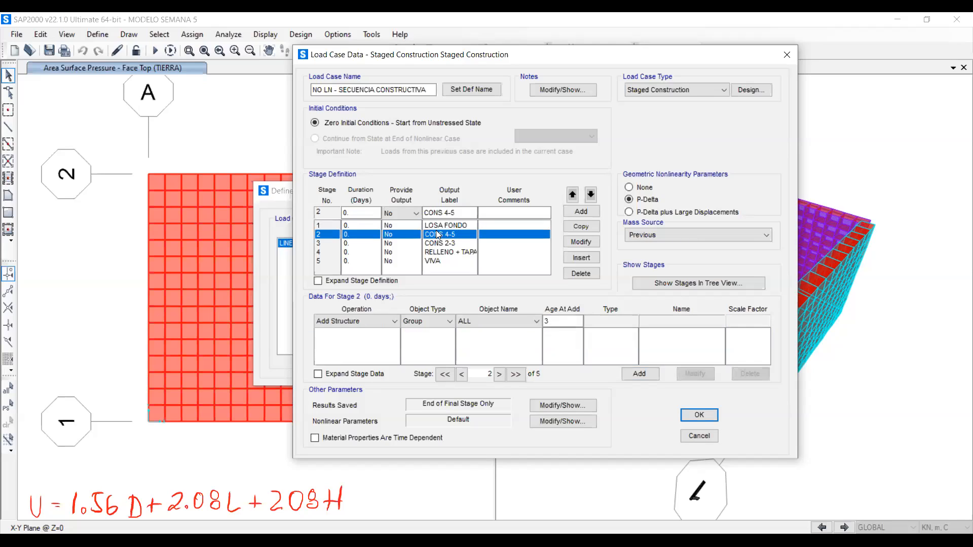
click(498, 322)
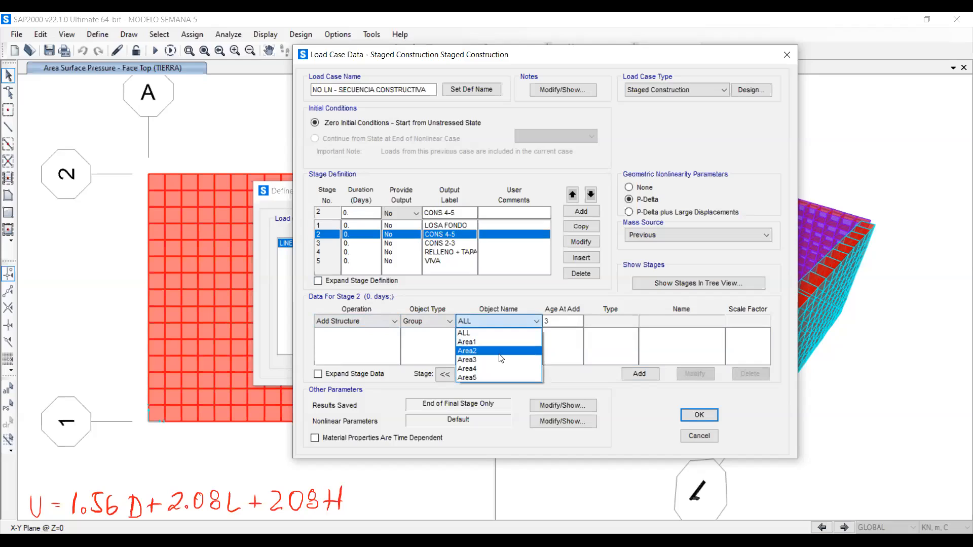
click(500, 369)
double_click(555, 322)
text(0)
click(639, 373)
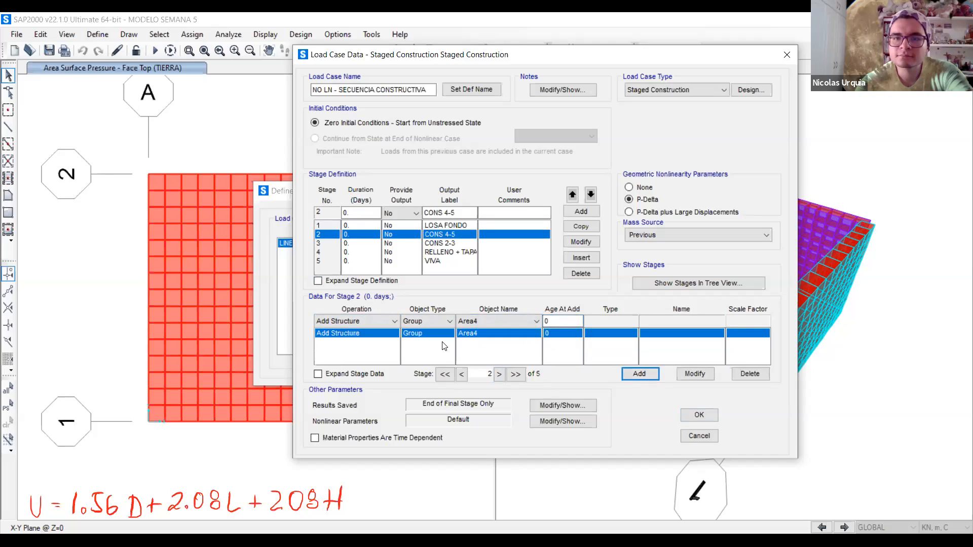
Add a Load Objects If Added operation to the CONS 4-5 stage for group Area4, with load pattern MUERTA1 scaled by 1.56.
click(375, 323)
click(378, 349)
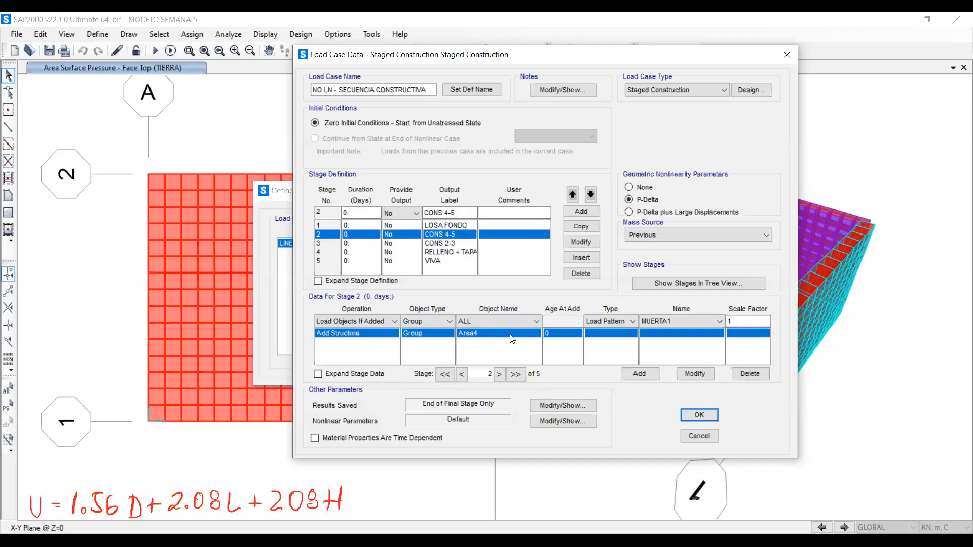
click(516, 321)
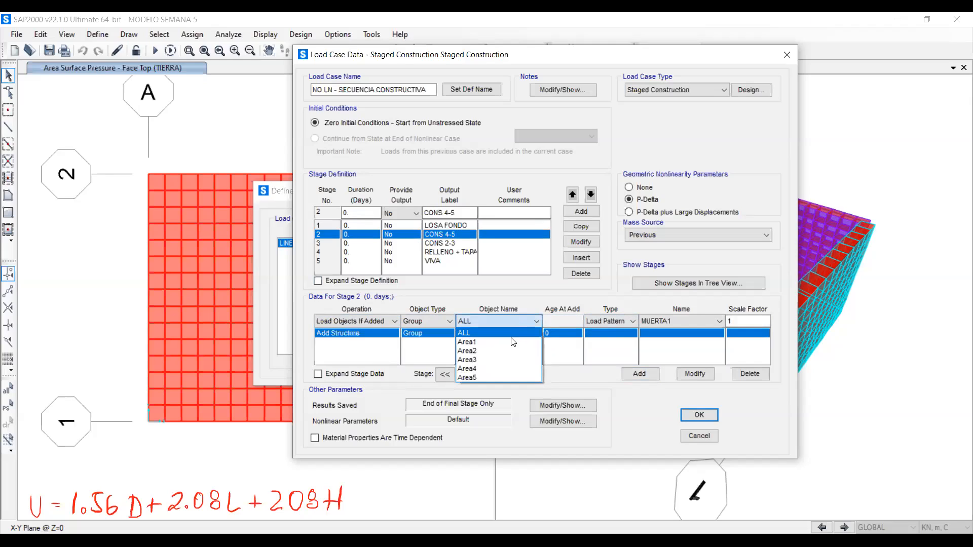
click(503, 367)
click(749, 321)
text(.56)
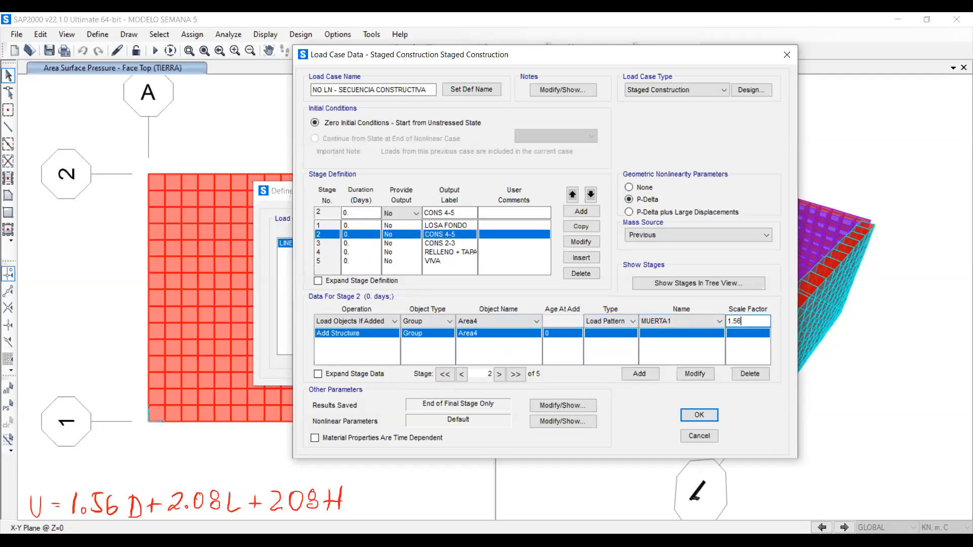
click(641, 375)
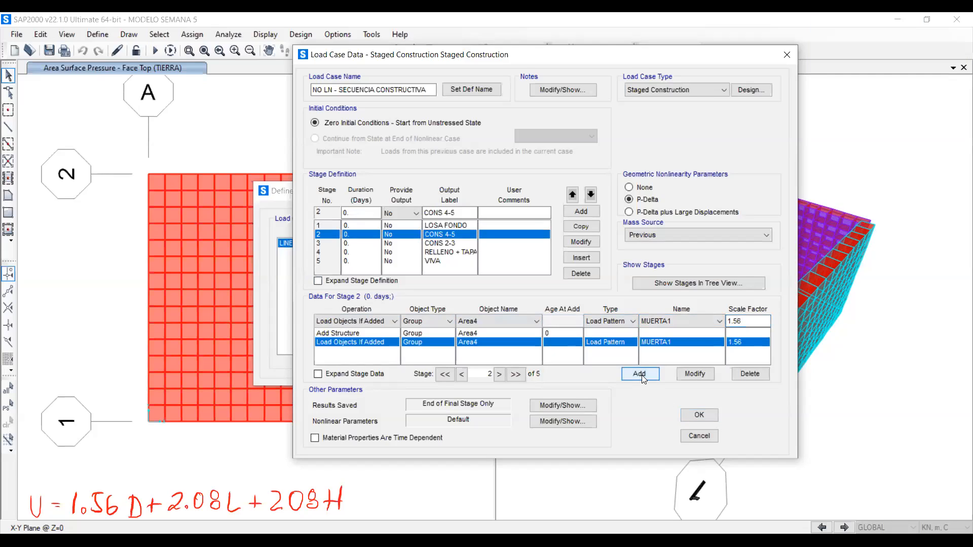
Add a second Add Structure operation to the CONS 4-5 stage for group Area5 with an age at add of 0.
click(337, 322)
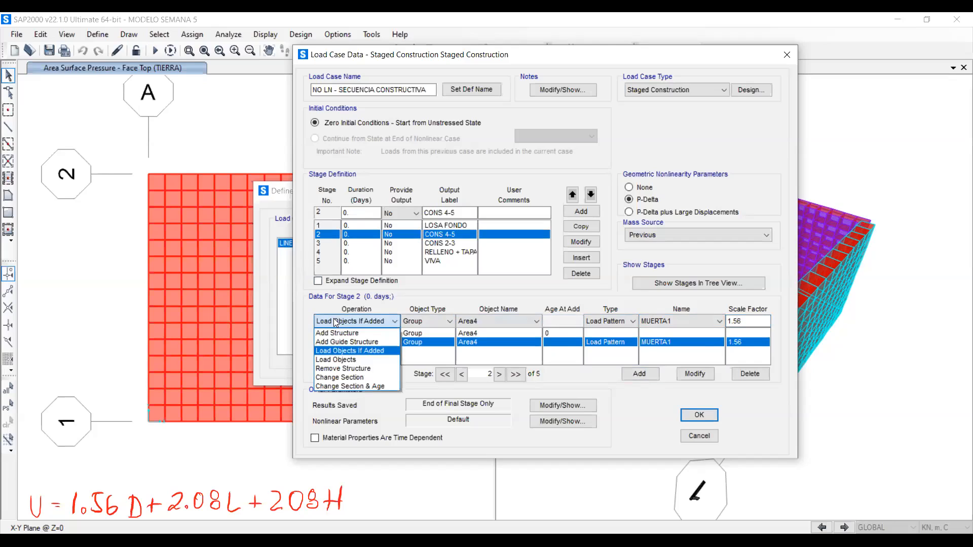
click(338, 334)
click(497, 320)
click(498, 378)
double_click(553, 320)
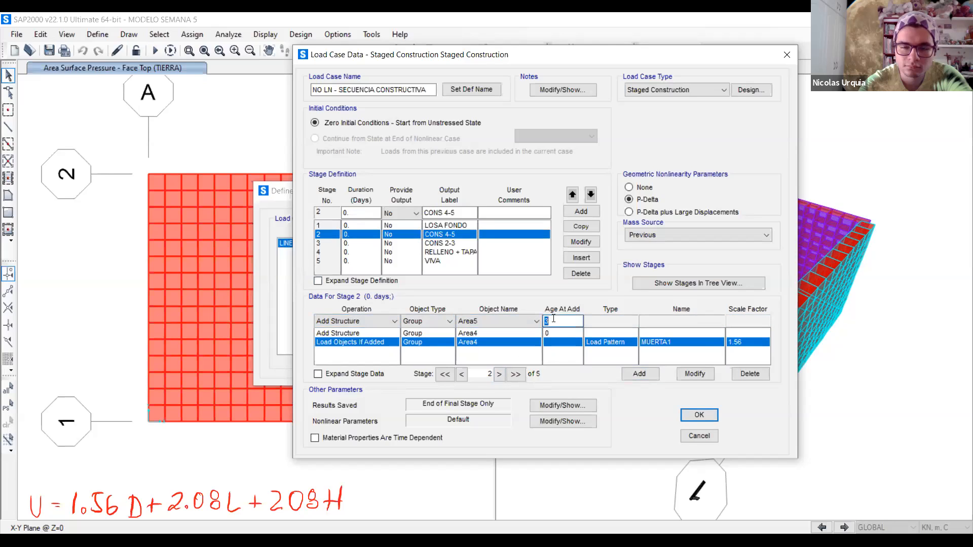
text(0)
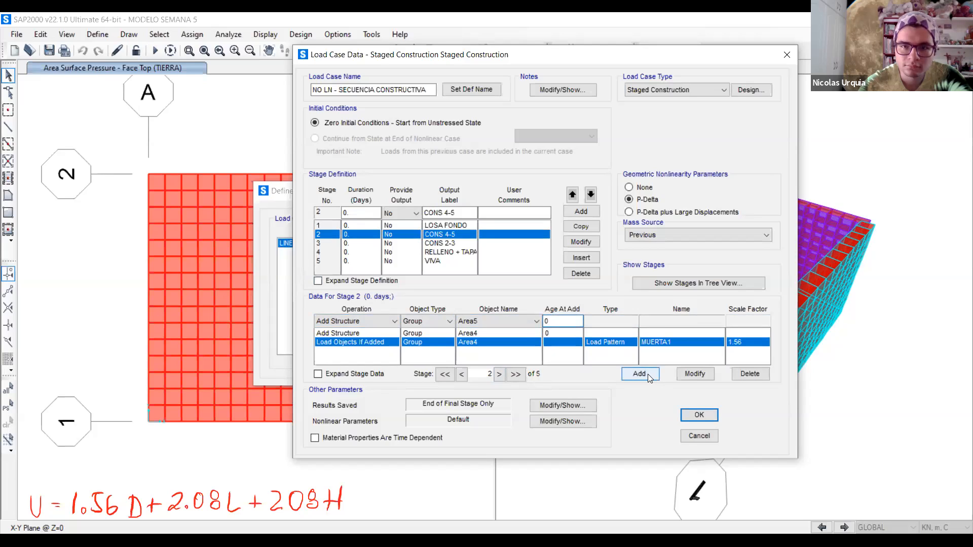
click(643, 374)
Add a Load Objects If Added operation to the CONS 4-5 stage for group Area5, with load pattern MUERTA1 scaled by 1.56.
click(348, 322)
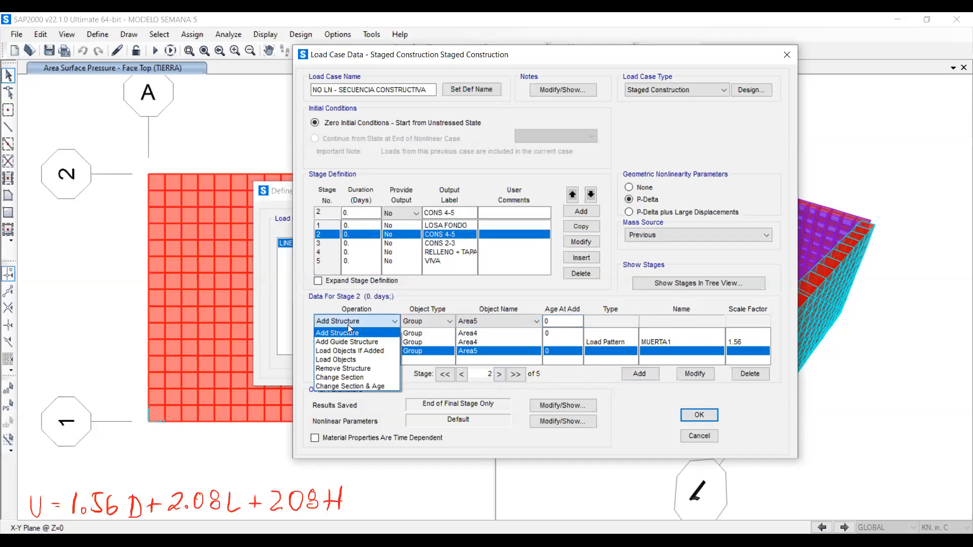
click(363, 352)
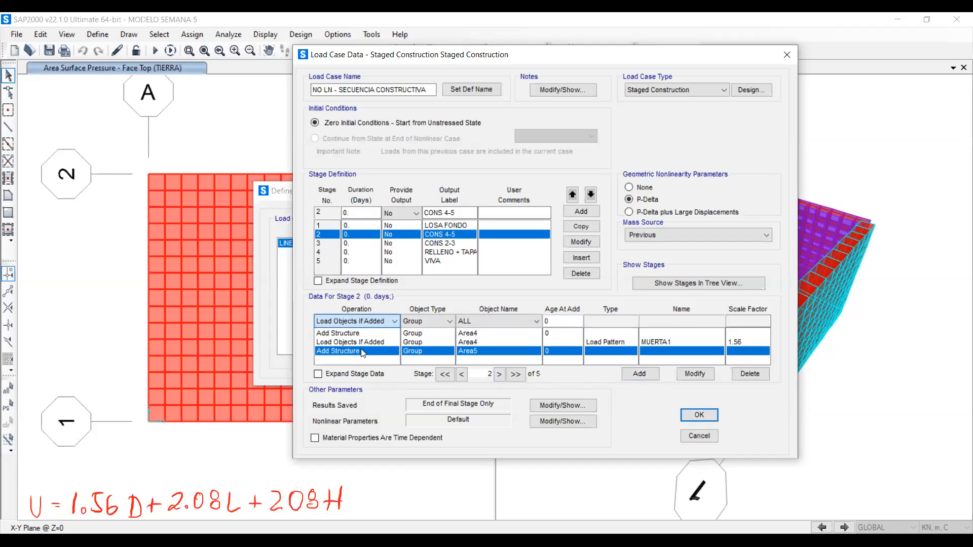
click(498, 316)
click(486, 378)
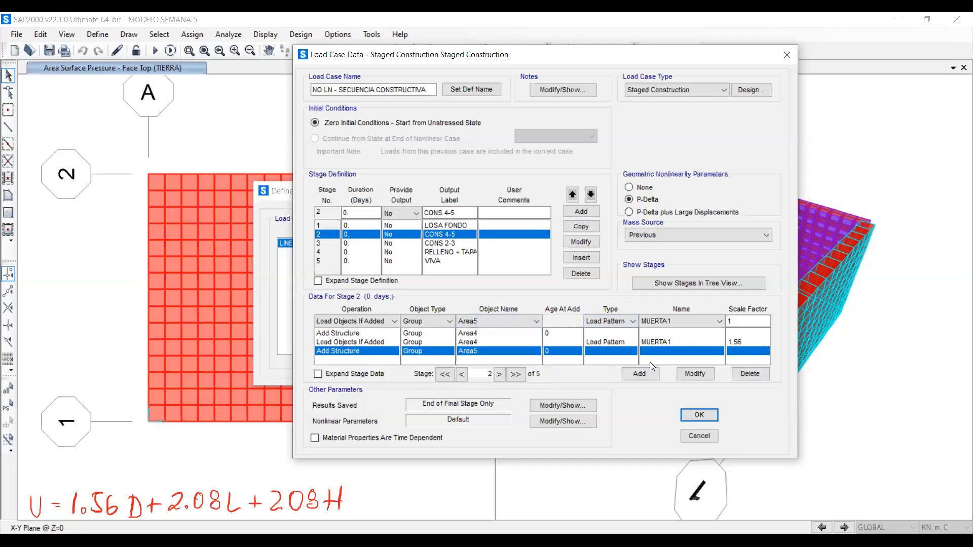
click(742, 320)
text(.56)
click(640, 373)
click(351, 334)
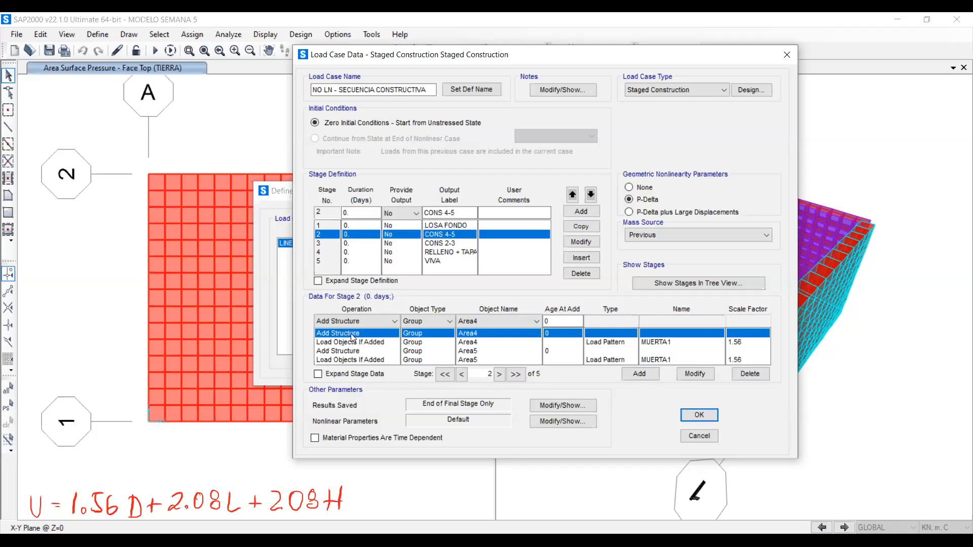
click(352, 342)
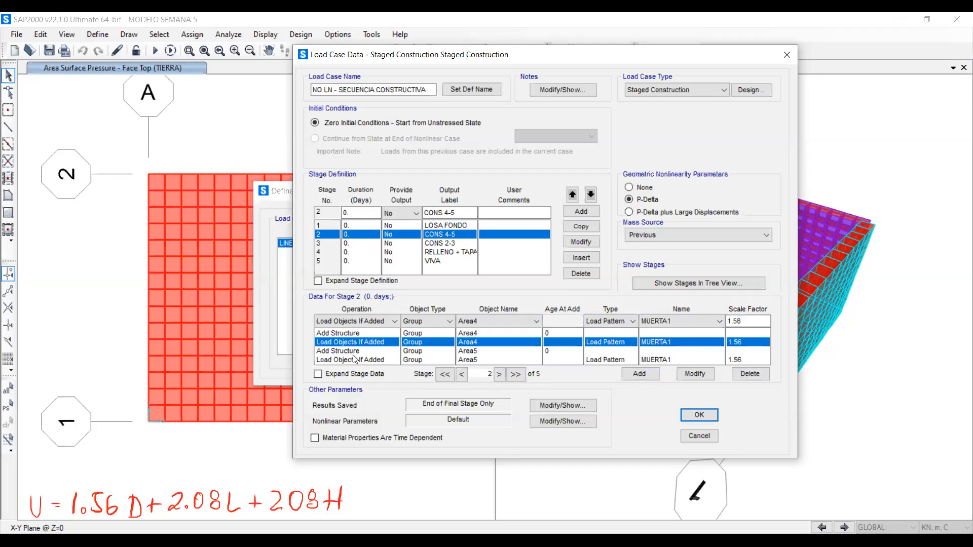
click(353, 351)
click(357, 359)
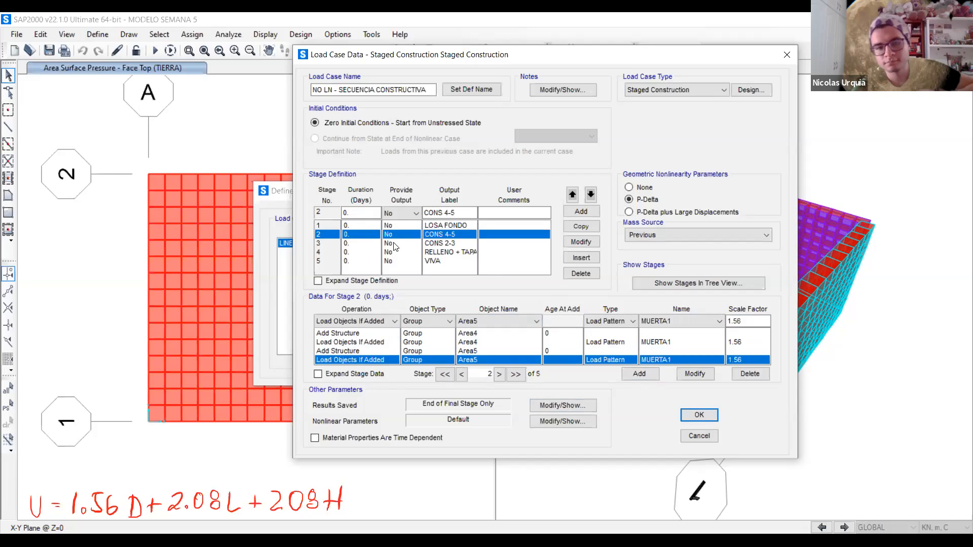
Give the CONS 2-3 stage an Add Structure operation for group Area2 with an age at add of 0.
click(376, 244)
click(520, 322)
click(520, 322)
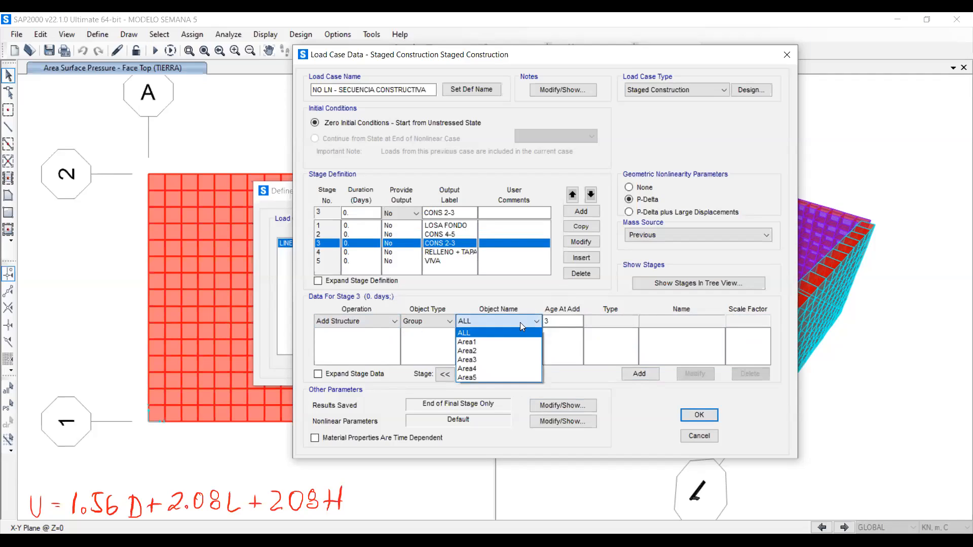
click(508, 354)
text(0)
click(638, 374)
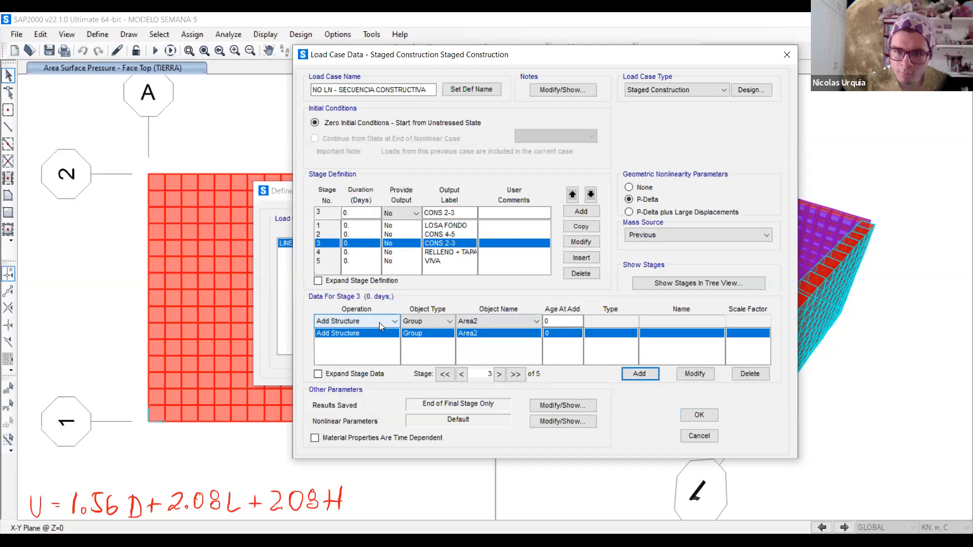
Add a Load Objects If Added operation to the CONS 2-3 stage for group Area2, with load pattern MUERTA1 scaled by 1.56.
click(379, 322)
click(354, 349)
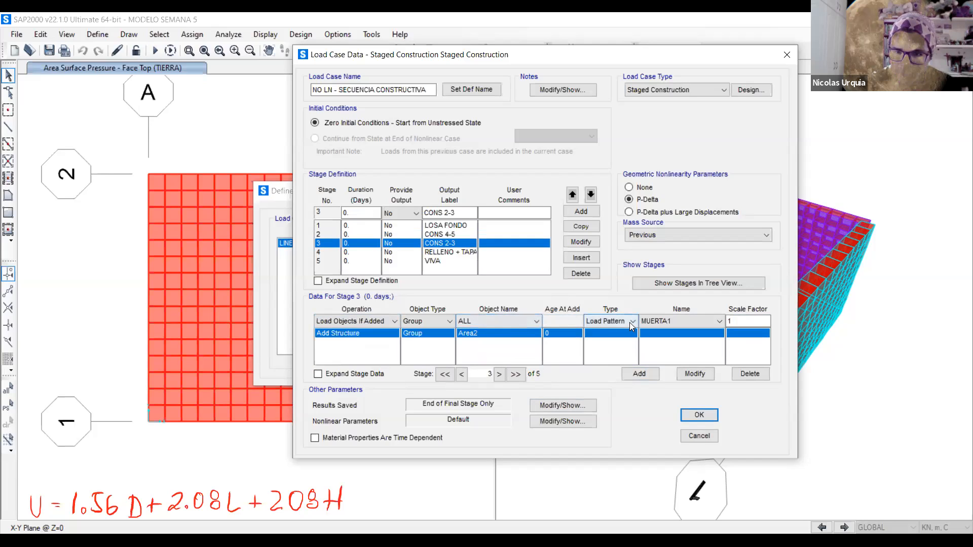
click(506, 320)
click(487, 349)
click(741, 321)
text(.56)
click(638, 373)
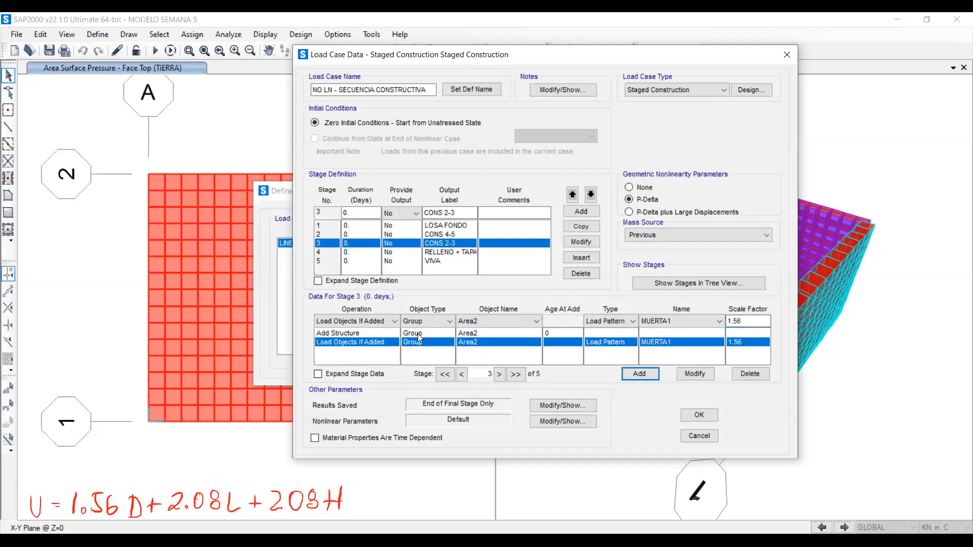
Add a second Add Structure operation to the CONS 2-3 stage for group Area3 with an age at add of 0.
click(340, 322)
click(347, 332)
click(514, 322)
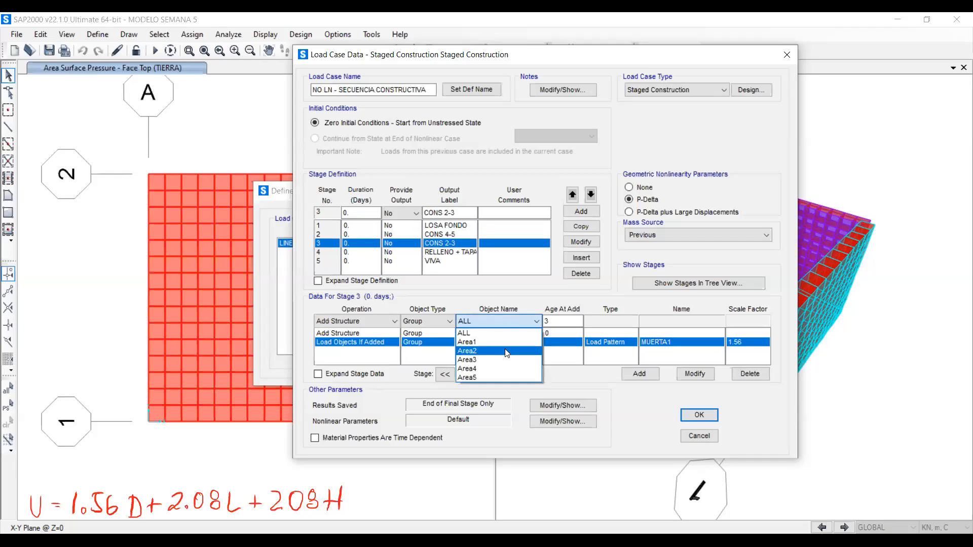
click(505, 360)
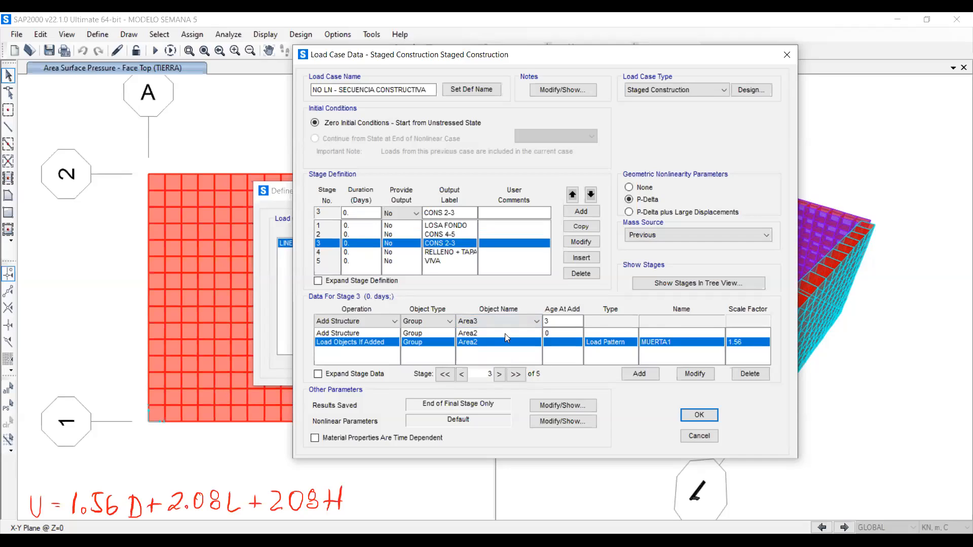
click(639, 374)
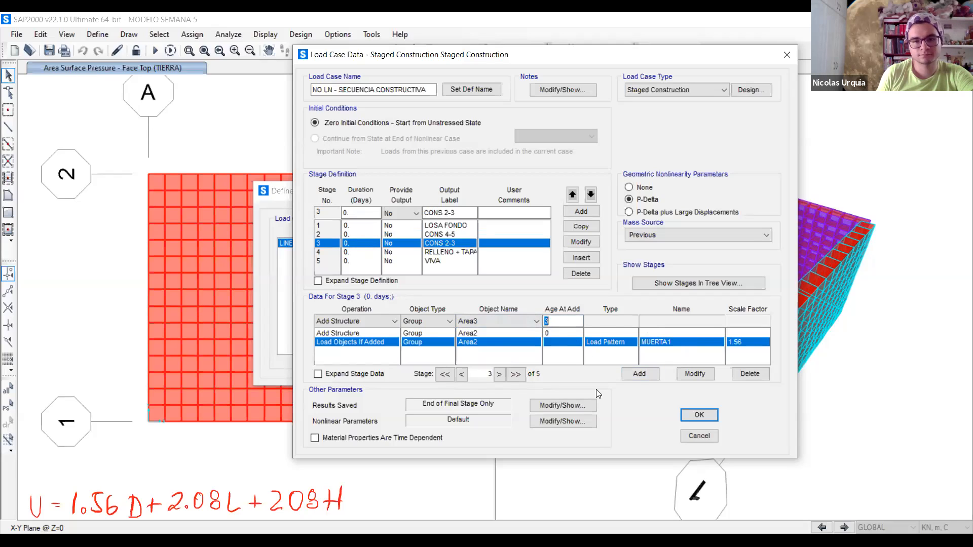
text(0)
click(637, 374)
Add a Load Objects If Added operation to the CONS 2-3 stage for group Area3, with load pattern MUERTA1 scaled by 1.56.
click(367, 319)
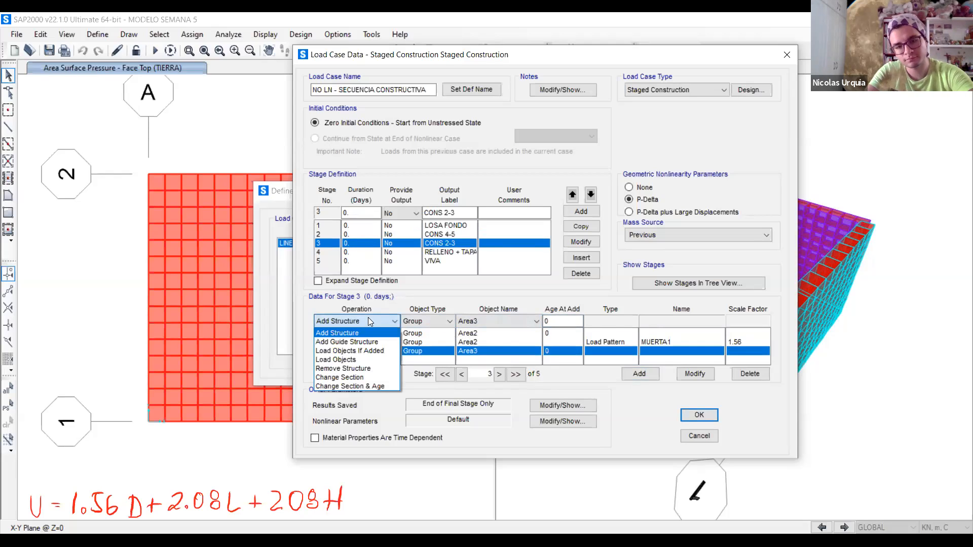
click(350, 351)
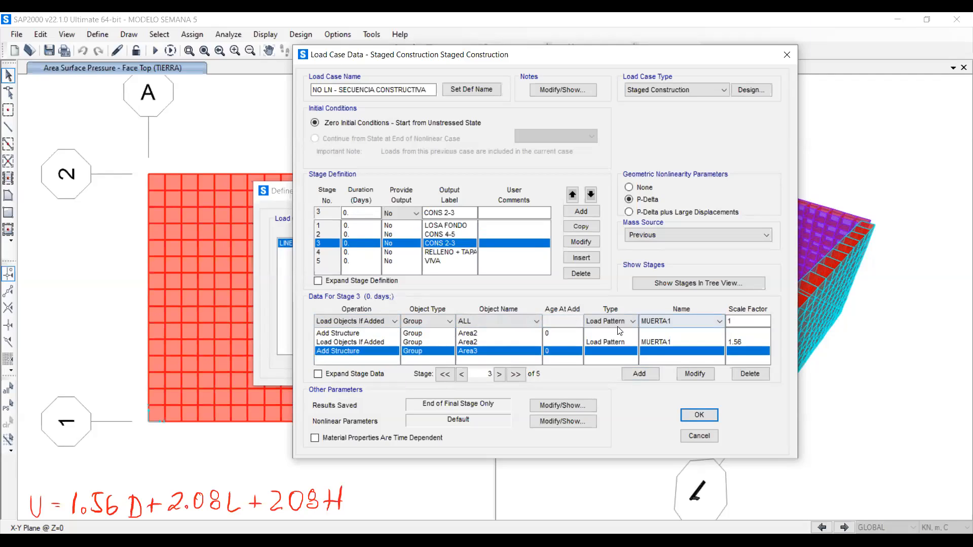
click(499, 323)
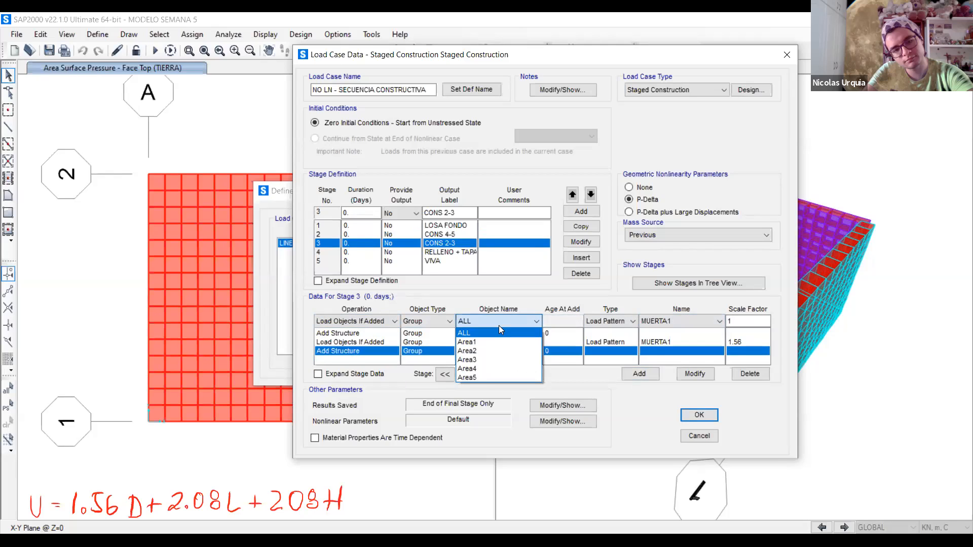
click(494, 359)
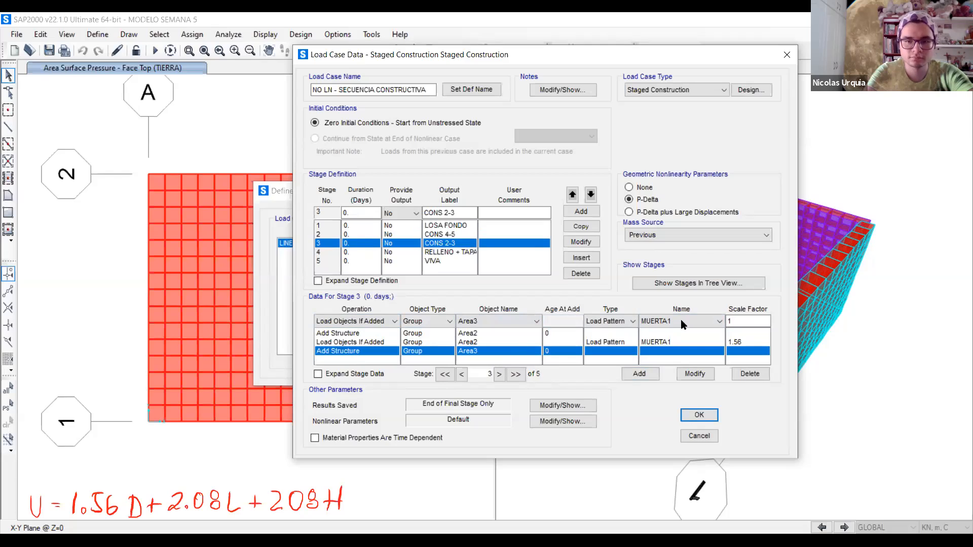
click(746, 321)
text(56)
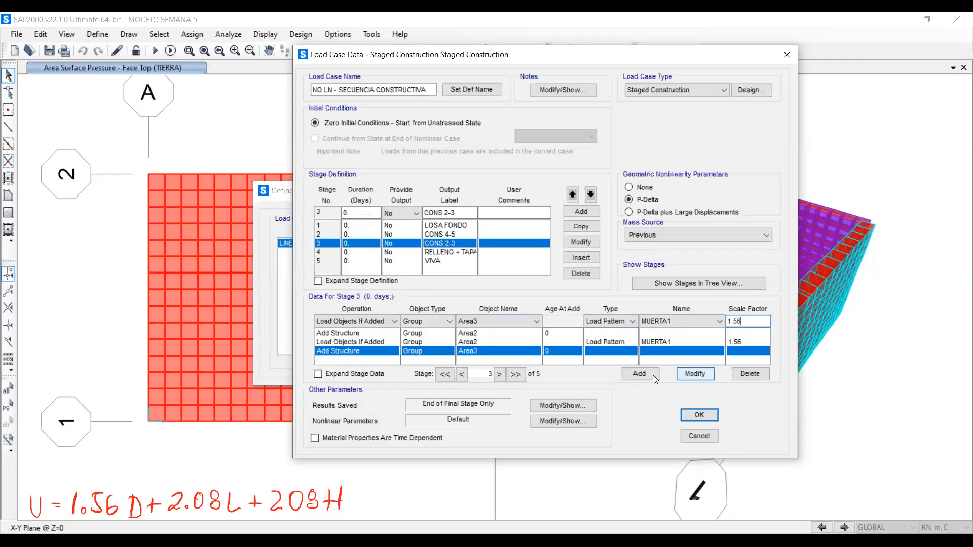
click(645, 375)
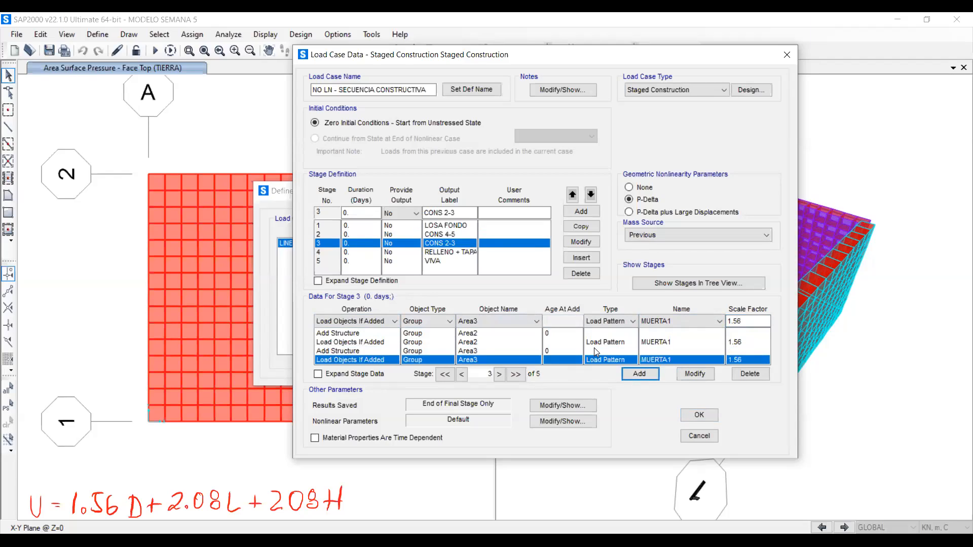
Give the RELLENO + TAPA stage a Load Objects If Added operation for group ALL, with load pattern TIERRA scaled by 2.08.
click(347, 254)
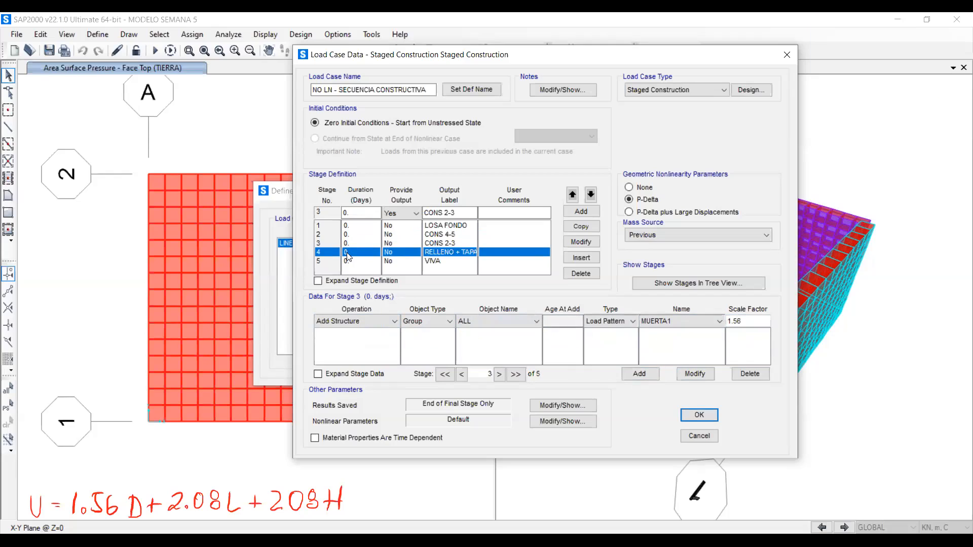
click(376, 319)
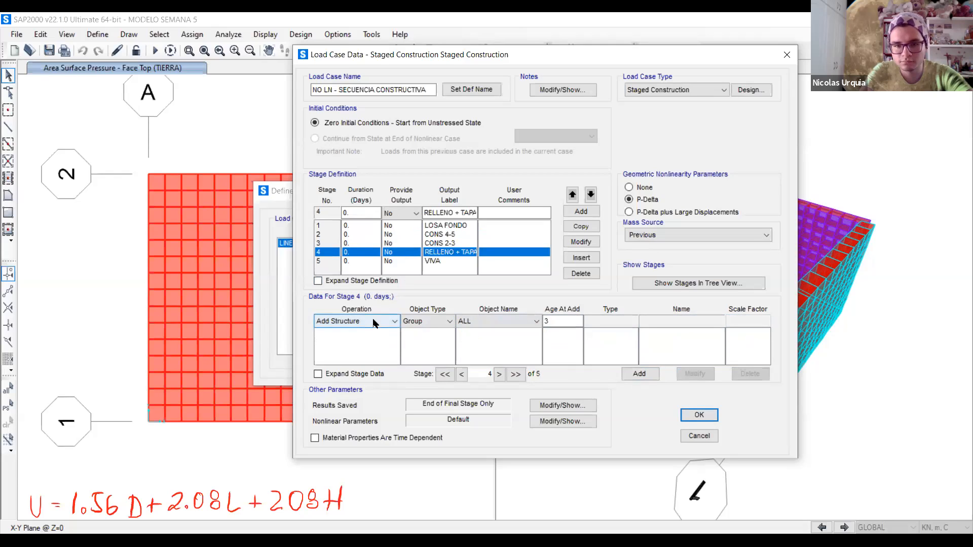
click(374, 322)
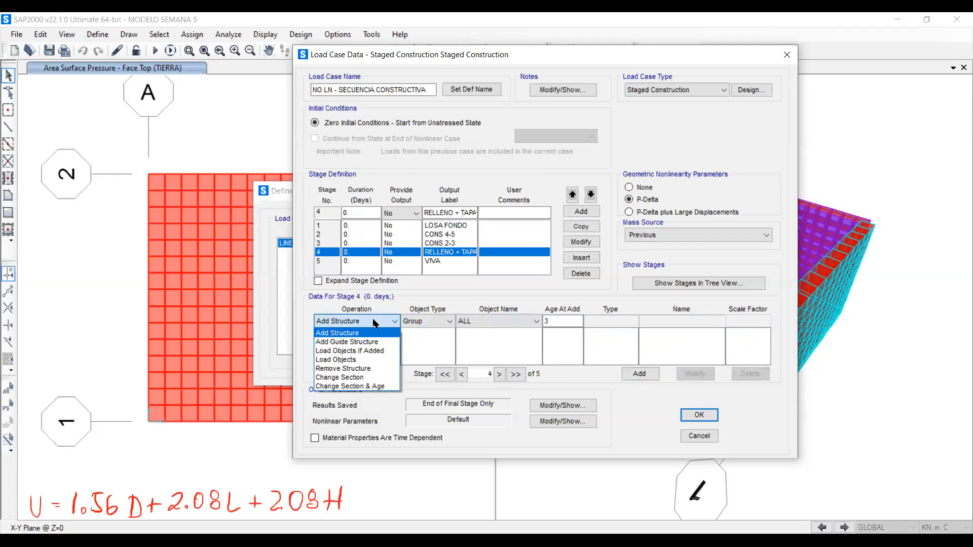
click(377, 351)
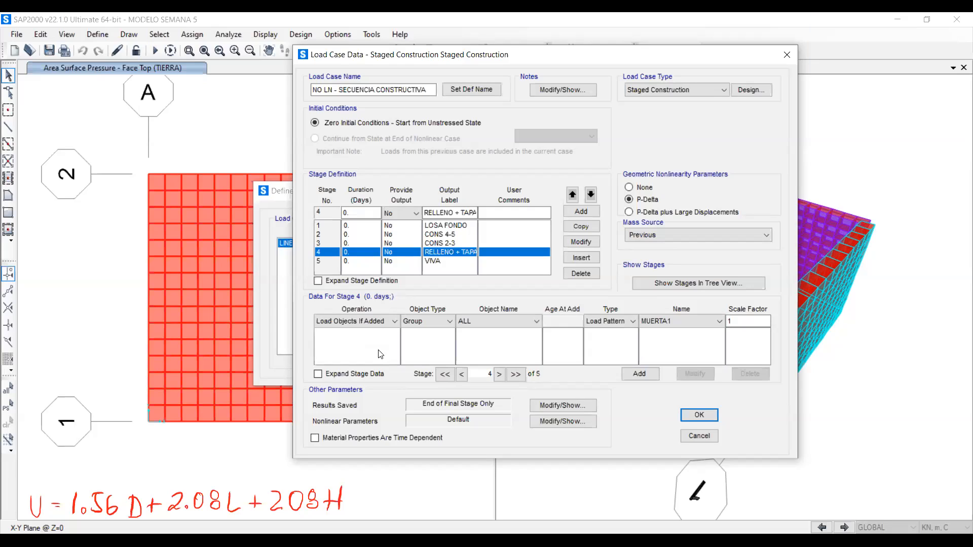
click(671, 322)
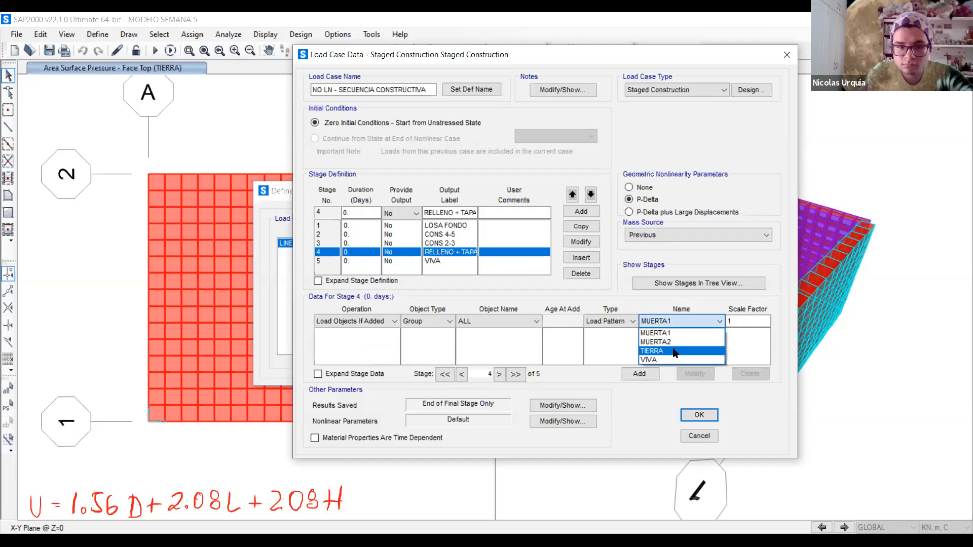
click(673, 351)
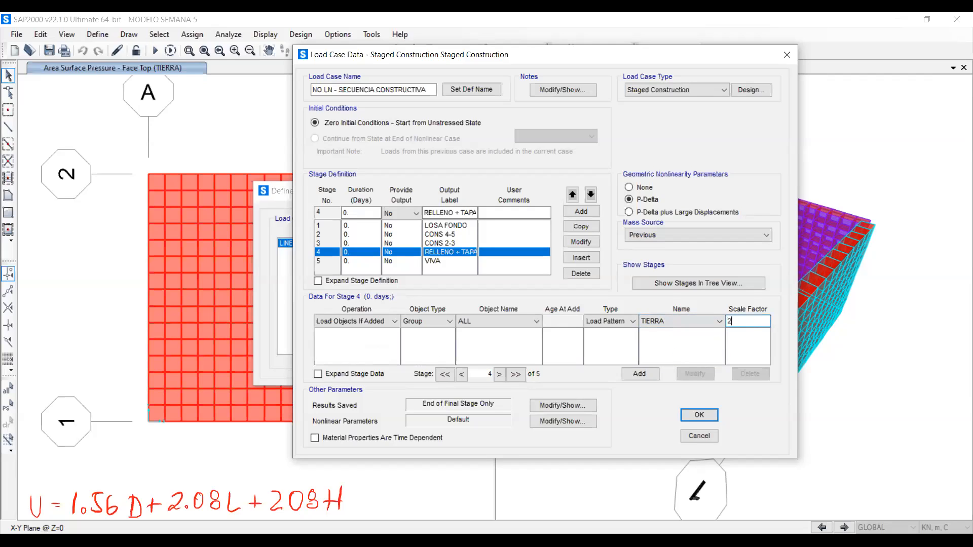
click(683, 333)
click(536, 328)
click(747, 322)
click(640, 376)
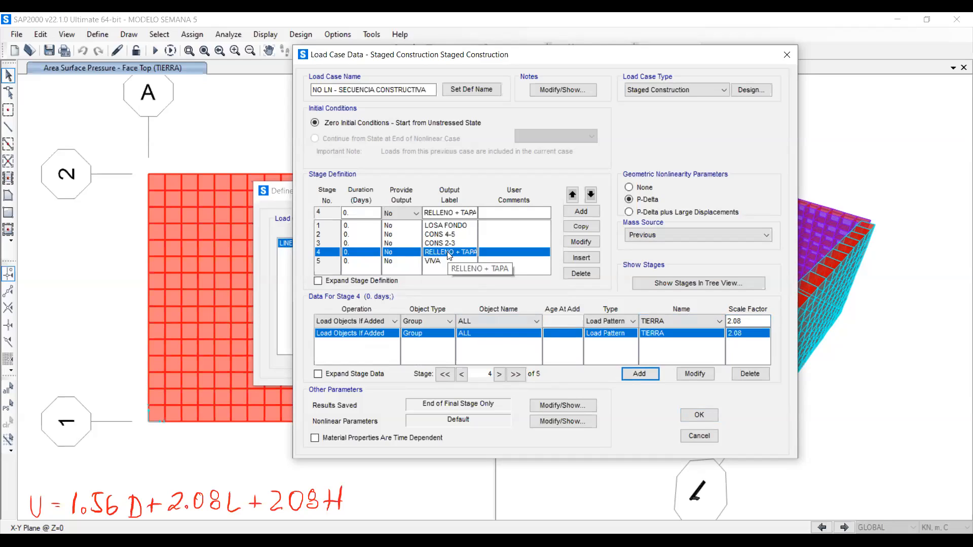
Add a second Load Objects If Added operation to the RELLENO + TAPA stage for group ALL, with load pattern MUERTA2 scaled by 1.56.
click(378, 323)
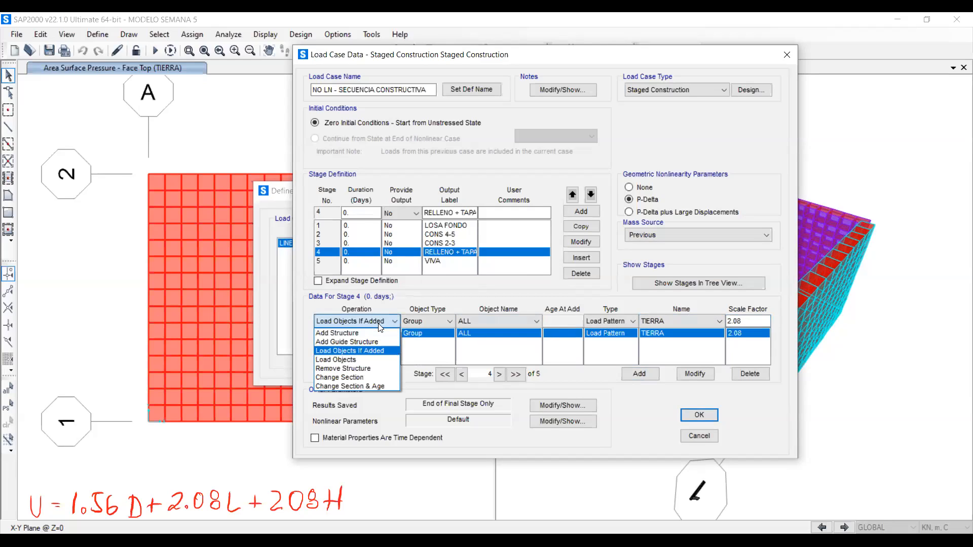
click(373, 350)
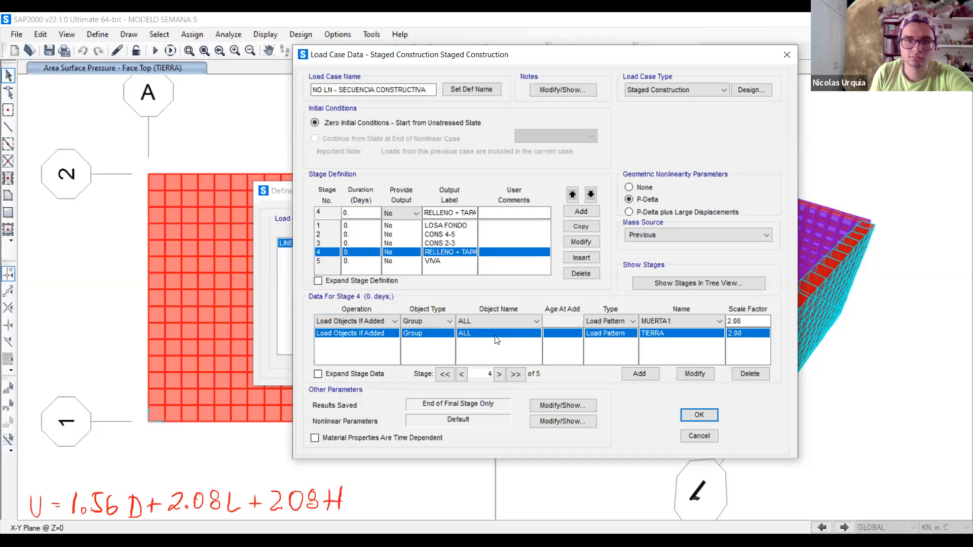
click(656, 322)
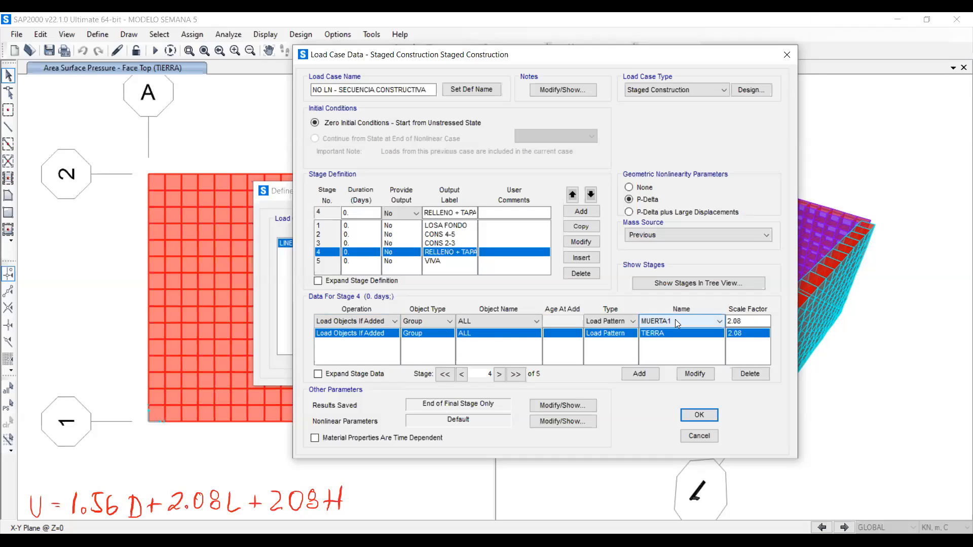
click(669, 342)
key(Tab)
text(1)
click(642, 376)
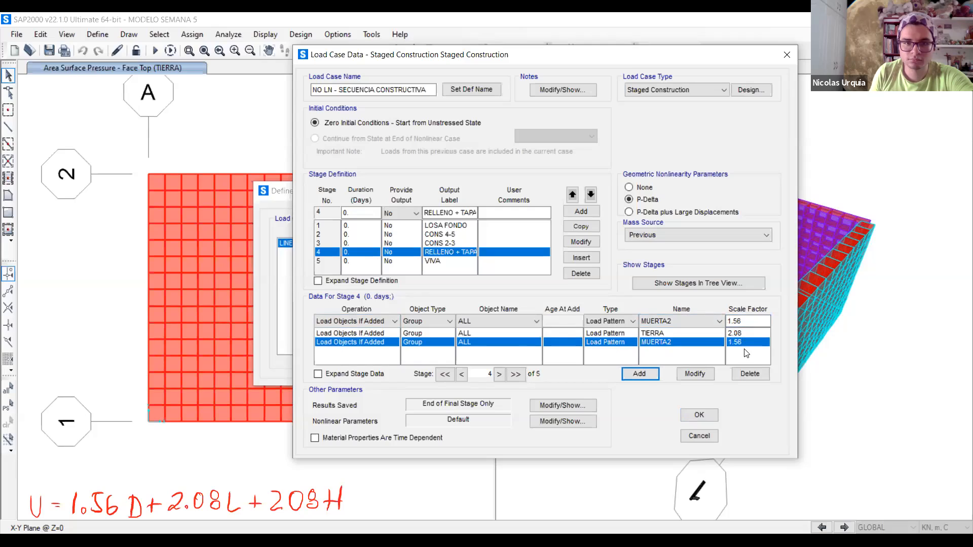
click(360, 332)
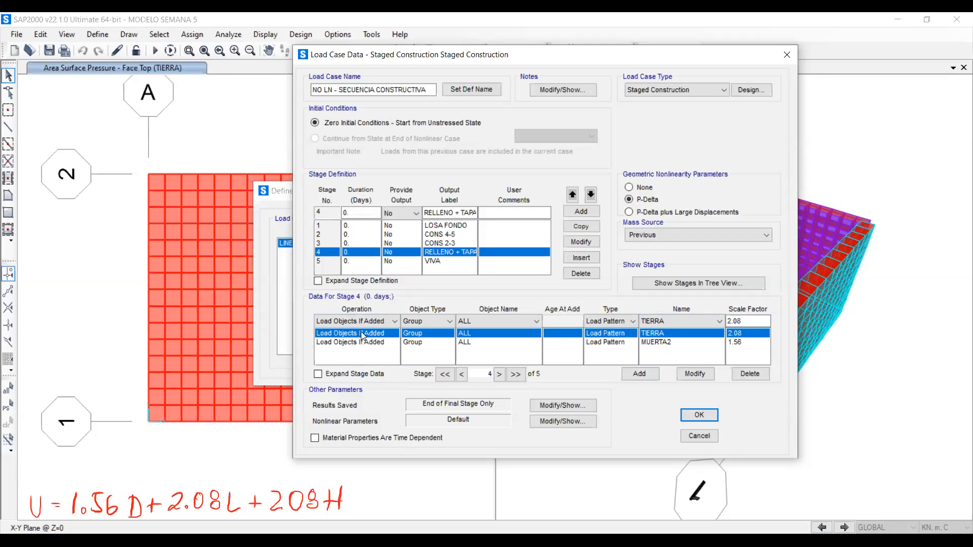
click(368, 342)
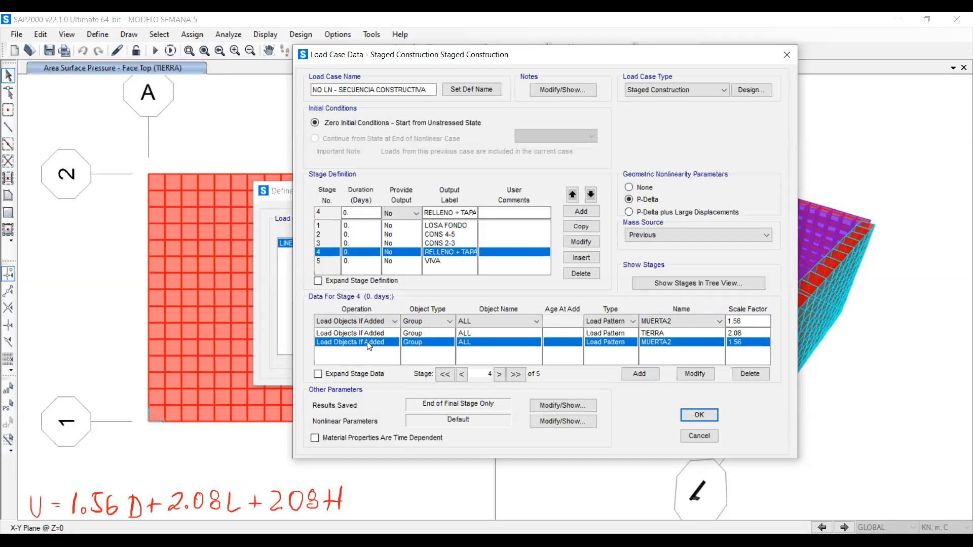
Give the VIVA stage a Load Objects If Added operation for group ALL, with load pattern VIVA scaled by 2.08.
click(436, 261)
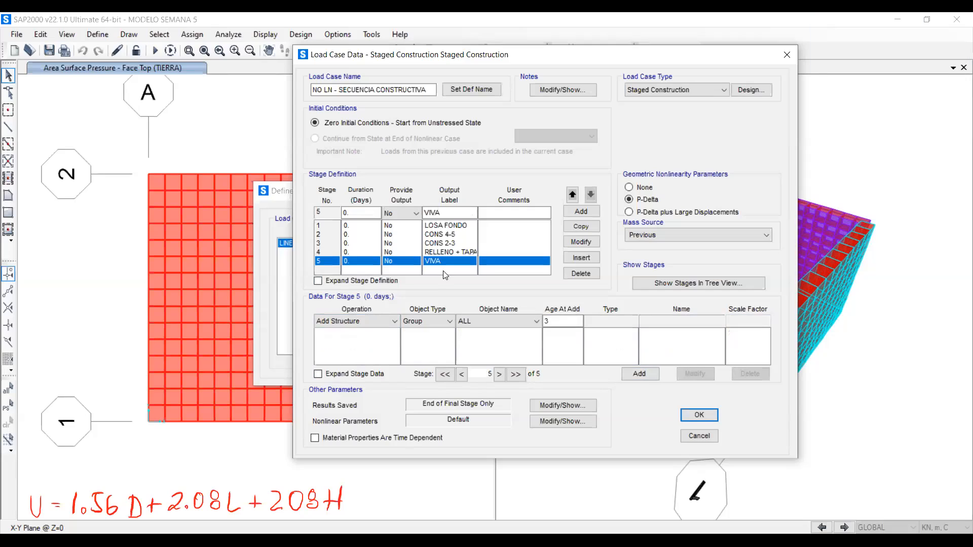
click(372, 319)
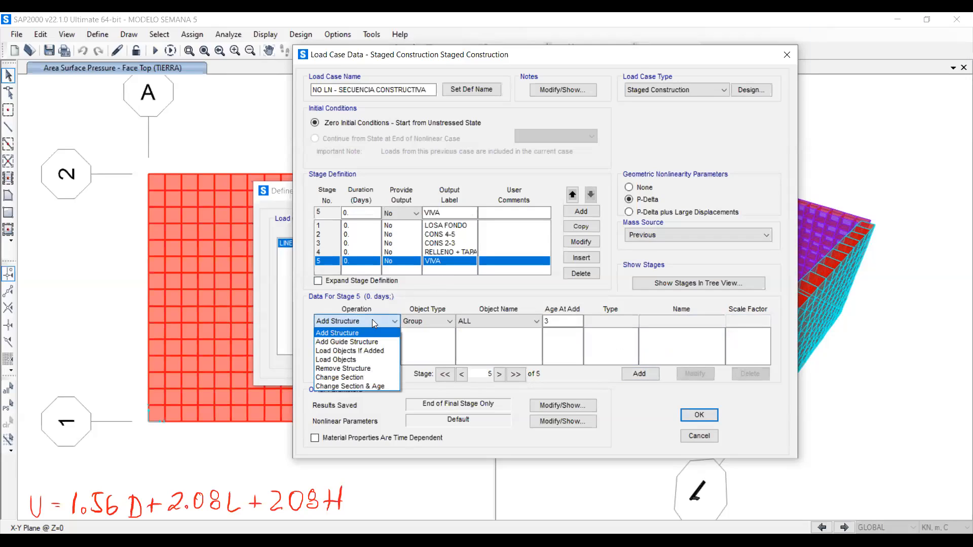
click(380, 350)
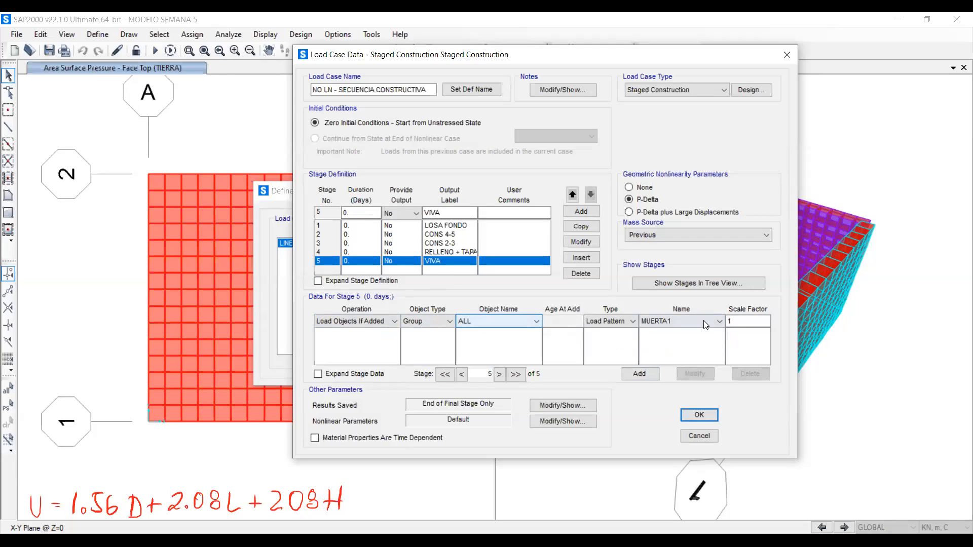
click(678, 322)
click(677, 361)
click(748, 321)
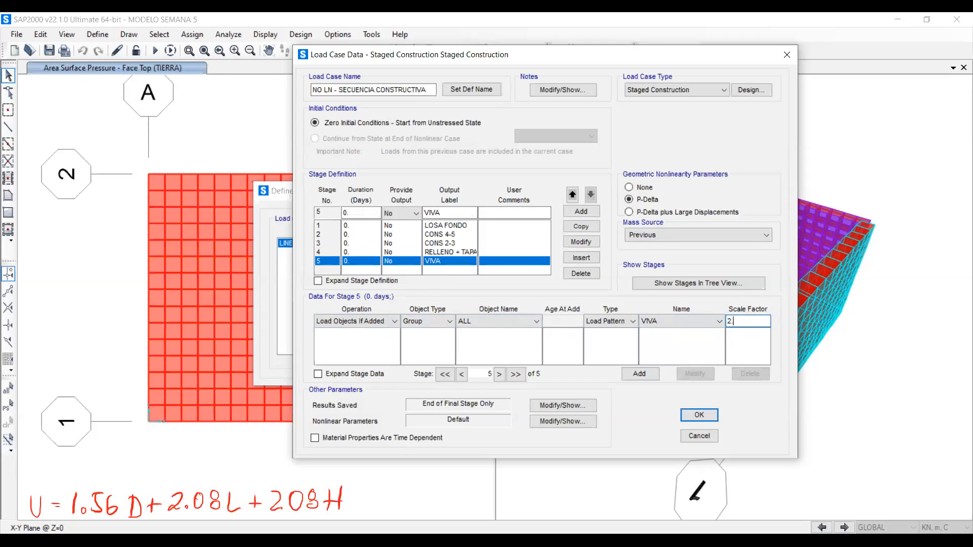
text(2.08)
click(638, 374)
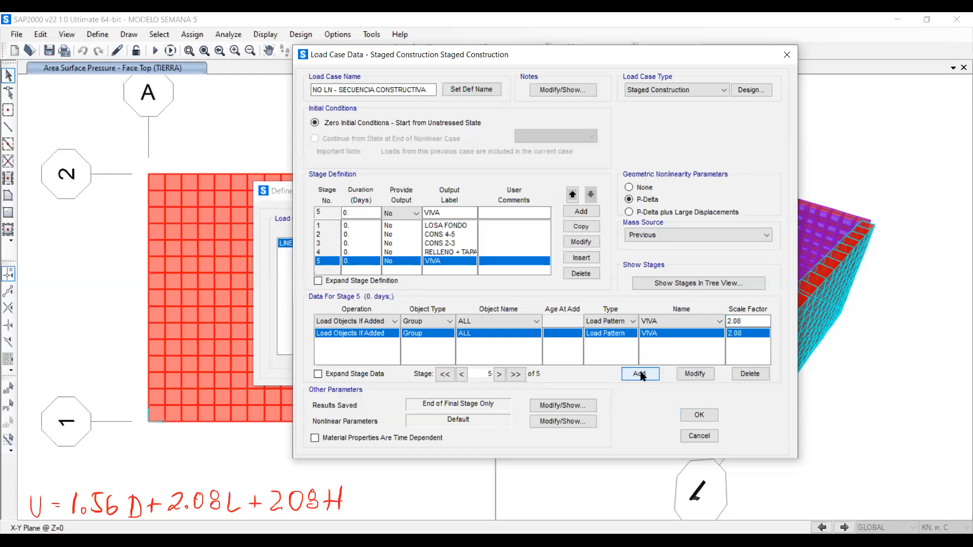
Show the stages in a tree view and examine the structure and load operations of the LOSA FONDO stage.
click(679, 283)
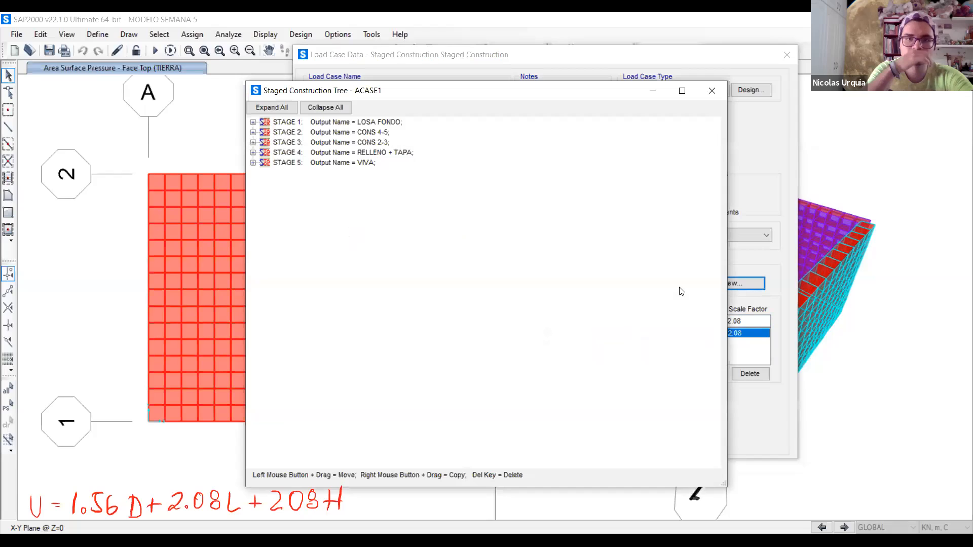
click(284, 122)
click(253, 122)
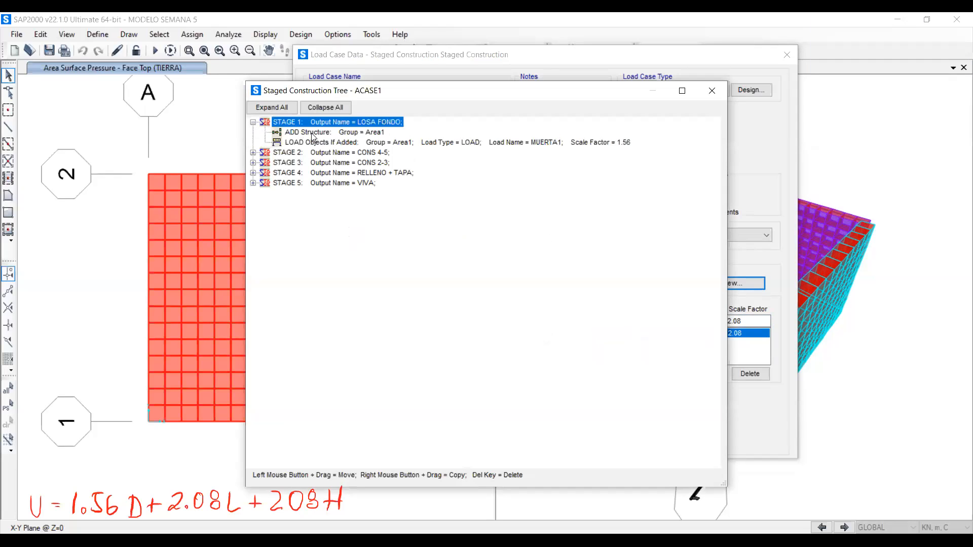
key(Down)
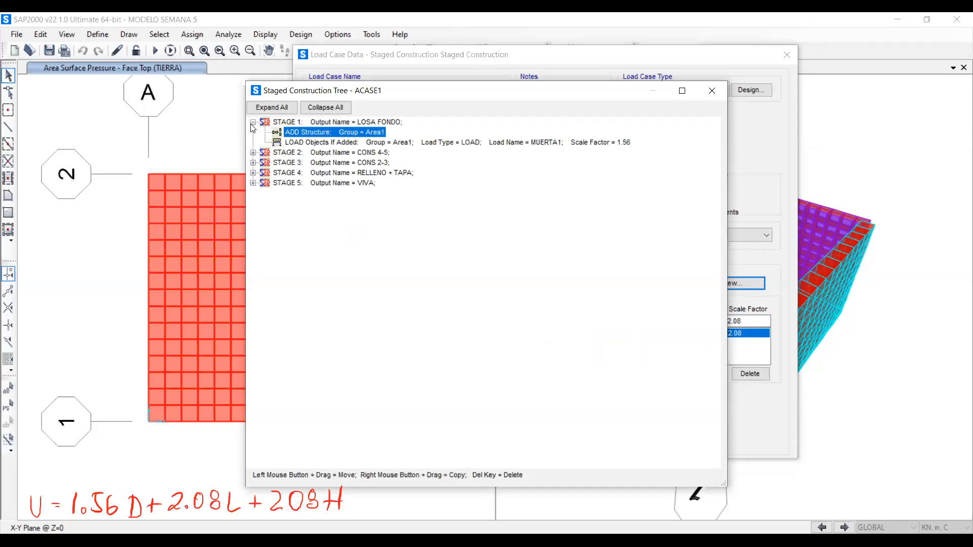
click(360, 143)
click(306, 134)
click(299, 143)
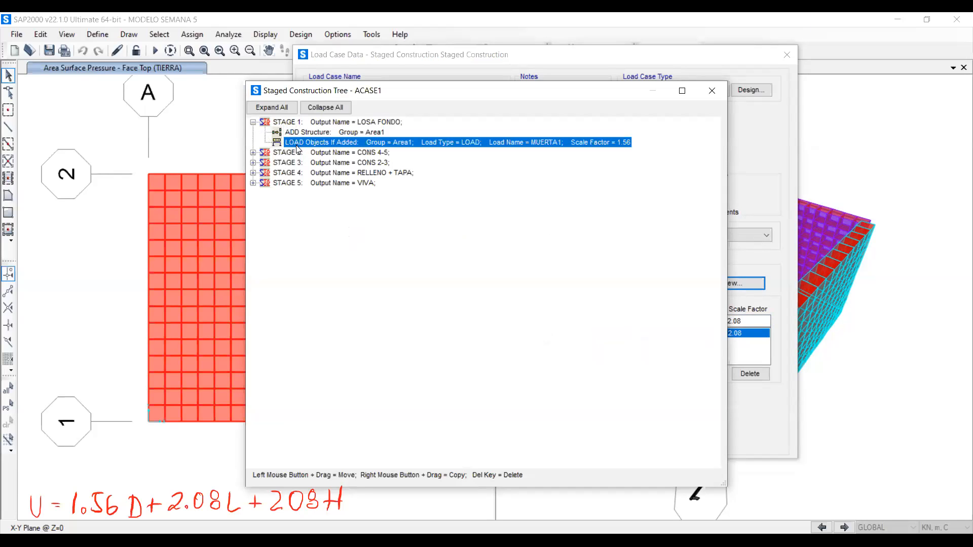
click(370, 135)
click(332, 145)
Expand stages 2 to 5 in the construction tree and check their groups, load patterns and scale factors.
double_click(276, 155)
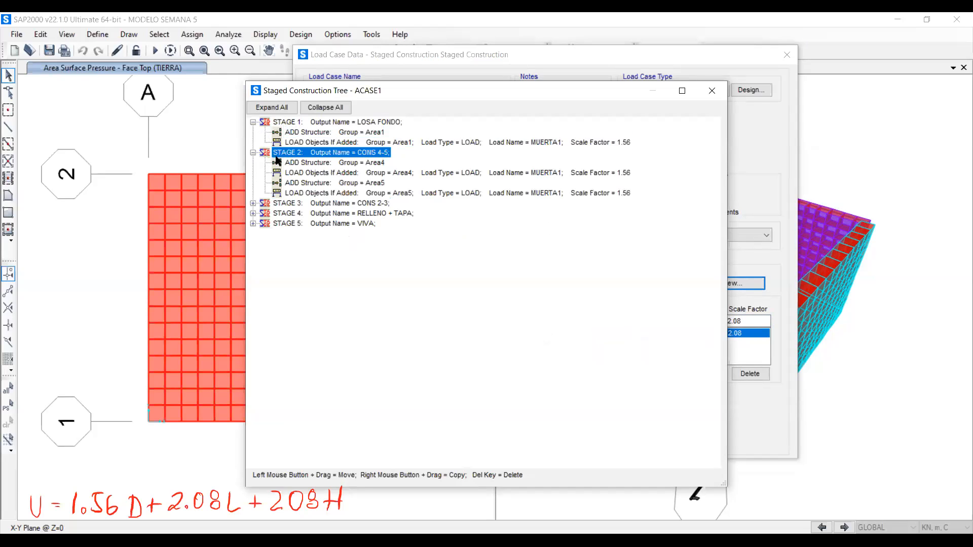
click(351, 174)
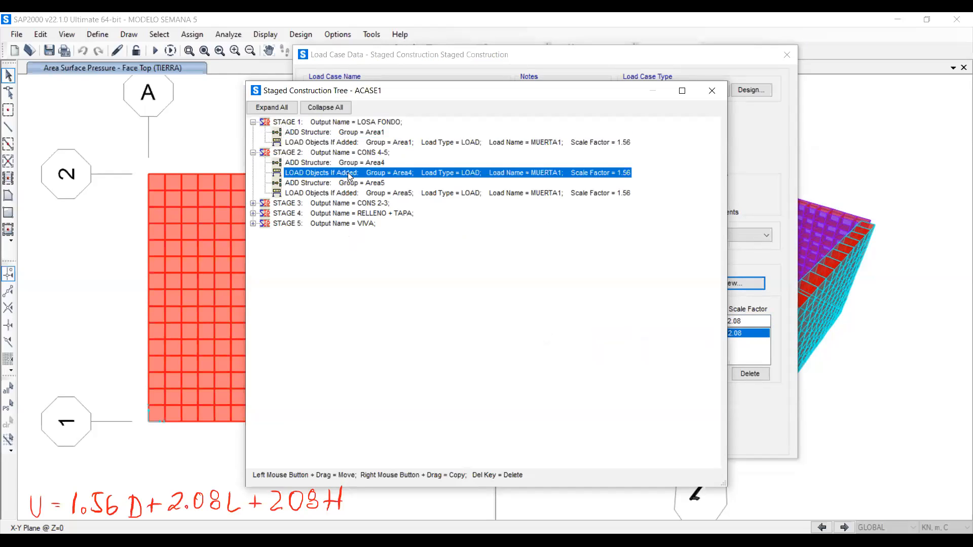
click(253, 203)
click(252, 254)
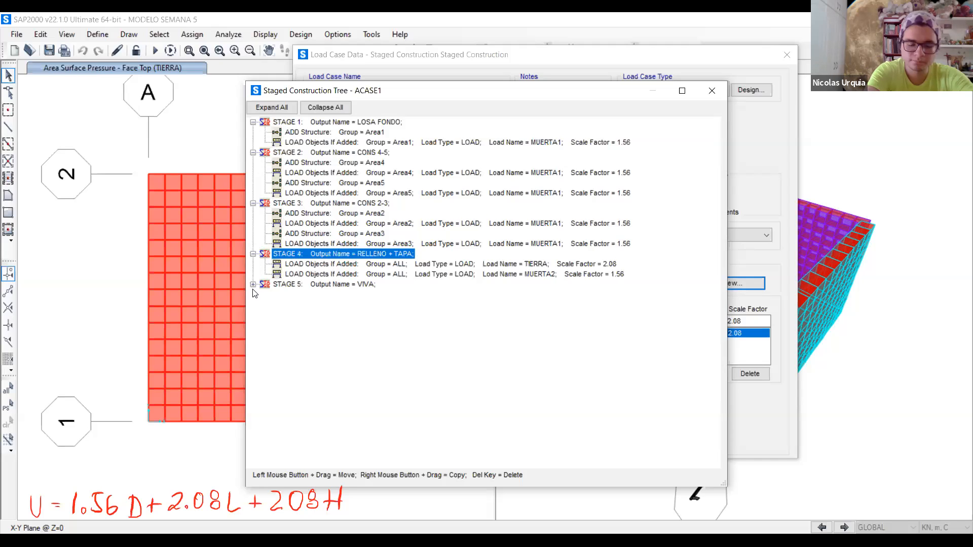
click(253, 284)
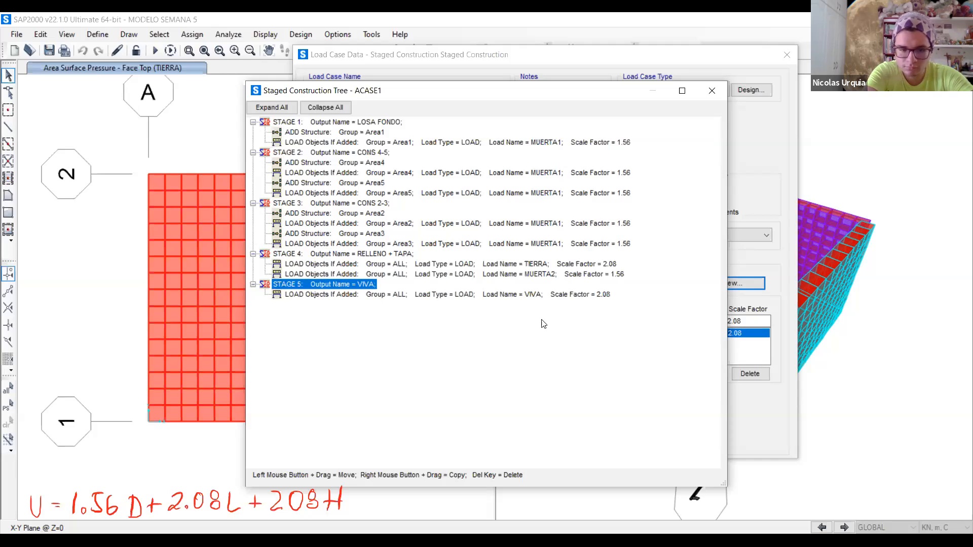
click(560, 172)
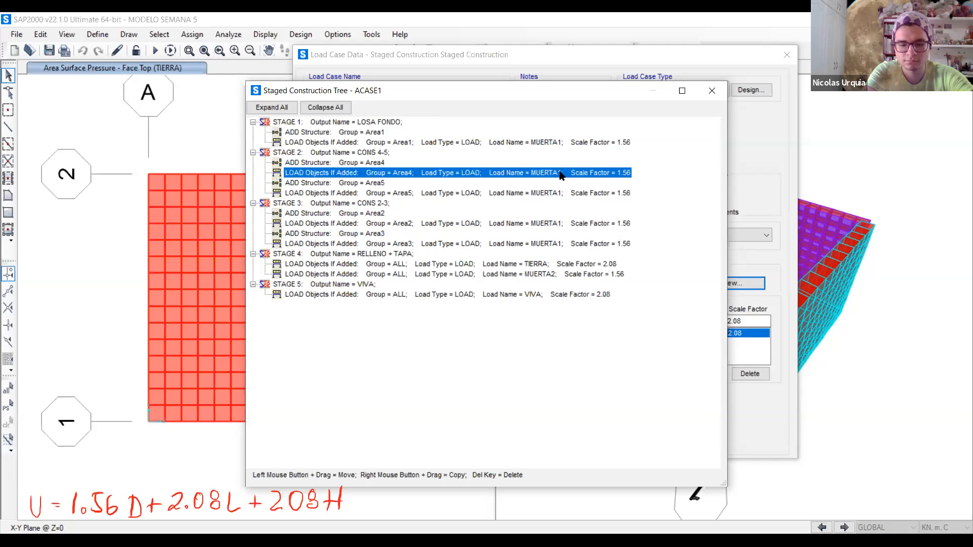
click(544, 194)
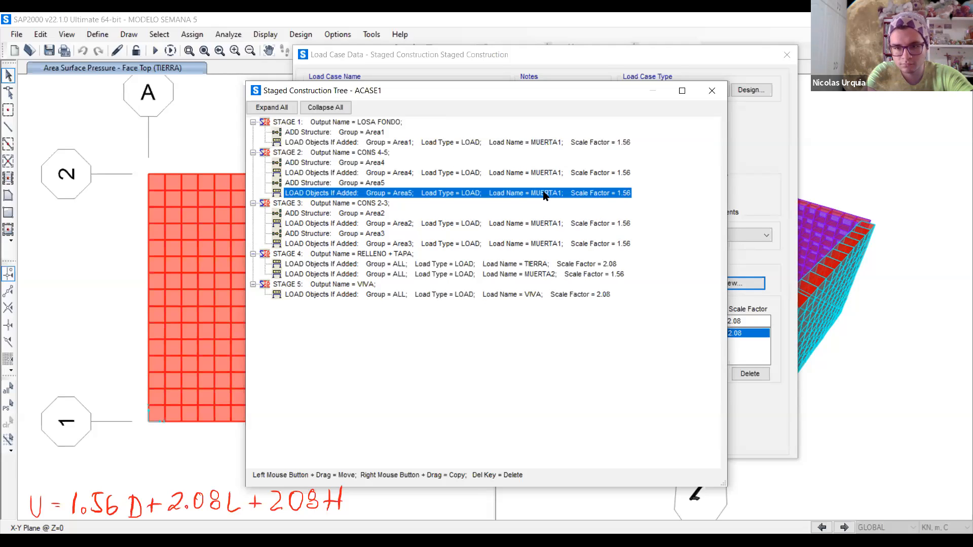
click(386, 214)
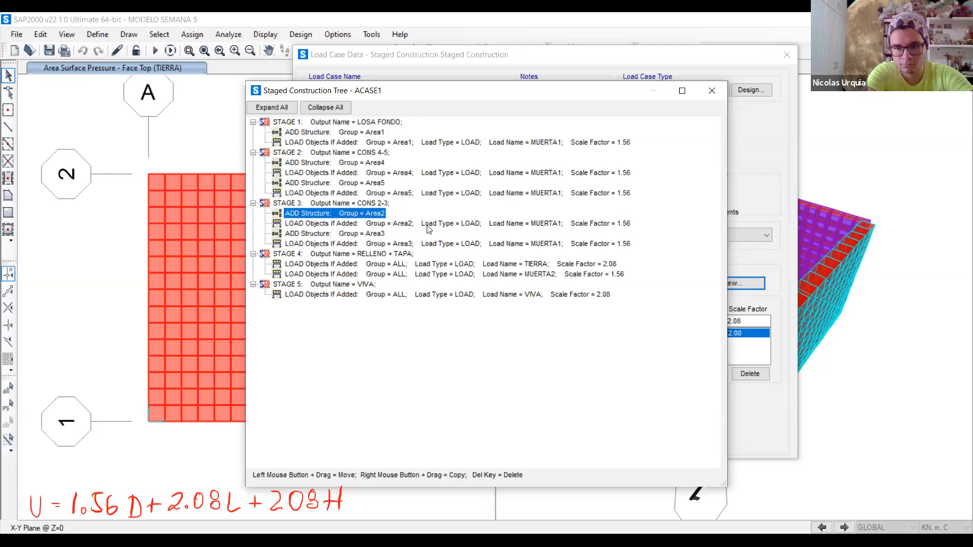
Check the groups, load patterns and scale factors of the CONS 2-3, RELLENO + TAPA and VIVA stages, and close the construction tree.
click(428, 227)
click(385, 236)
click(386, 243)
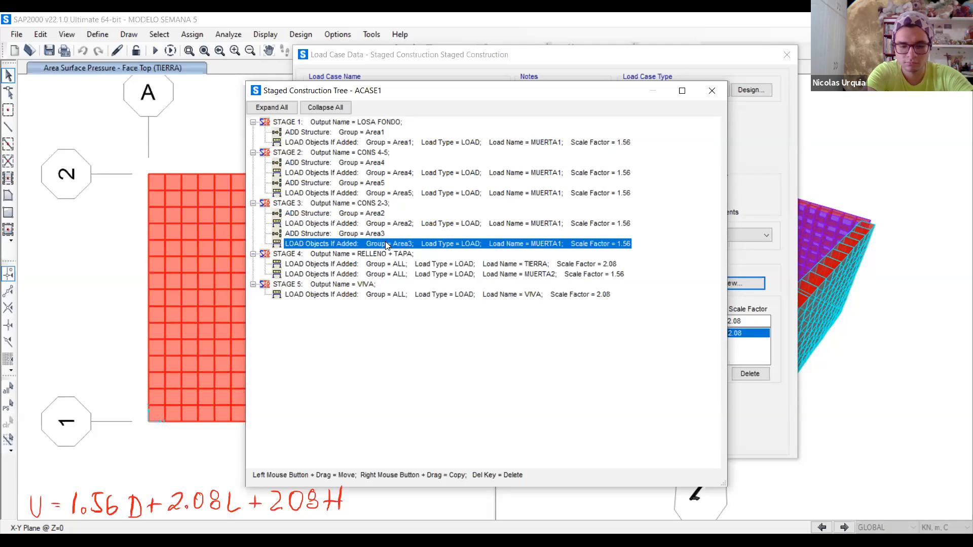
click(394, 266)
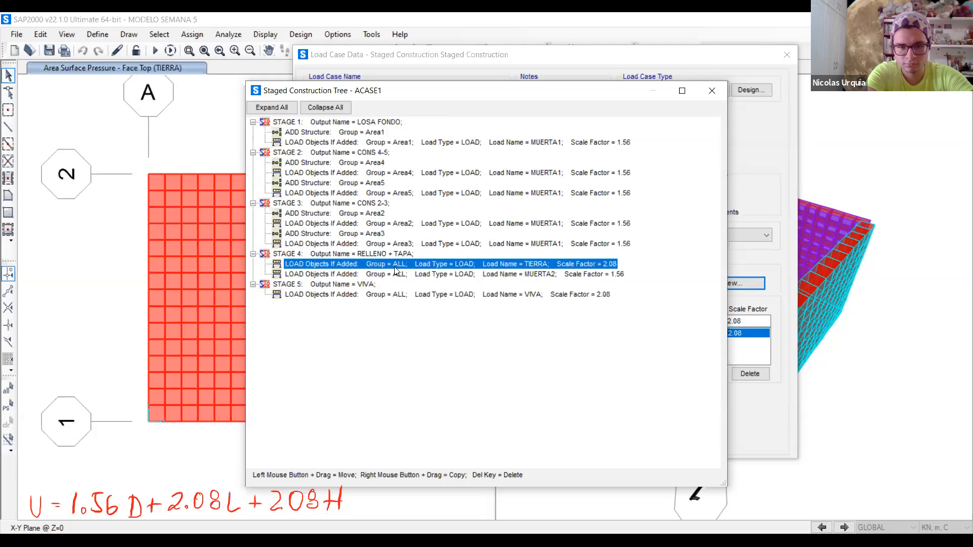
click(414, 276)
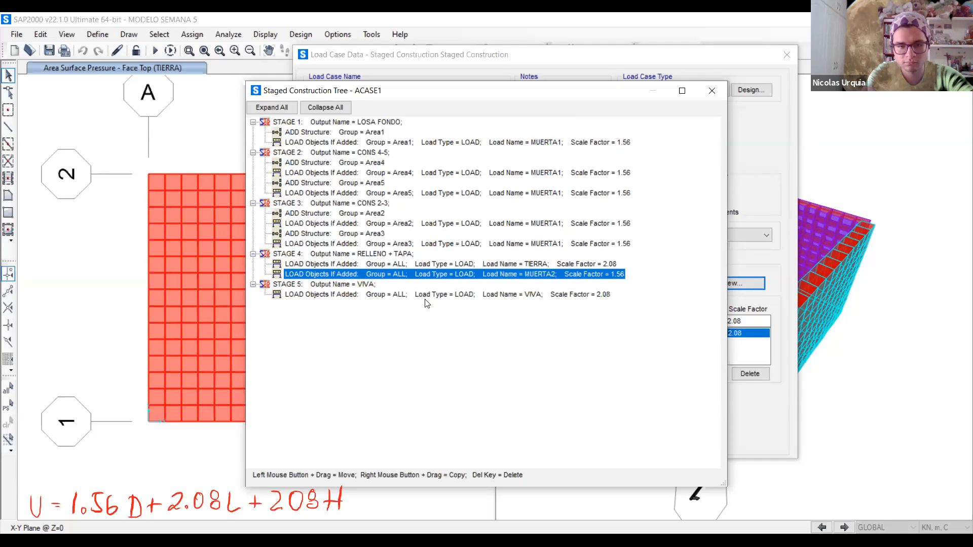
click(425, 297)
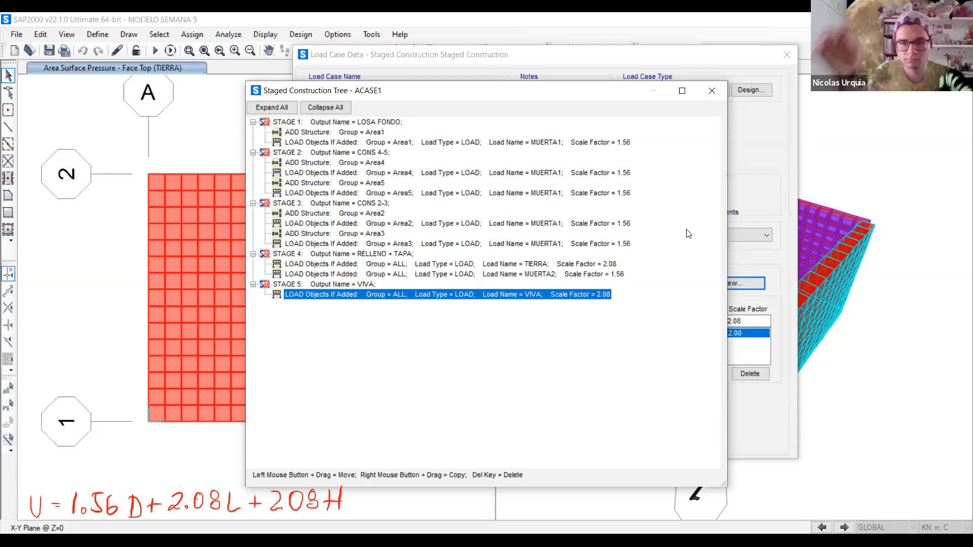
drag(426, 95, 363, 66)
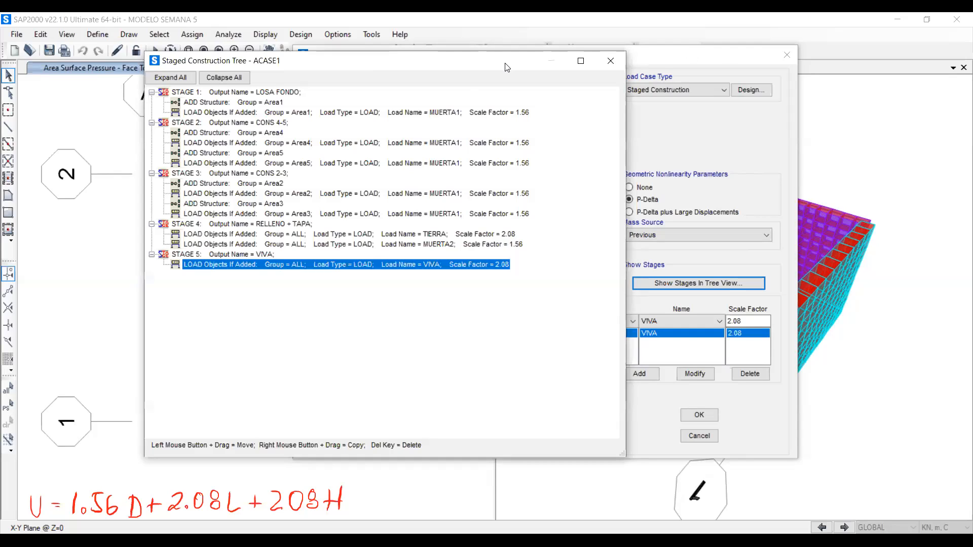
drag(473, 66, 595, 72)
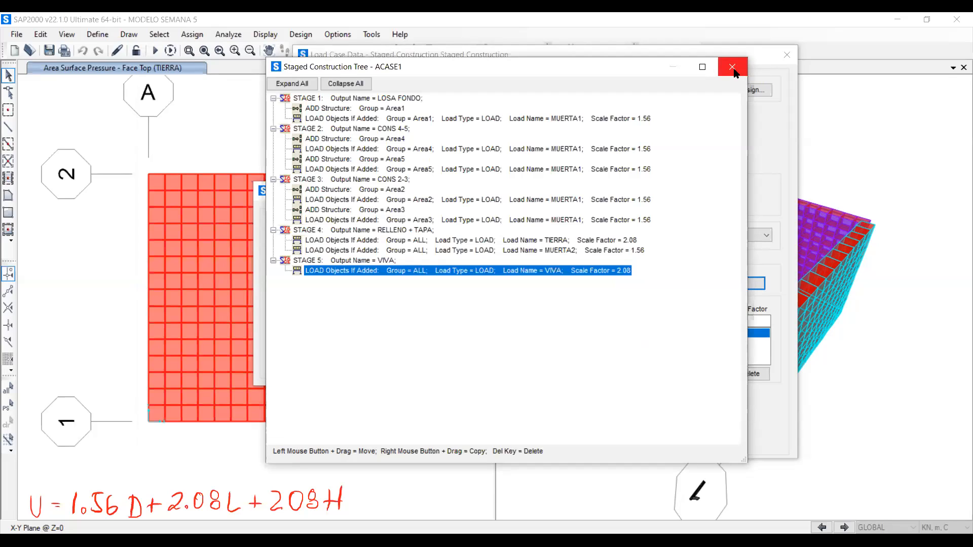
click(732, 71)
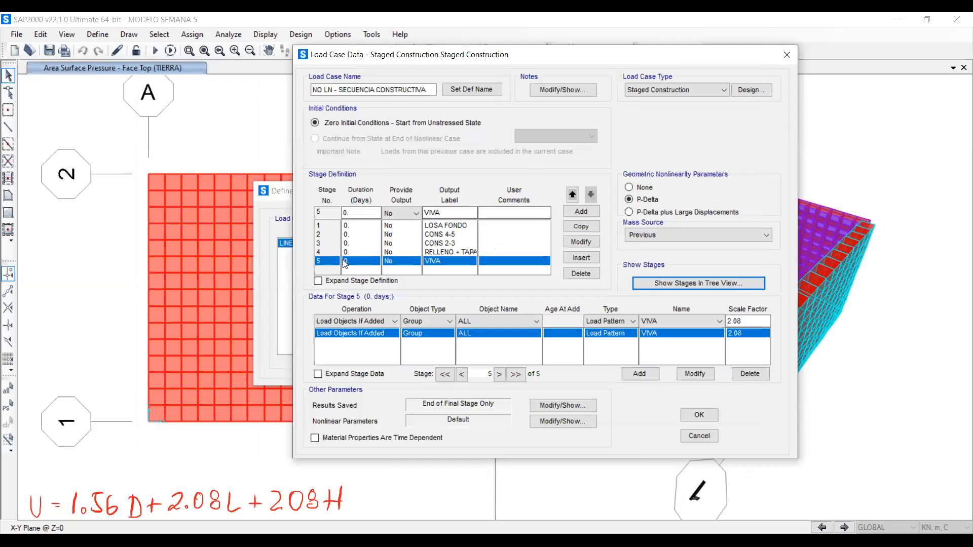
Examine the durations and operation data of the five stages in the stage definition, comparing LOSA FONDO with VIVA.
click(383, 234)
click(348, 243)
click(346, 252)
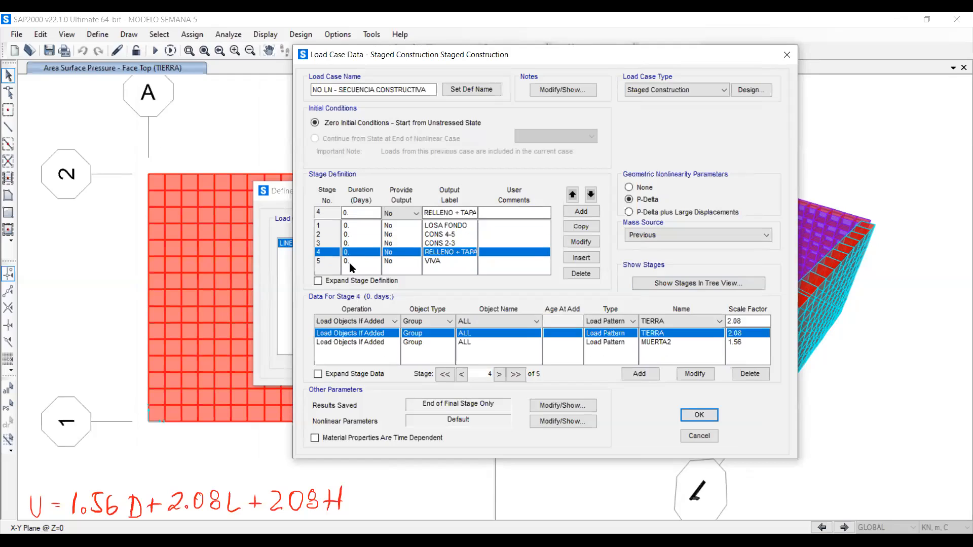
click(350, 261)
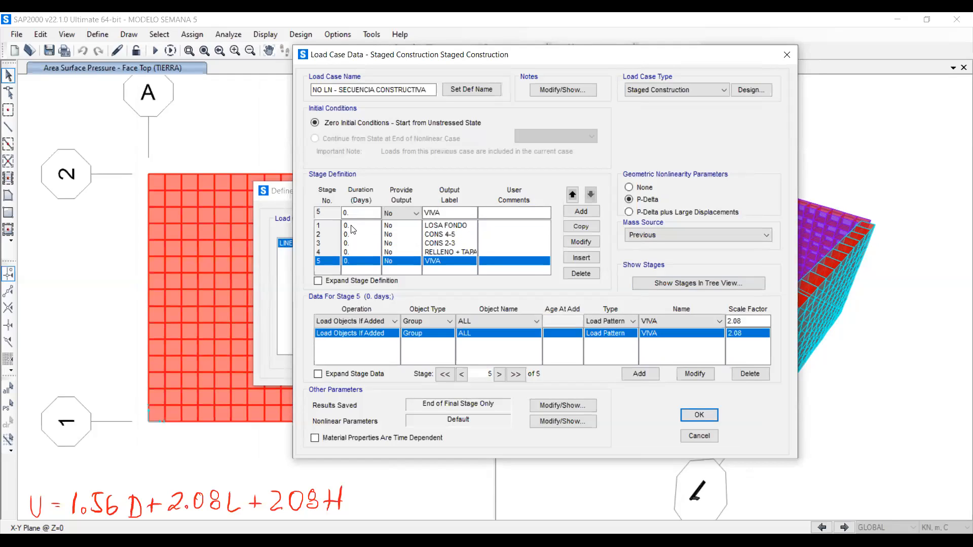
click(352, 226)
click(350, 261)
click(356, 228)
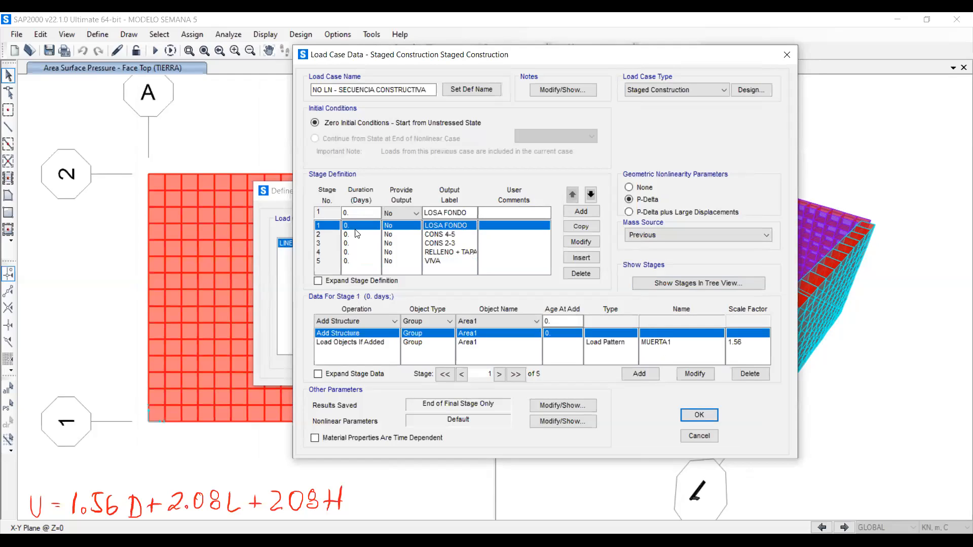
click(347, 261)
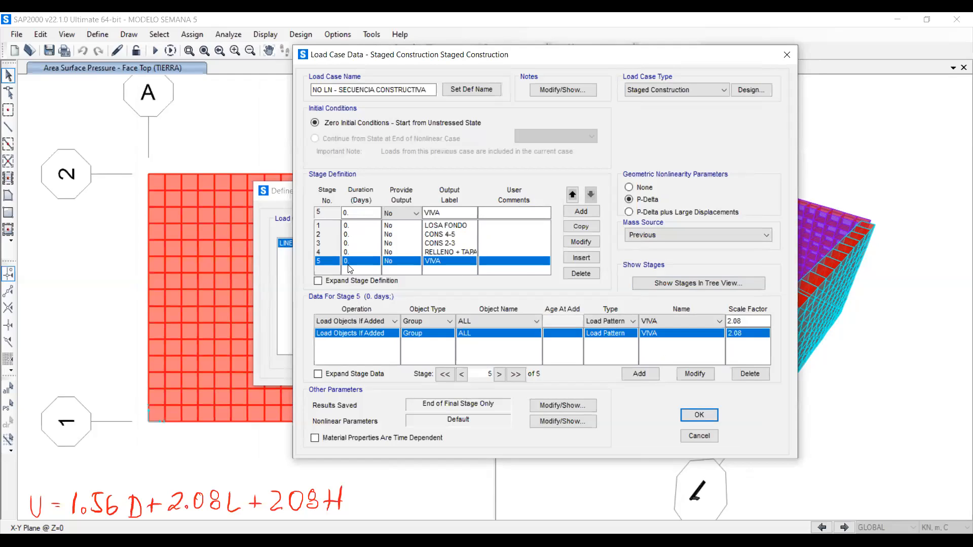
Show the stages in tree view again, expand all five to review their operations, and close the tree.
click(706, 283)
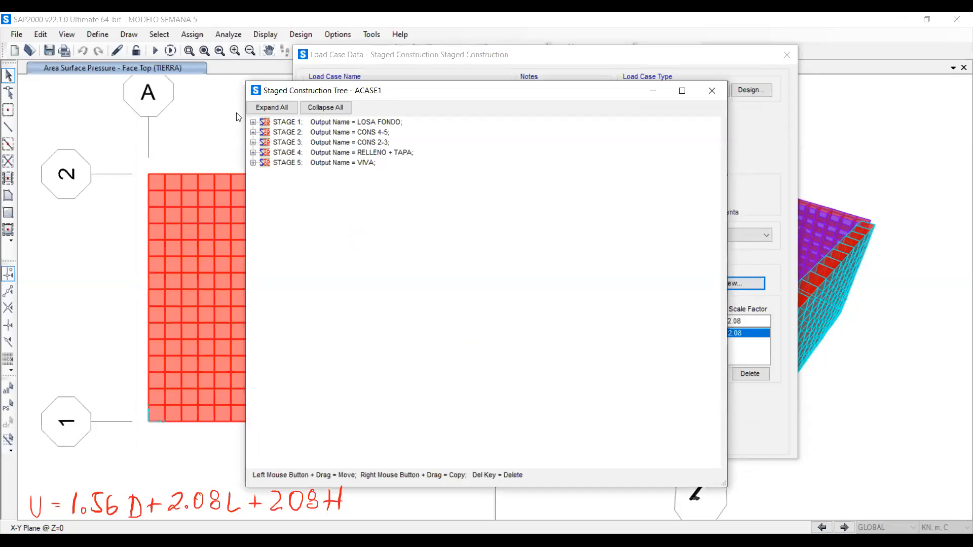
click(253, 122)
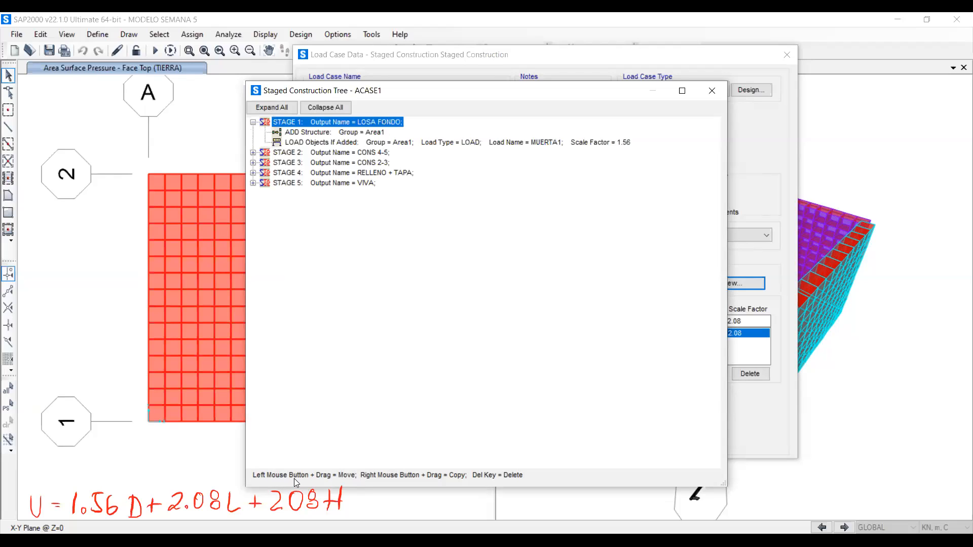
click(301, 133)
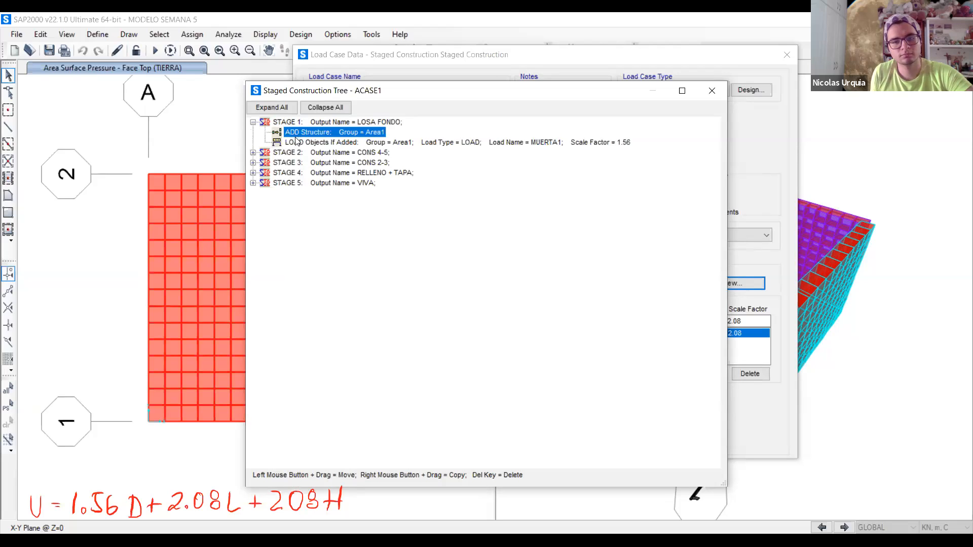
drag(307, 136, 285, 124)
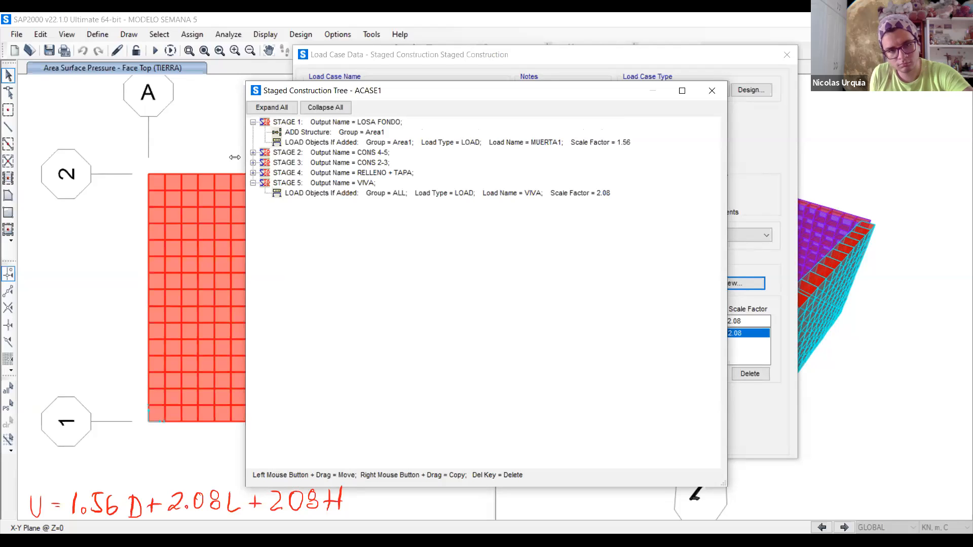
click(253, 152)
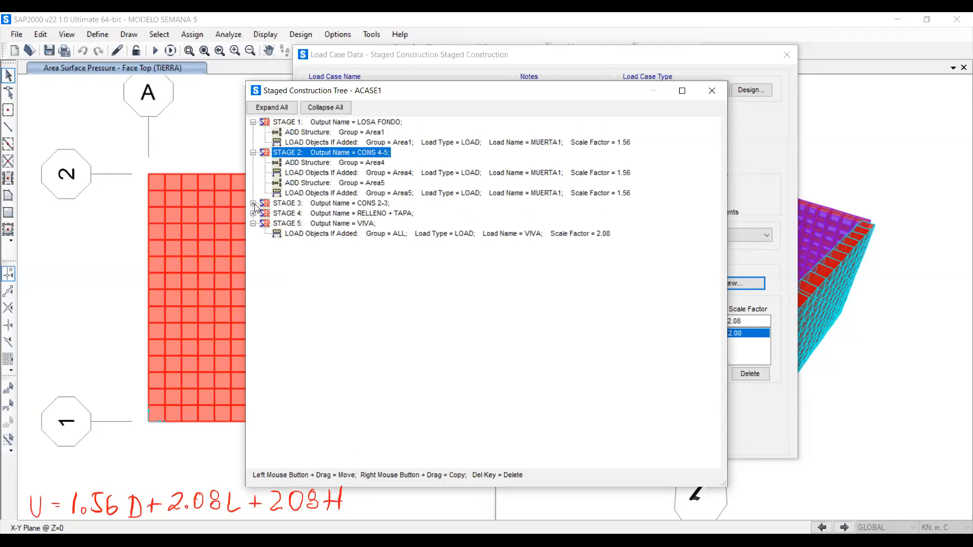
click(253, 203)
click(253, 254)
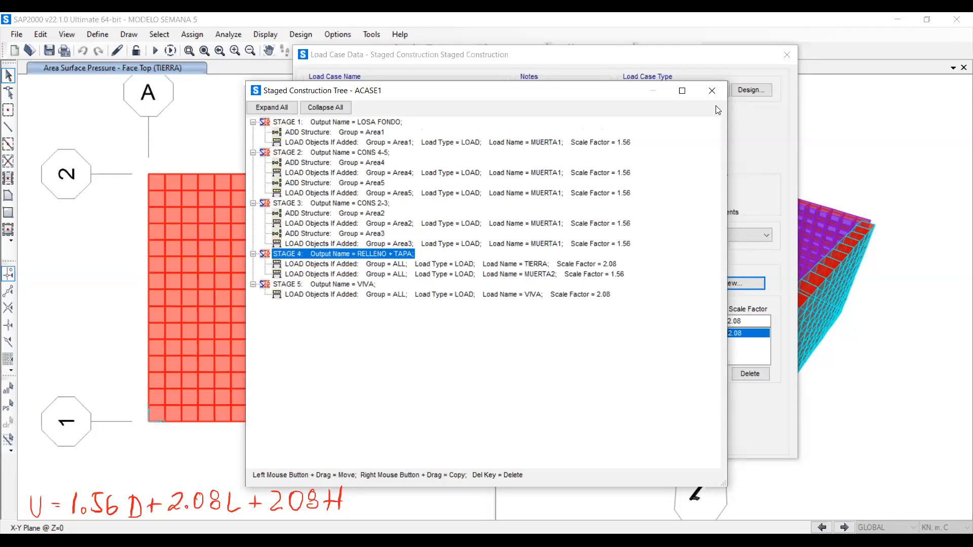
click(715, 92)
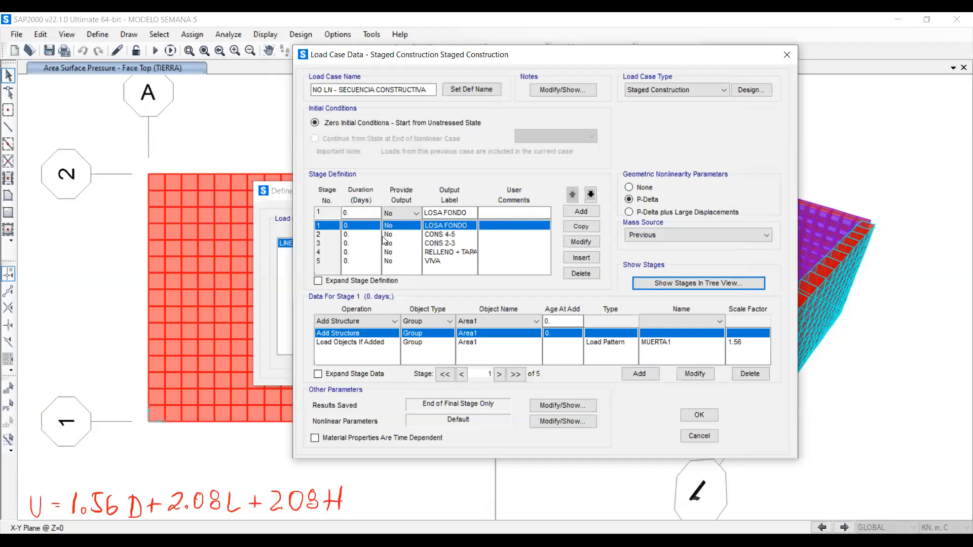
Set the results saved for the staged construction load case to End of Each Stage.
click(388, 235)
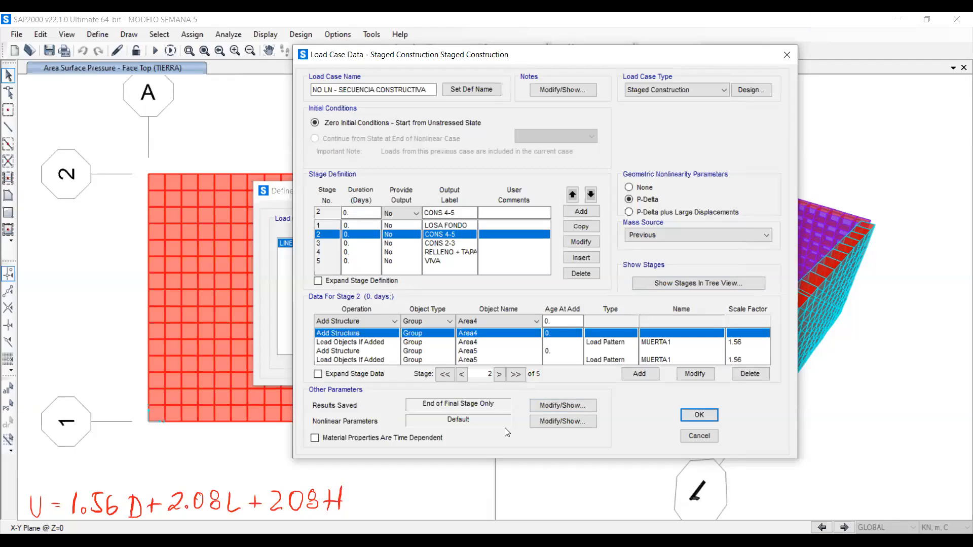
click(556, 406)
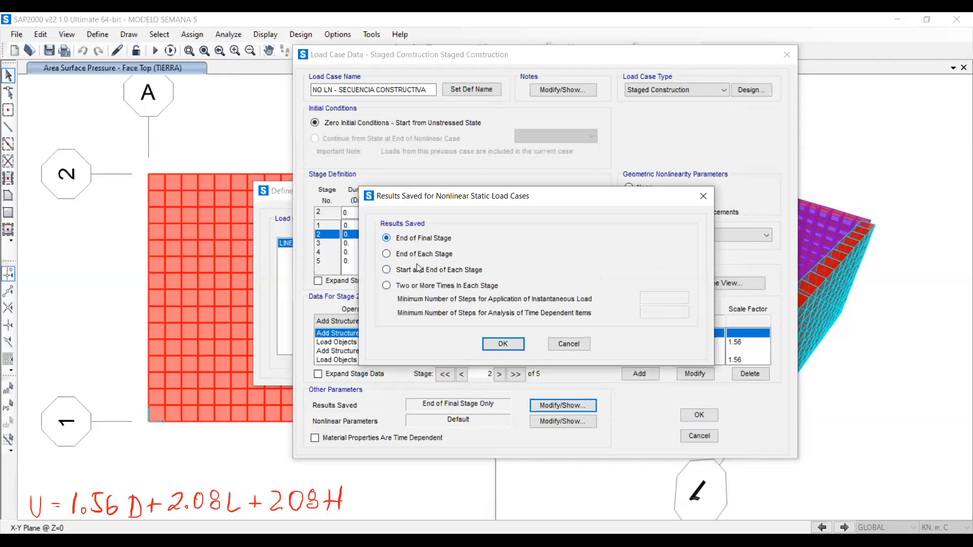
click(451, 271)
click(419, 245)
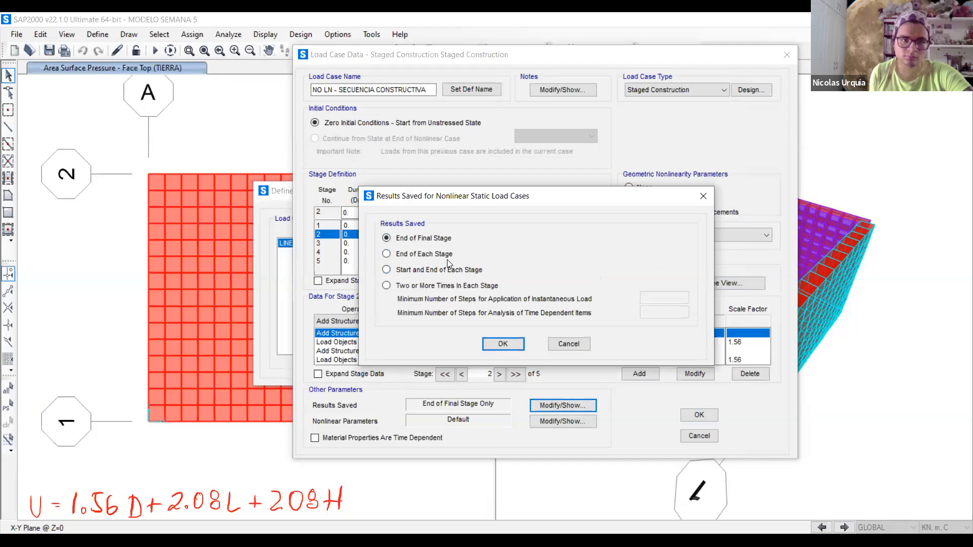
click(411, 257)
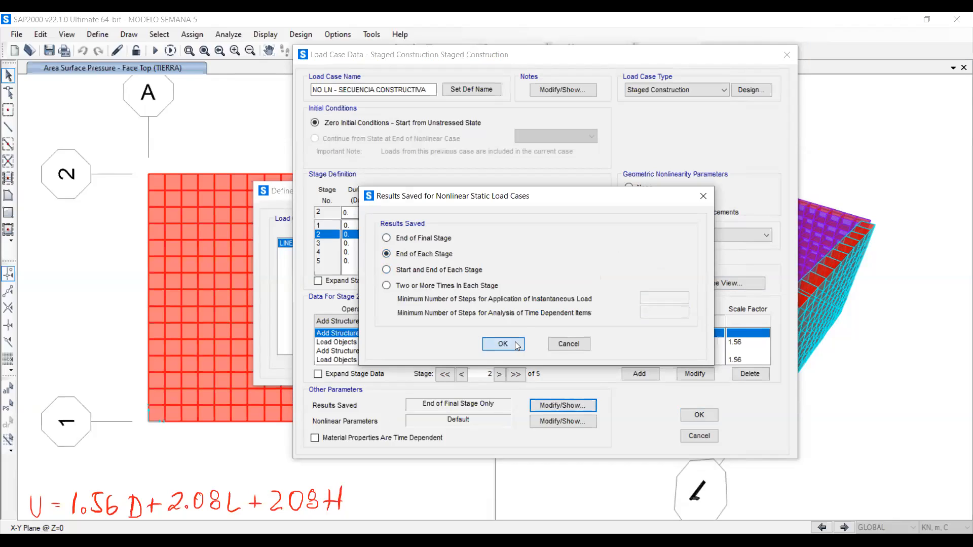
key(Return)
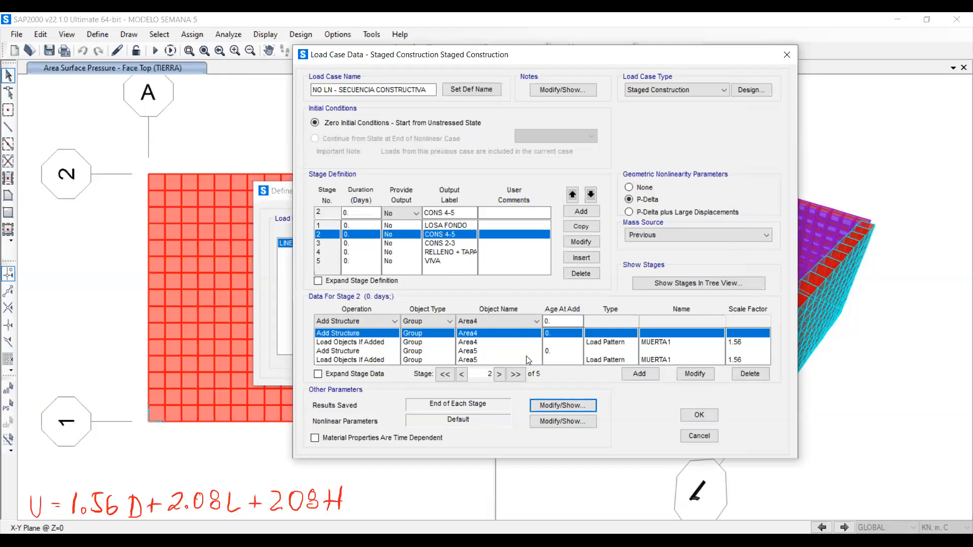
Accept the staged construction case and the load case list, and check the load cases set to run without starting the analysis.
click(707, 415)
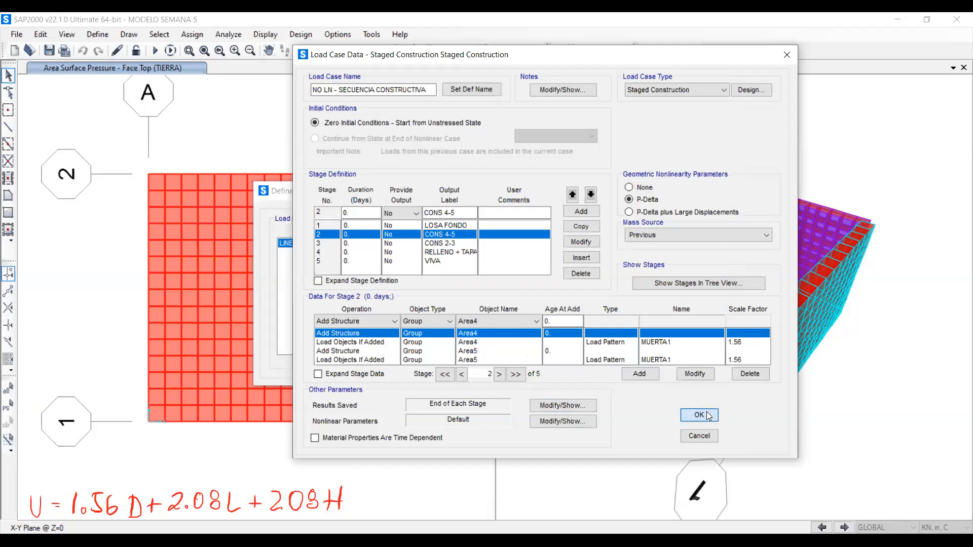
click(319, 243)
click(312, 252)
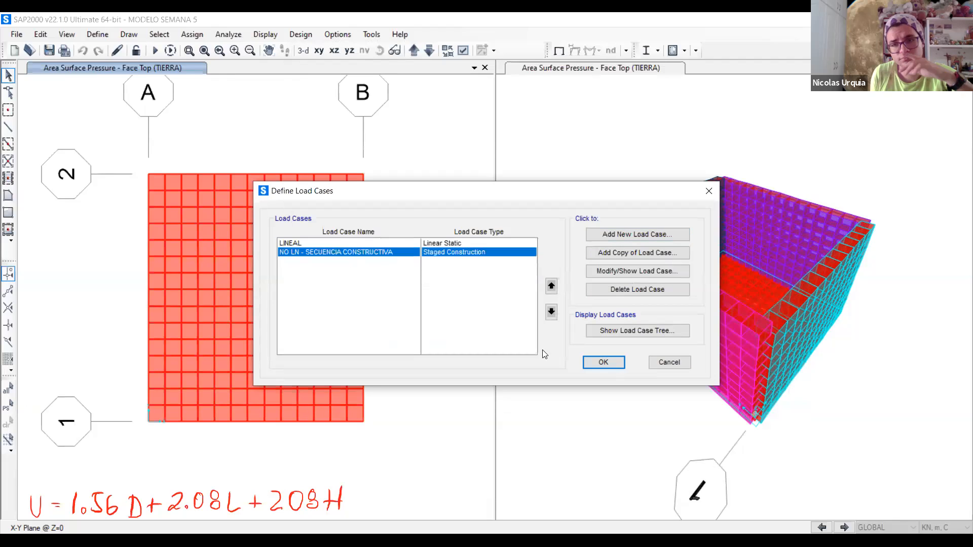
click(604, 363)
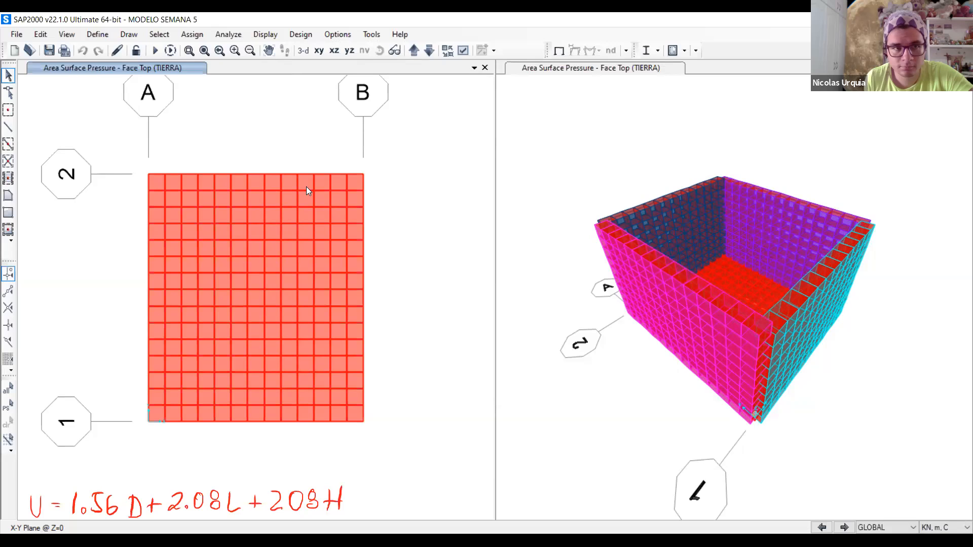
click(154, 50)
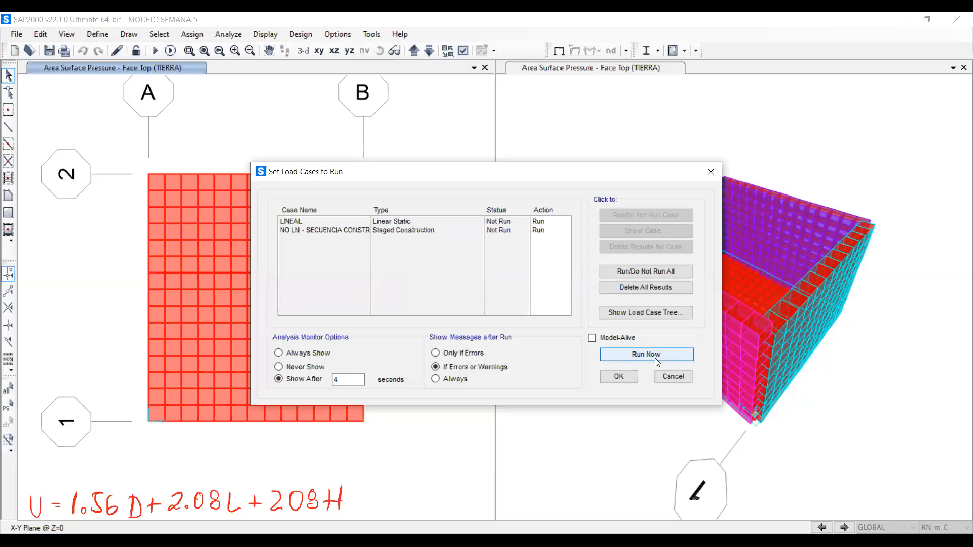
click(677, 377)
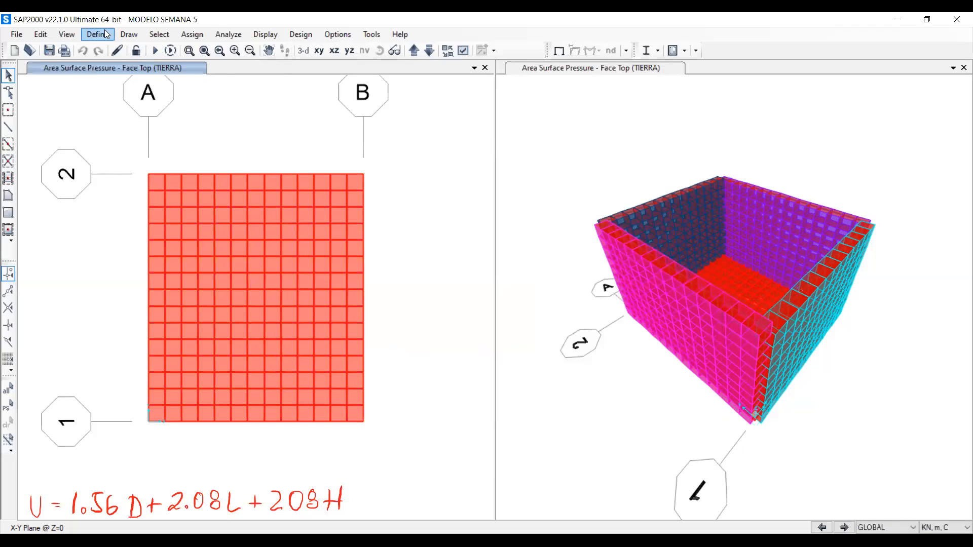
In the nonlinear parameters of NO LN - SECUENCIA CONSTRUCTIVA, set the maximum total steps per stage to 400 and null steps to 100.
click(97, 34)
click(171, 318)
click(646, 275)
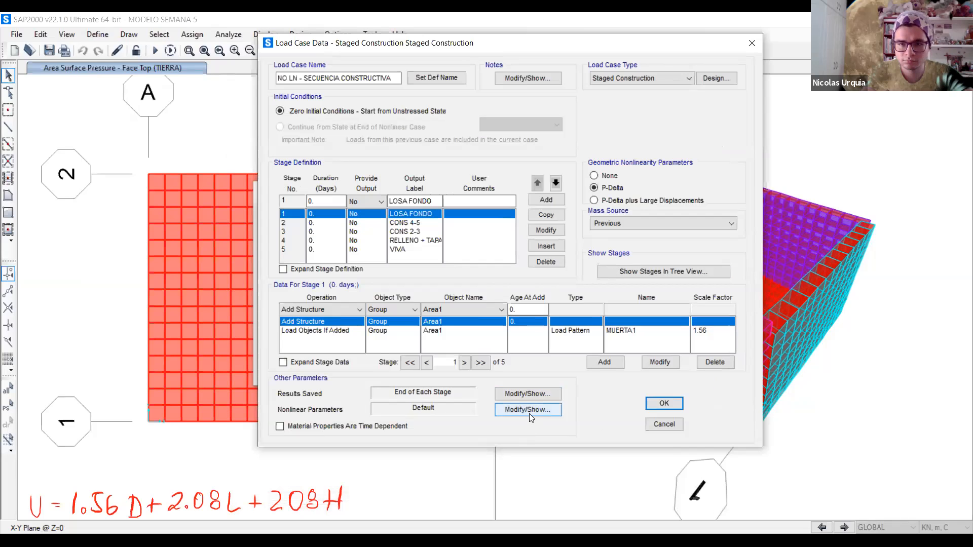
click(529, 413)
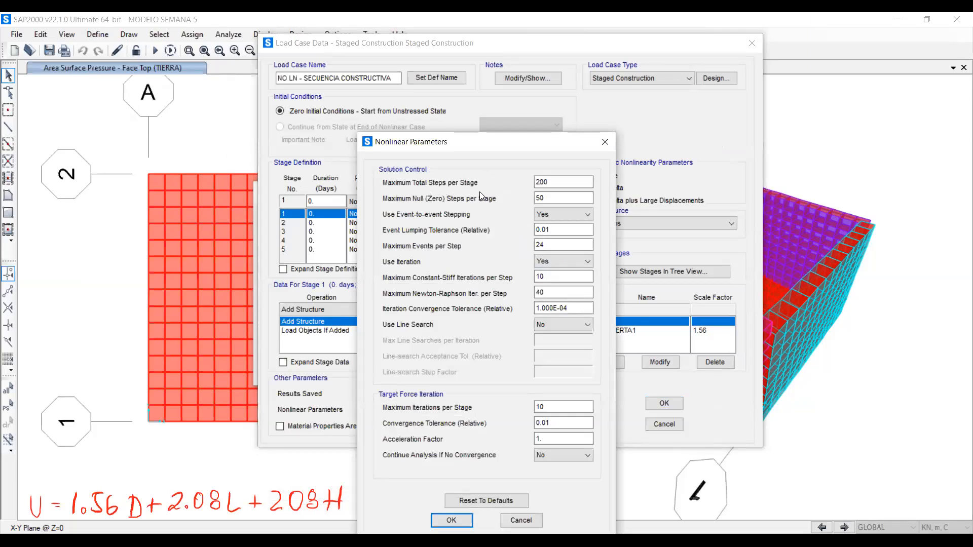
double_click(564, 181)
text(400)
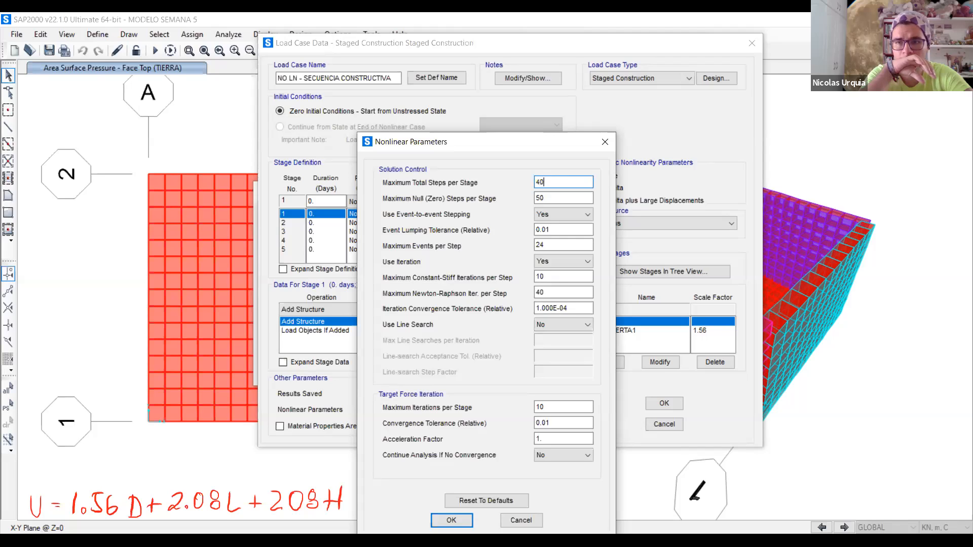
click(563, 198)
double_click(564, 198)
text(100)
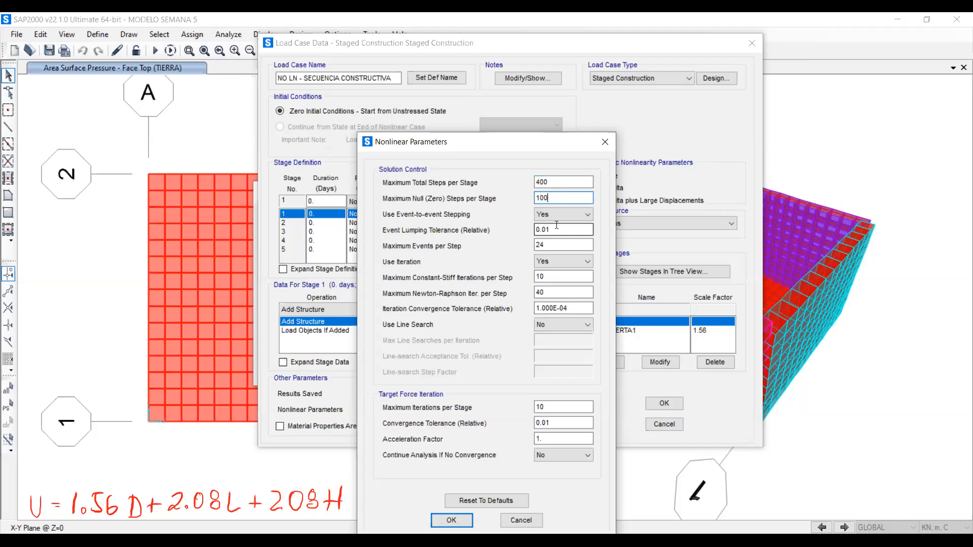
Set the maximum events per step to 50 in the nonlinear solution control.
double_click(559, 238)
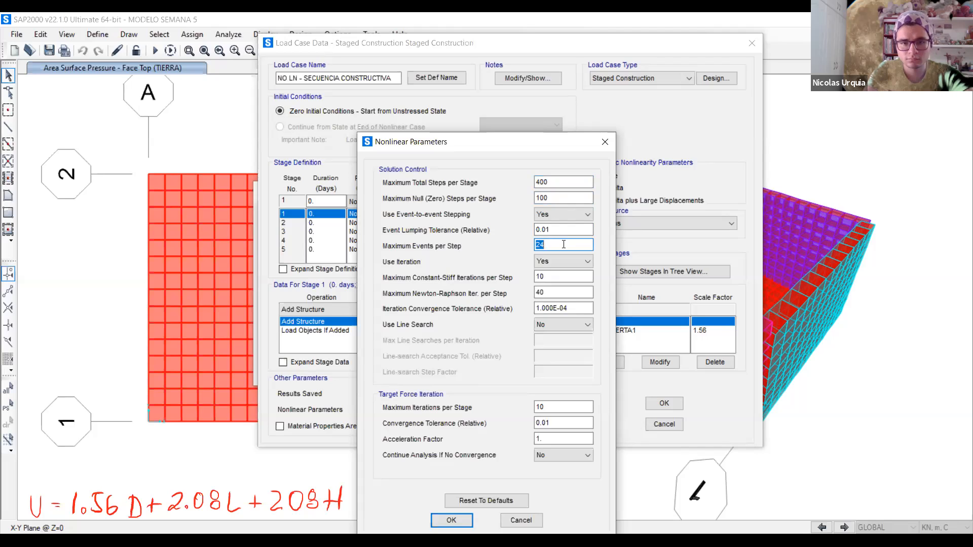
text(50)
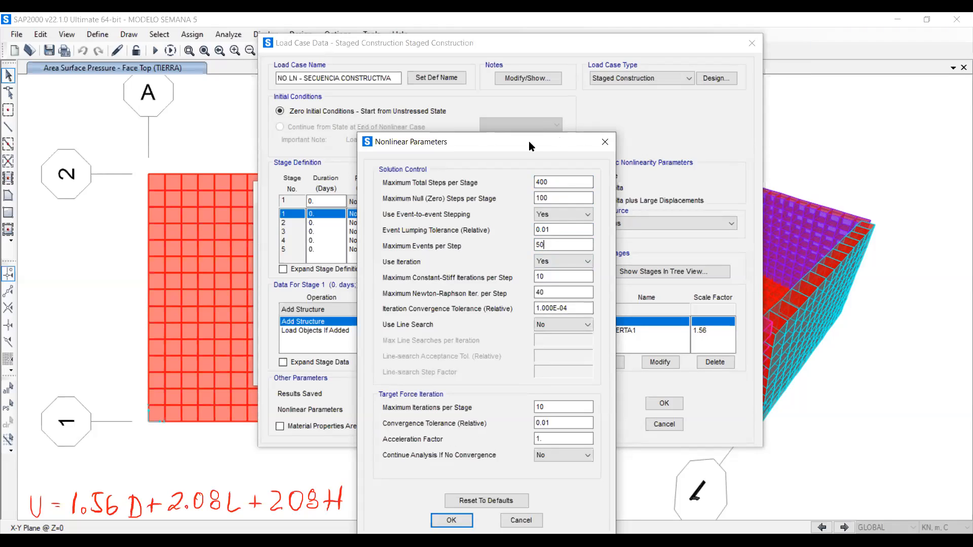
drag(528, 141, 521, 81)
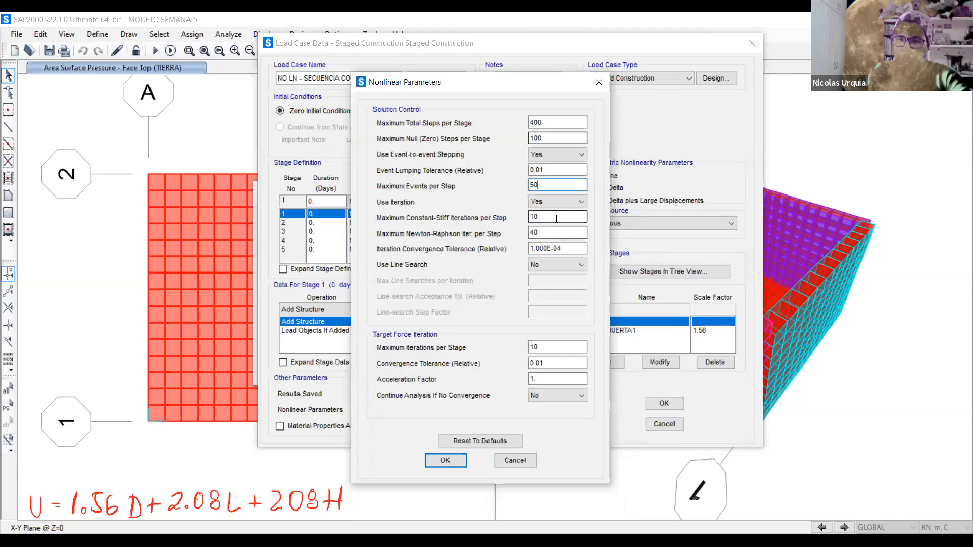
Accept the nonlinear parameters, the staged construction case and the load case list.
click(448, 461)
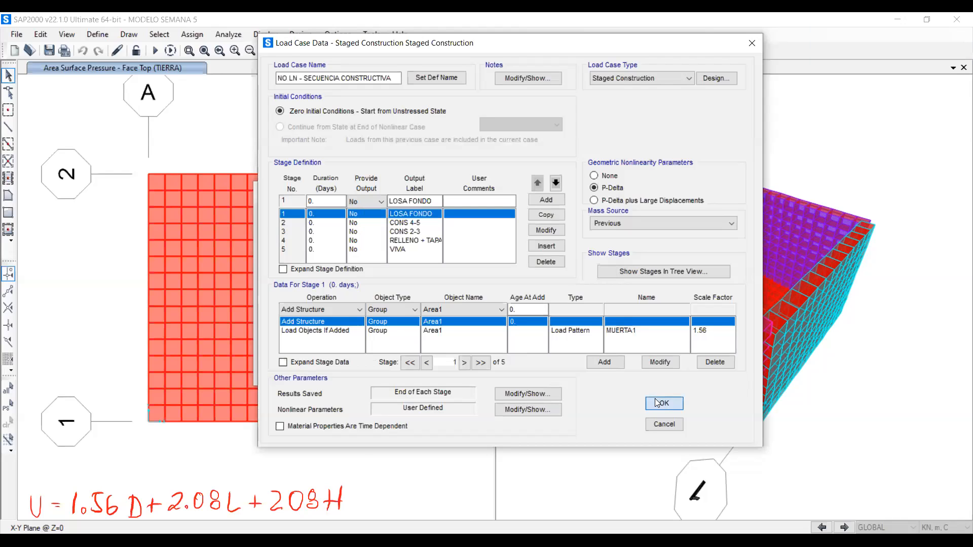
key(Return)
click(608, 365)
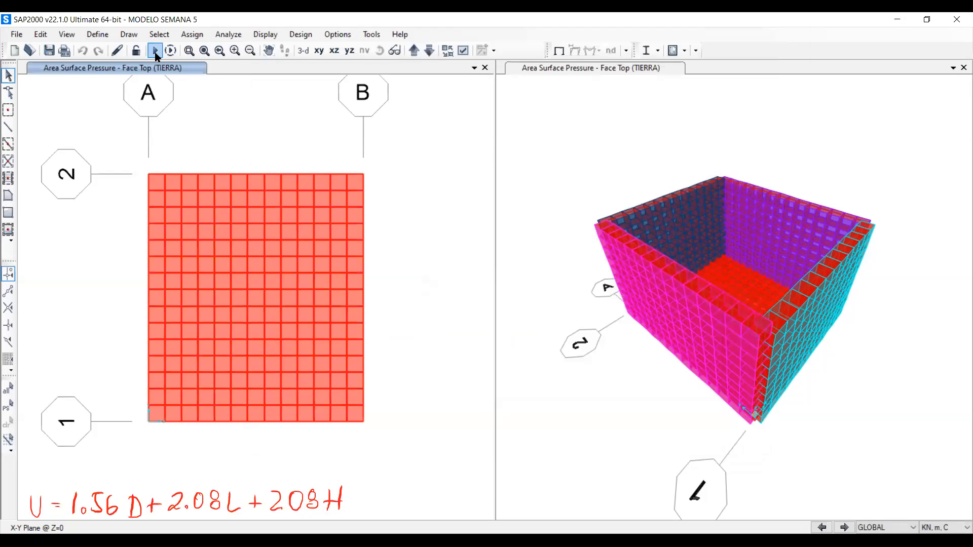
Try to run the LINEAL and staged construction cases, then terminate the analysis and unlock the model.
click(156, 51)
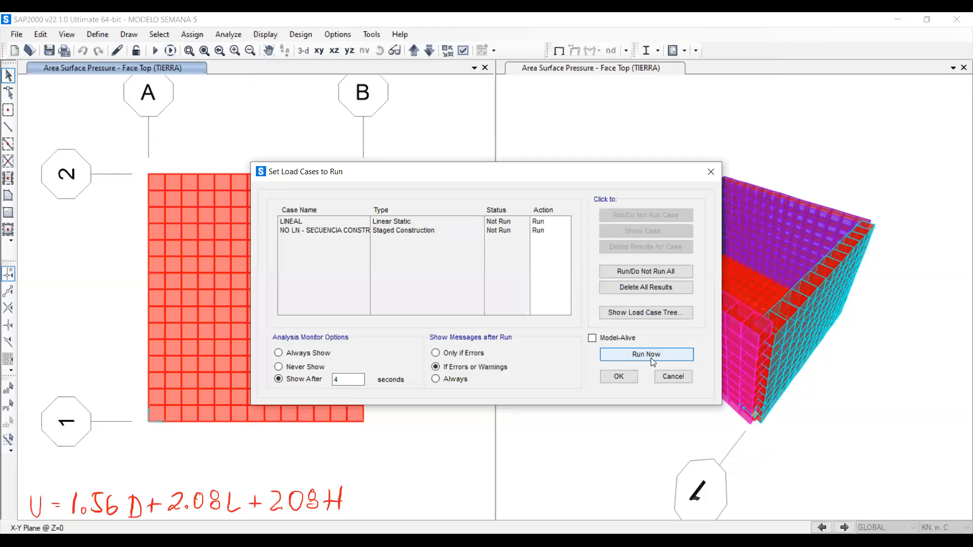
click(646, 355)
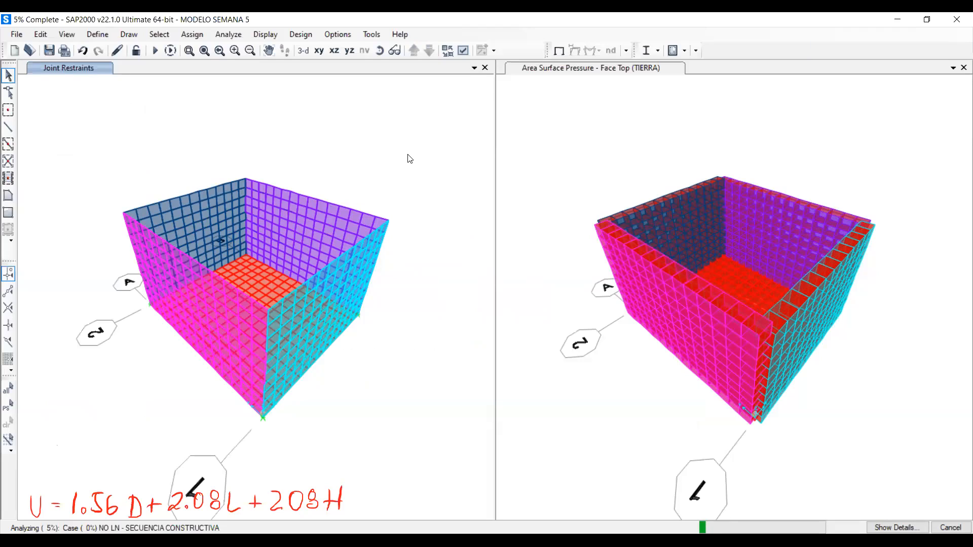
click(946, 531)
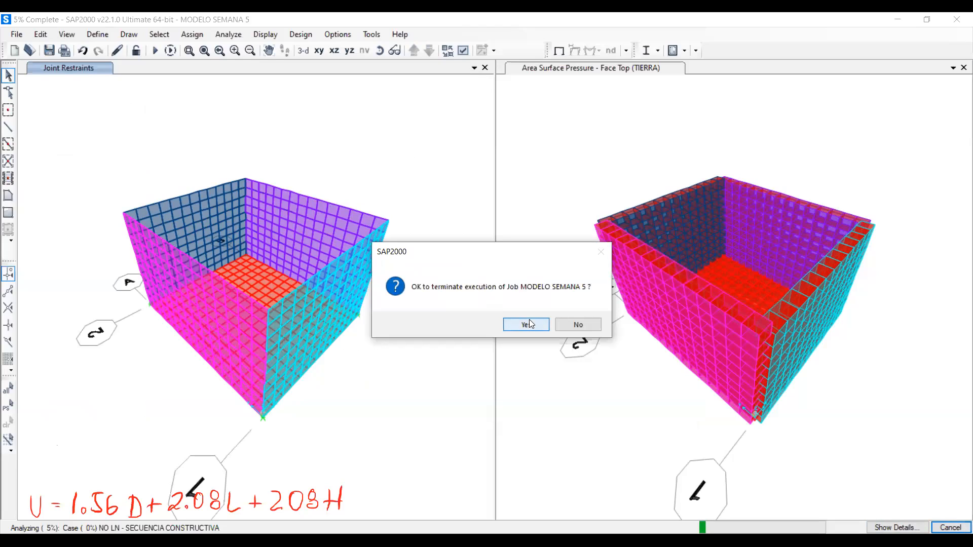
click(527, 324)
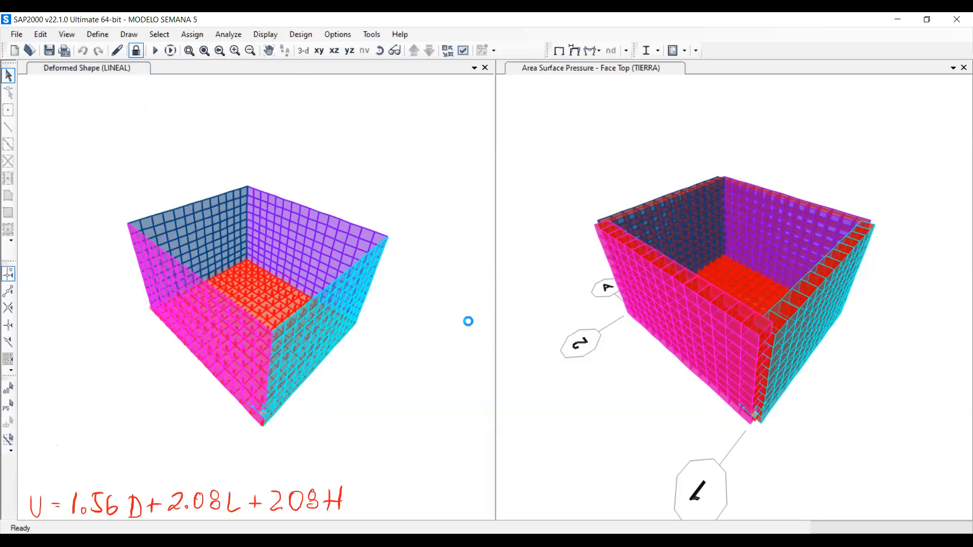
click(137, 50)
click(511, 331)
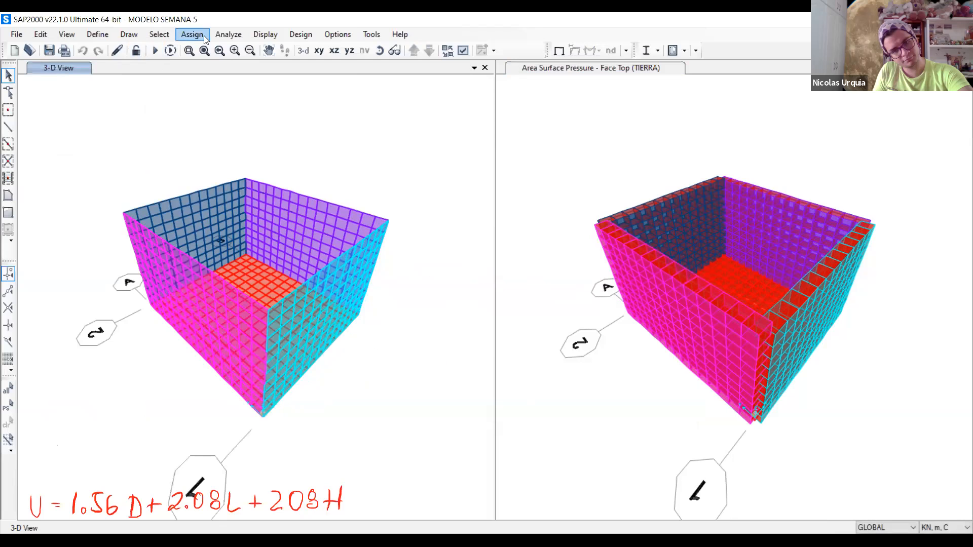
click(184, 33)
mouse_move(221, 41)
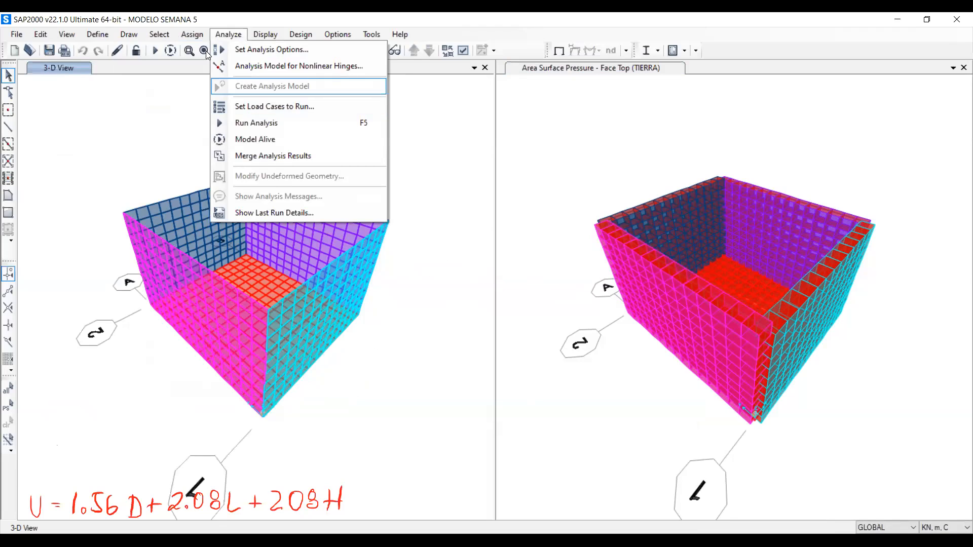
click(248, 108)
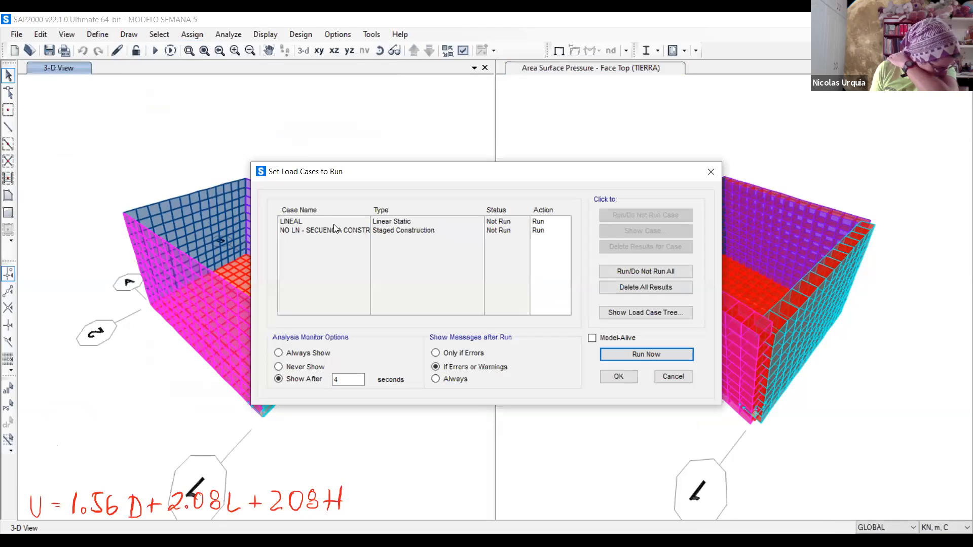
click(712, 167)
Set NO LN - SECUENCIA CONSTRUCTIVA to Do Not Run and run the analysis for LINEAL only.
click(227, 35)
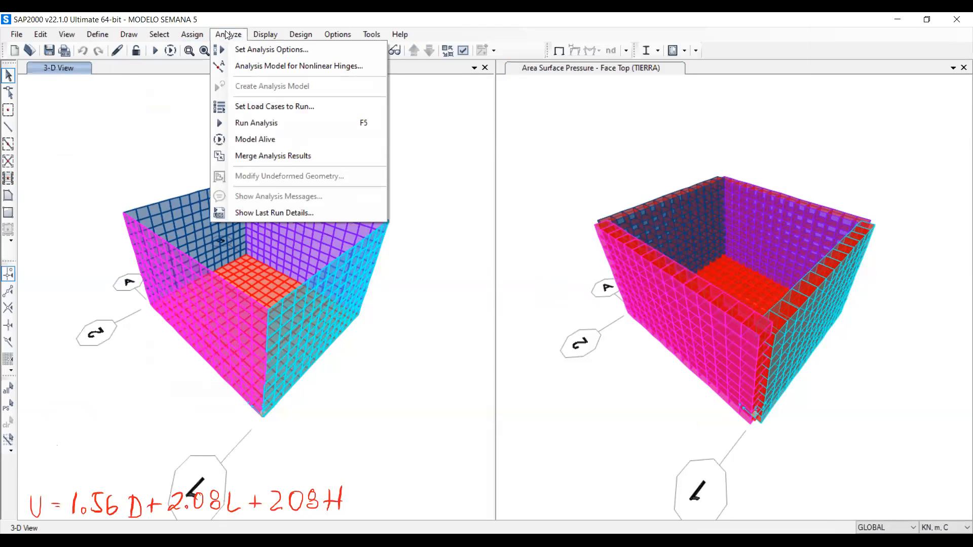
click(264, 122)
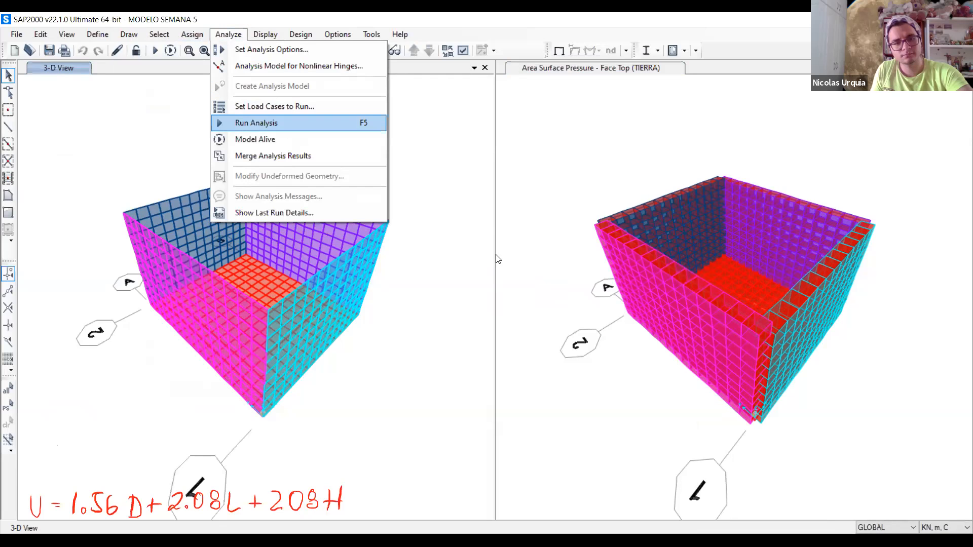
click(351, 224)
click(314, 231)
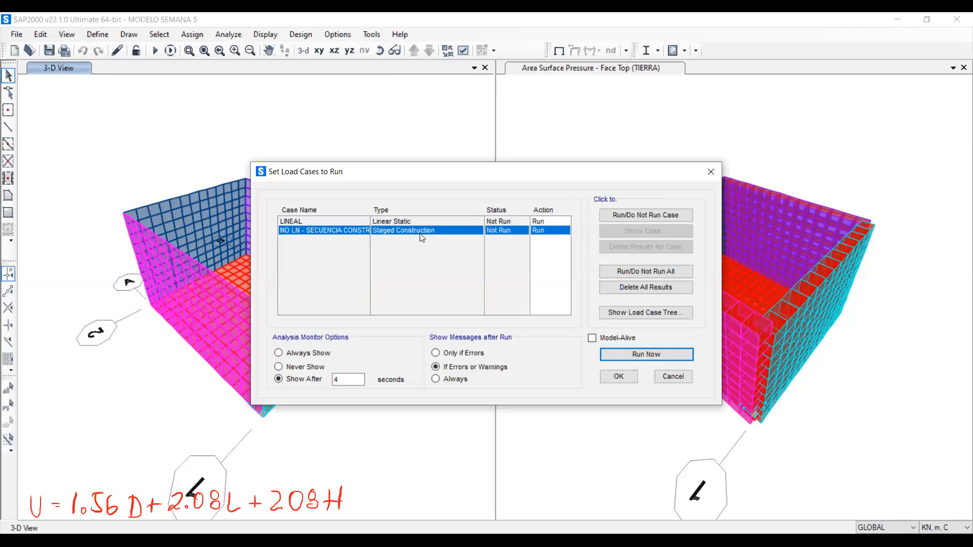
click(636, 213)
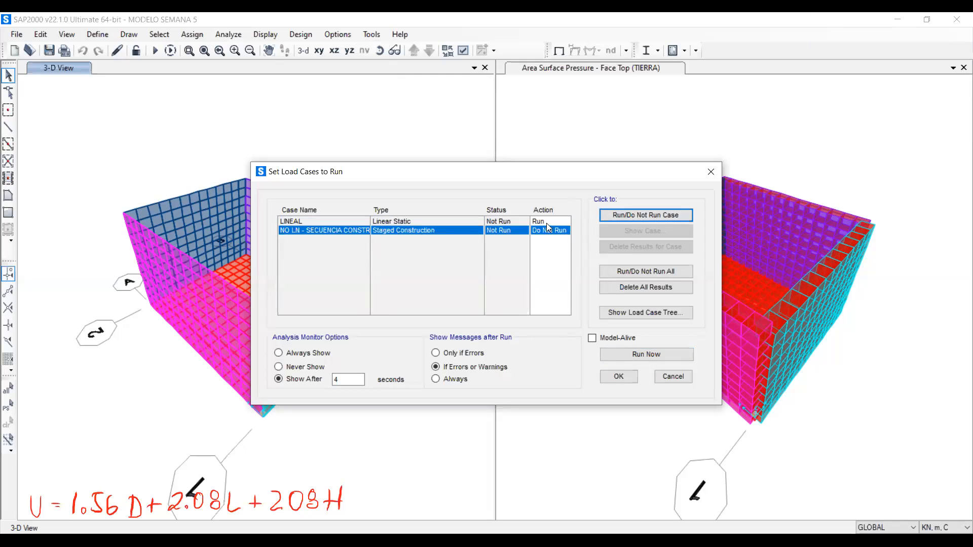
click(645, 355)
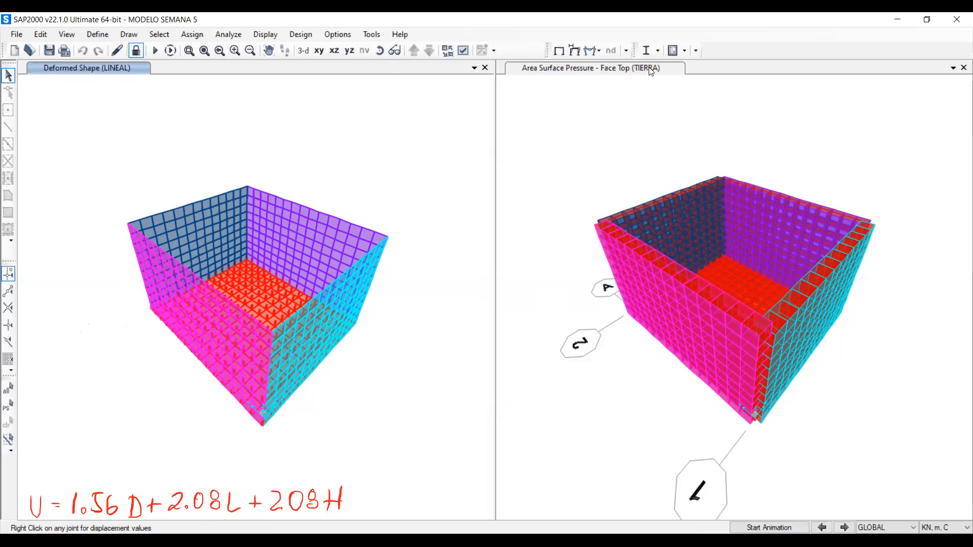
Animate the deformed shape of the LINEAL case and stop the animation.
click(754, 528)
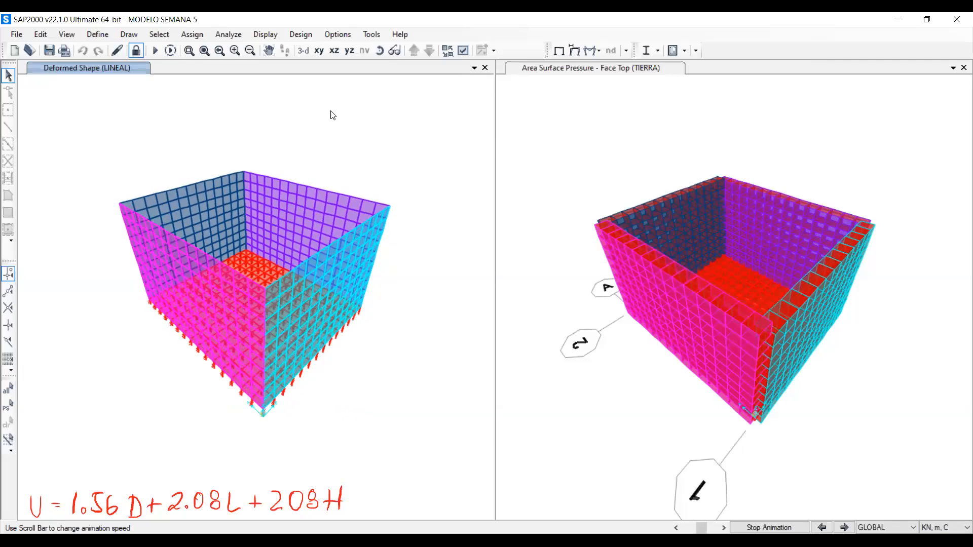
click(770, 528)
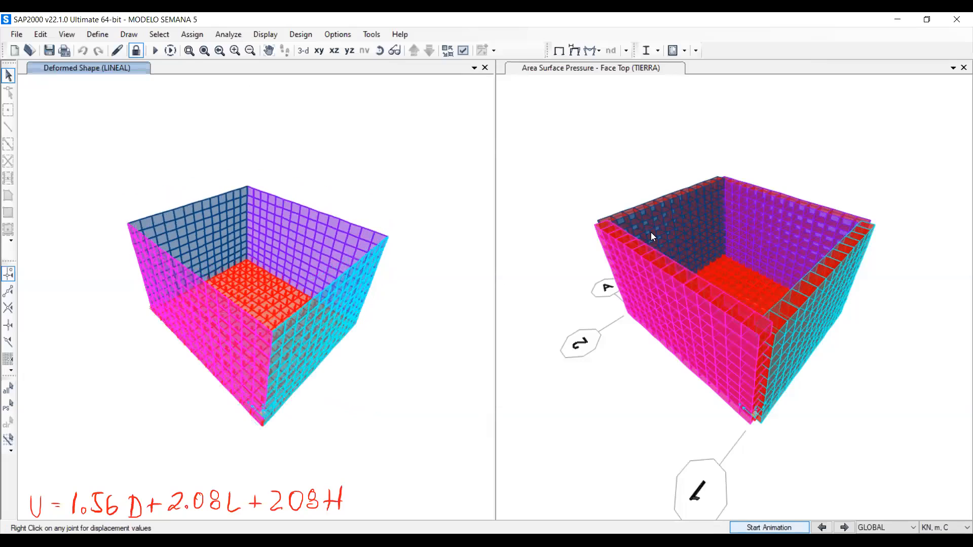
Show the undeformed model as an X-Z elevation at Y=0 in both view windows.
click(607, 134)
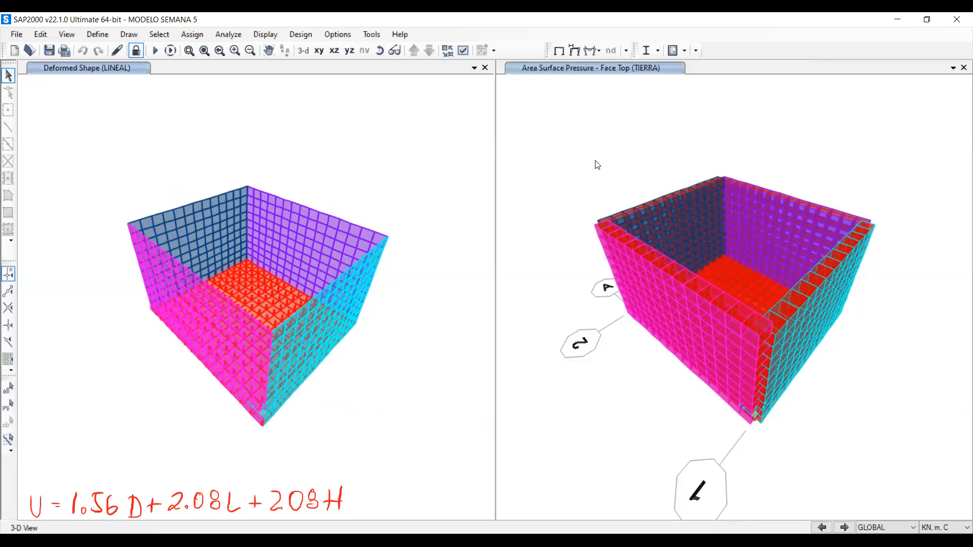
click(334, 51)
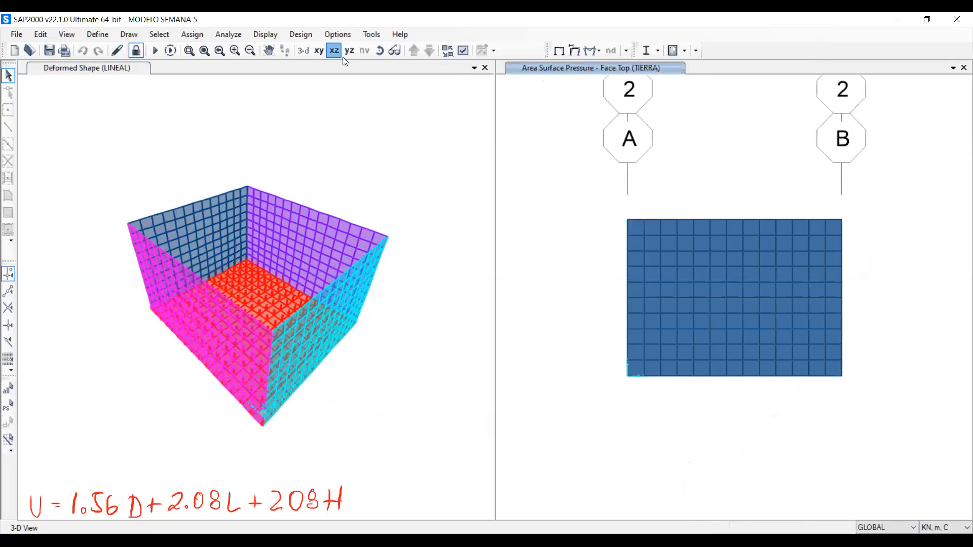
click(359, 125)
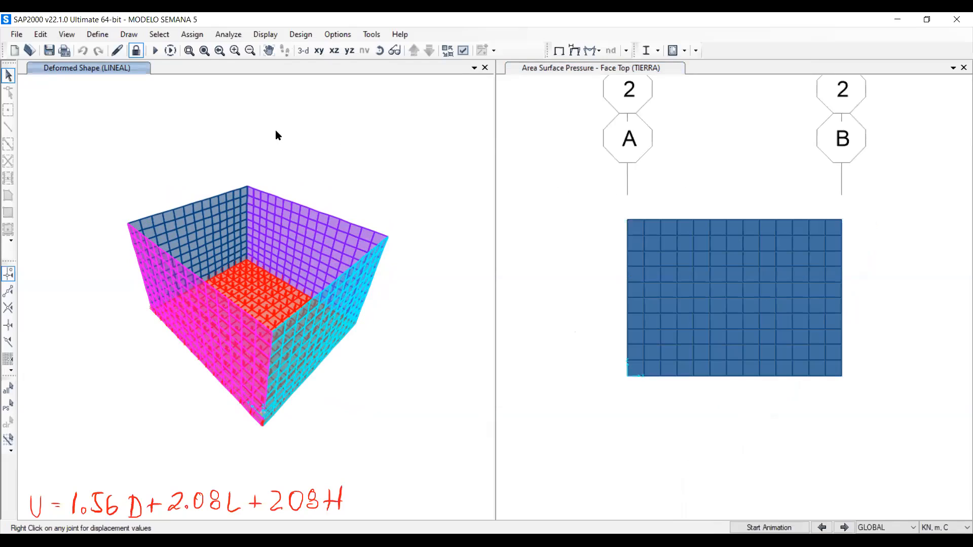
click(334, 50)
click(559, 50)
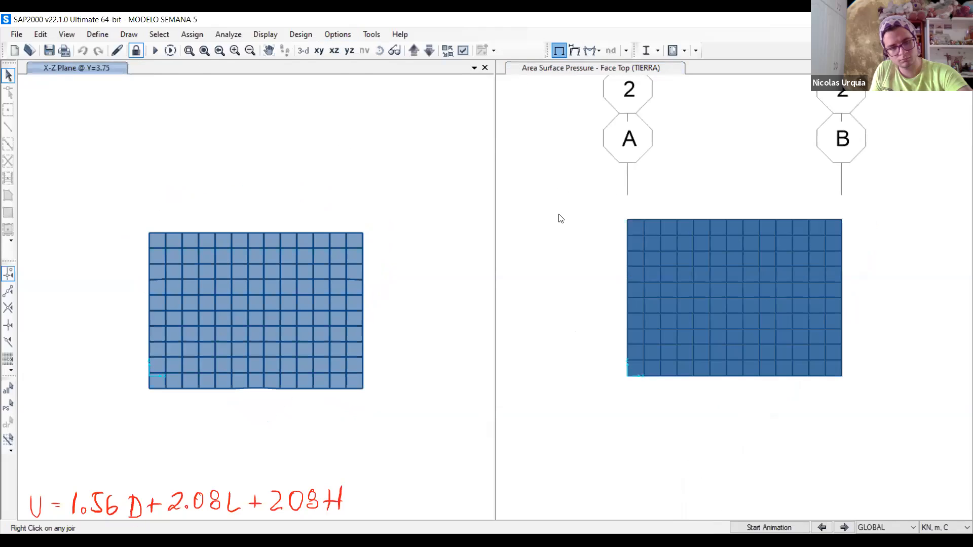
click(425, 51)
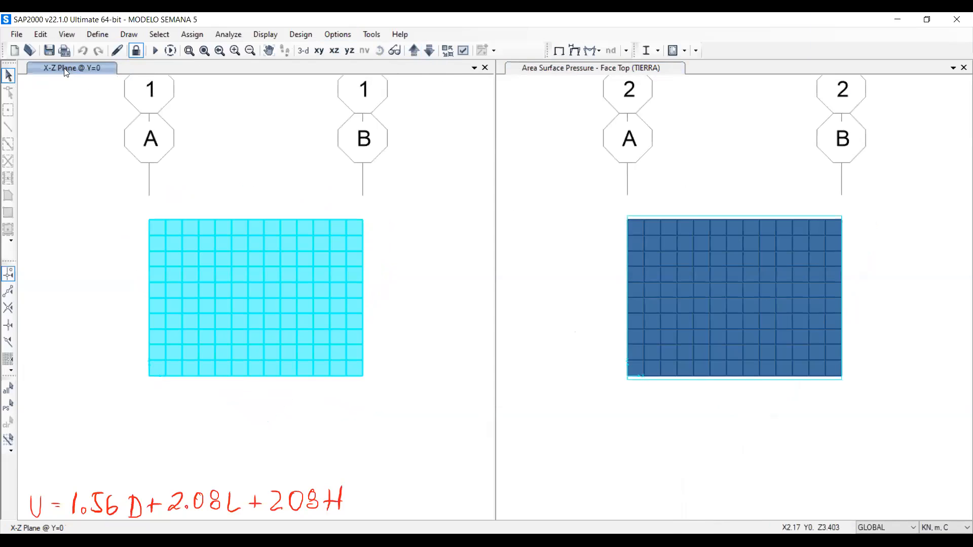
click(559, 51)
click(429, 51)
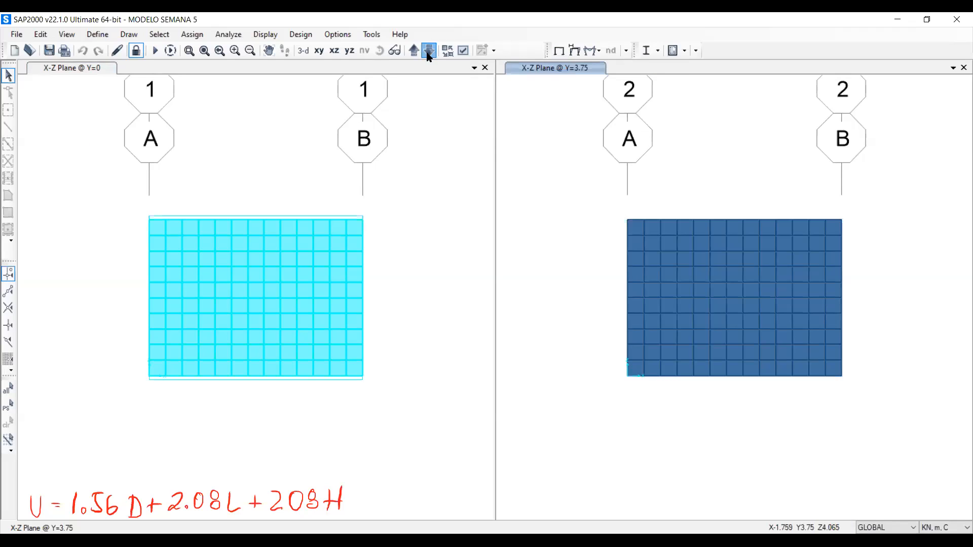
Display the F11 resultant force contours of the LINEAL case on the shells of the Y=0 wall.
click(596, 51)
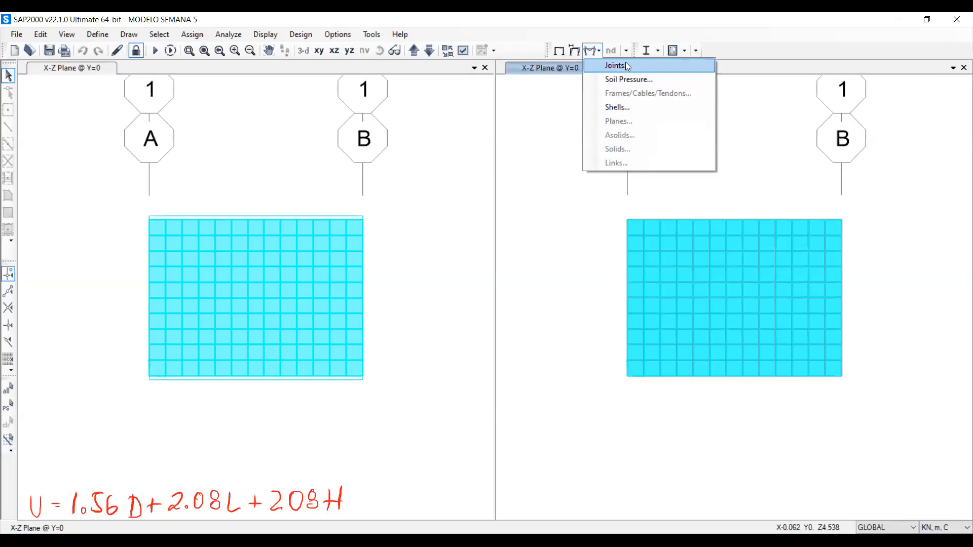
click(639, 110)
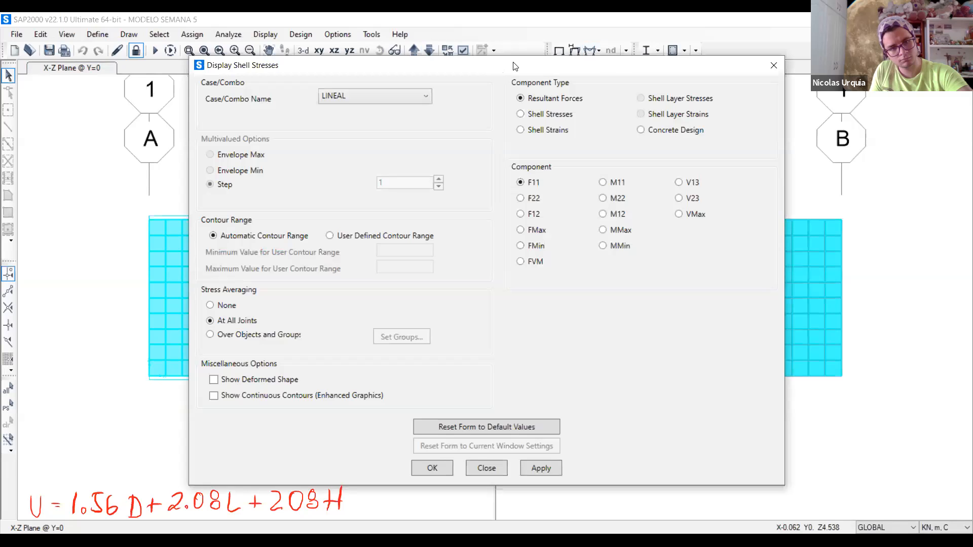
click(527, 85)
click(460, 101)
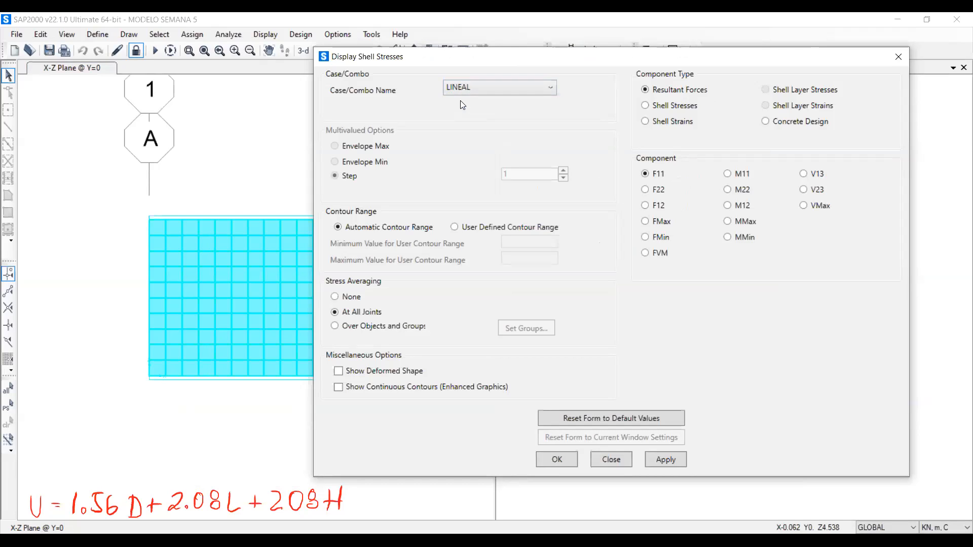
click(672, 106)
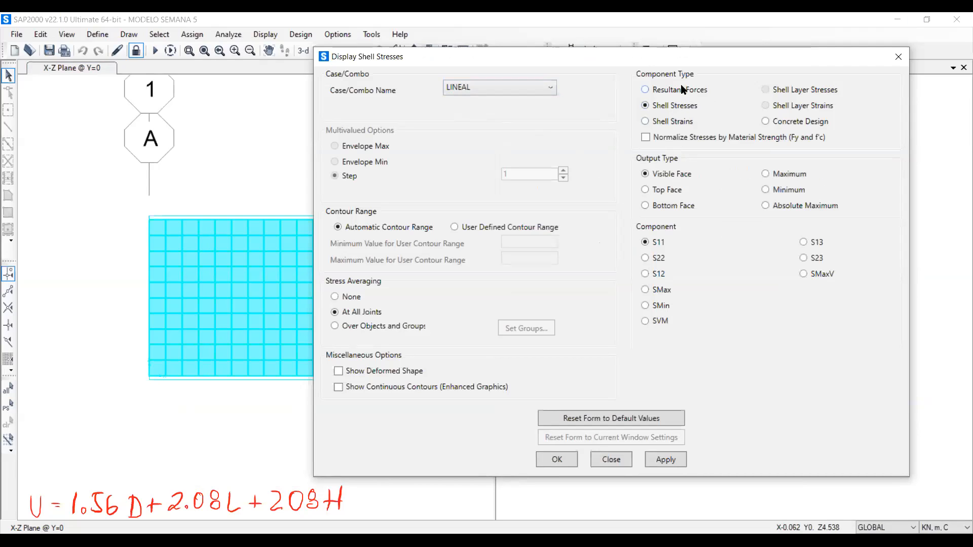
click(676, 90)
click(674, 107)
click(680, 90)
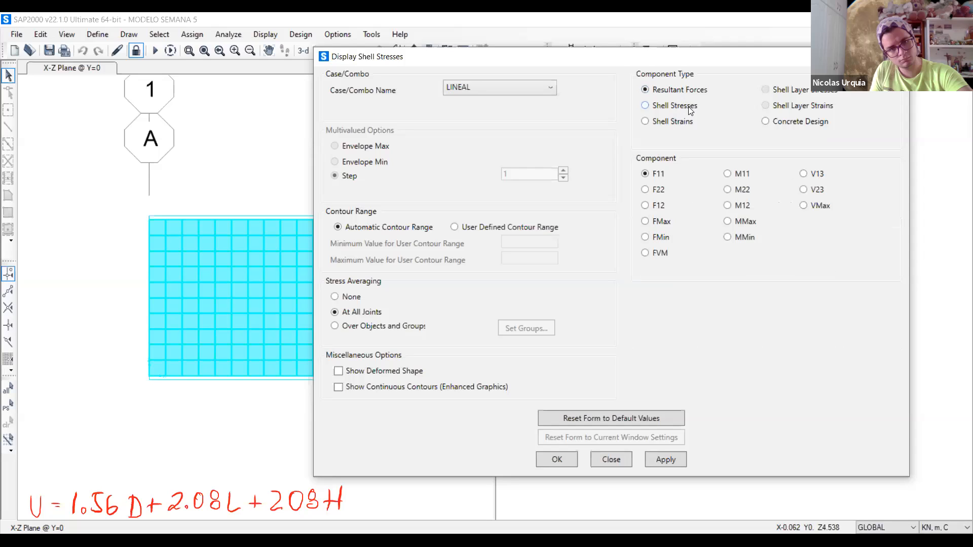
click(771, 121)
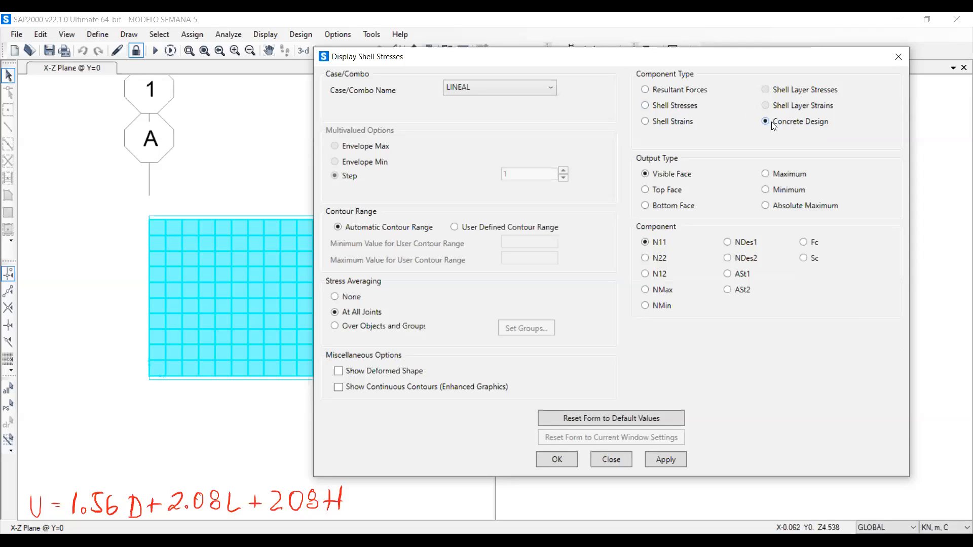
click(671, 91)
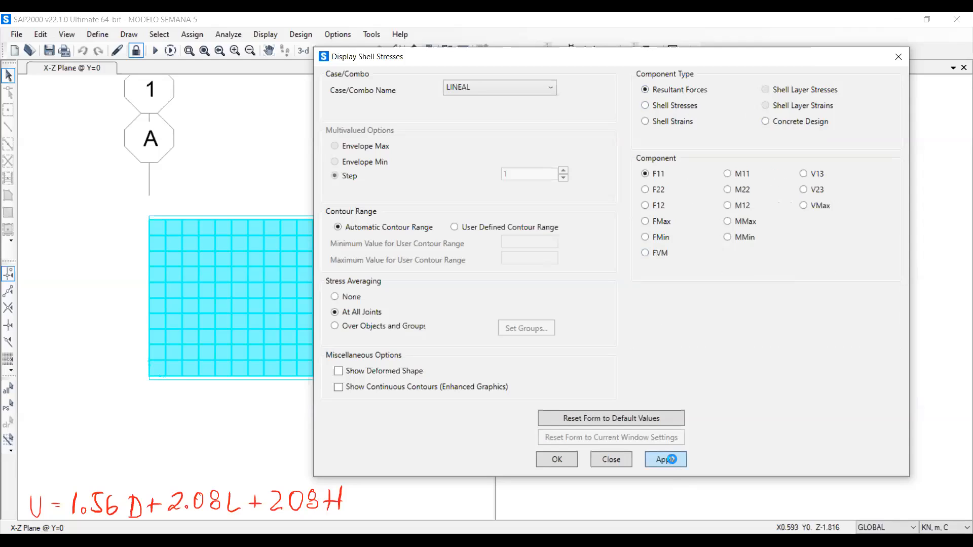
click(668, 459)
Examine the F11 contour values and element local axes around the wall's upper corner.
drag(685, 51, 225, 52)
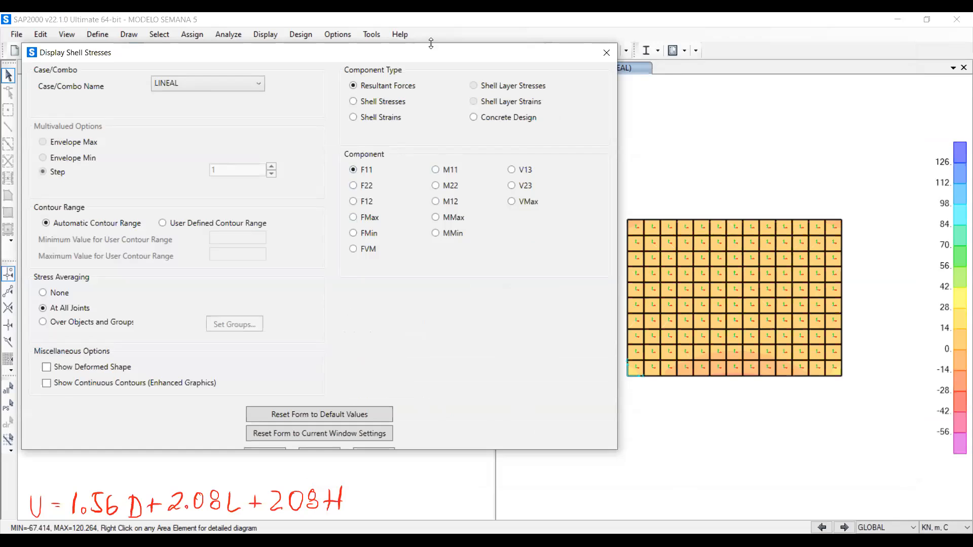
drag(429, 52, 408, 55)
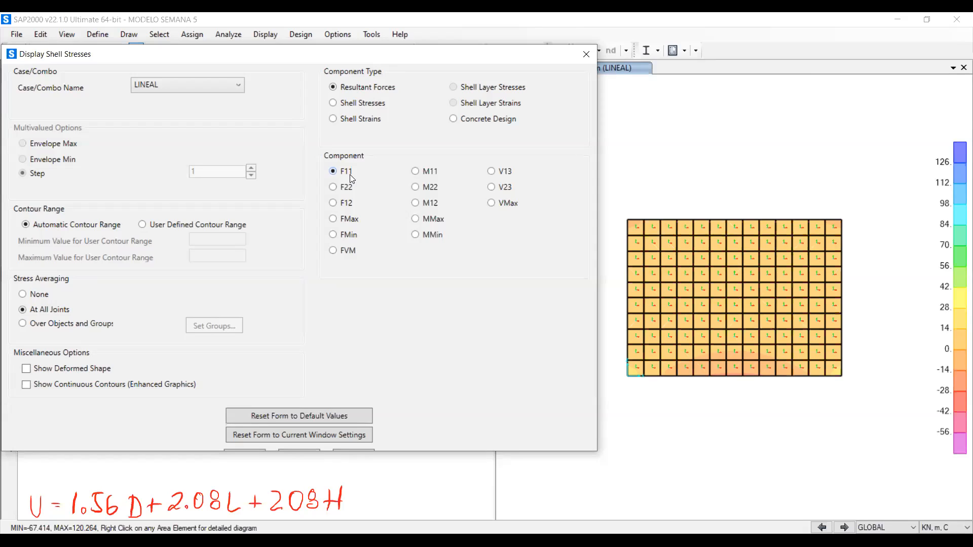
mouse_move(745, 246)
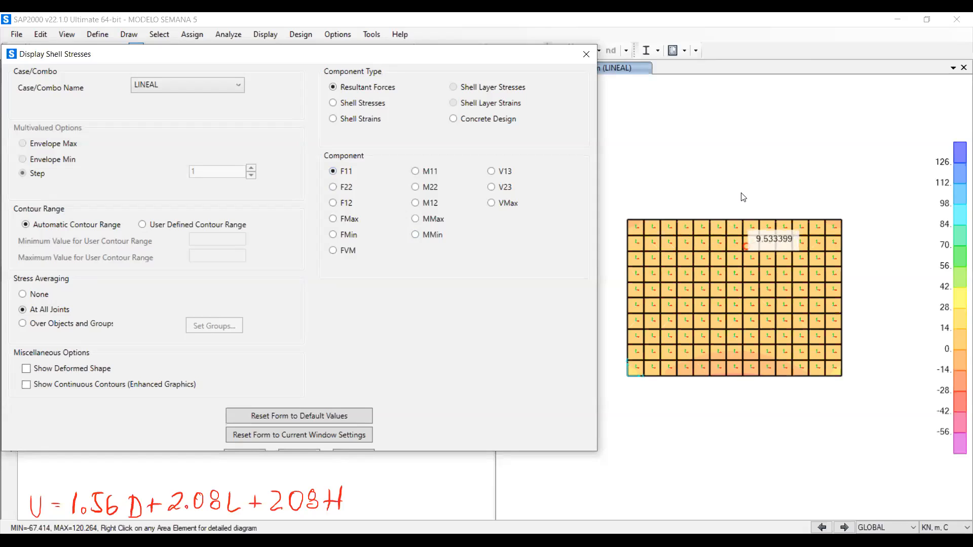
scroll(757, 240, up, 2)
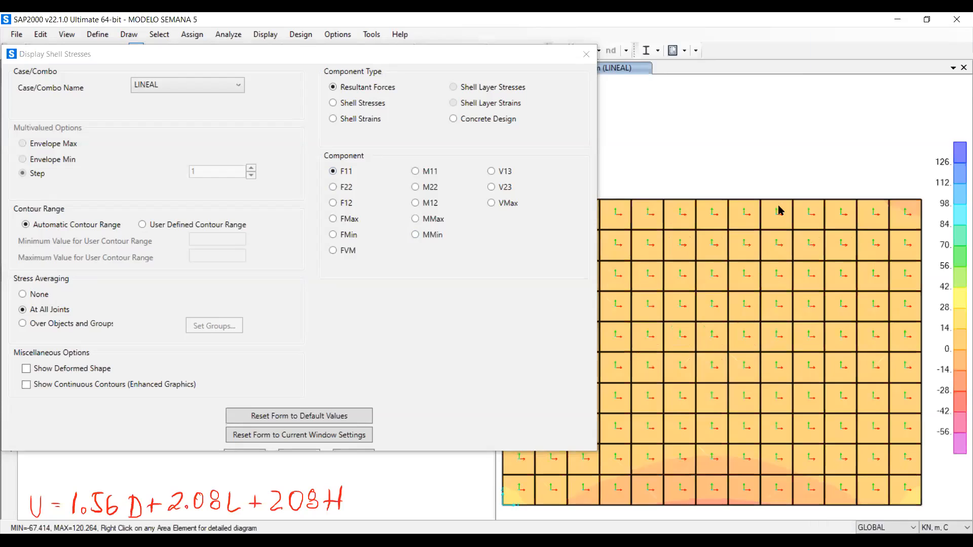
mouse_move(765, 265)
scroll(765, 264, up, 4)
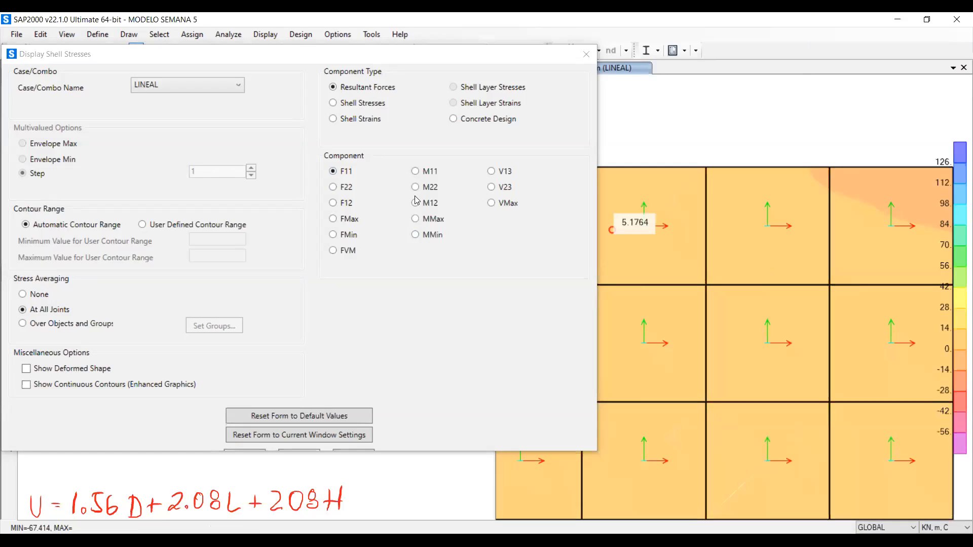
middle_drag(780, 246, 765, 241)
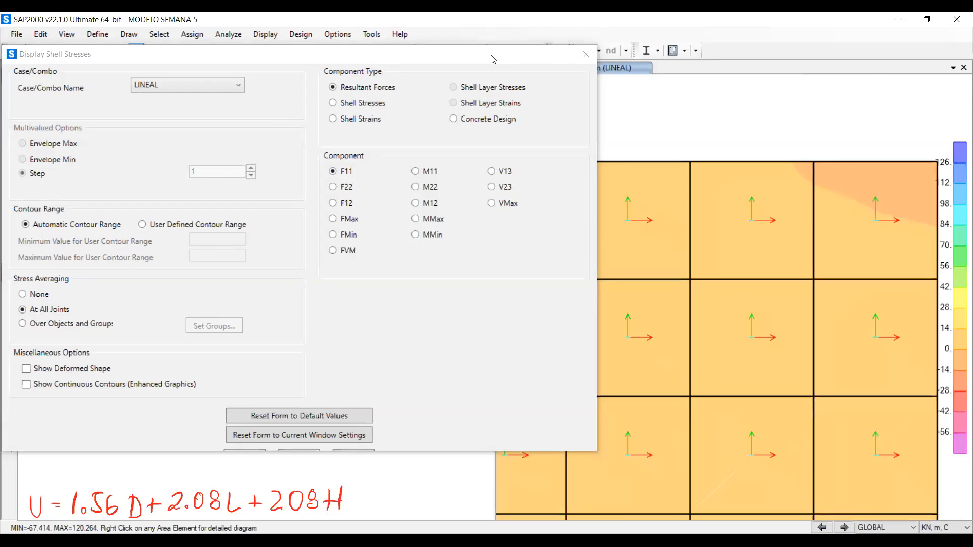
Annotate the upper wall elements with F12 shear arrows around their edges, beside the F11 and F22 arrows.
drag(490, 59, 369, 65)
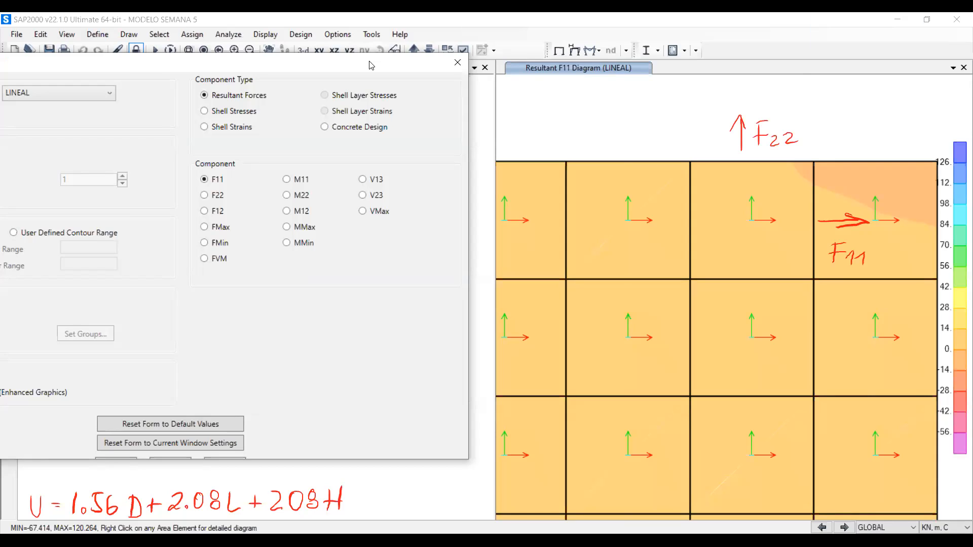
drag(829, 196, 828, 244)
drag(821, 207, 839, 205)
mouse_move(850, 173)
mouse_down()
mouse_move(849, 191)
mouse_move(859, 170)
mouse_move(864, 191)
mouse_move(889, 188)
mouse_up()
mouse_move(702, 150)
mouse_down()
mouse_move(794, 150)
mouse_move(783, 159)
mouse_up()
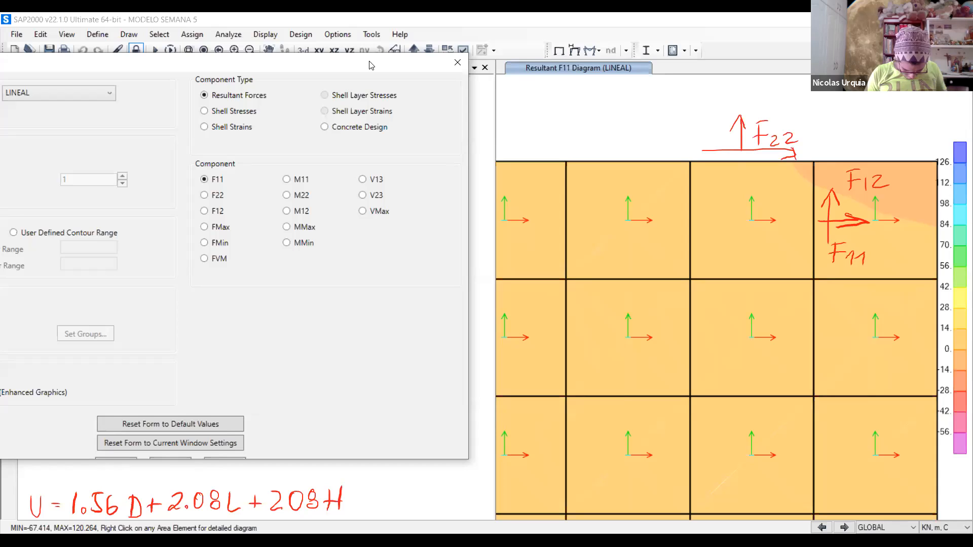
mouse_move(674, 174)
mouse_down()
mouse_move(674, 255)
mouse_move(686, 244)
mouse_up()
mouse_move(809, 289)
mouse_down()
mouse_move(695, 292)
mouse_move(714, 300)
mouse_up()
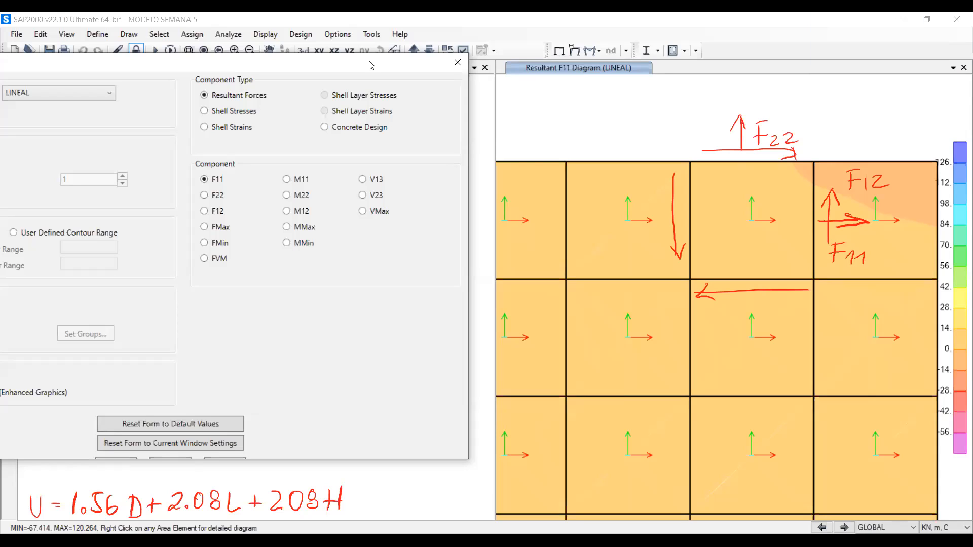
mouse_move(737, 408)
scroll(738, 407, down, 3)
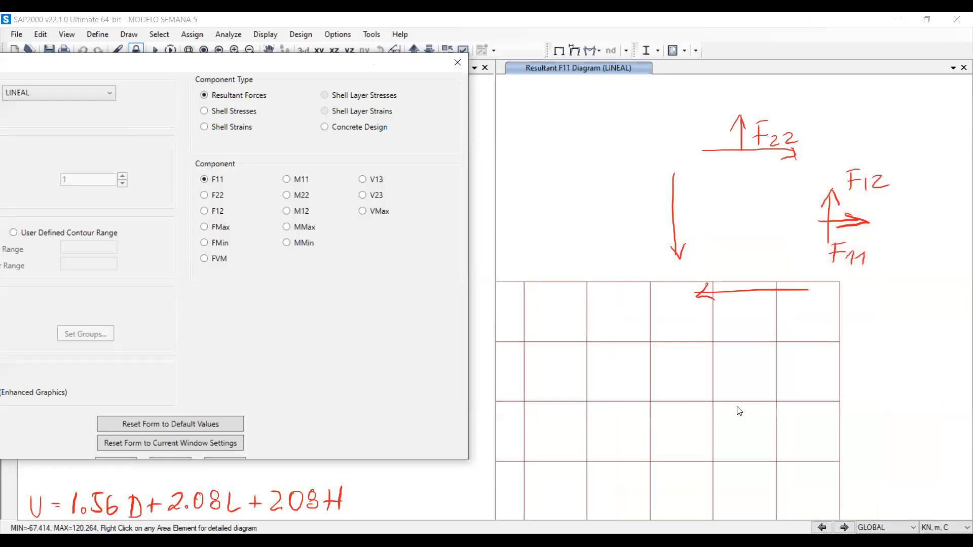
scroll(733, 399, down, 2)
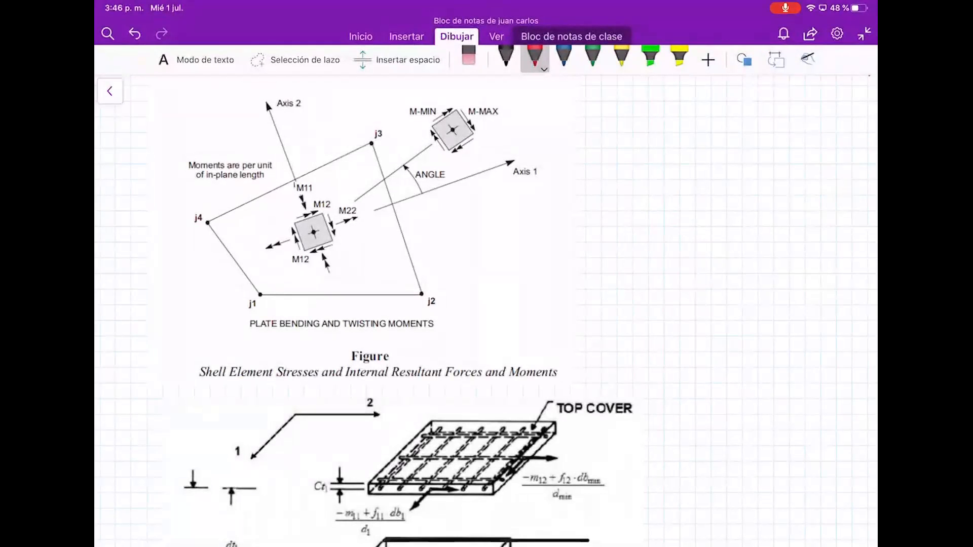
Examine the shell sign-convention diagrams for membrane forces and for plate bending and twisting moments in the OneNote class notebook.
scroll(486, 309, up, 6)
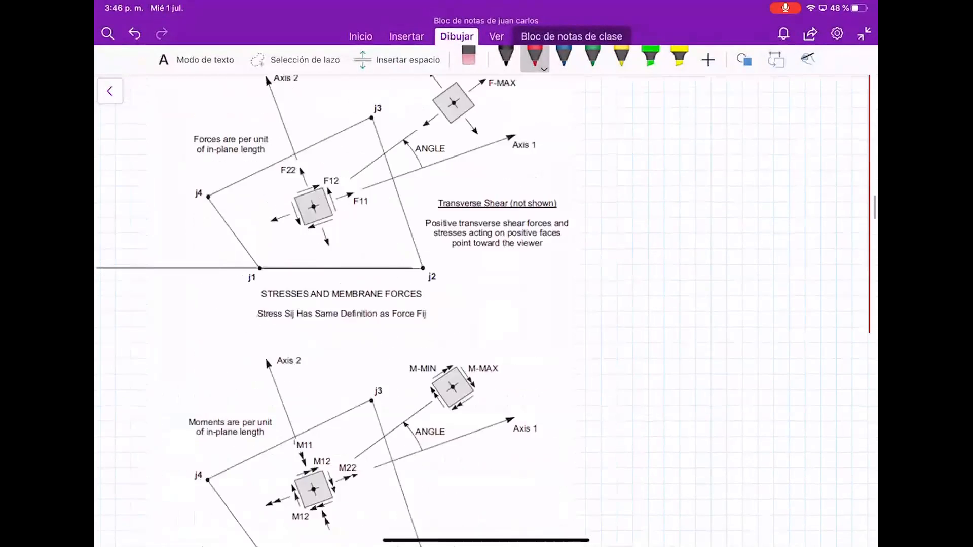
scroll(375, 244, up, 3)
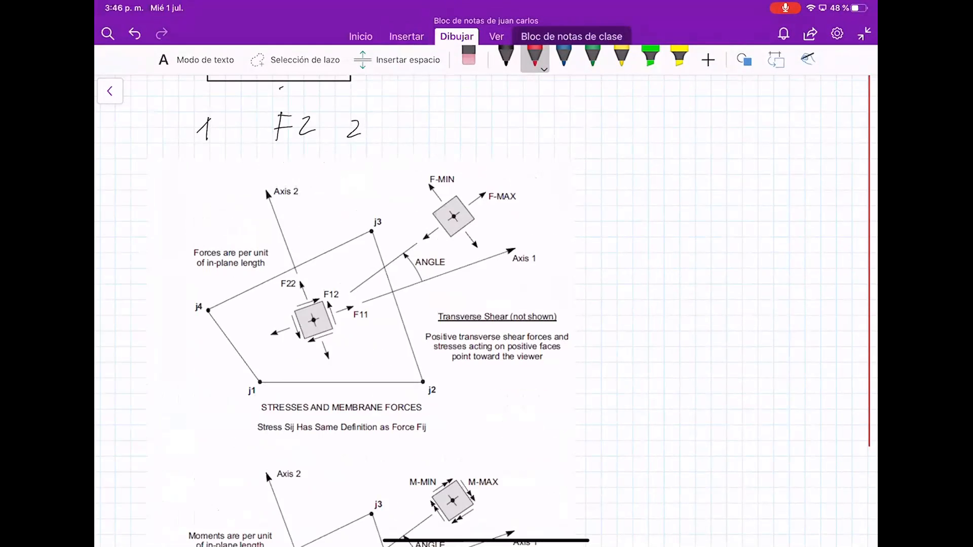
scroll(486, 309, down, 5)
scroll(487, 309, down, 1)
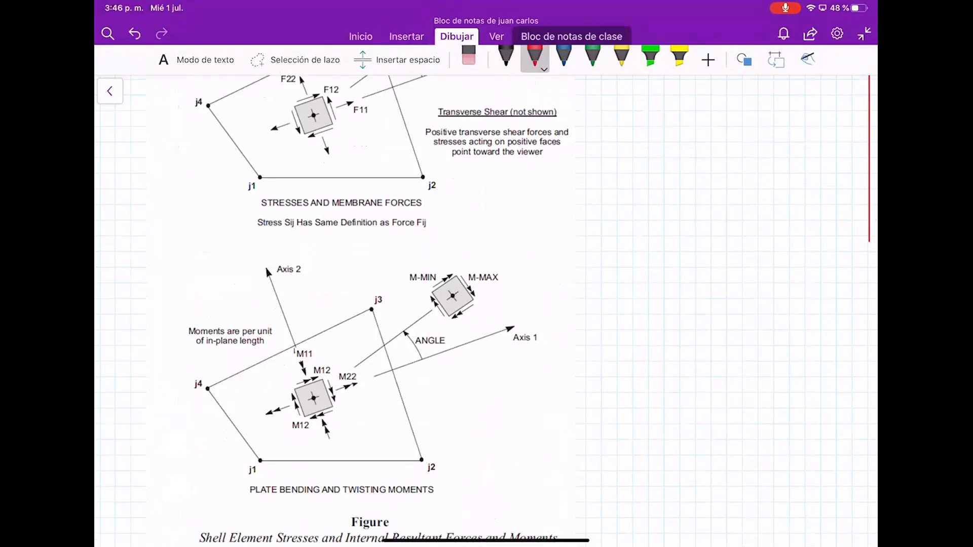
scroll(486, 309, down, 5)
scroll(487, 309, up, 4)
scroll(486, 309, up, 6)
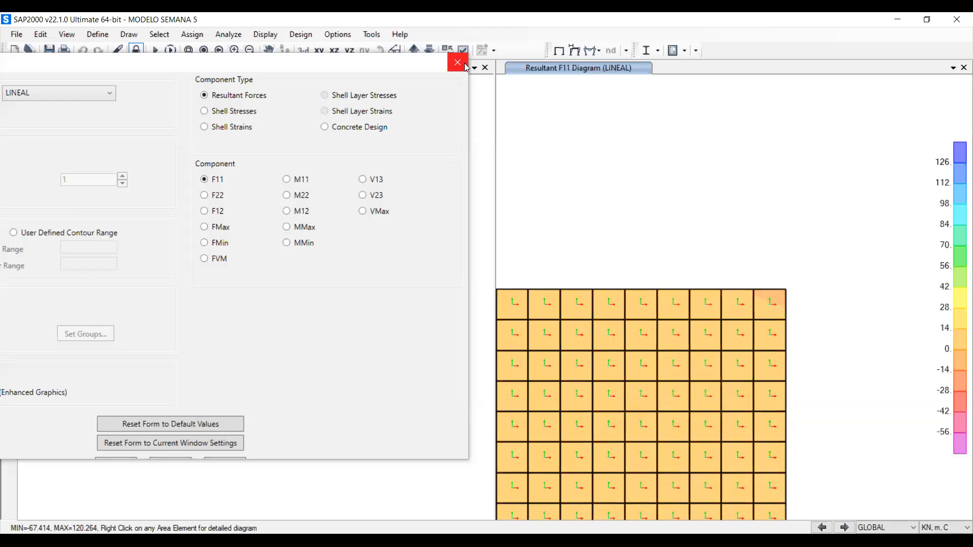
Restore the X-Z elevation in the SAP2000 F11 contour window and inspect the value near the middle of the wall.
drag(398, 66, 516, 111)
click(784, 155)
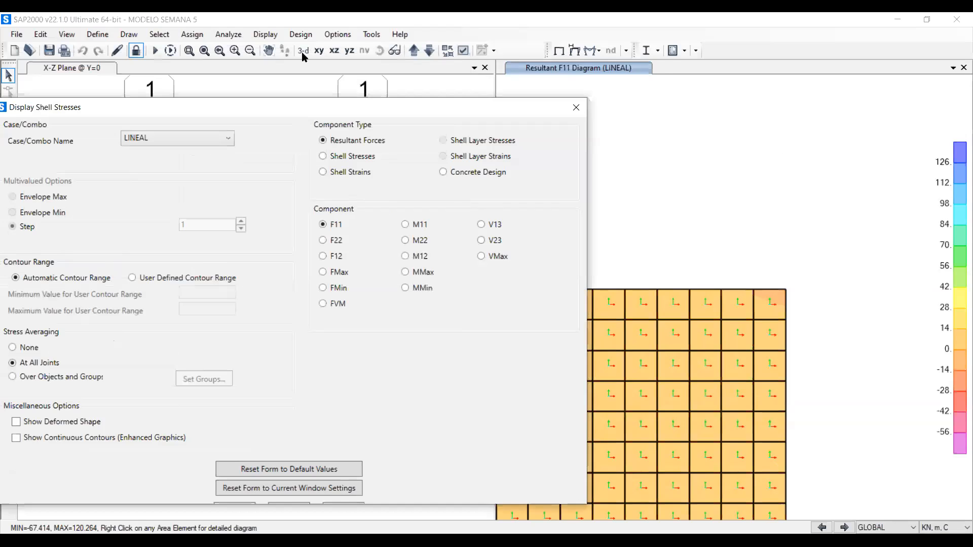
click(336, 54)
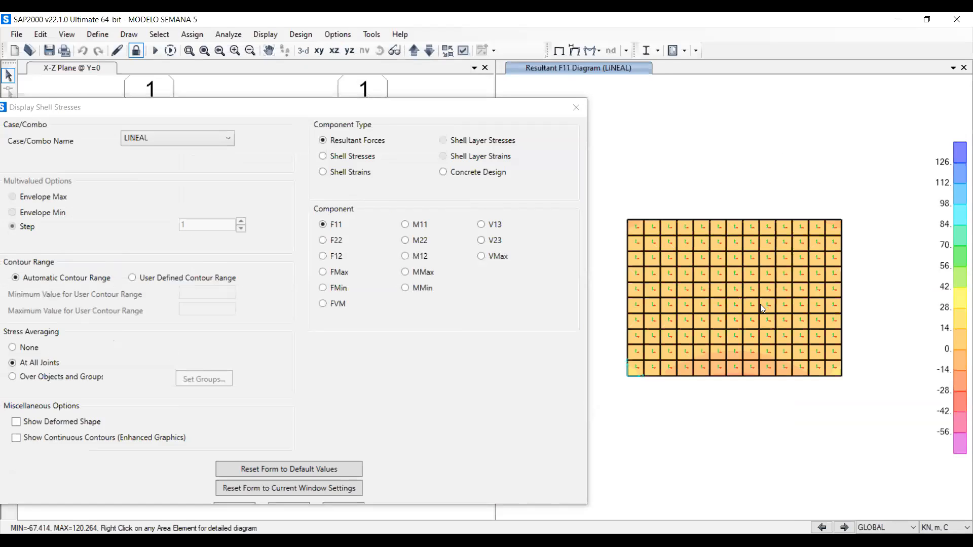
scroll(771, 343, up, 7)
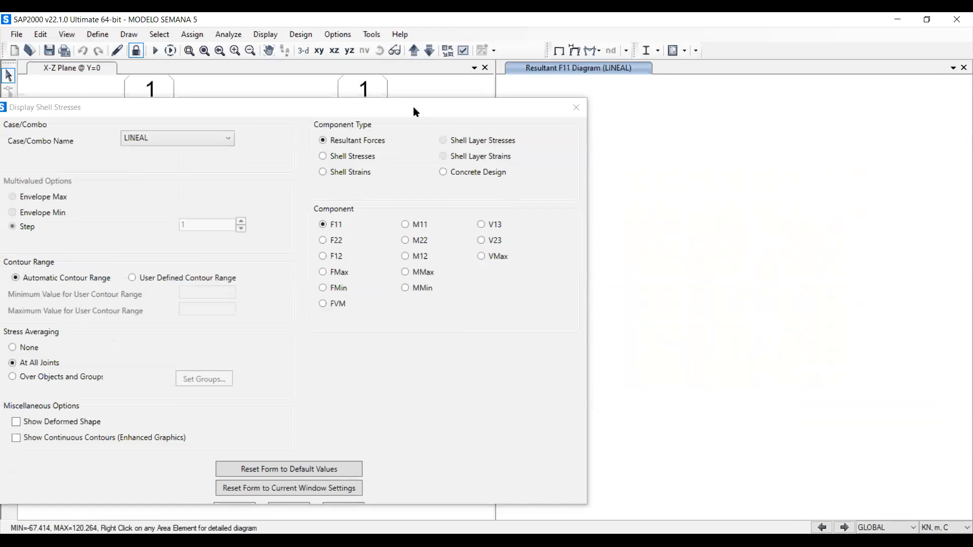
drag(341, 108, 377, 104)
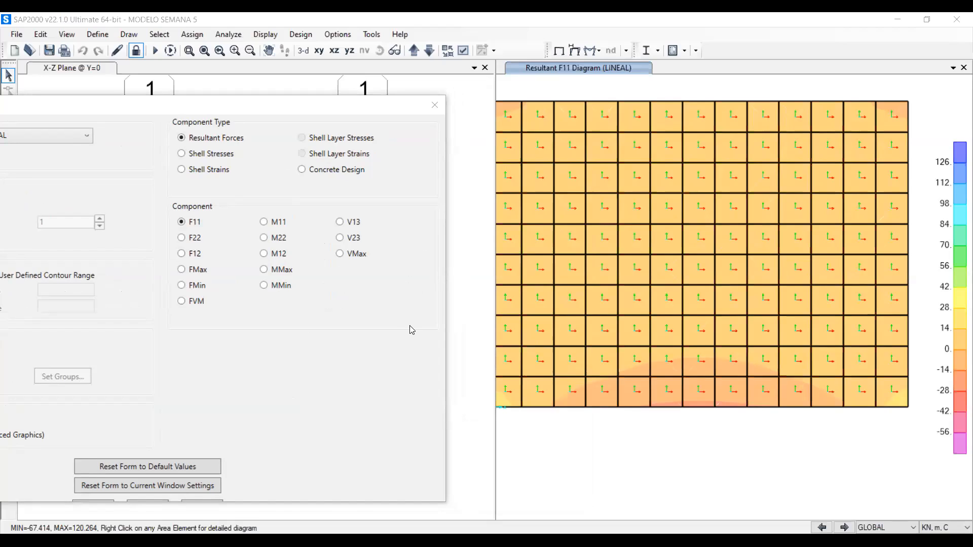
mouse_move(687, 239)
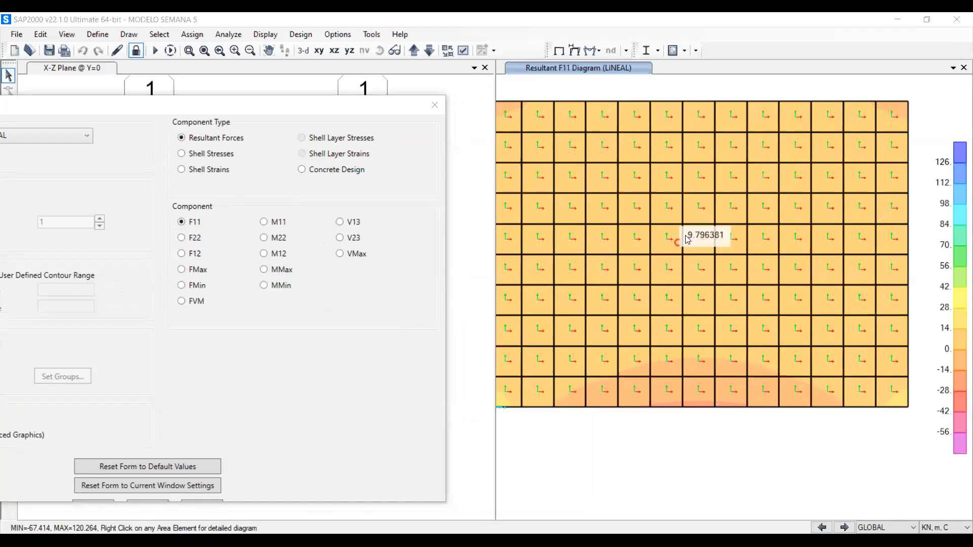
Display the M11 resultant moment contours of the LINEAL case on the Y=0 wall and inspect values at its edge and centre.
click(276, 223)
drag(321, 98, 530, 76)
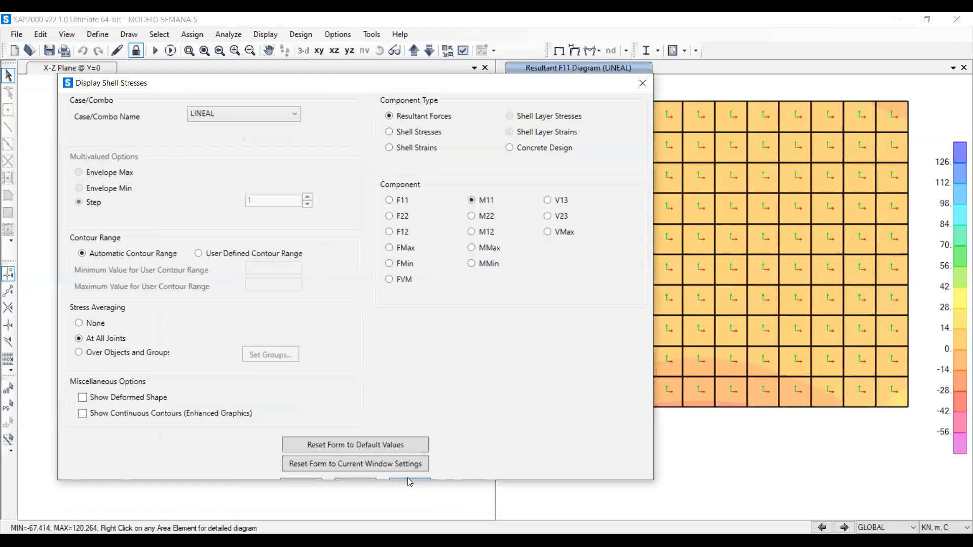
click(409, 480)
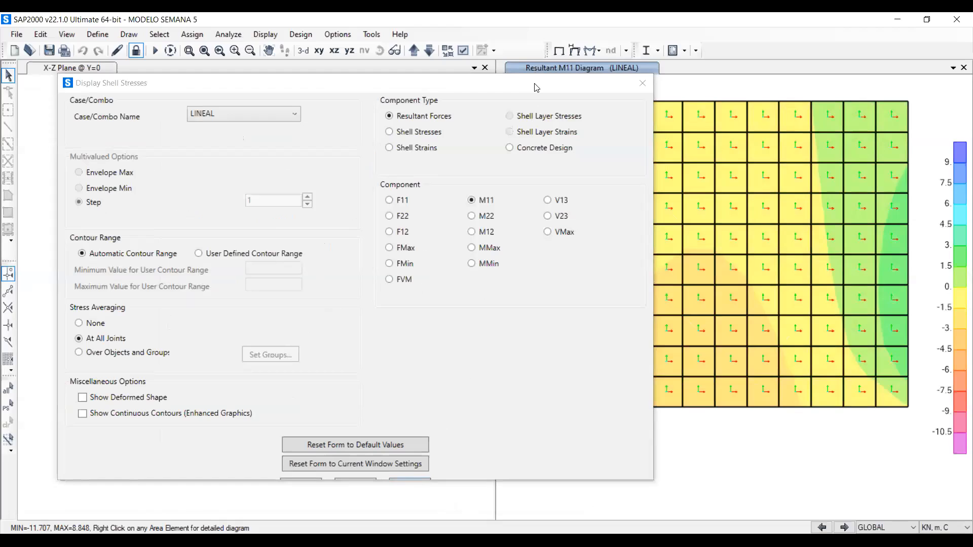
drag(536, 82, 360, 100)
mouse_move(501, 246)
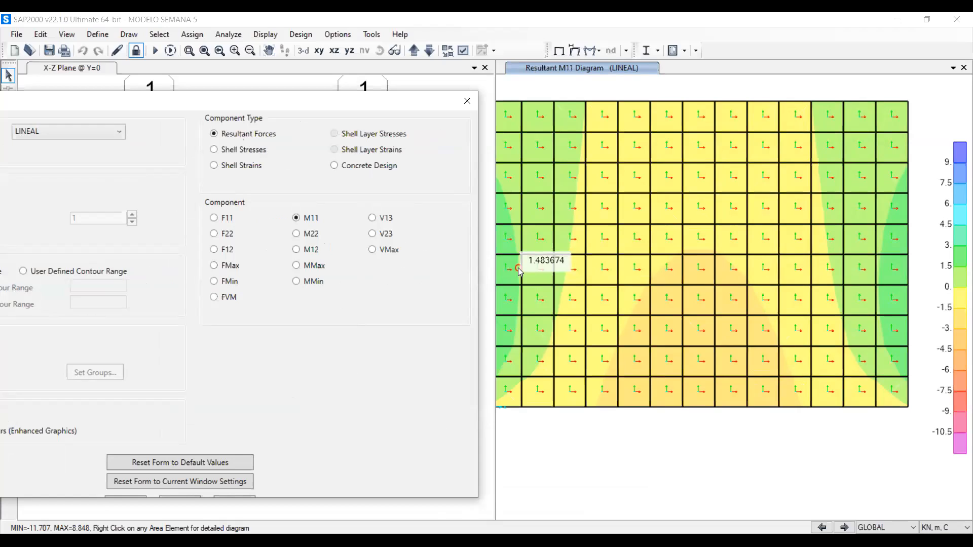
middle_drag(518, 268, 544, 256)
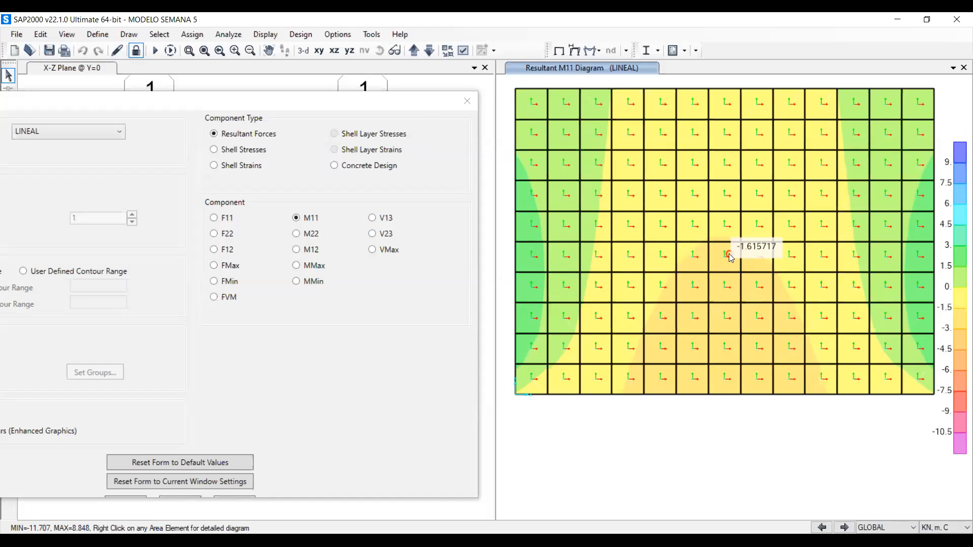
click(460, 105)
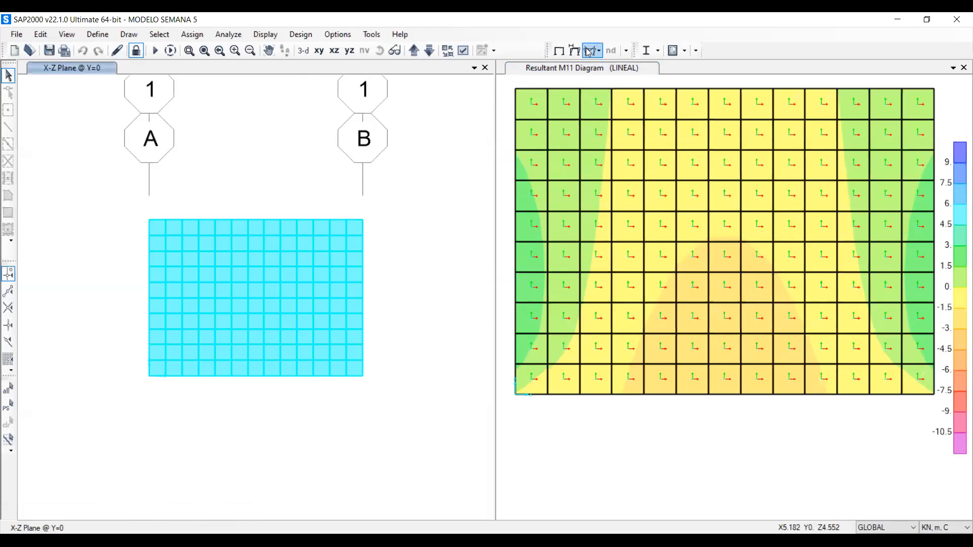
Show the LINEAL deformed shape in place of the plain wall elevation, as a 3D view looking into the open box.
click(577, 50)
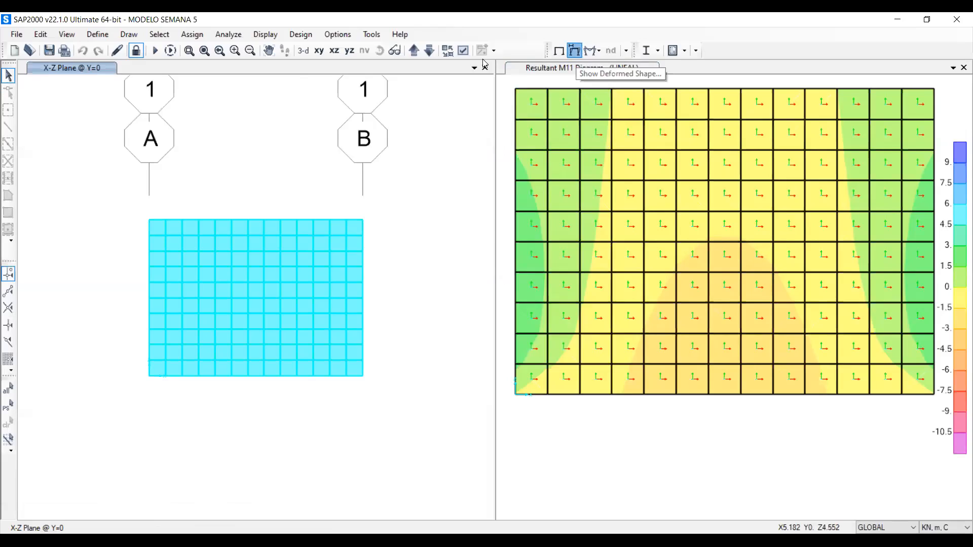
click(366, 334)
click(509, 59)
click(507, 67)
click(541, 530)
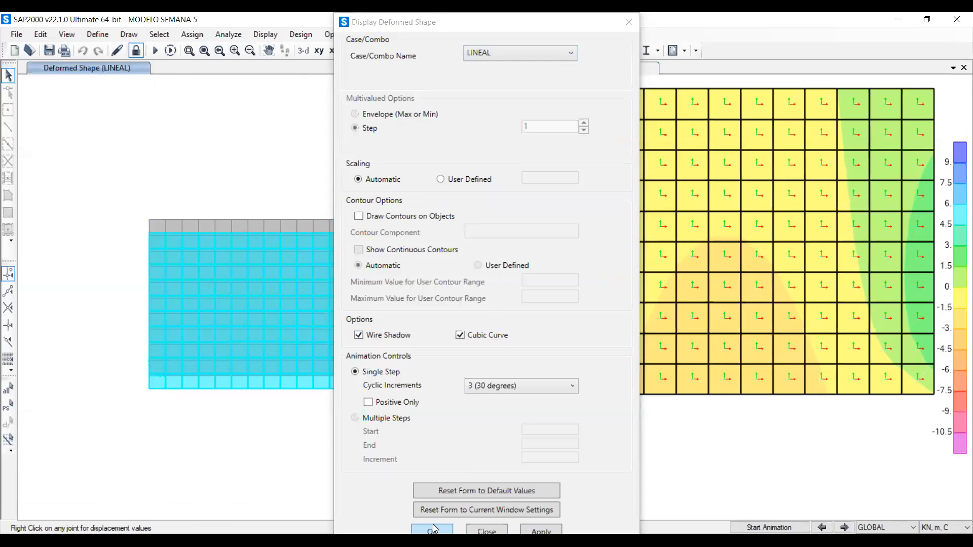
click(432, 529)
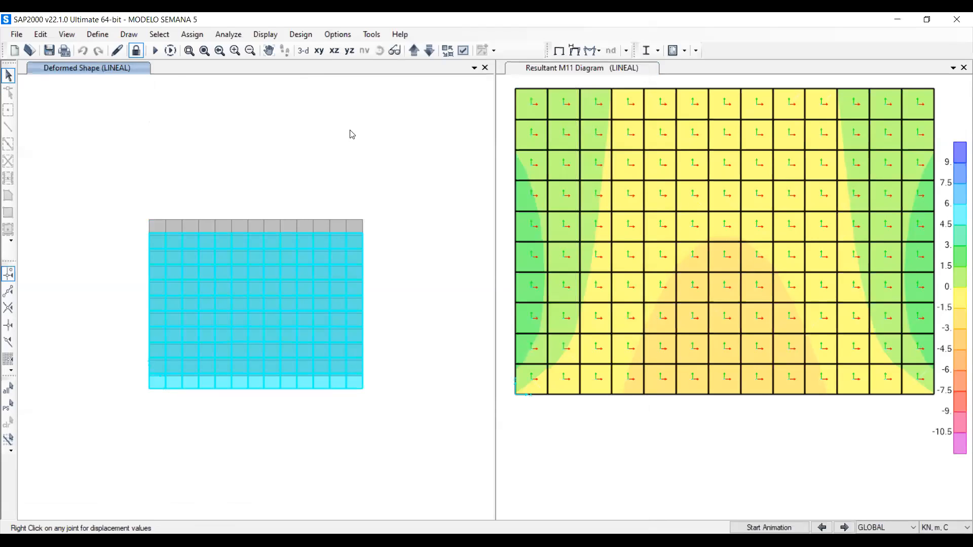
click(303, 49)
mouse_move(254, 278)
middle_down()
mouse_move(276, 315)
mouse_move(397, 365)
middle_up()
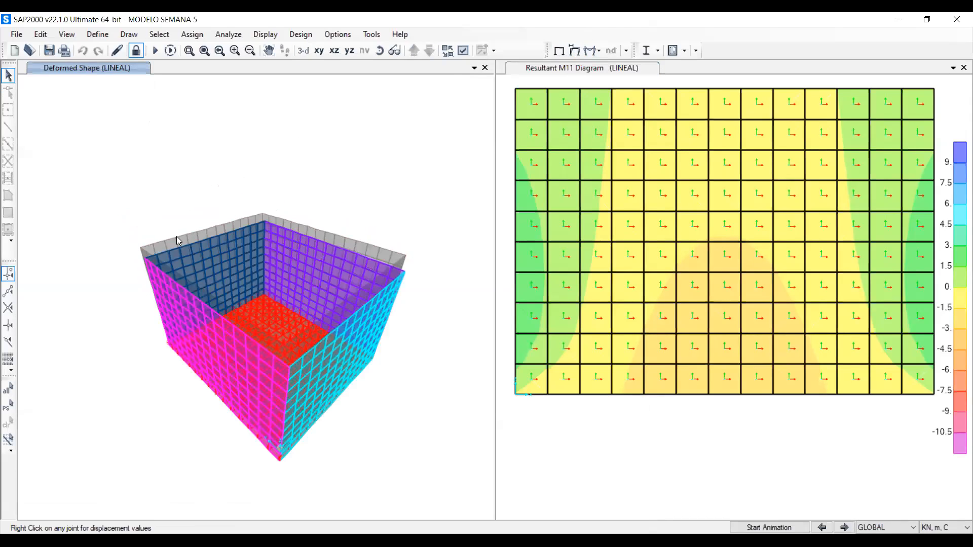
click(379, 50)
drag(223, 217, 387, 339)
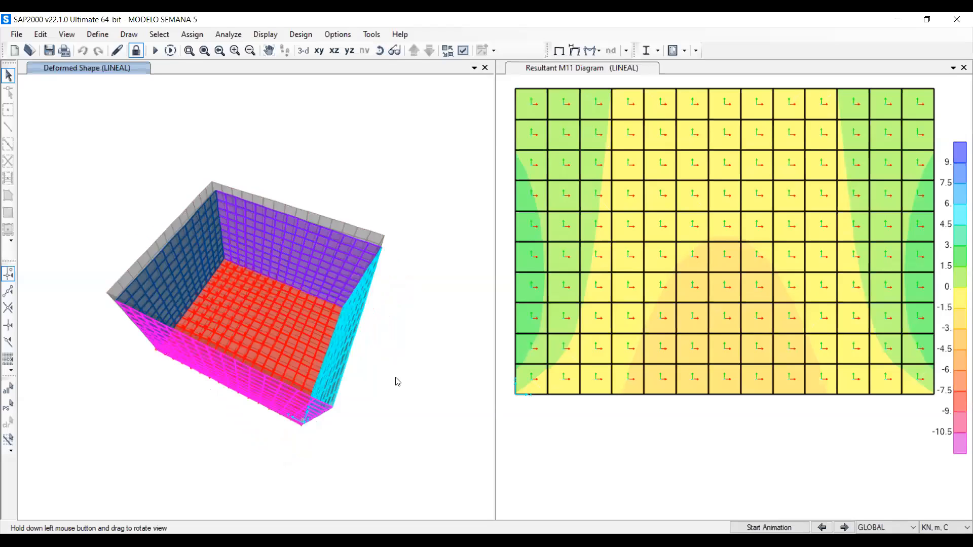
middle_drag(344, 385, 276, 308)
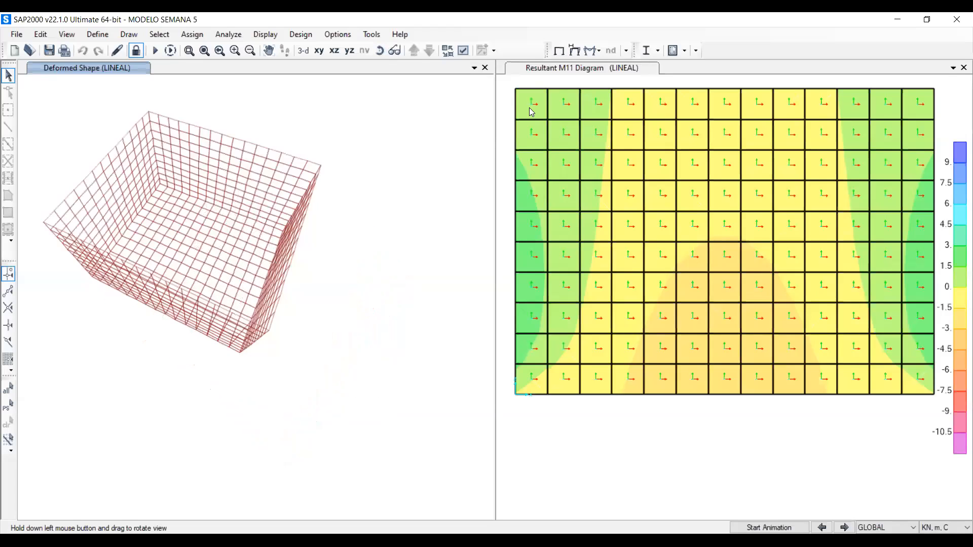
Switch the deformed shape to user-defined scaling, applying factors of 200, 400 and finally 500.
click(576, 55)
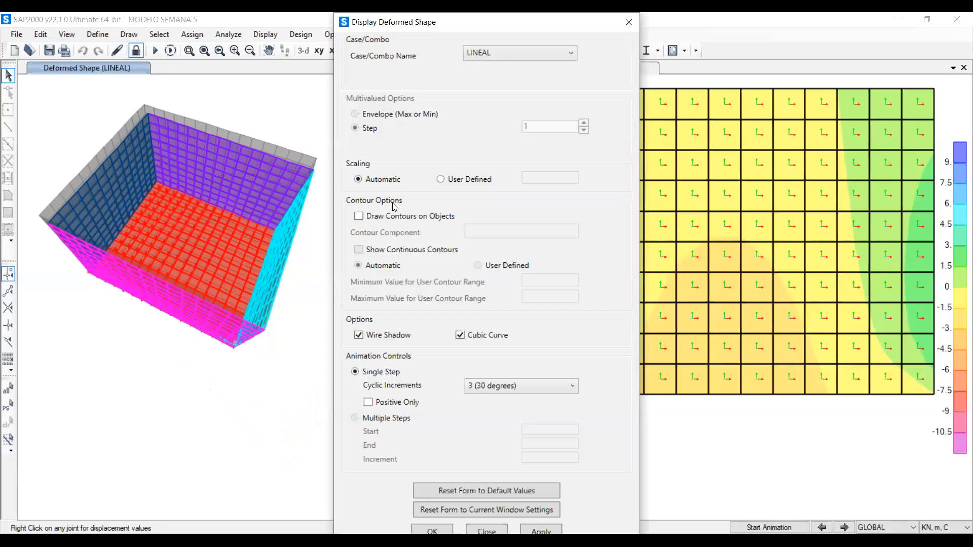
click(359, 216)
click(358, 216)
click(468, 180)
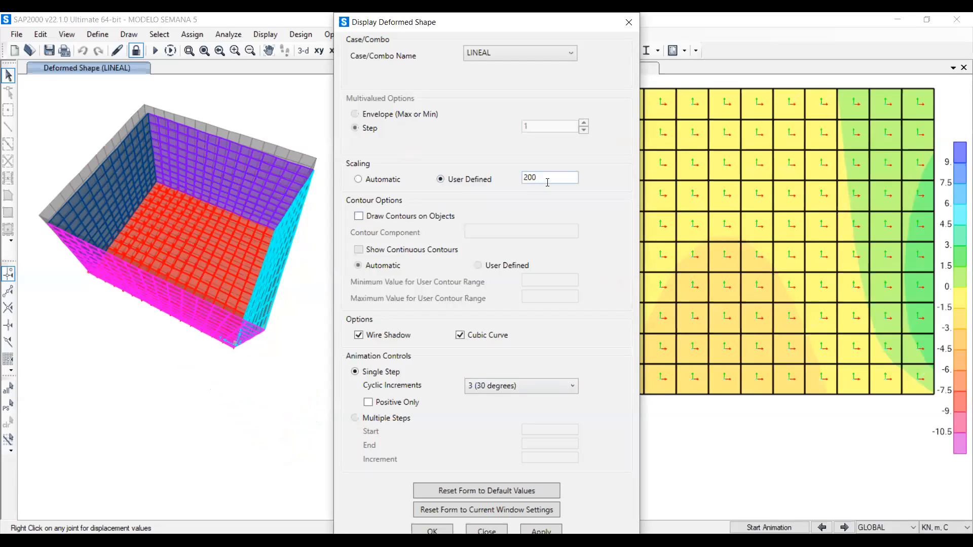
click(541, 531)
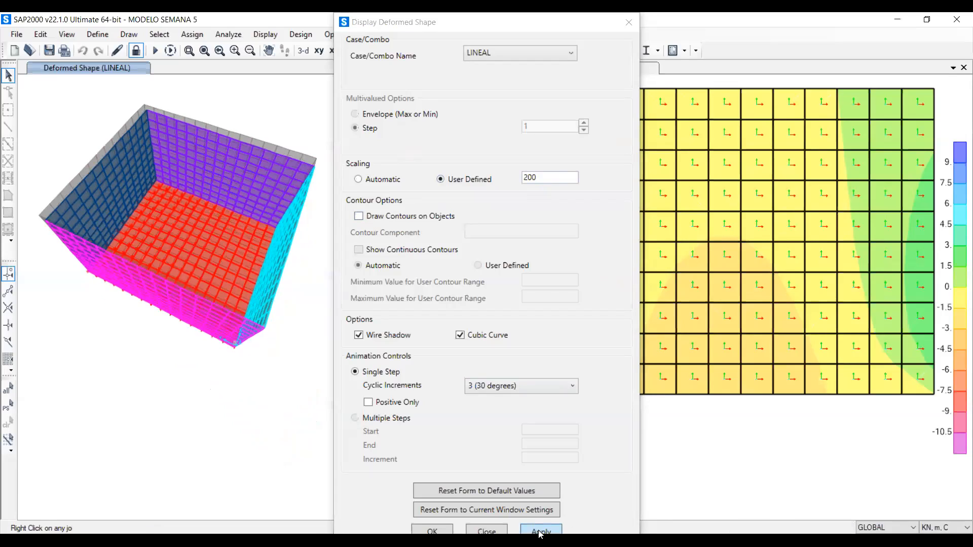
double_click(552, 178)
text(400)
click(534, 530)
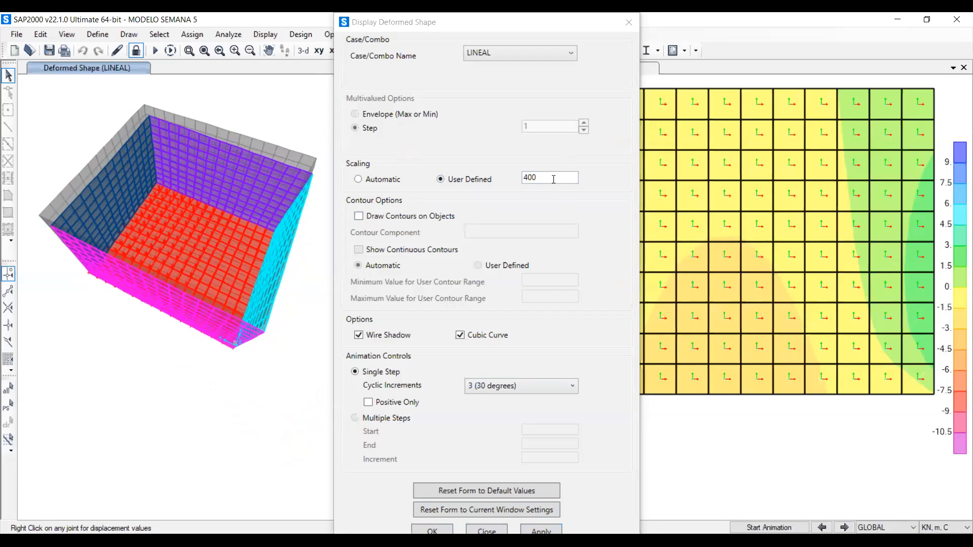
drag(553, 179, 485, 187)
text(50)
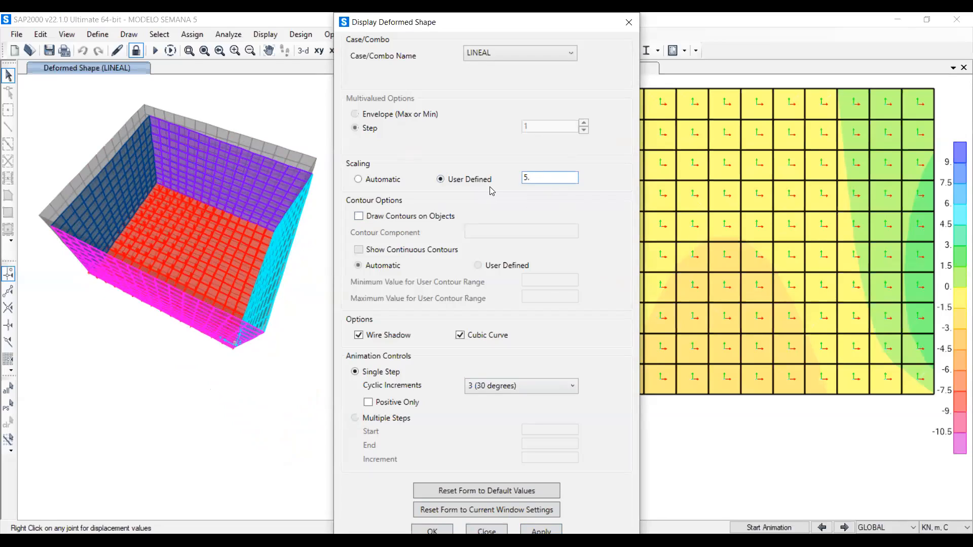
text(0)
click(543, 530)
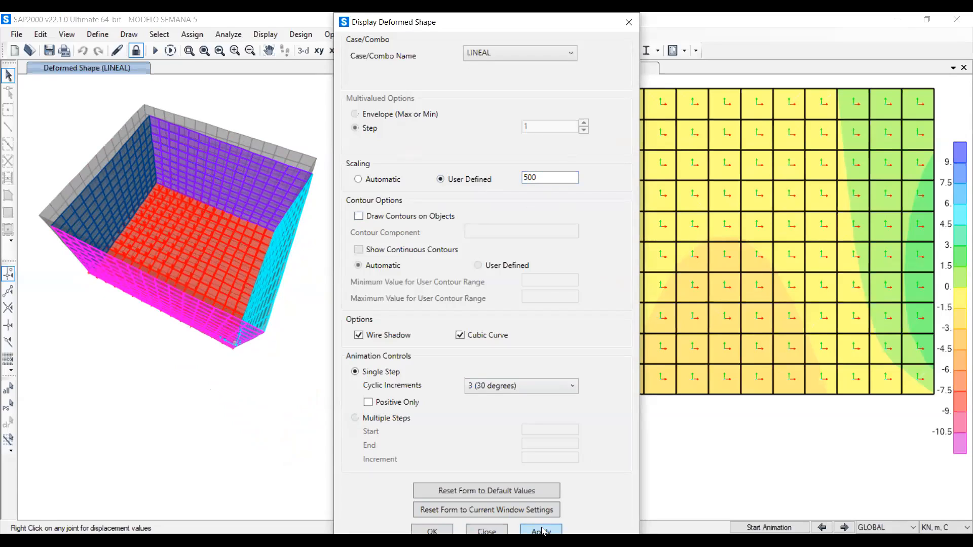
click(424, 532)
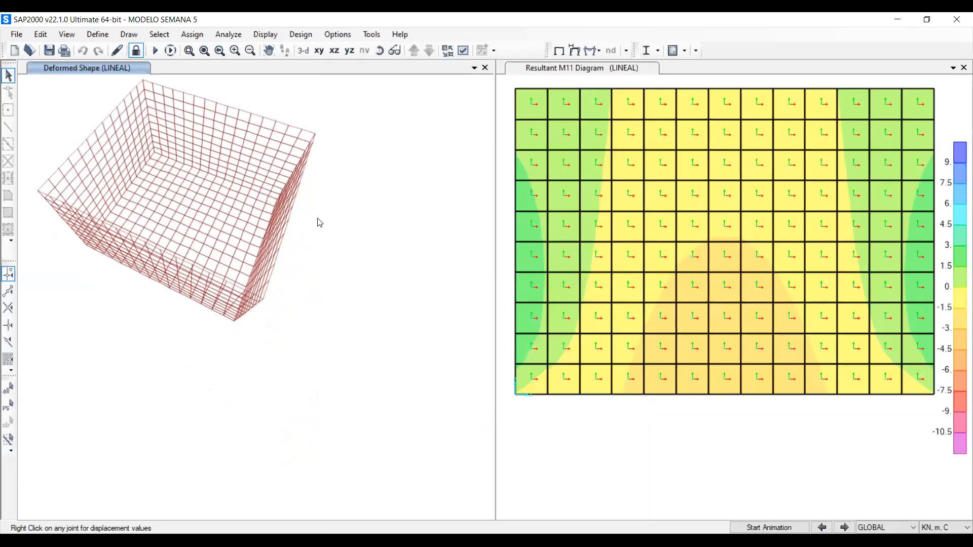
Examine the enlarged deformed shape of the walls in 3D from the side and from above.
click(395, 50)
drag(202, 257, 390, 248)
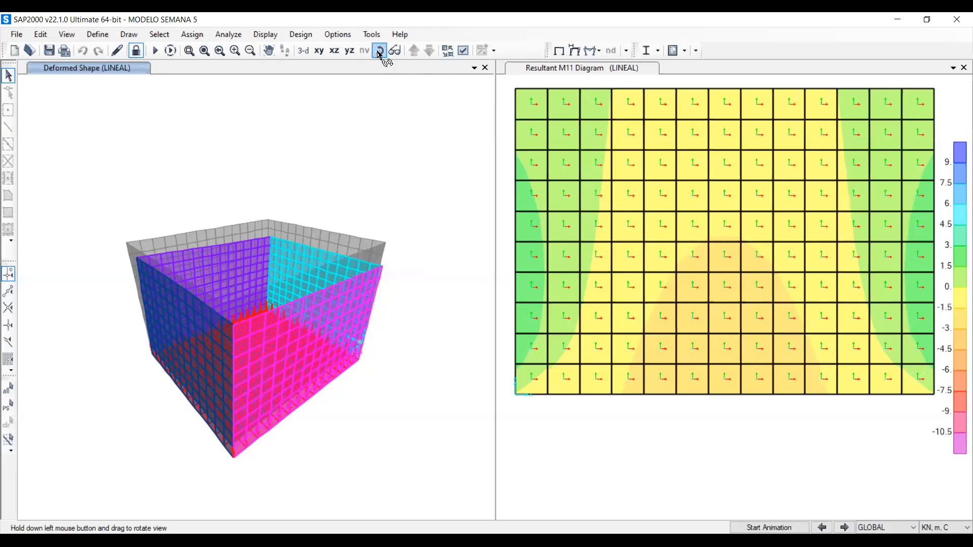
drag(413, 314, 380, 415)
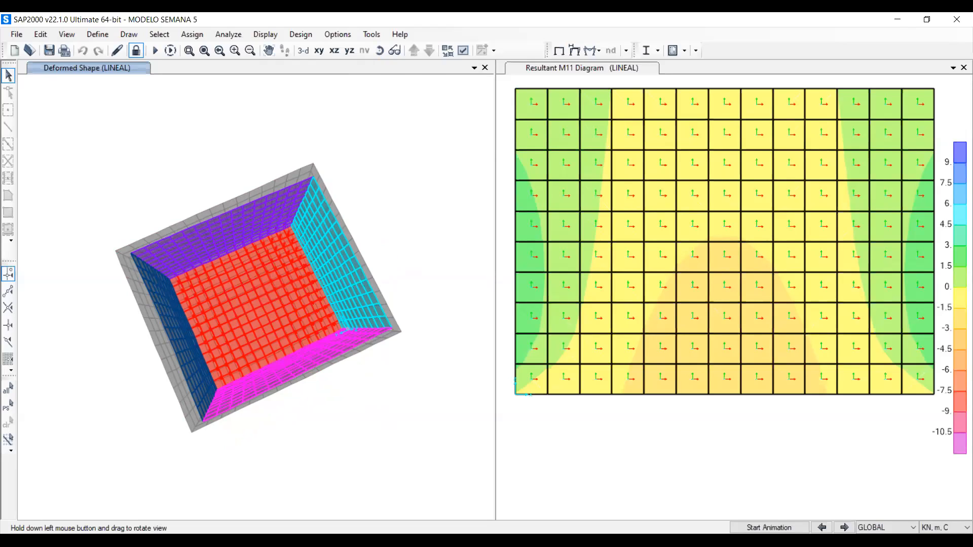
key(alt+Tab)
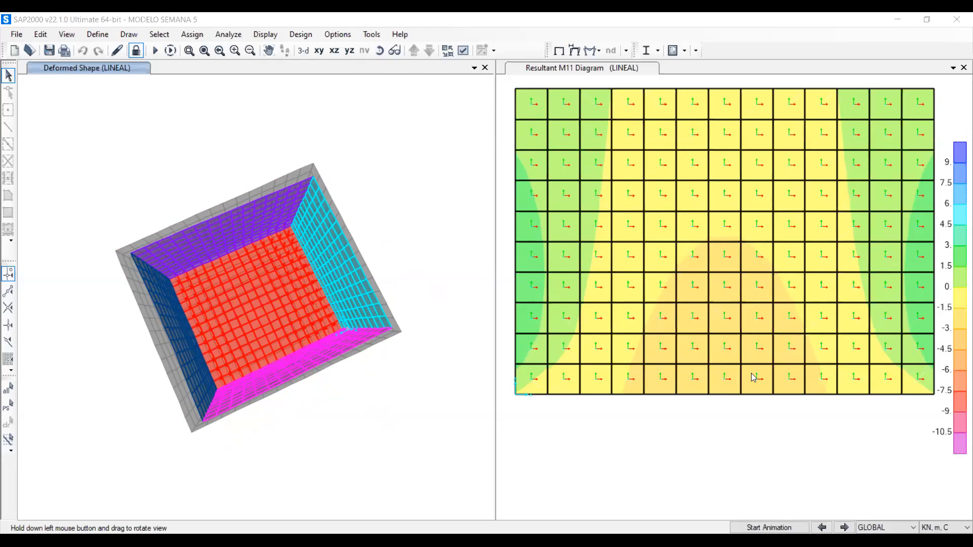
Inspect the M11 values near both vertical edges of the Y=0 wall for the LINEAL case.
click(676, 433)
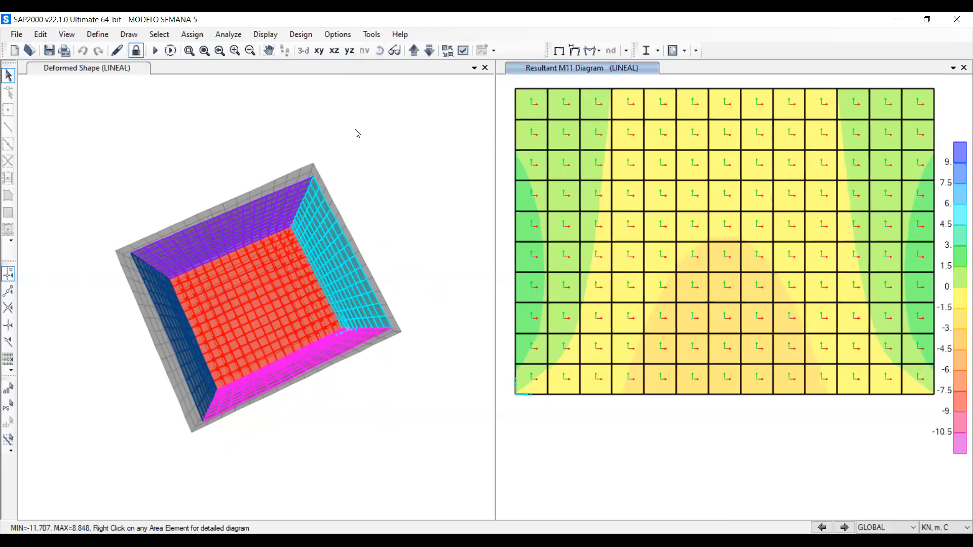
mouse_move(530, 274)
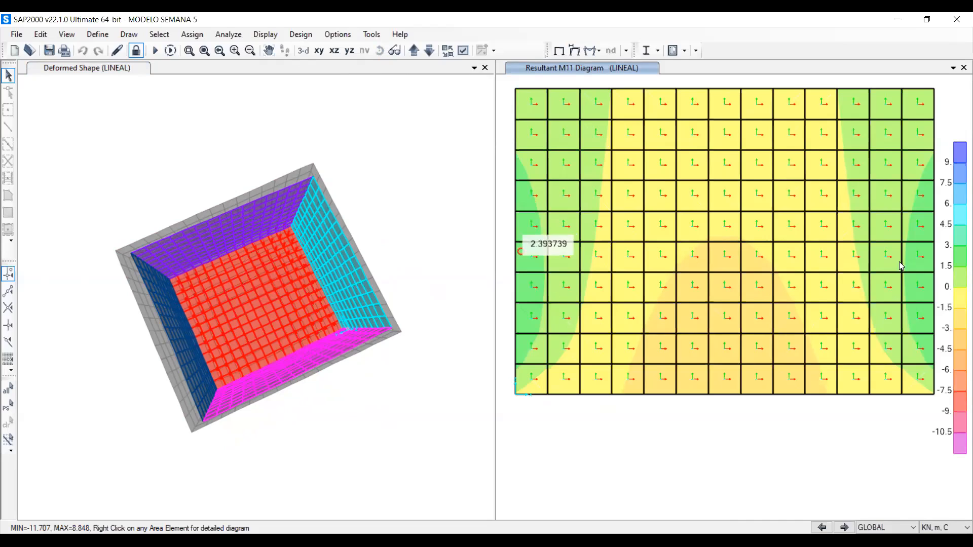
mouse_move(900, 267)
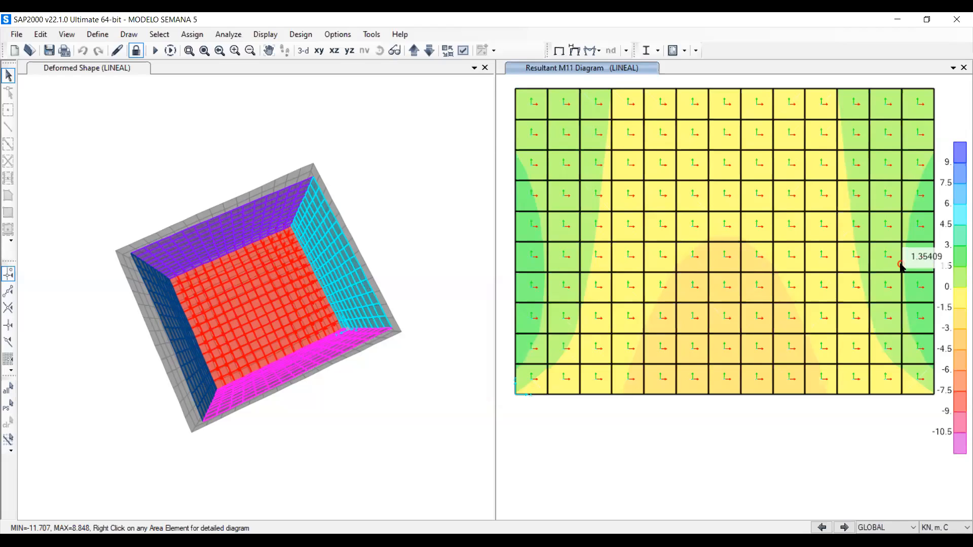
drag(651, 280, 660, 292)
drag(314, 176, 318, 189)
drag(384, 317, 390, 328)
drag(318, 186, 392, 329)
mouse_move(314, 179)
mouse_down()
mouse_move(291, 228)
mouse_move(307, 257)
mouse_up()
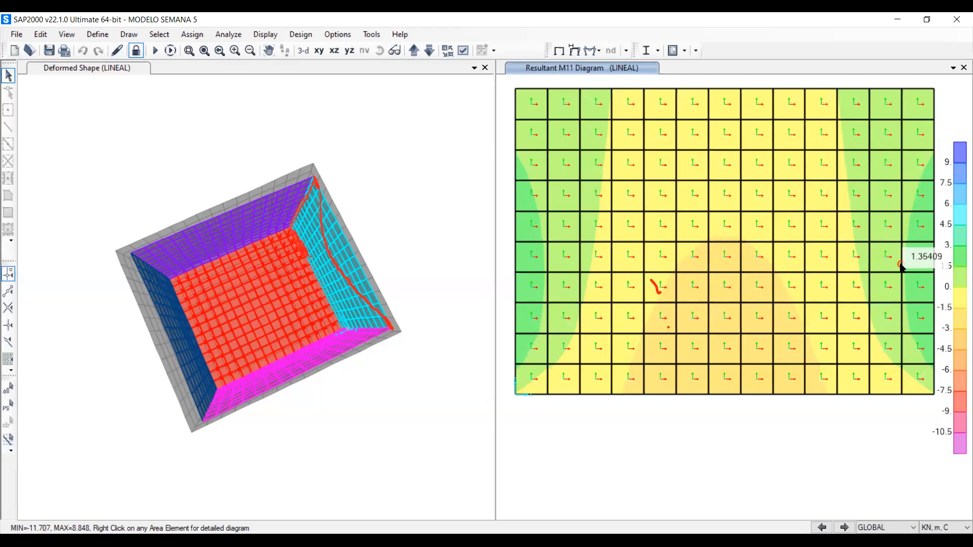
drag(318, 192, 388, 325)
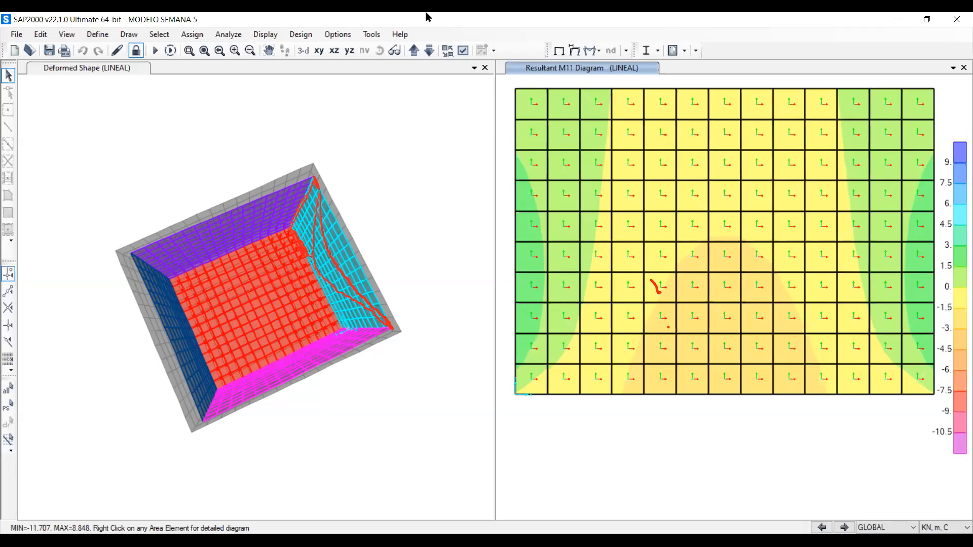
click(772, 89)
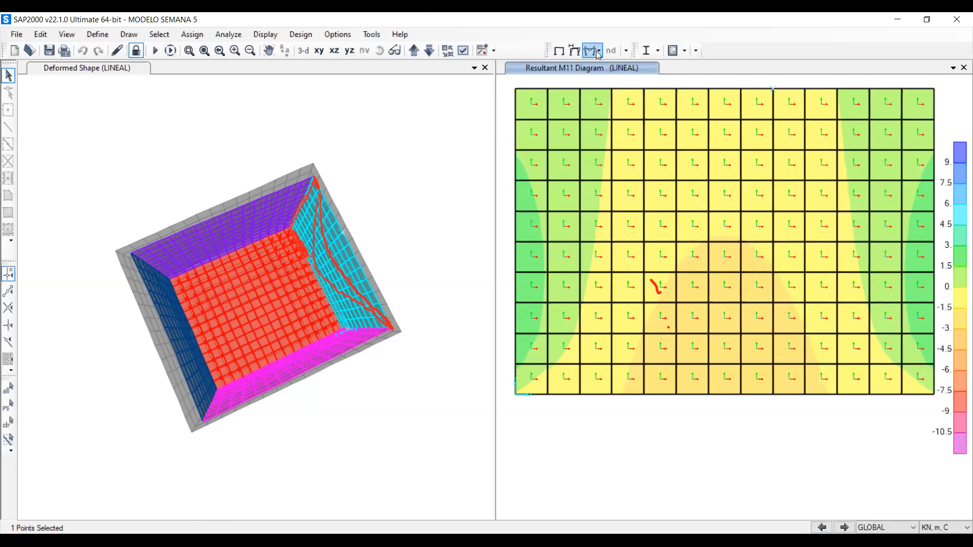
click(591, 50)
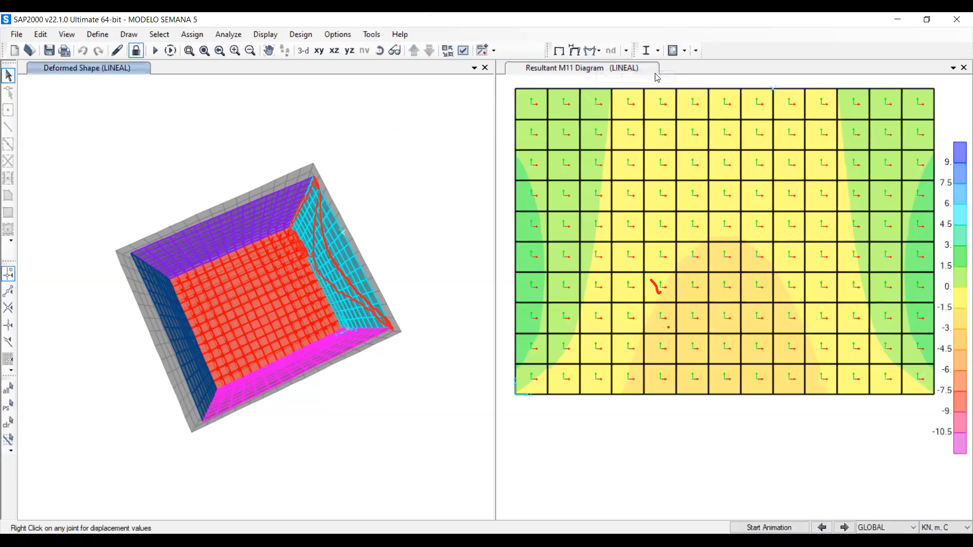
click(599, 50)
click(749, 82)
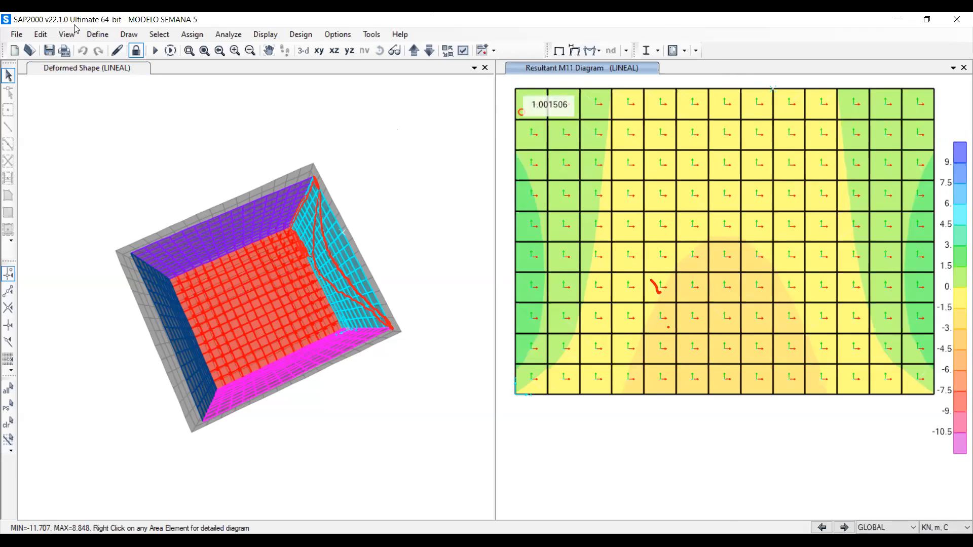
Unlock the model and create a new linear static load case named TIERRA.
click(137, 50)
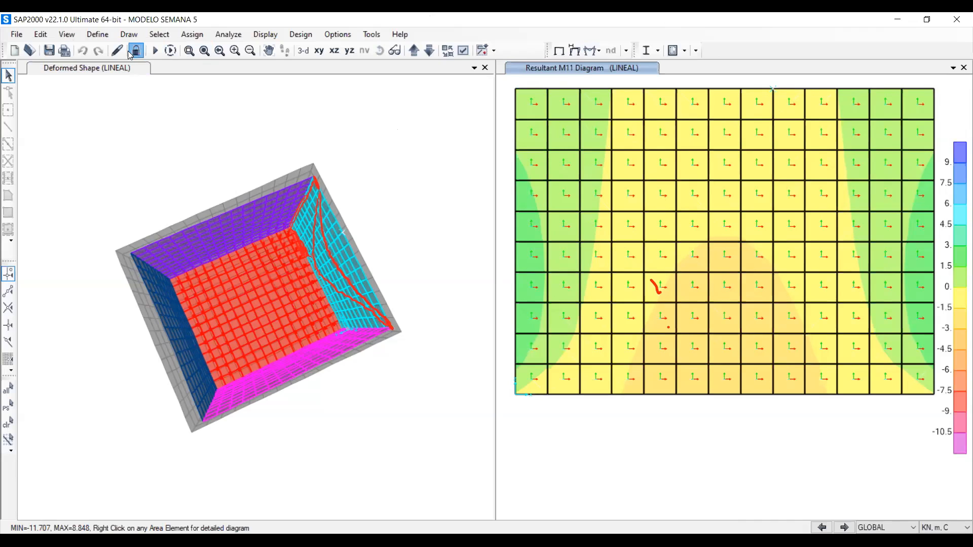
key(Return)
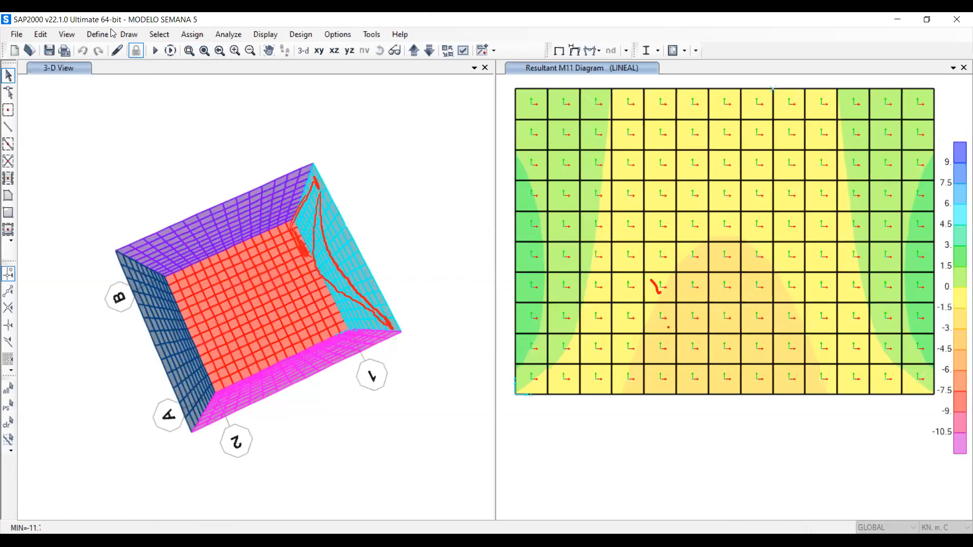
click(98, 34)
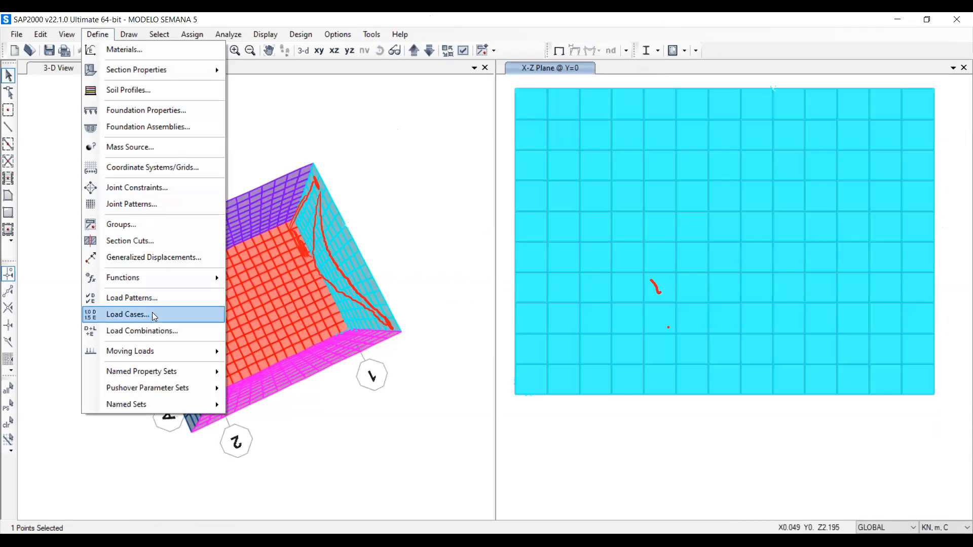
click(154, 315)
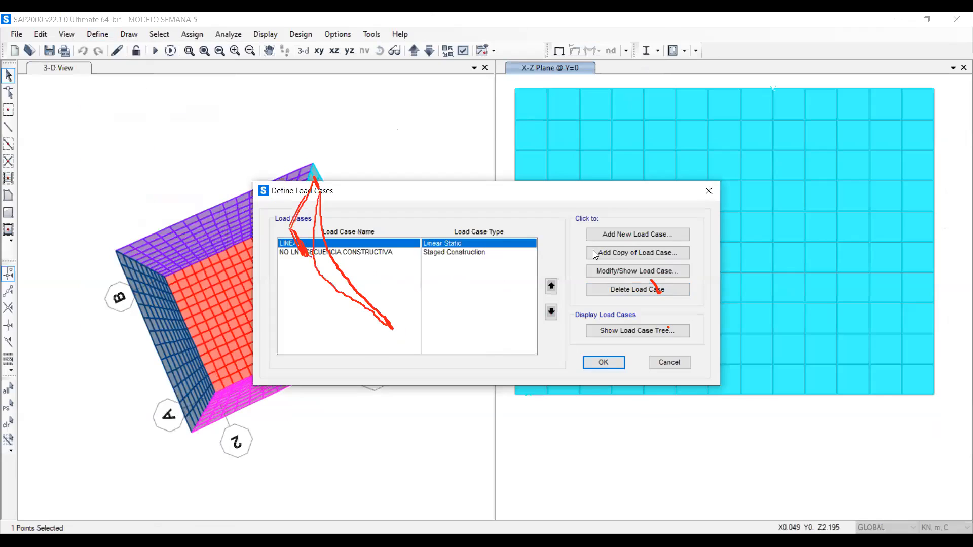
click(633, 235)
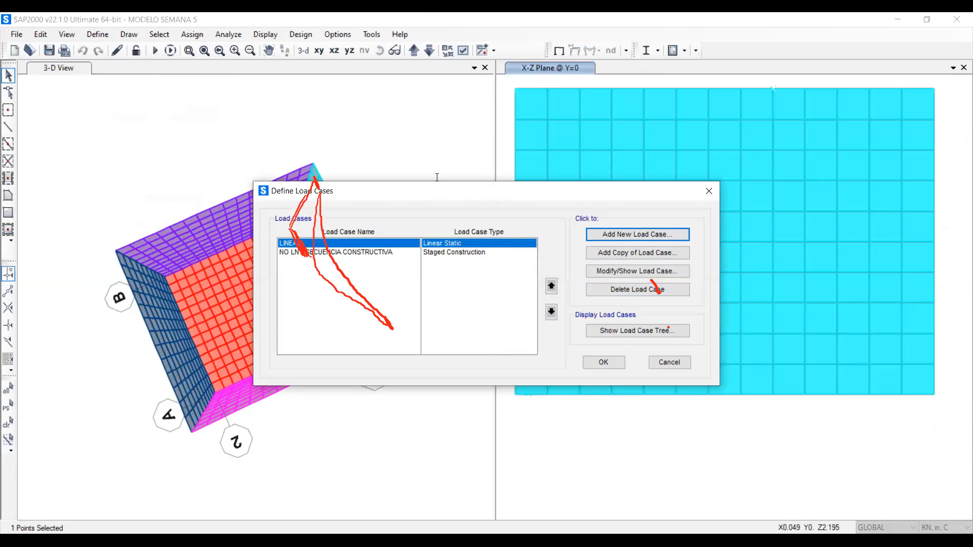
text(TIERRA)
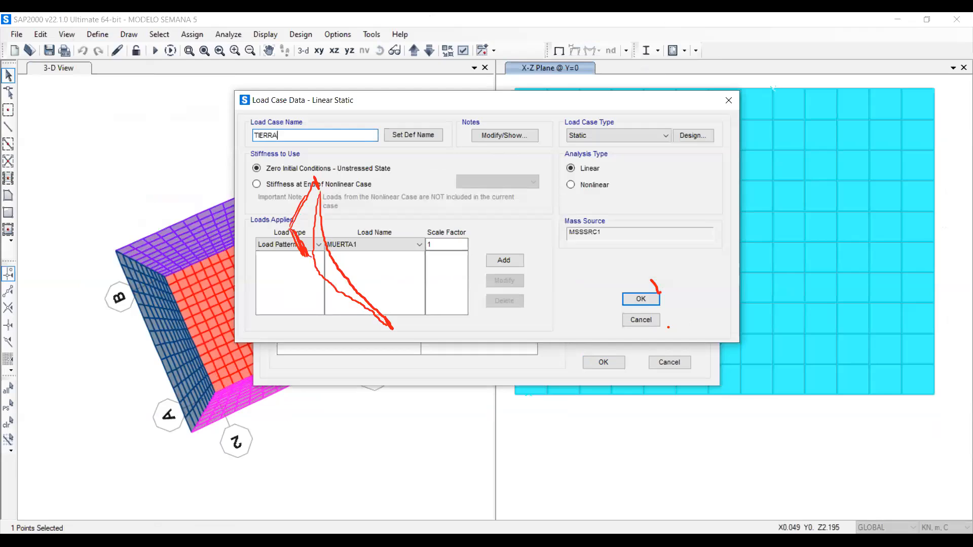
Add the TIERRA load pattern to the new case with a scale factor of 2.08 and save the load case definitions.
click(372, 245)
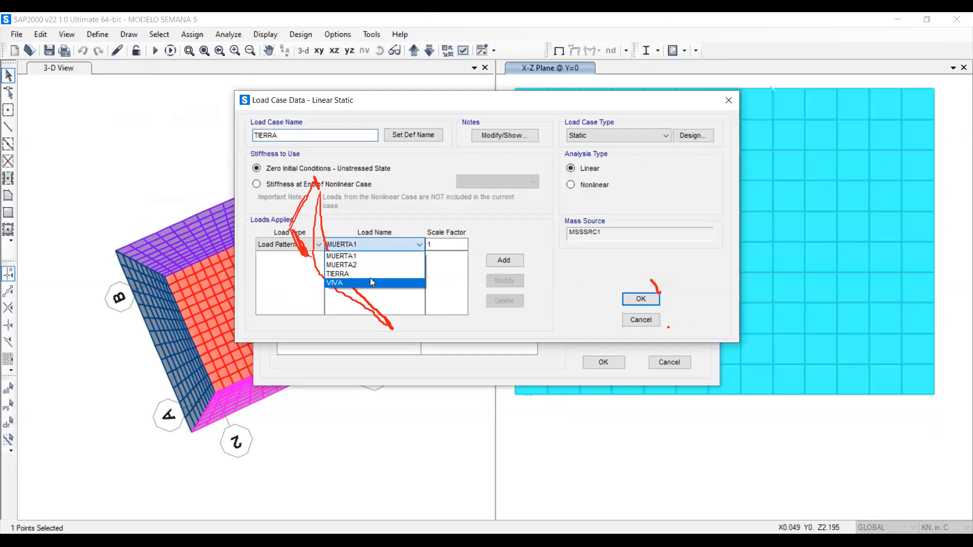
click(372, 273)
click(452, 245)
text(2.08)
click(513, 261)
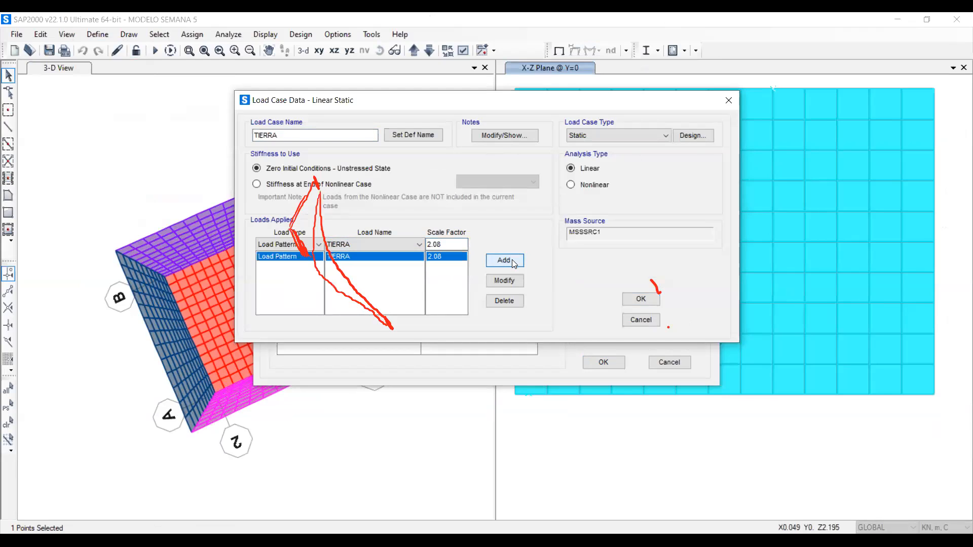
click(639, 298)
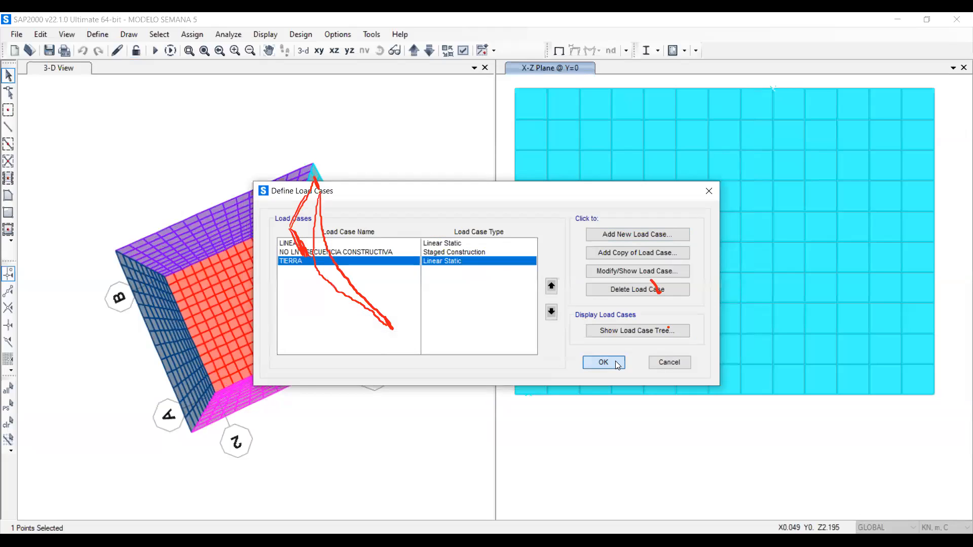
click(615, 362)
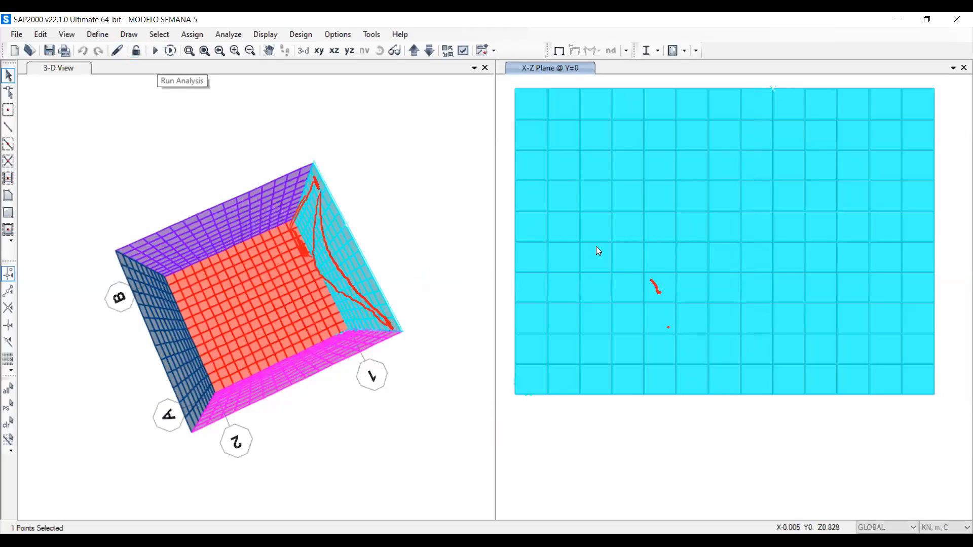
Run the analysis and display the deformed shape of the TIERRA case with automatic scaling in the 3D view.
key(F5)
click(634, 353)
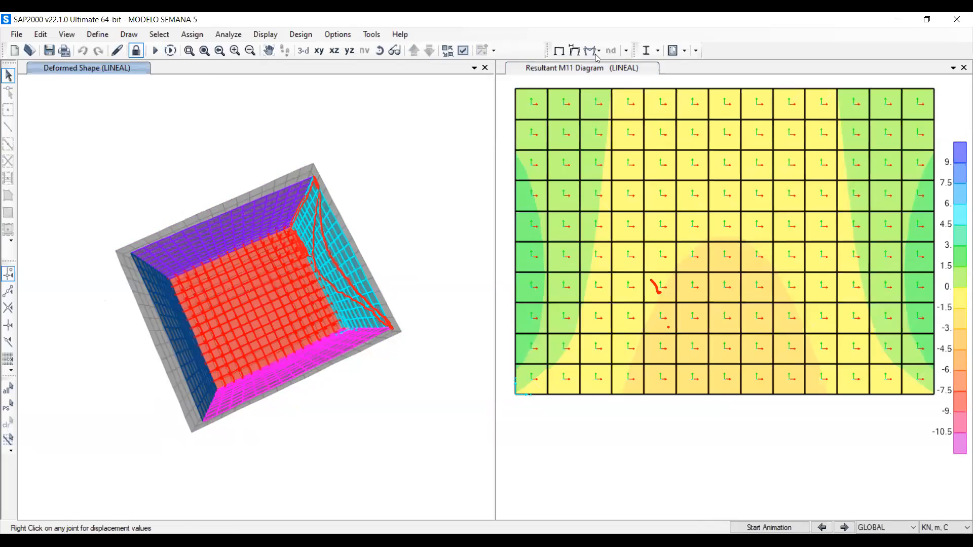
click(574, 50)
click(503, 56)
click(501, 82)
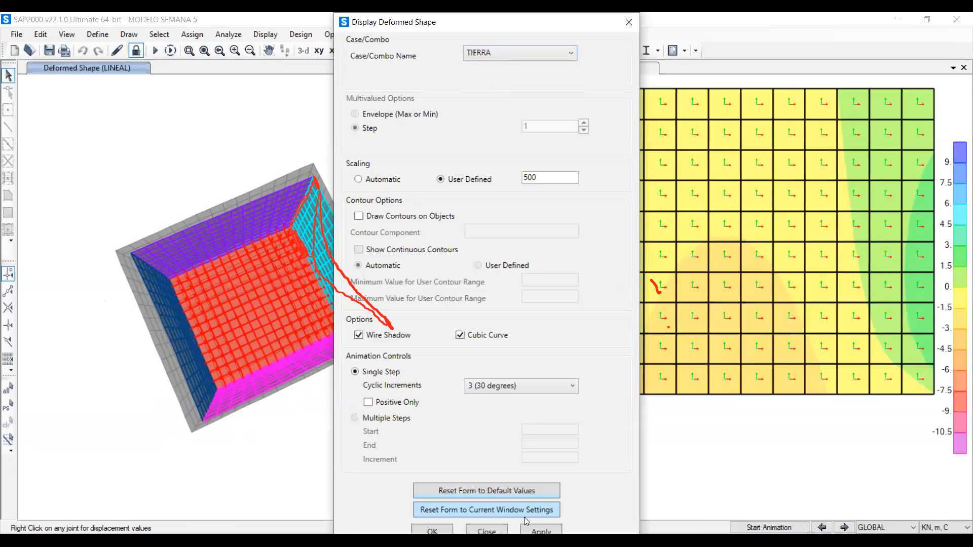
click(384, 181)
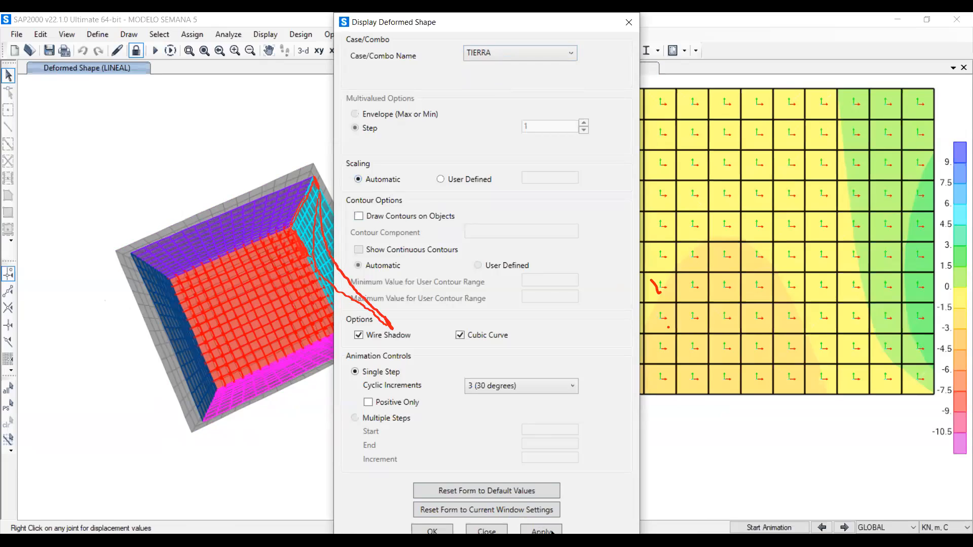
click(434, 531)
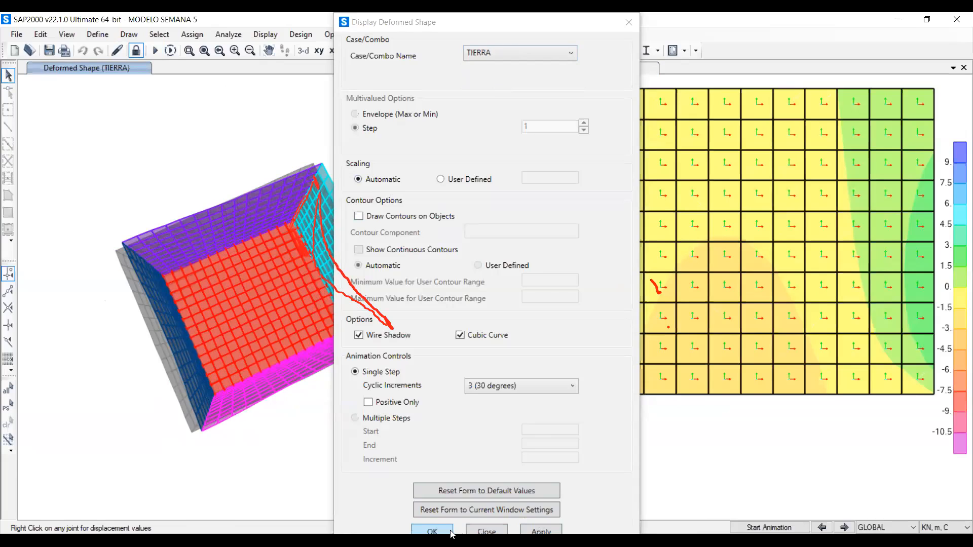
click(425, 531)
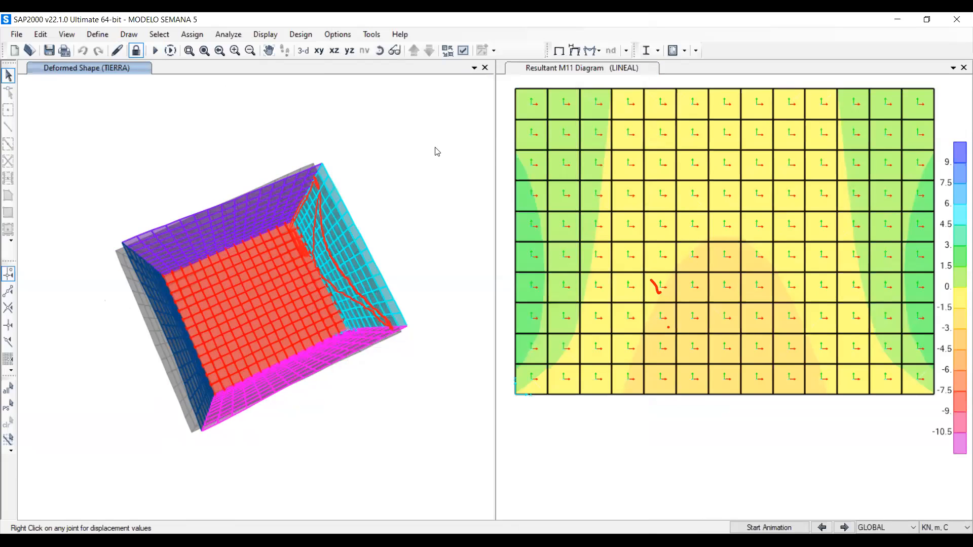
Examine the TIERRA deformed shape from the side in 3D, playing and stopping its animation.
click(380, 50)
drag(315, 318, 243, 344)
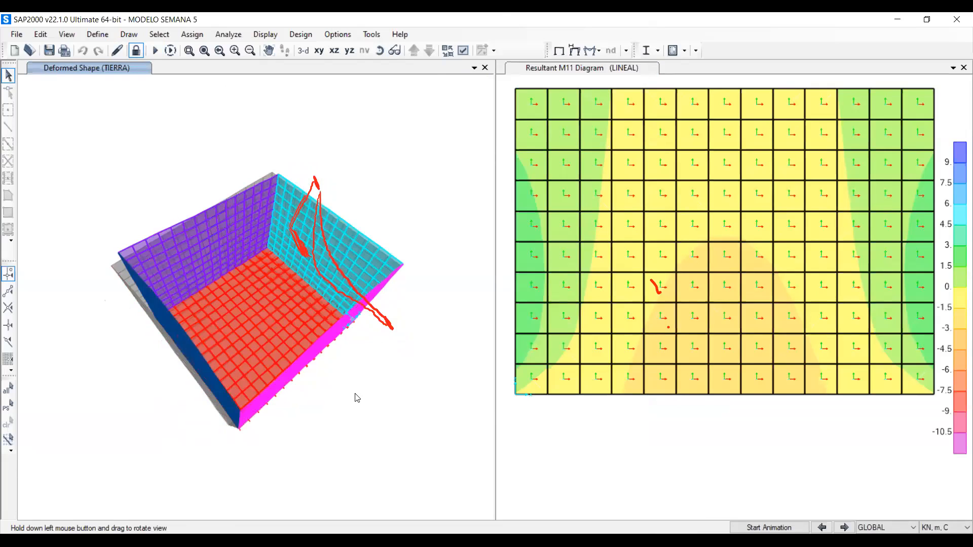
click(379, 53)
drag(330, 351, 452, 413)
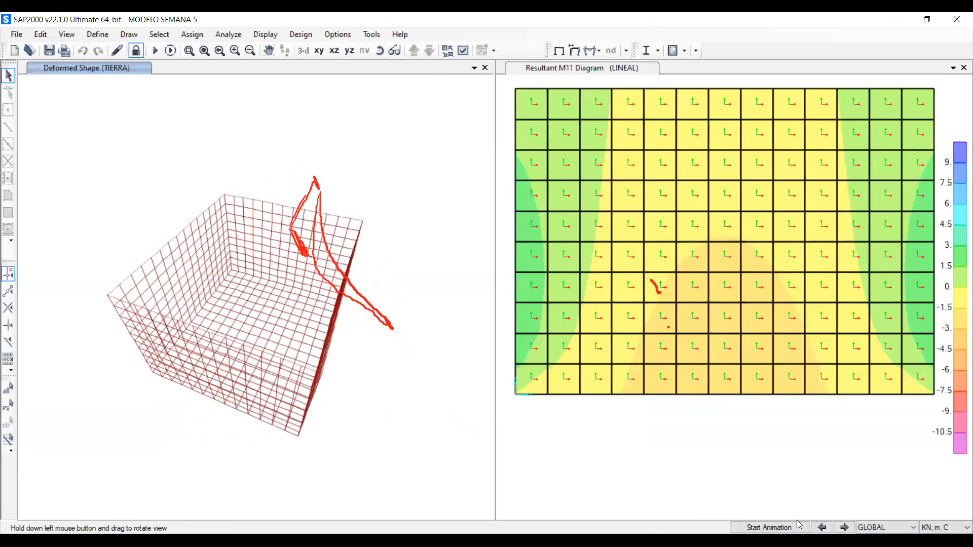
click(764, 528)
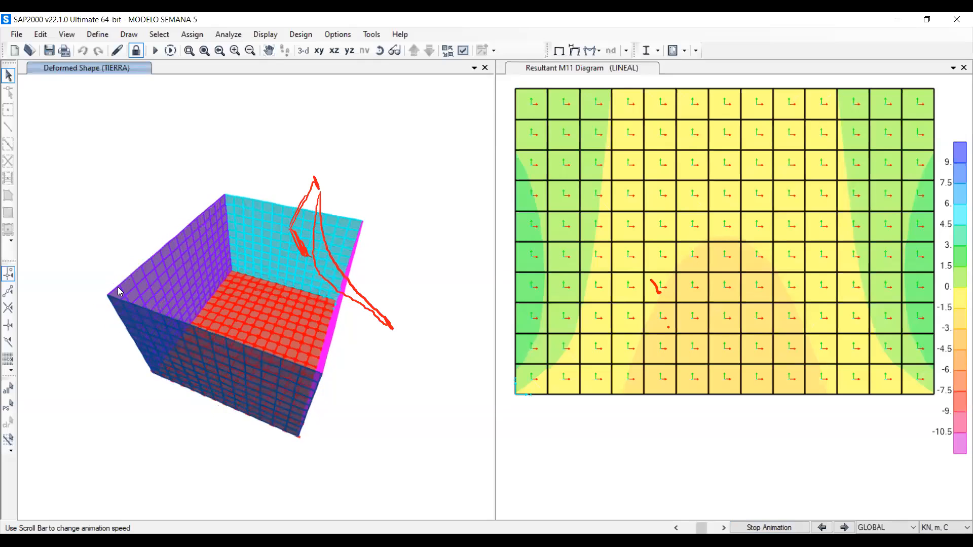
click(769, 528)
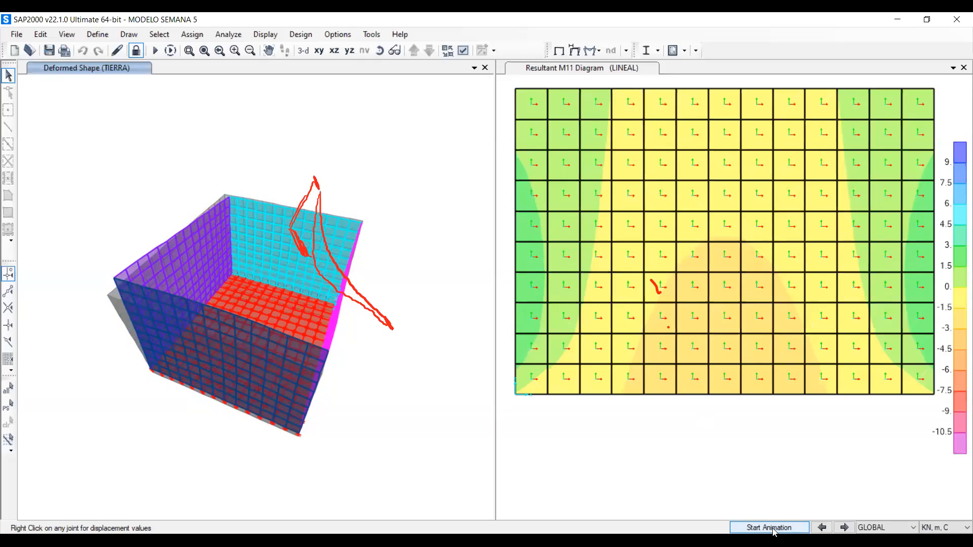
drag(121, 284, 320, 360)
click(775, 409)
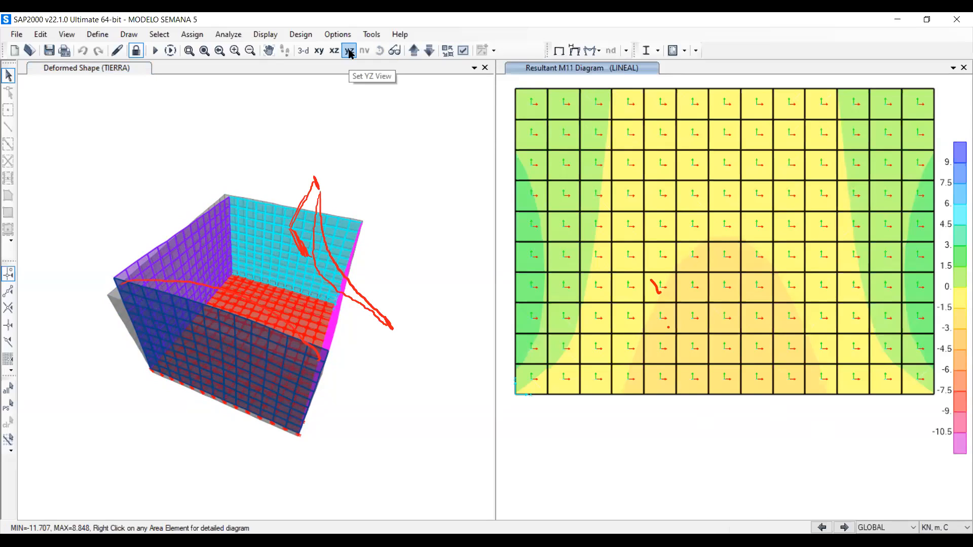
click(321, 52)
click(237, 68)
click(298, 51)
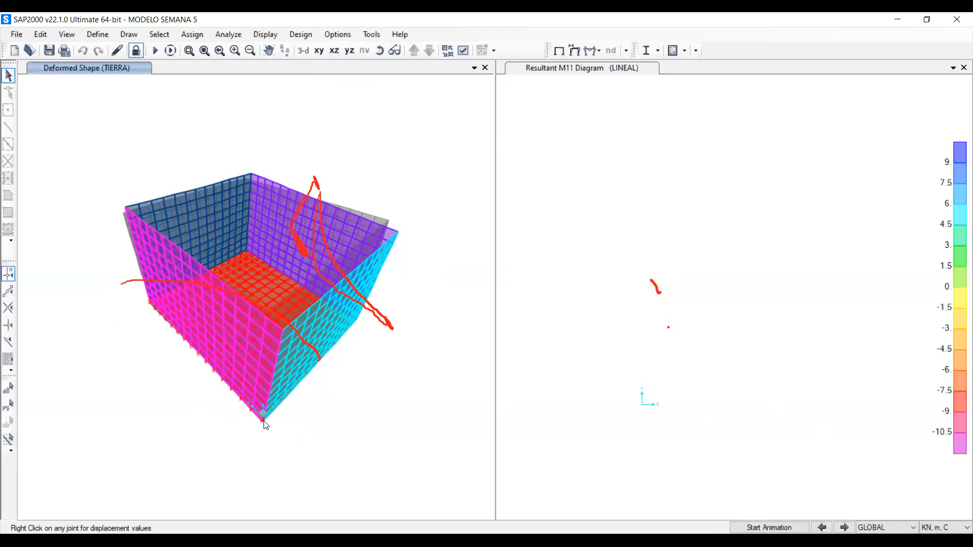
Replace the M11 diagram with the undeformed XZ elevation at Y=3.75, and return the 3D view to the undeformed shape.
click(565, 123)
click(334, 51)
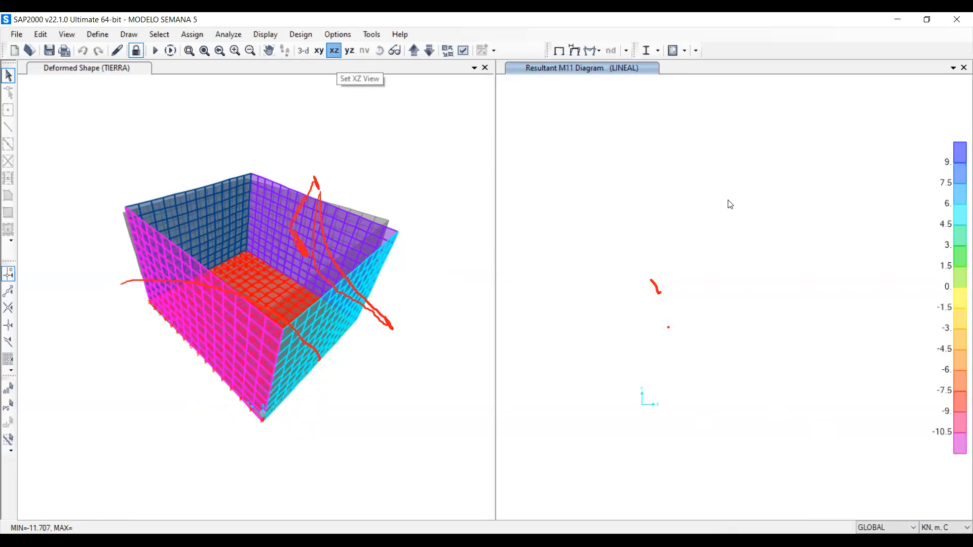
click(557, 52)
click(413, 52)
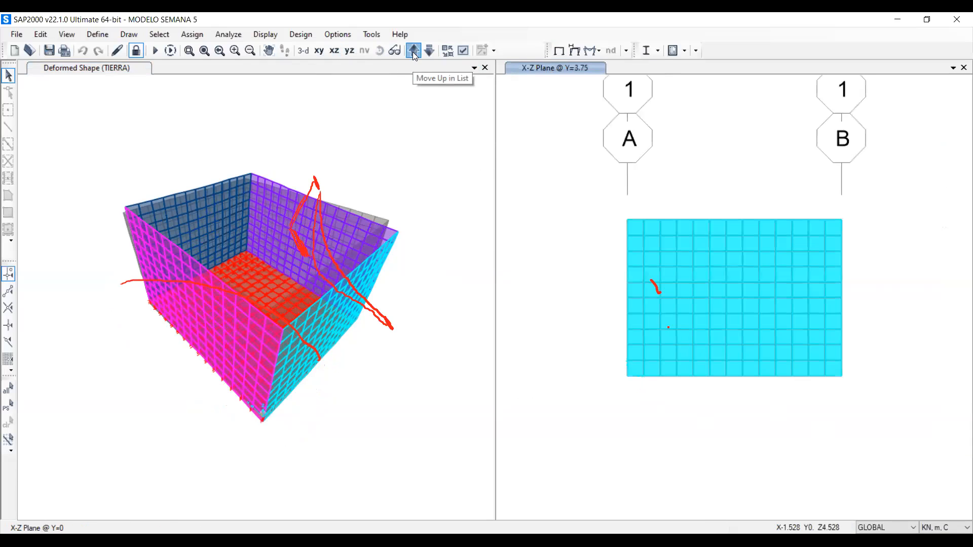
click(416, 82)
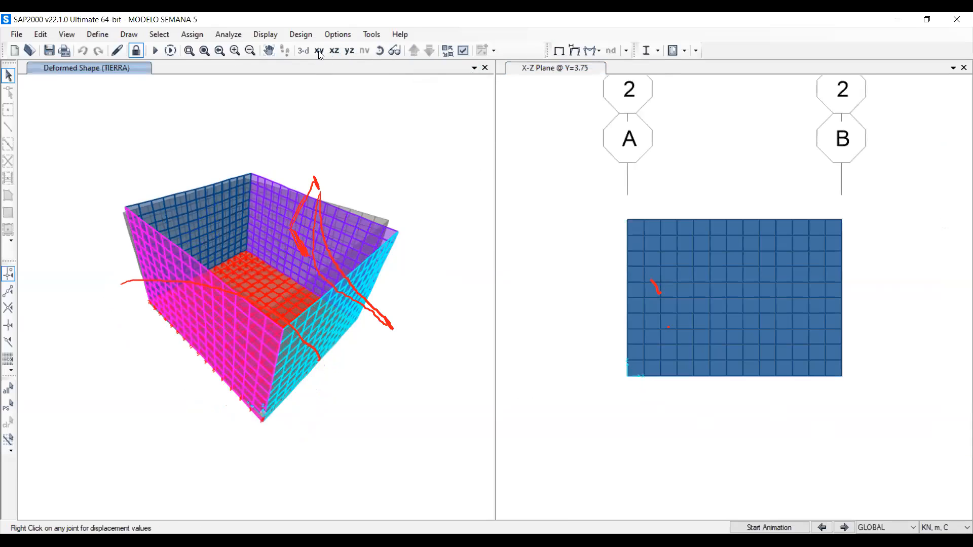
click(557, 51)
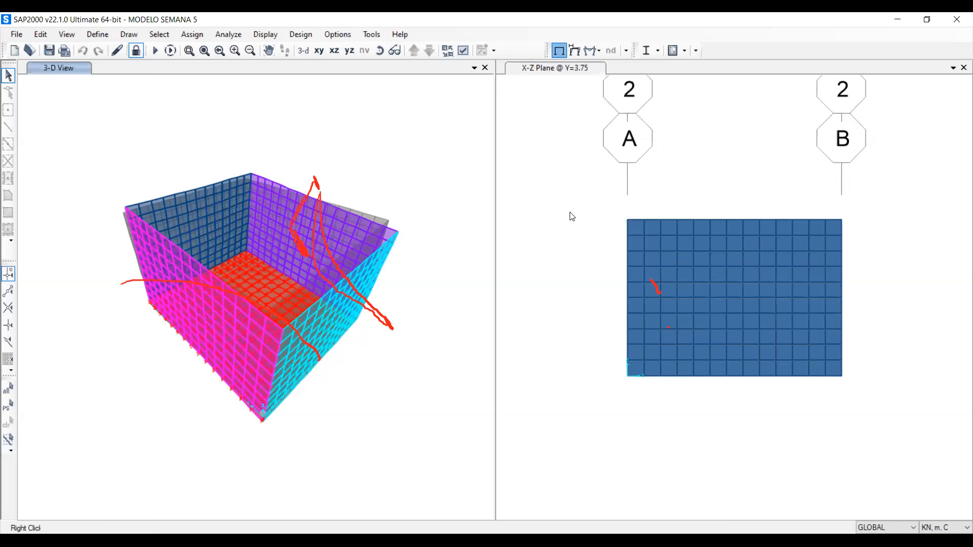
Display the M11 resultant force diagram for the LINEAL case on the XZ elevation at Y=3.75.
click(596, 63)
click(597, 51)
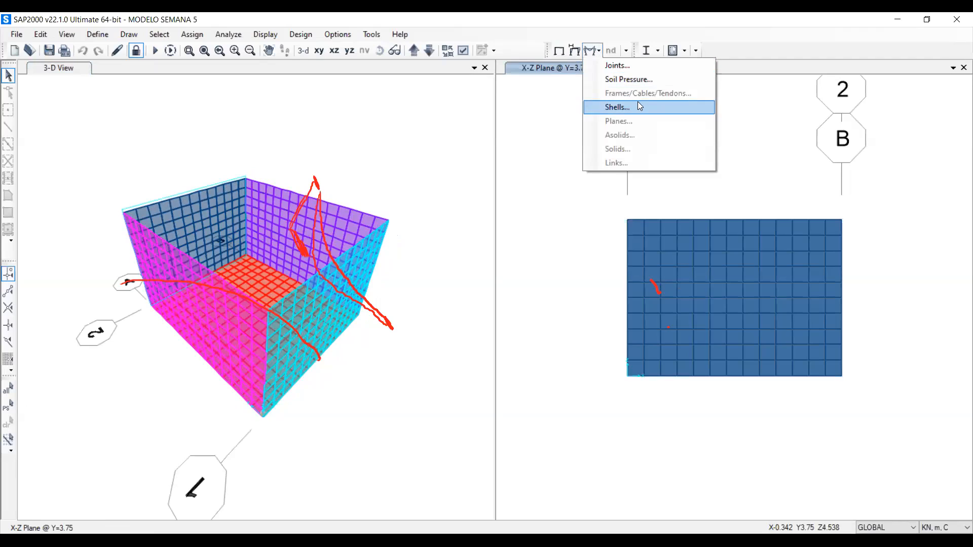
click(638, 106)
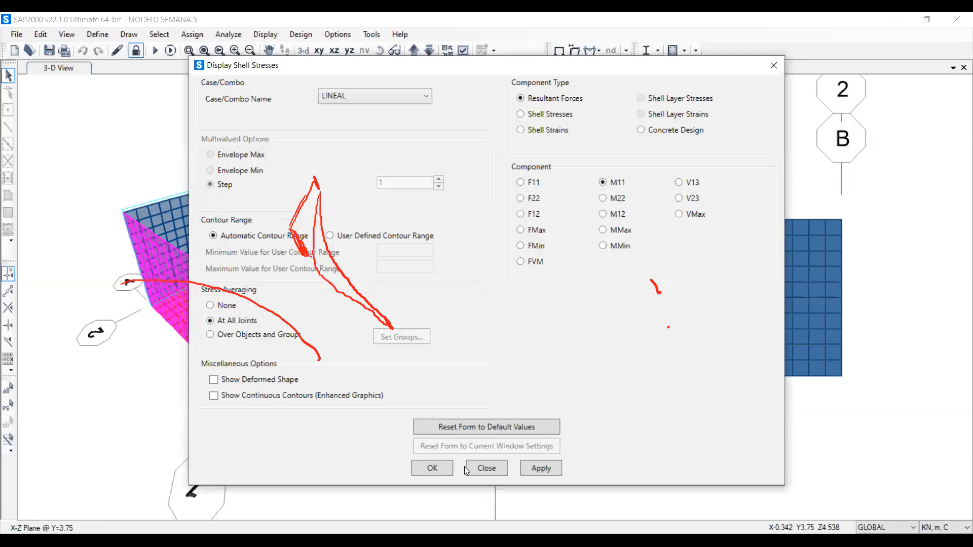
click(538, 468)
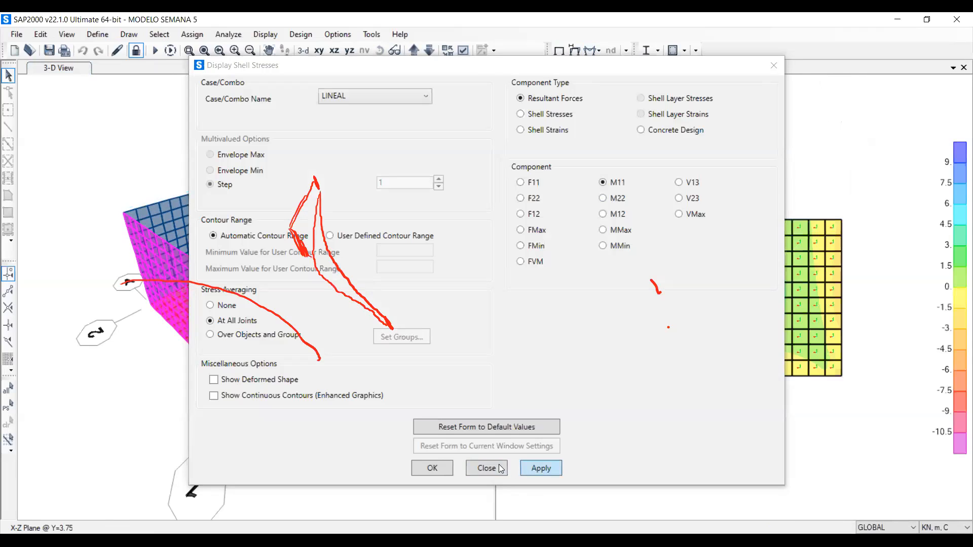
click(431, 468)
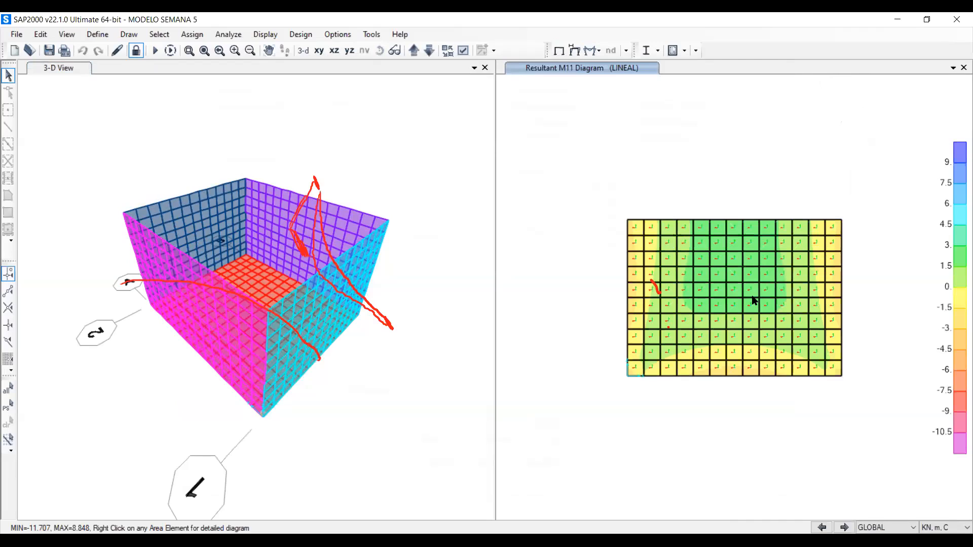
Read M11 along a mid-height horizontal section of the wall and trace its moment curve, labelling the ends -1.68 and -2.6.
drag(579, 296, 896, 296)
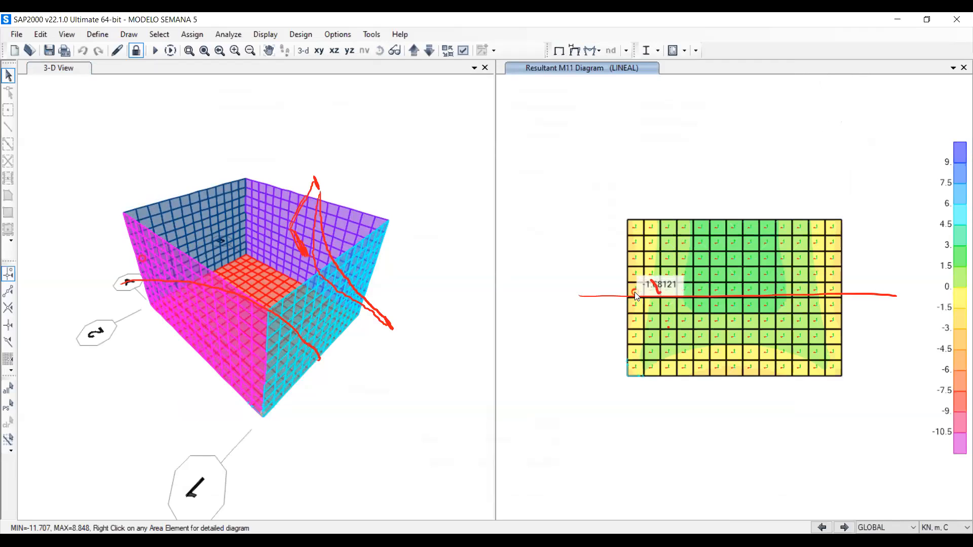
drag(626, 304, 623, 355)
mouse_move(548, 368)
mouse_down()
mouse_move(572, 379)
mouse_move(601, 355)
mouse_up()
click(578, 376)
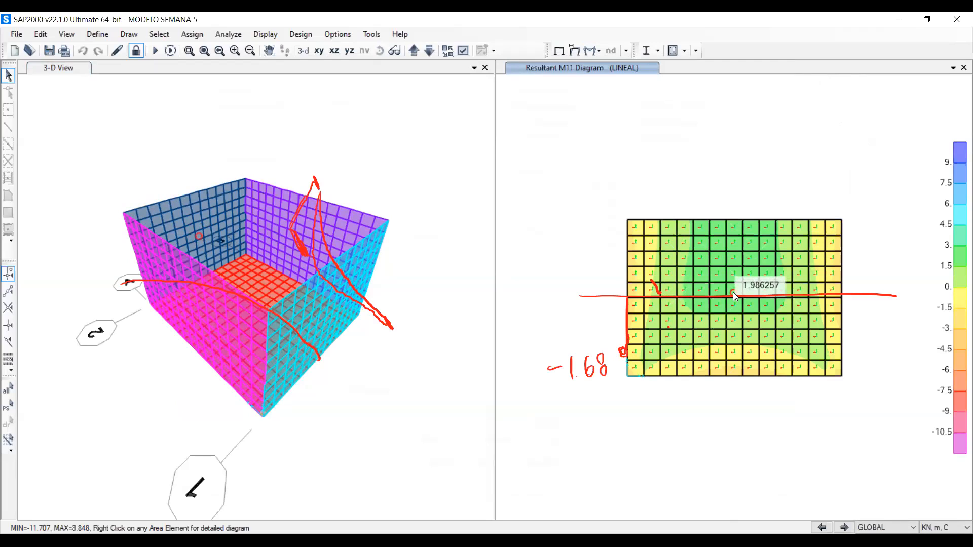
drag(734, 256, 733, 262)
drag(625, 349, 749, 259)
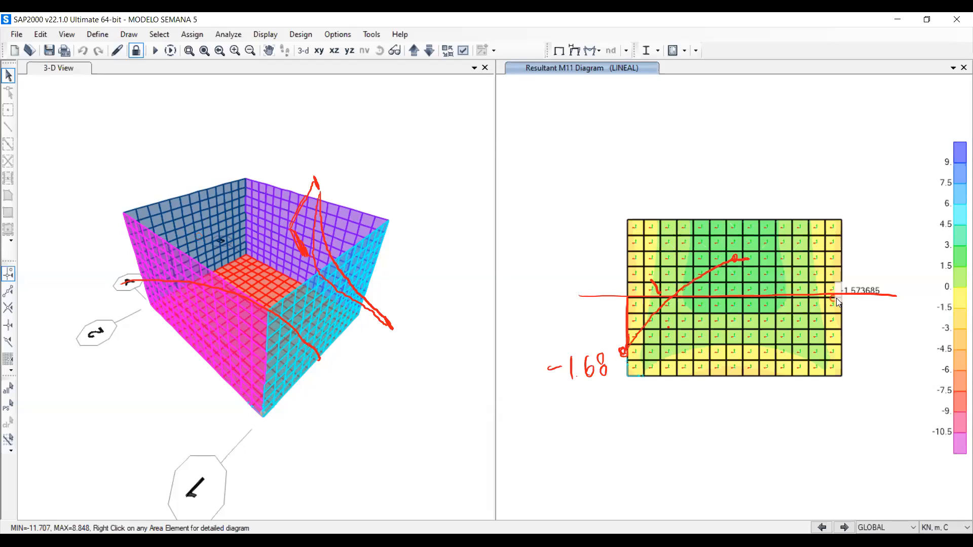
mouse_move(841, 296)
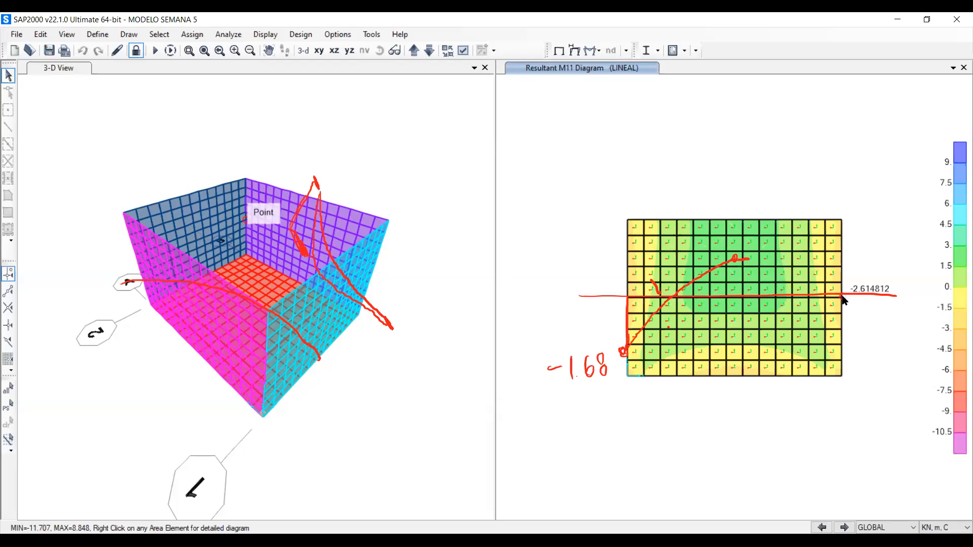
drag(735, 257, 859, 367)
mouse_move(845, 298)
mouse_down()
mouse_move(855, 392)
mouse_move(881, 389)
mouse_up()
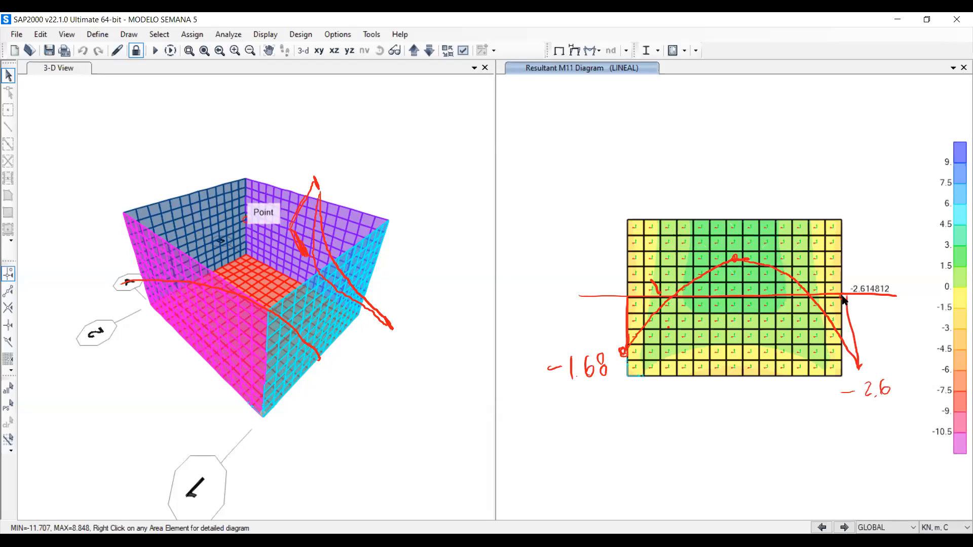
Hatch the area between the traced moment curve and the horizontal section line with short vertical strokes.
drag(641, 297, 637, 328)
drag(698, 279, 698, 297)
mouse_move(707, 277)
mouse_down()
mouse_move(708, 295)
mouse_move(720, 288)
mouse_up()
mouse_move(734, 264)
mouse_down()
mouse_move(733, 288)
mouse_move(744, 282)
mouse_up()
drag(762, 268, 762, 294)
mouse_move(779, 273)
mouse_down()
mouse_move(779, 288)
mouse_move(830, 318)
mouse_move(846, 347)
mouse_up()
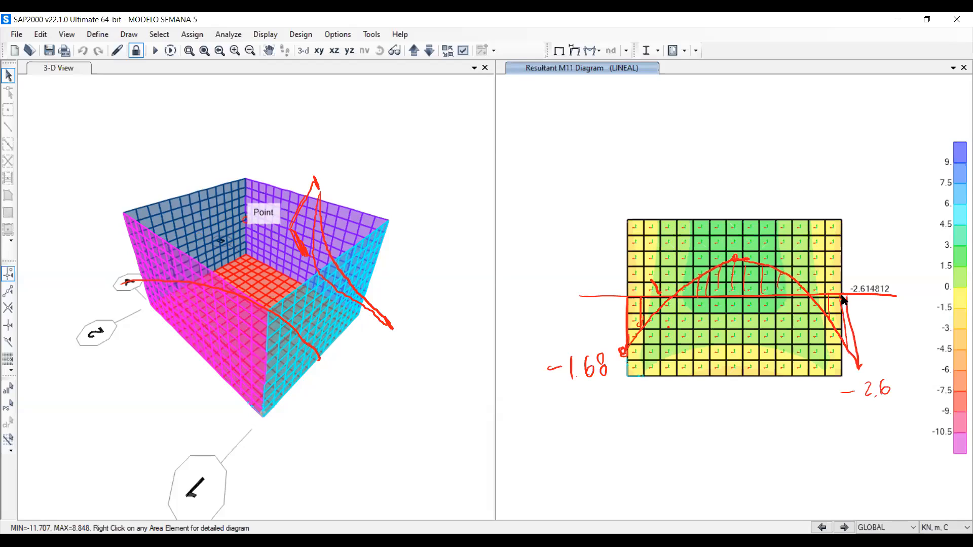
Sketch a rectangular section above the wall with reinforcement low at both ends, high at midspan and joined by diagonals.
drag(588, 138, 907, 194)
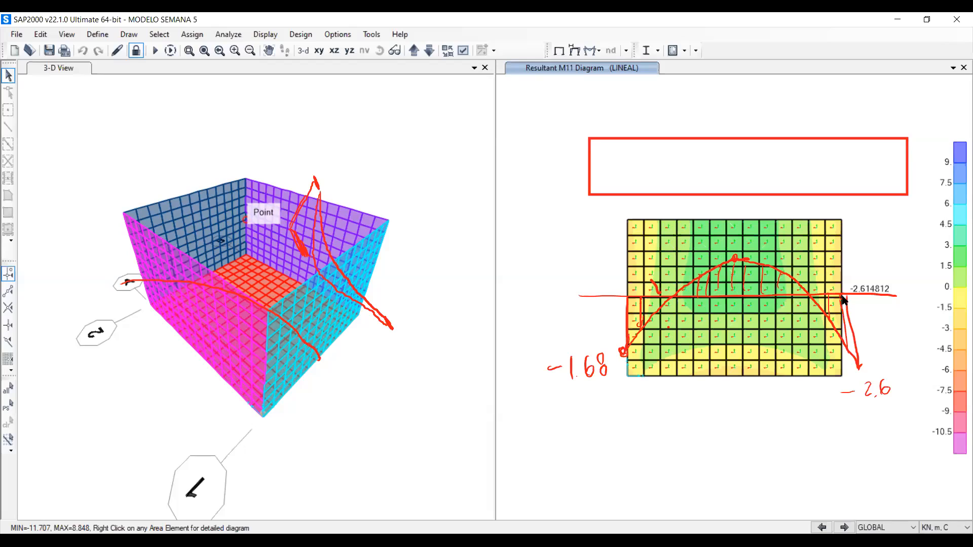
drag(597, 180, 652, 183)
drag(853, 183, 899, 182)
drag(664, 149, 820, 148)
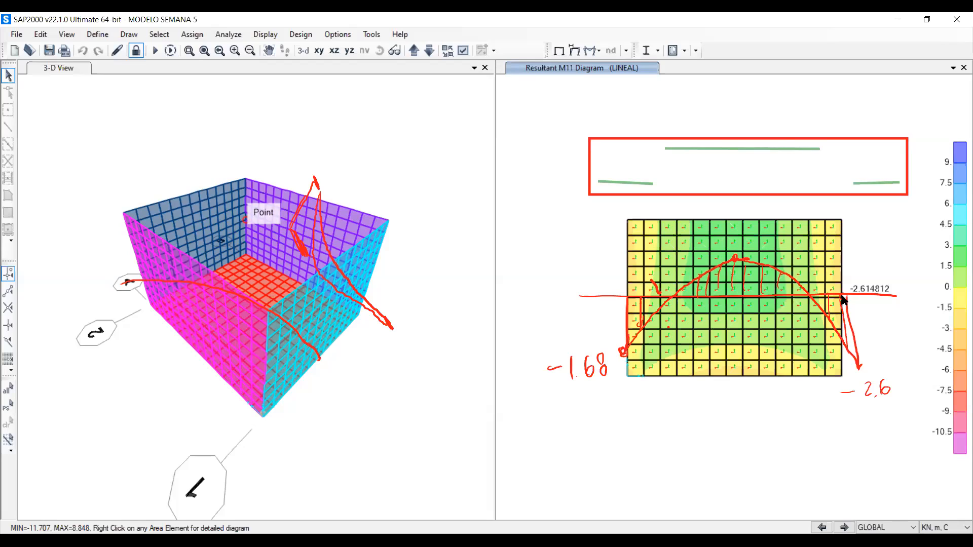
drag(665, 149, 643, 190)
drag(817, 149, 856, 184)
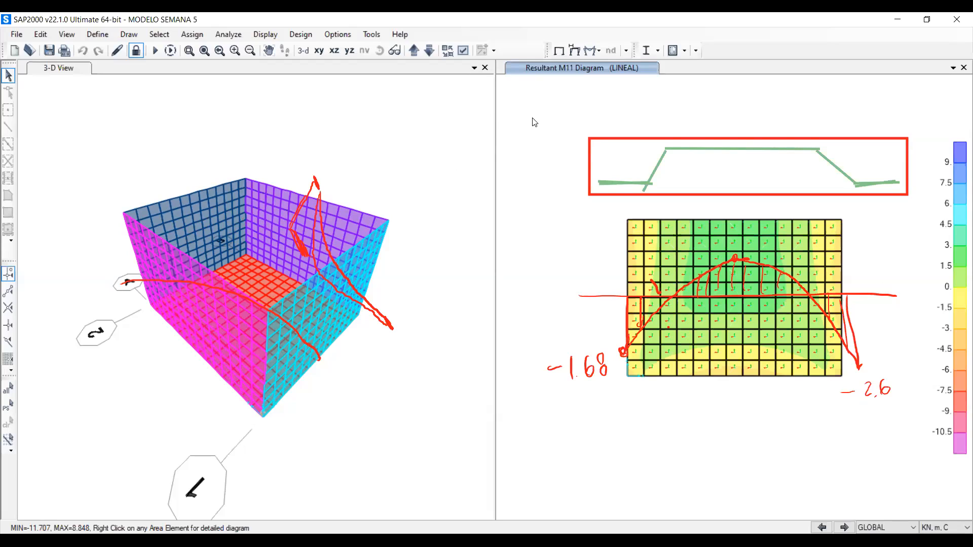
click(596, 52)
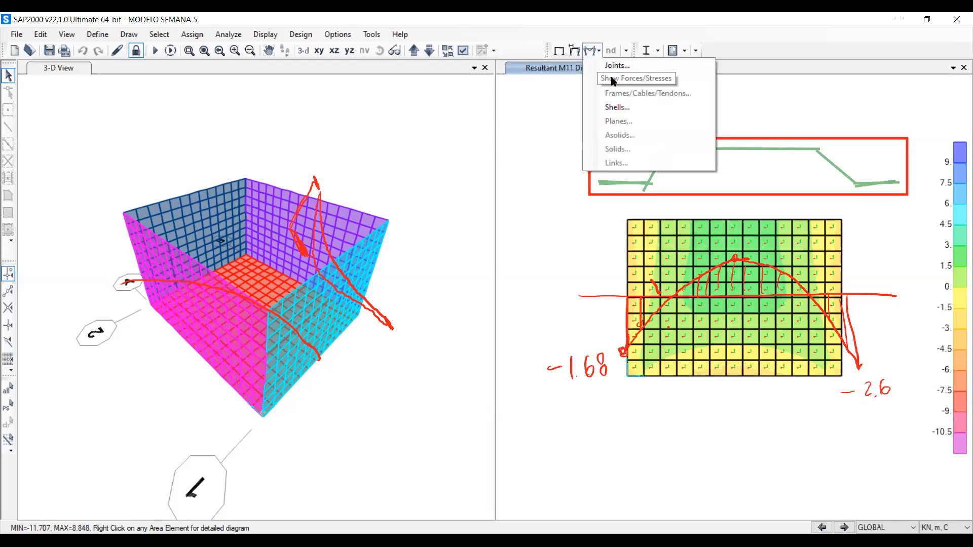
click(629, 107)
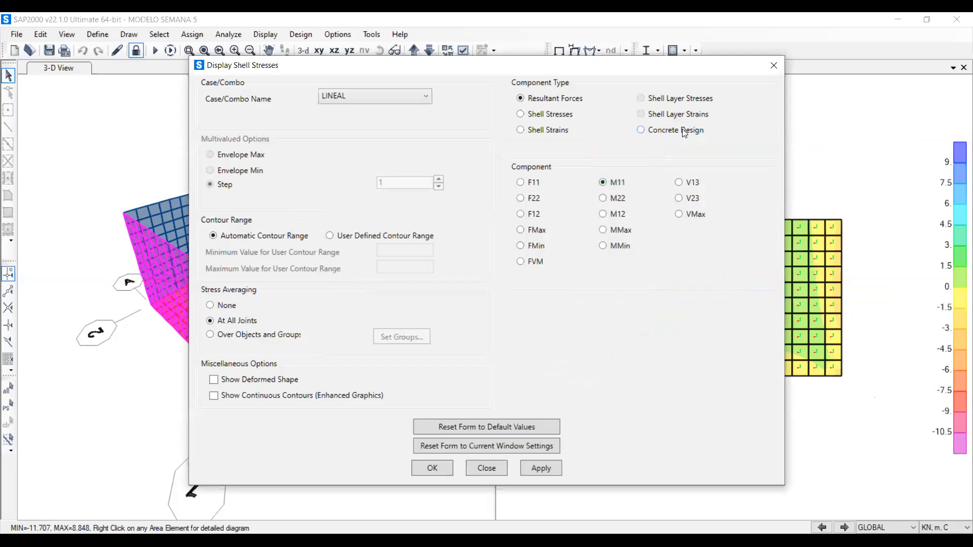
click(767, 65)
Display the LINEAL concrete design ASt1 contours for the top face and examine the values at the wall's edges.
click(597, 50)
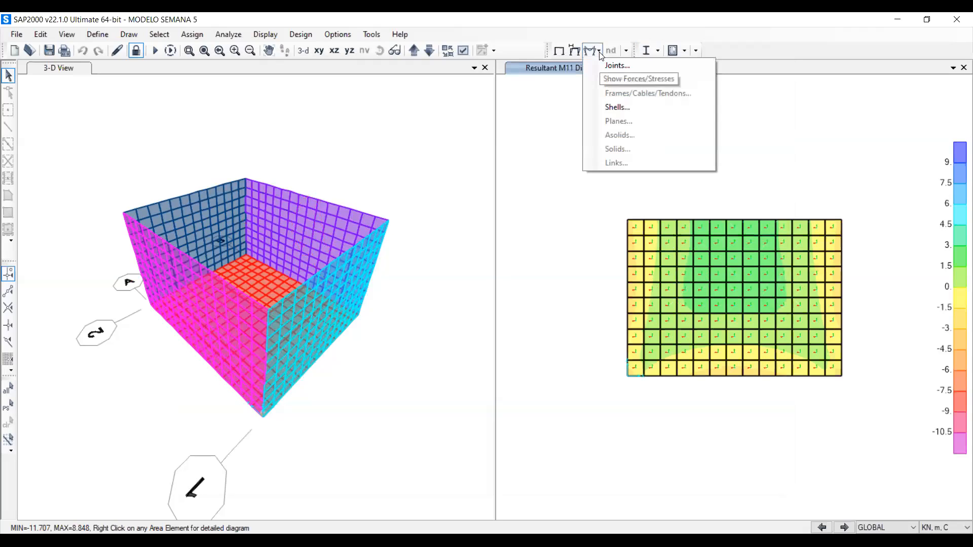
click(628, 108)
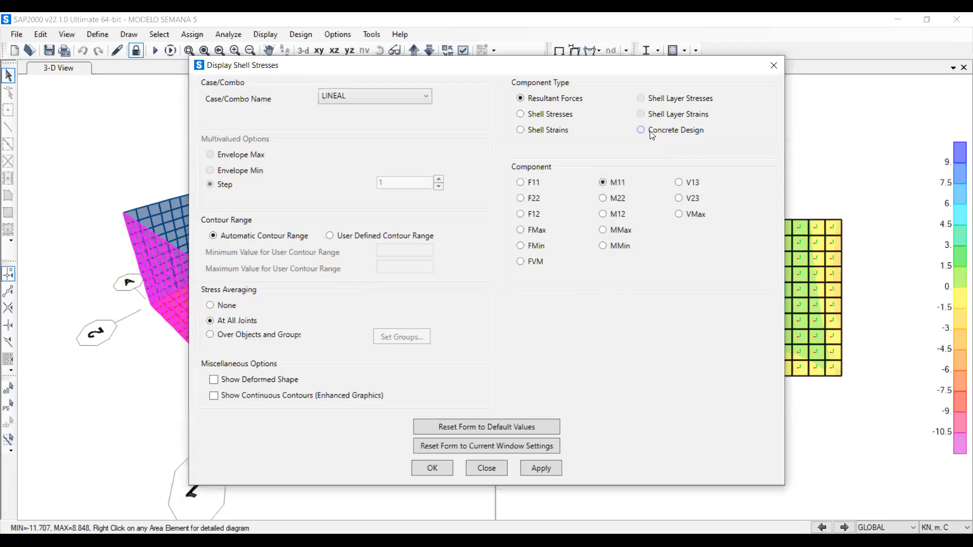
click(652, 132)
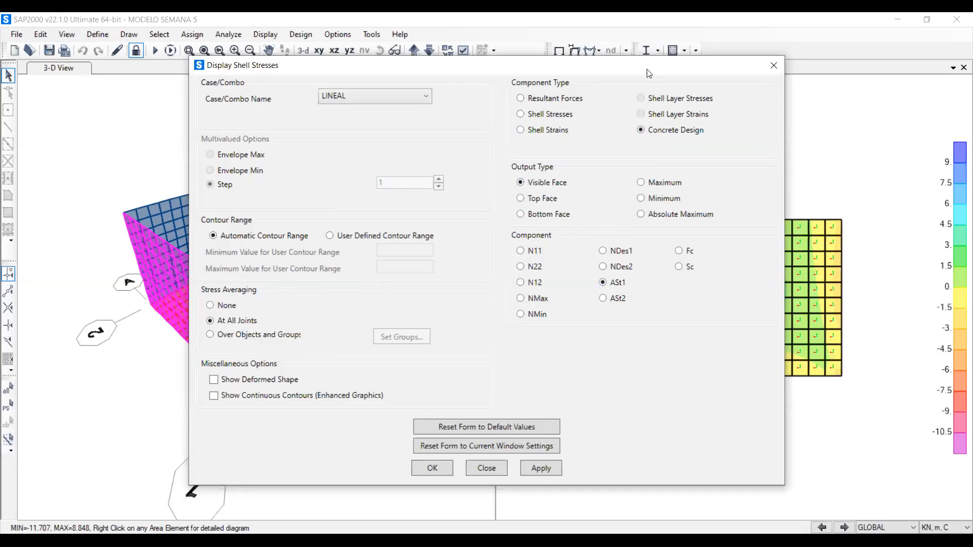
drag(652, 70, 476, 79)
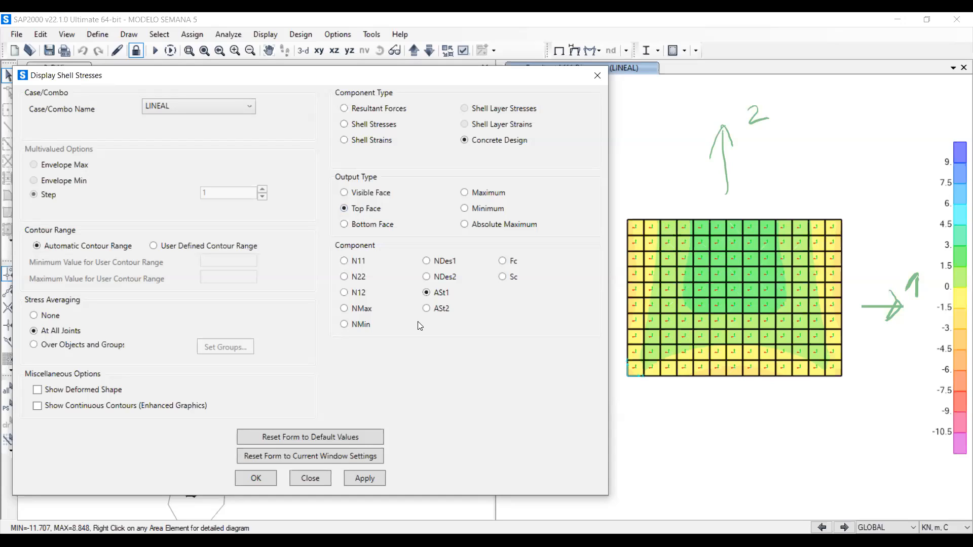
click(364, 478)
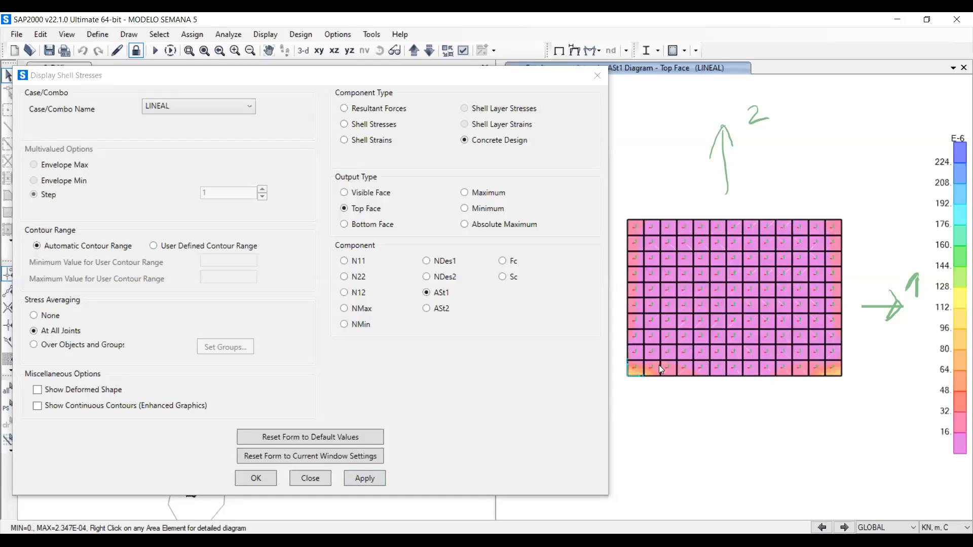
mouse_move(750, 300)
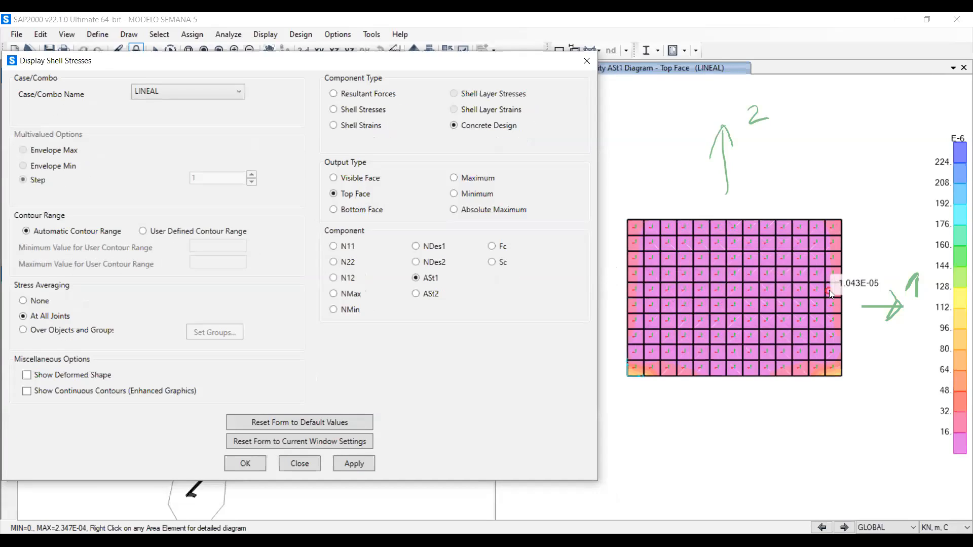
mouse_move(837, 292)
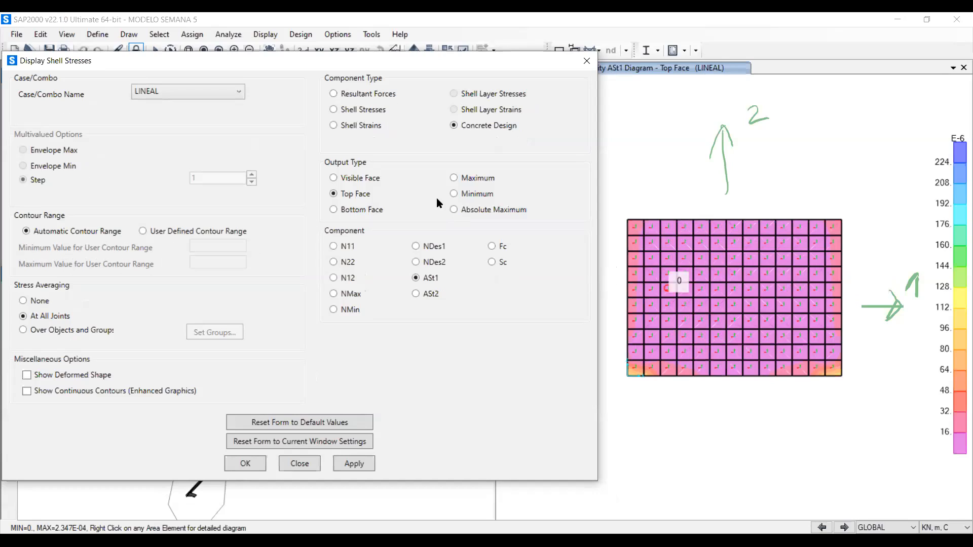
Display the ASt1 contours for the bottom face and set the units to KN, cm, C.
click(357, 214)
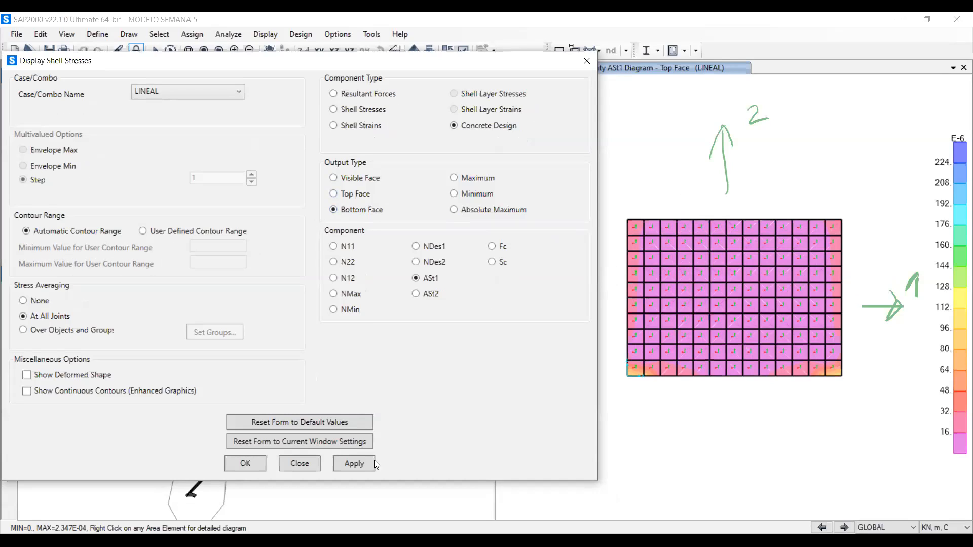
click(351, 465)
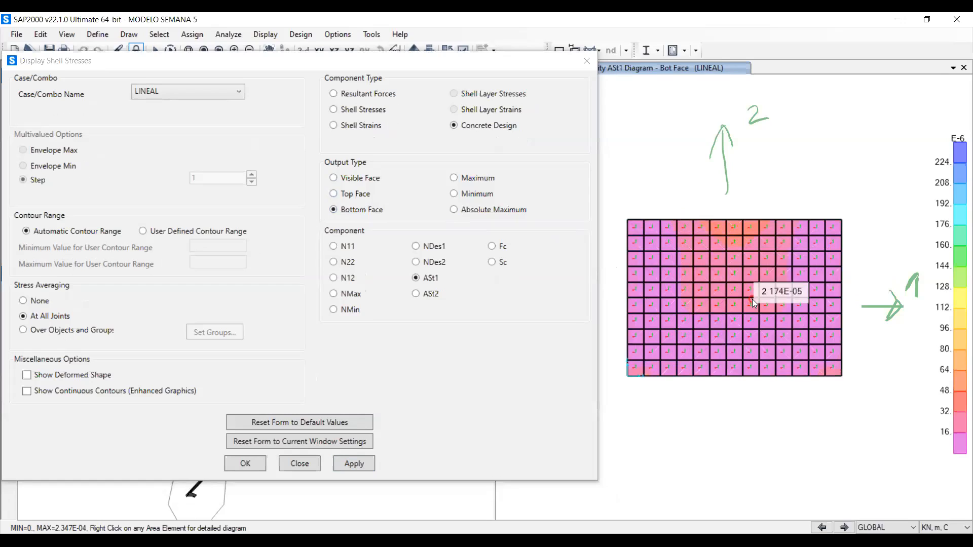
click(945, 528)
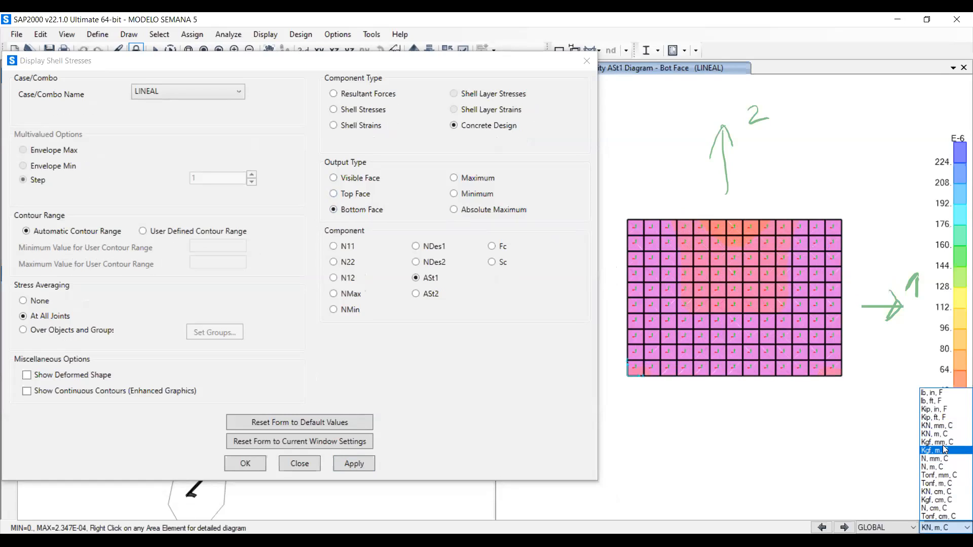
click(946, 492)
Open the concrete design diagram of the area element near the wall's centre and read its bottom-face ASt1 value.
mouse_move(757, 297)
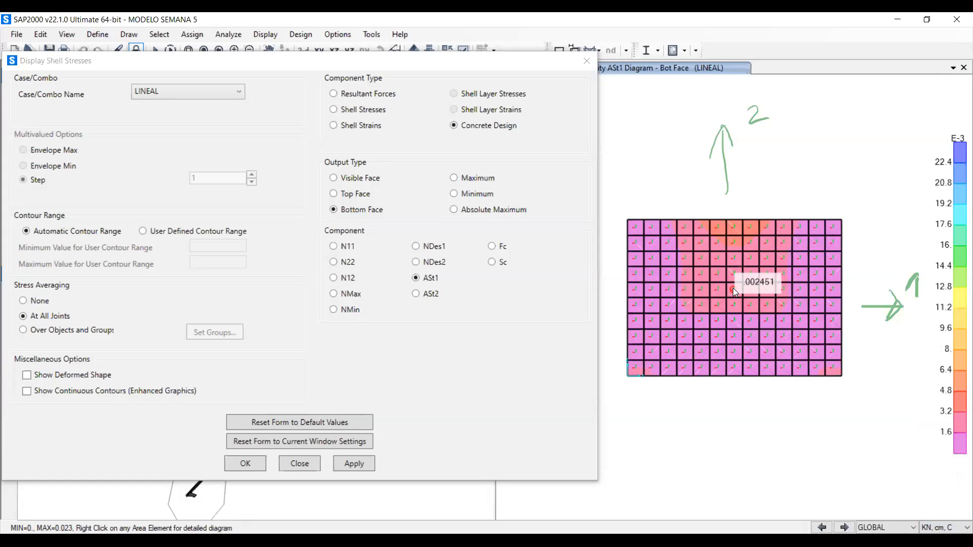
right_click(733, 288)
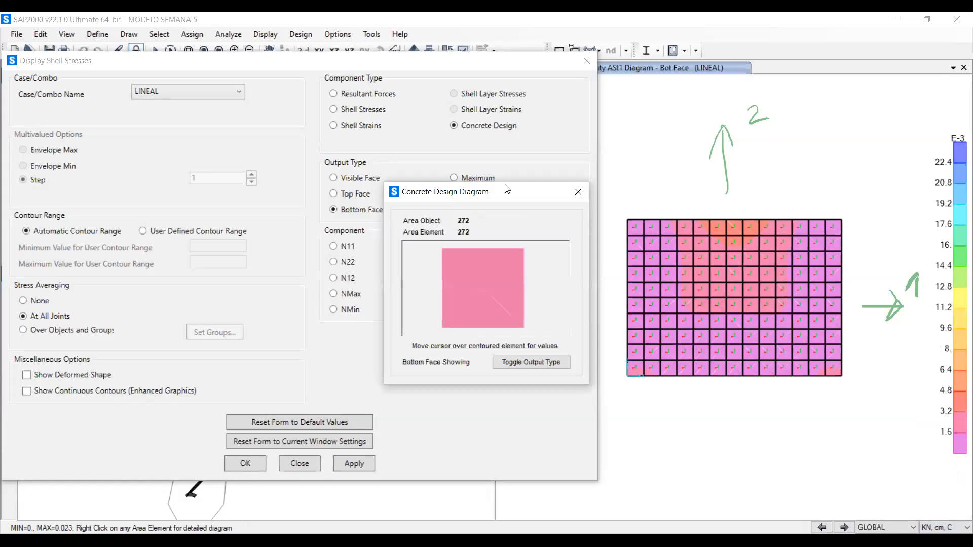
drag(507, 189, 772, 139)
mouse_move(749, 236)
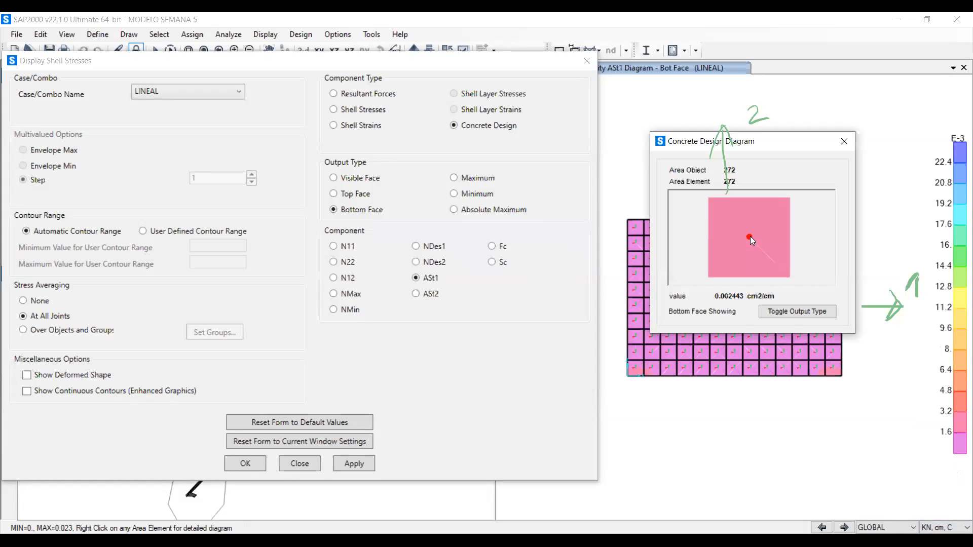
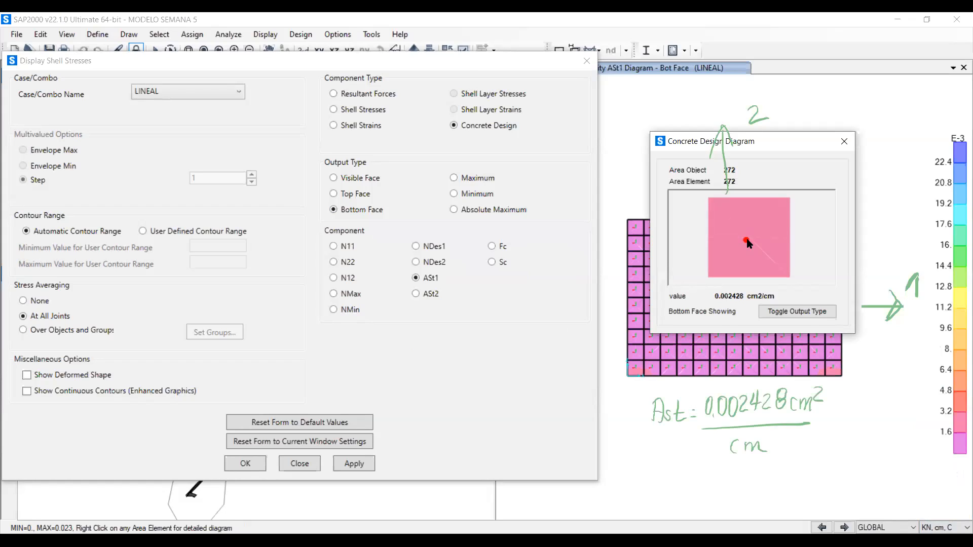
Write the steel area conversion by a factor of 100 as Ast = 0.24 cm2/m below the wall, and close the element's diagram.
drag(826, 410, 835, 420)
mouse_move(835, 408)
mouse_down()
mouse_move(825, 421)
mouse_move(849, 413)
mouse_move(862, 395)
mouse_up()
drag(878, 391, 880, 391)
mouse_move(620, 495)
mouse_down()
mouse_move(626, 474)
mouse_move(636, 497)
mouse_up()
drag(619, 487, 655, 496)
drag(646, 484, 661, 482)
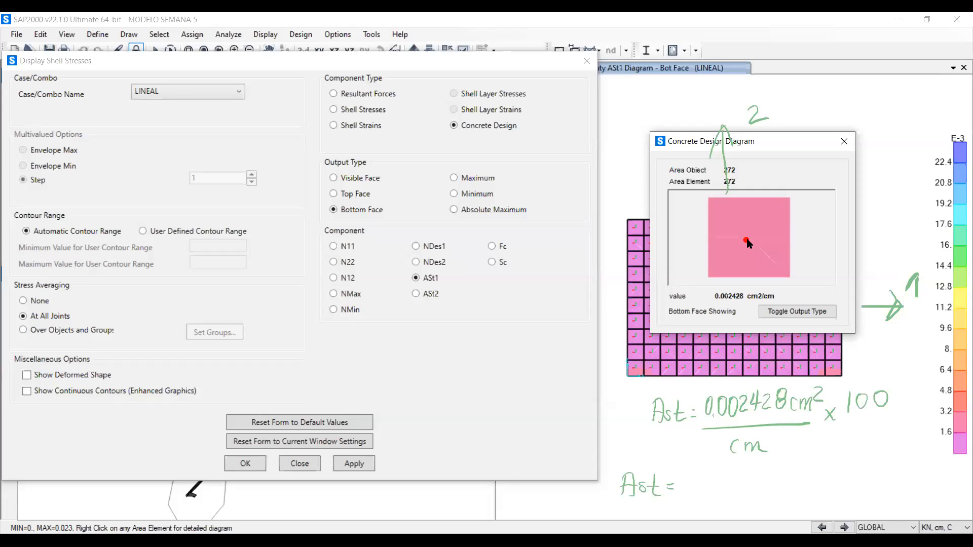
drag(692, 467, 731, 478)
mouse_move(728, 466)
mouse_down()
mouse_move(727, 486)
mouse_move(759, 483)
mouse_up()
drag(763, 464, 775, 472)
drag(685, 496, 762, 490)
drag(711, 512, 734, 511)
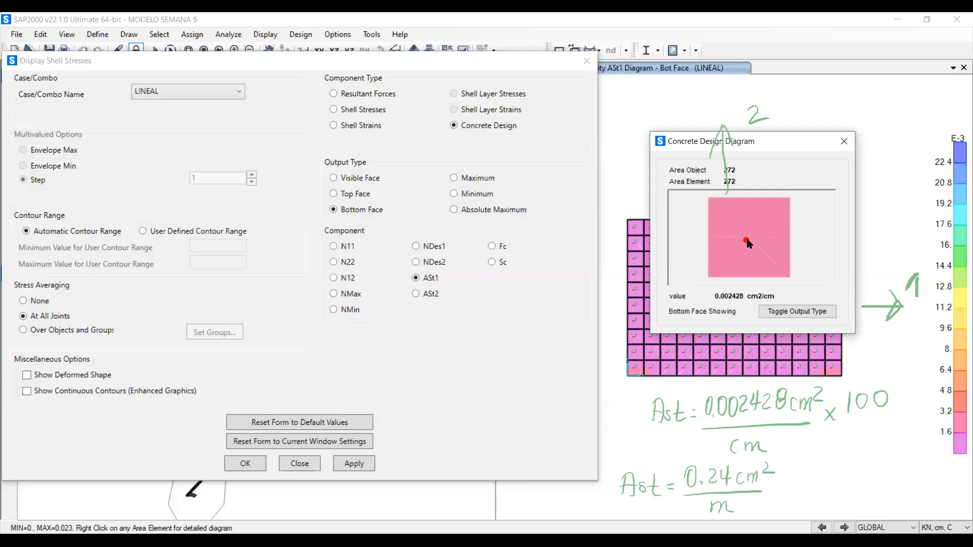
click(843, 144)
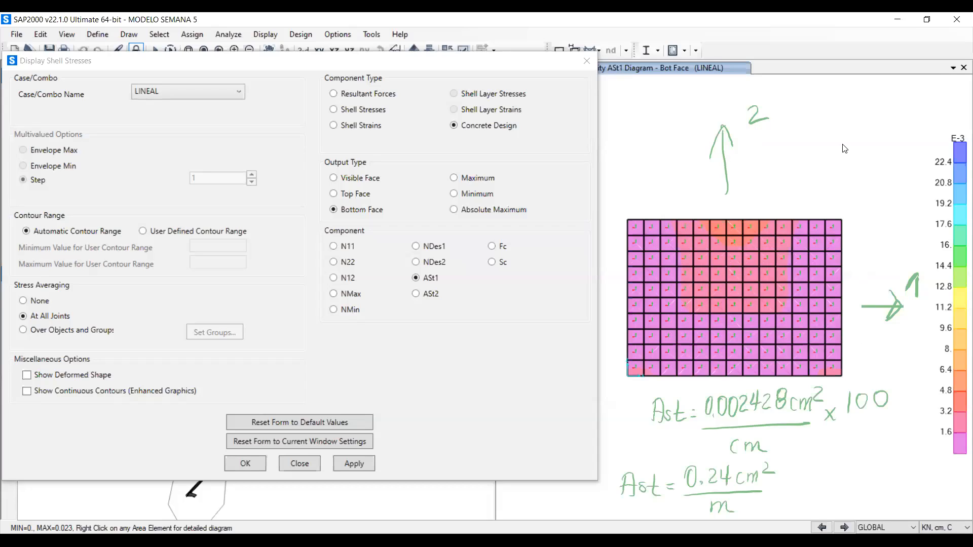
Sketch six evenly spaced horizontal bars across the wall to represent the direction 1 reinforcement.
drag(641, 239, 817, 240)
drag(646, 262, 818, 262)
drag(646, 288, 831, 290)
drag(646, 314, 817, 315)
drag(648, 335, 833, 339)
drag(640, 355, 822, 360)
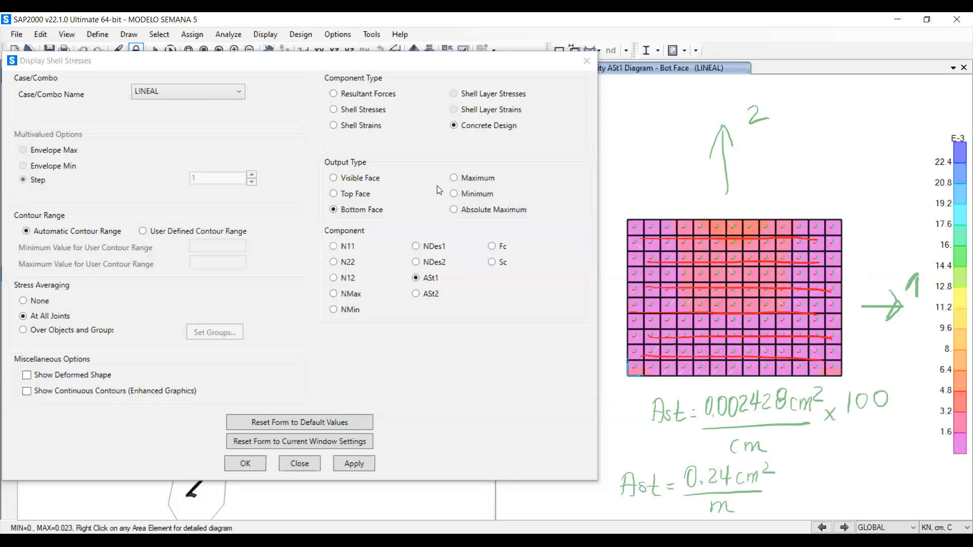
Display the concrete design ASt2 contours for the bottom face under the LINEAL case.
click(416, 294)
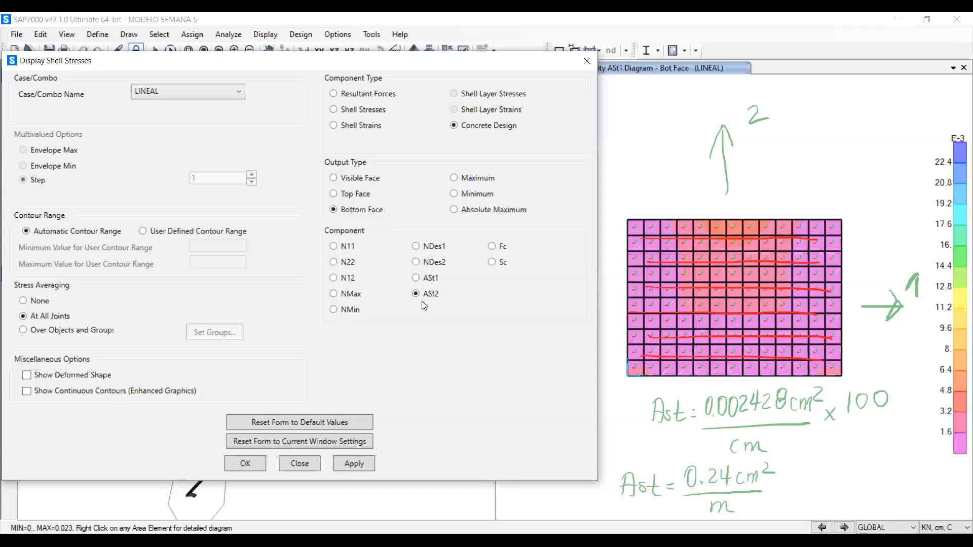
click(354, 463)
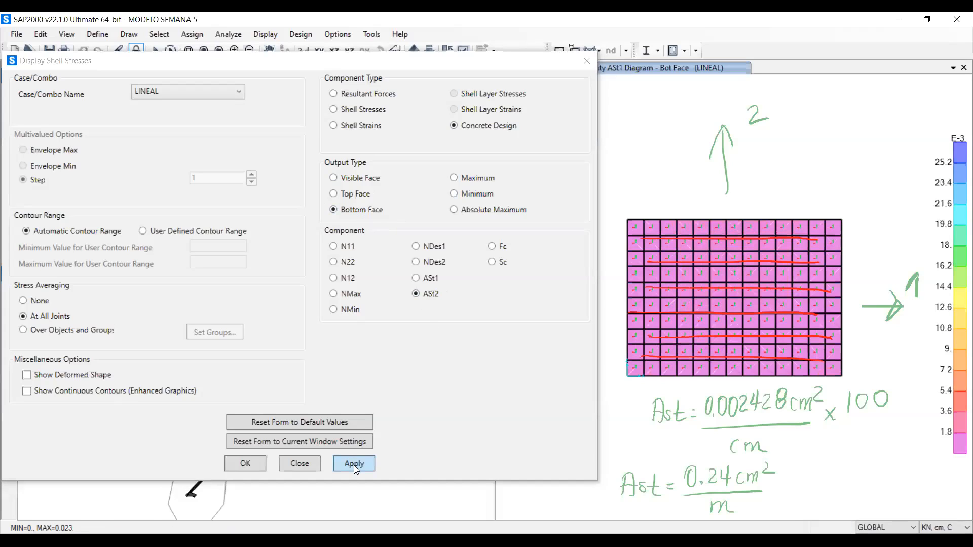
Write the direction 2 steel area as Ast = 0.025 cm2/cm = 2.5 cm2/m above the wall.
mouse_move(740, 243)
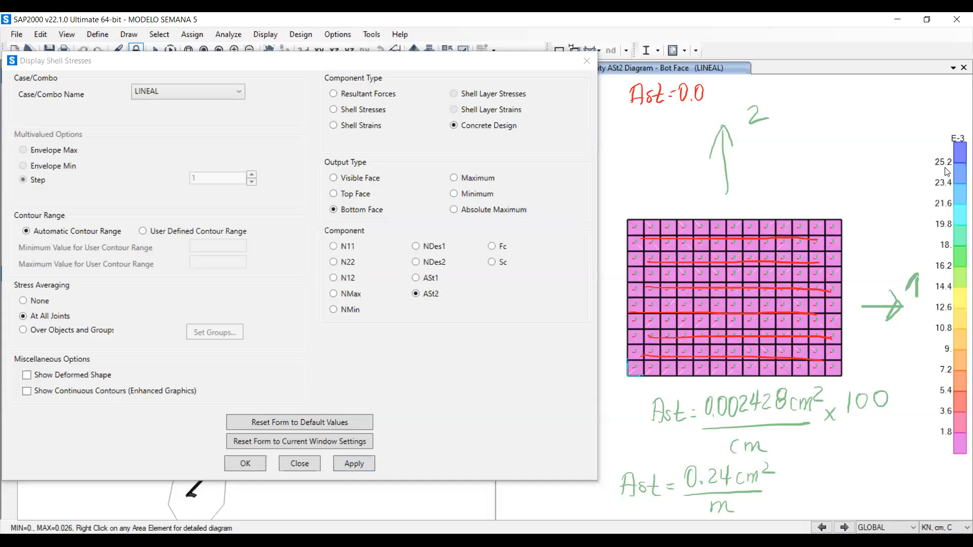
drag(710, 86, 711, 85)
key(ctrl+z)
drag(708, 89, 718, 101)
mouse_move(742, 86)
mouse_down()
mouse_move(741, 95)
mouse_move(768, 85)
mouse_up()
mouse_move(730, 108)
mouse_down()
mouse_move(767, 100)
mouse_move(734, 125)
mouse_move(753, 123)
mouse_up()
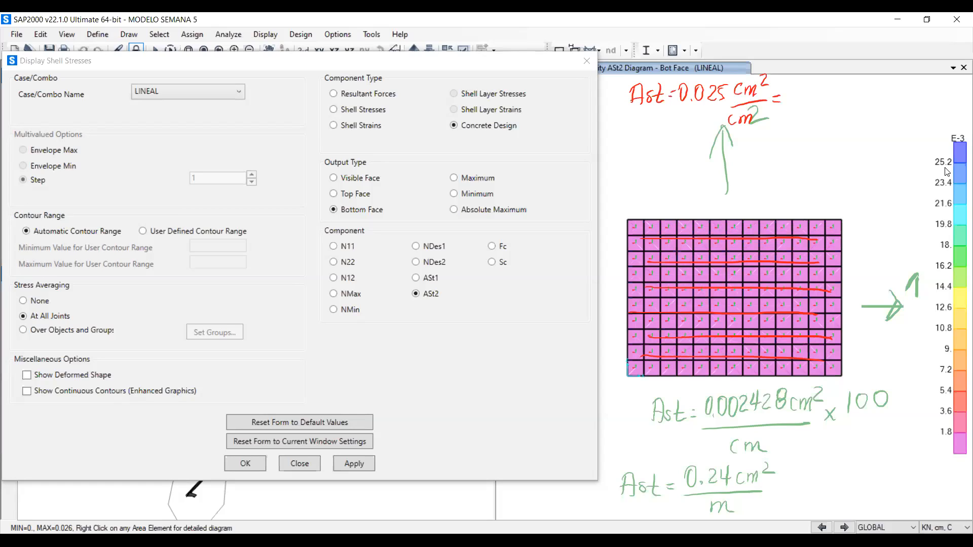
mouse_move(791, 86)
mouse_down()
mouse_move(802, 96)
mouse_move(846, 95)
mouse_up()
drag(851, 76, 862, 81)
mouse_move(817, 103)
mouse_down()
mouse_move(854, 99)
mouse_move(856, 118)
mouse_up()
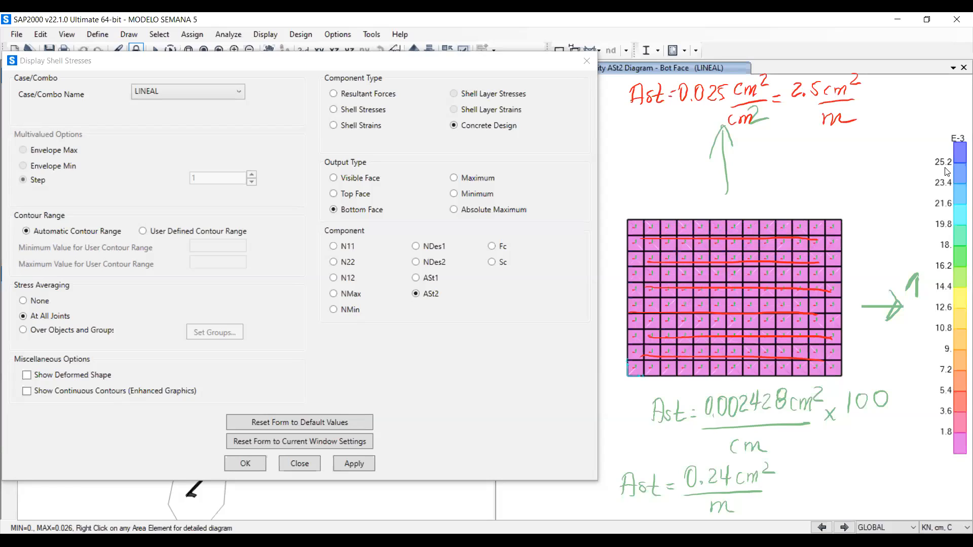
Sketch spaced vertical yellow bars over the wall to represent the direction 2 reinforcement.
drag(669, 223, 675, 346)
drag(706, 225, 710, 362)
drag(733, 227, 739, 372)
drag(767, 223, 772, 364)
mouse_move(801, 223)
mouse_down()
mouse_move(804, 376)
mouse_move(821, 370)
mouse_up()
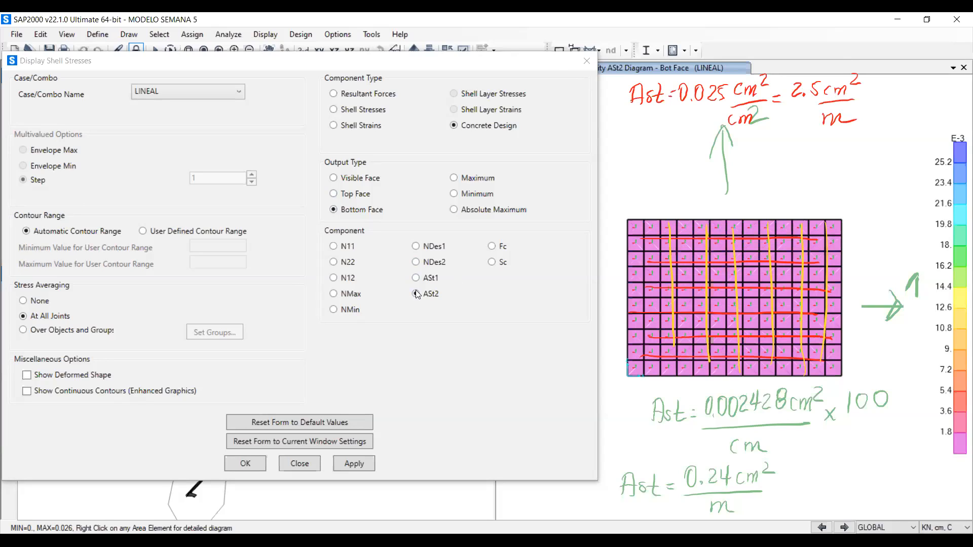
Display the ASt2 contours for the top face under the LINEAL case and erase the two bar strokes crossing near the wall's centre.
click(352, 195)
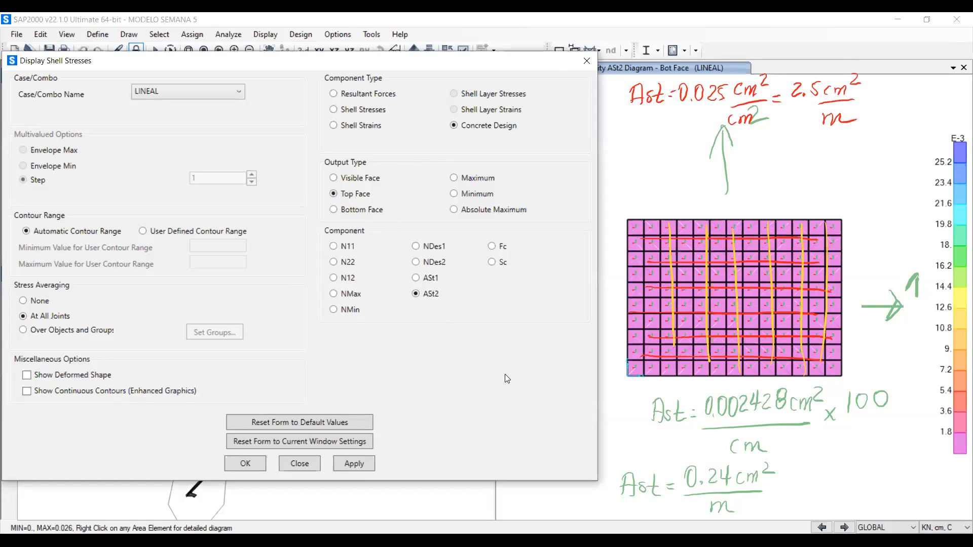
click(353, 463)
mouse_move(757, 370)
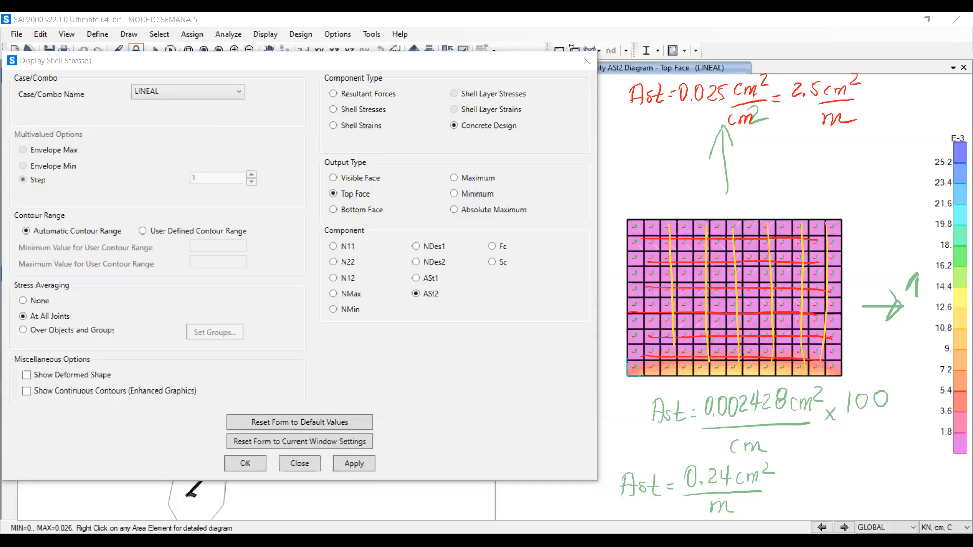
click(735, 289)
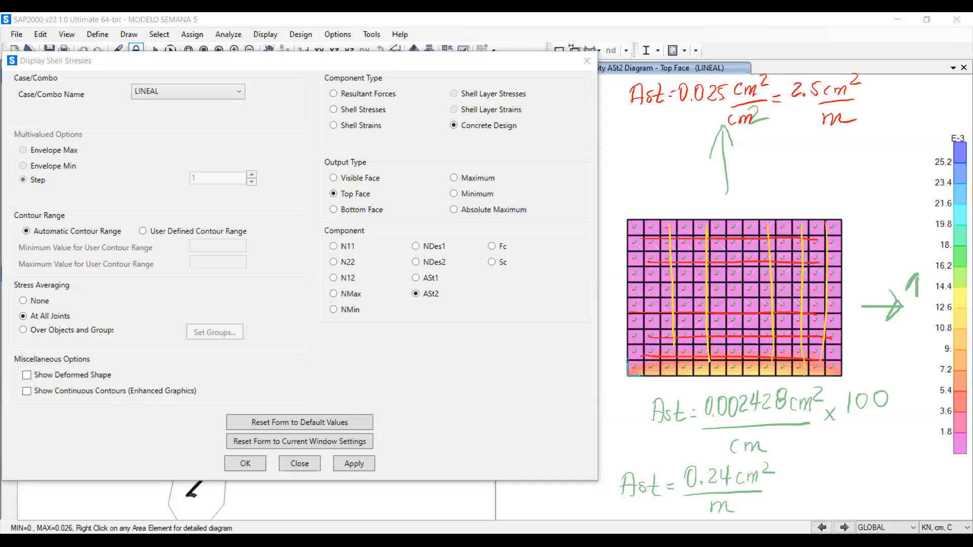
Box the Ast = 0.24 cm2/m result in red and write the note "Losa para el refuerzo" beside it.
drag(599, 446, 594, 456)
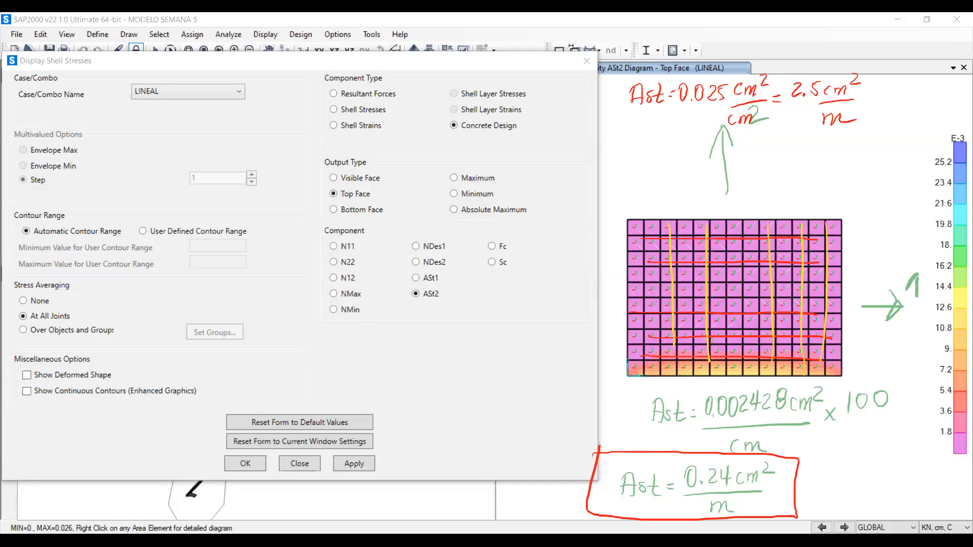
mouse_move(813, 446)
mouse_down()
mouse_move(821, 464)
mouse_move(831, 452)
mouse_move(837, 464)
mouse_move(898, 463)
mouse_up()
mouse_move(903, 460)
mouse_down()
mouse_move(913, 449)
mouse_move(928, 465)
mouse_up()
mouse_move(804, 501)
mouse_down()
mouse_move(817, 516)
mouse_move(841, 496)
mouse_up()
drag(839, 502, 850, 515)
mouse_move(849, 500)
mouse_down()
mouse_move(869, 489)
mouse_move(875, 500)
mouse_up()
mouse_move(885, 499)
mouse_down()
mouse_move(896, 486)
mouse_move(897, 498)
mouse_up()
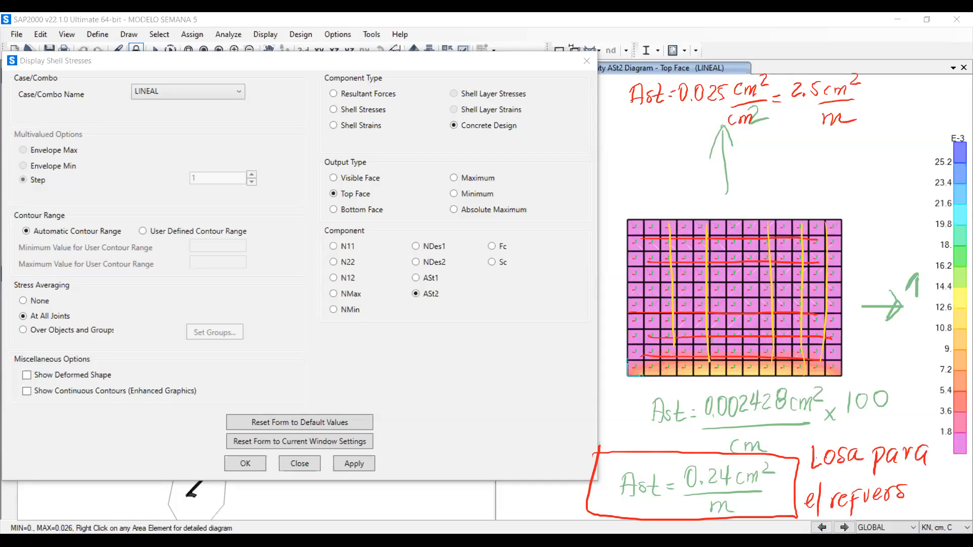
key(ctrl+z)
mouse_move(896, 486)
mouse_down()
mouse_move(915, 501)
mouse_move(925, 486)
mouse_up()
Write the bar spacing formula Ast = Ancho Aferente / S in red over the stress display dialog.
mouse_move(366, 387)
mouse_down()
mouse_move(368, 362)
mouse_move(377, 388)
mouse_up()
mouse_move(386, 372)
mouse_down()
mouse_move(380, 385)
mouse_move(395, 388)
mouse_up()
drag(388, 377, 419, 374)
mouse_move(411, 378)
mouse_down()
mouse_move(441, 349)
mouse_move(449, 374)
mouse_up()
drag(434, 364, 462, 371)
mouse_move(469, 362)
mouse_down()
mouse_move(465, 371)
mouse_move(503, 350)
mouse_up()
mouse_move(503, 350)
mouse_down()
mouse_move(510, 369)
mouse_move(512, 359)
mouse_up()
mouse_move(514, 356)
mouse_down()
mouse_move(518, 373)
mouse_move(530, 365)
mouse_up()
mouse_move(531, 366)
mouse_down()
mouse_move(539, 356)
mouse_move(547, 366)
mouse_up()
drag(552, 366, 564, 370)
drag(561, 356, 591, 358)
drag(432, 380, 605, 375)
drag(482, 388, 467, 412)
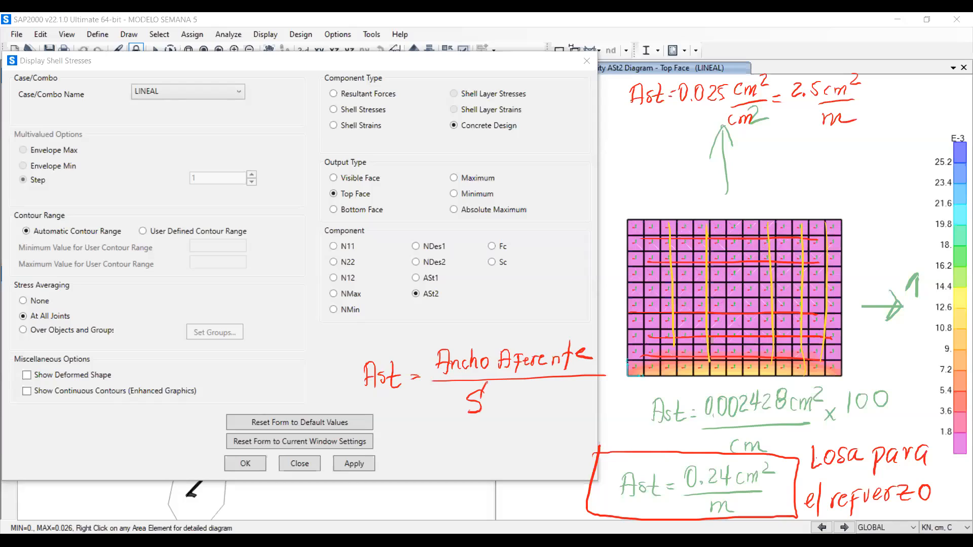
Add a circled Ab factor to the formula, brace Ancho Aferente as 1 m, and circle S with an arrow.
mouse_move(600, 365)
mouse_down()
mouse_move(610, 382)
mouse_move(598, 394)
mouse_move(639, 403)
mouse_up()
drag(426, 344, 574, 336)
mouse_move(490, 290)
mouse_down()
mouse_move(487, 311)
mouse_move(527, 310)
mouse_up()
drag(629, 360, 608, 367)
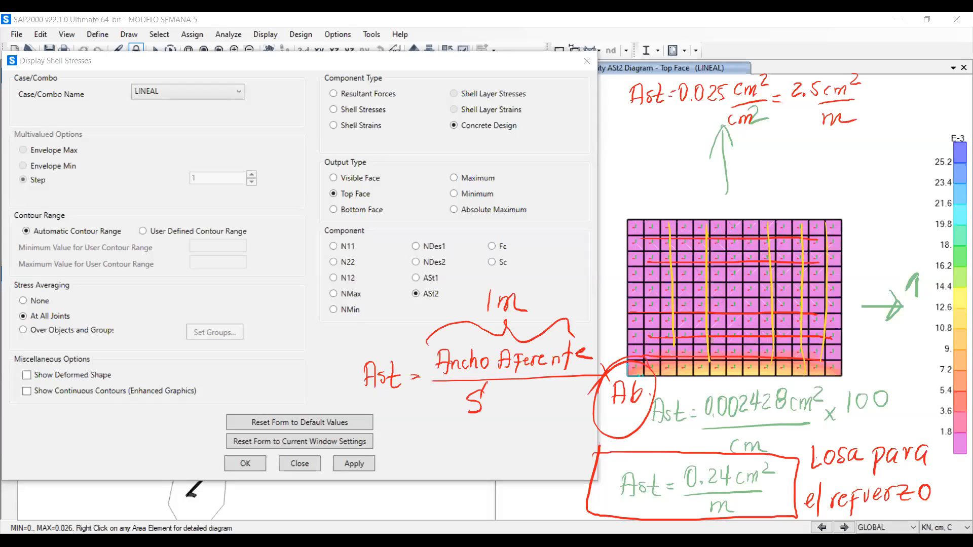
mouse_move(499, 407)
mouse_down()
mouse_move(523, 406)
mouse_move(507, 422)
mouse_up()
drag(487, 376, 500, 388)
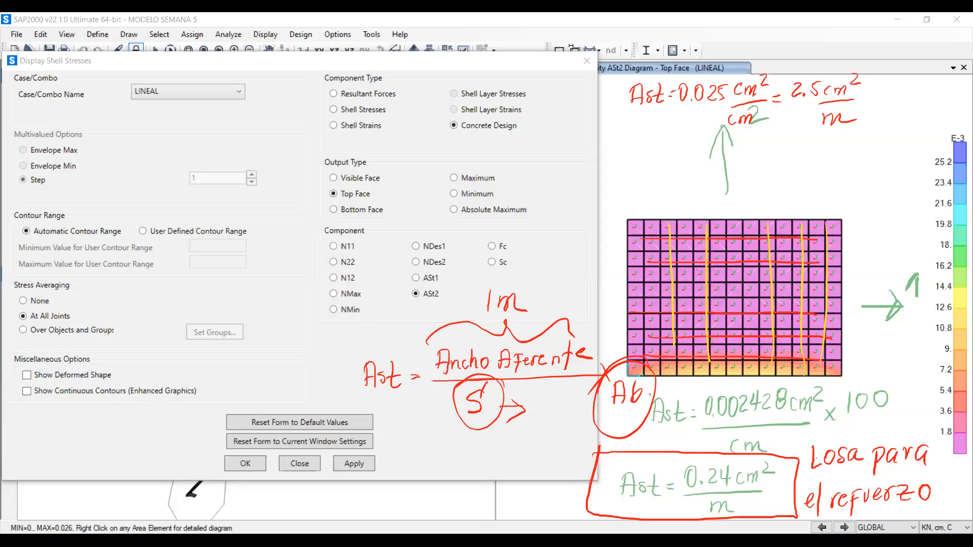
Label the vertical yellow bars with a leader reading φ10 @ 12 cm.
mouse_move(799, 221)
mouse_down()
mouse_move(836, 168)
mouse_move(836, 197)
mouse_up()
drag(850, 157, 849, 179)
mouse_move(858, 149)
mouse_down()
mouse_move(888, 152)
mouse_move(918, 133)
mouse_up()
mouse_move(927, 121)
mouse_down()
mouse_move(923, 130)
mouse_move(948, 118)
mouse_up()
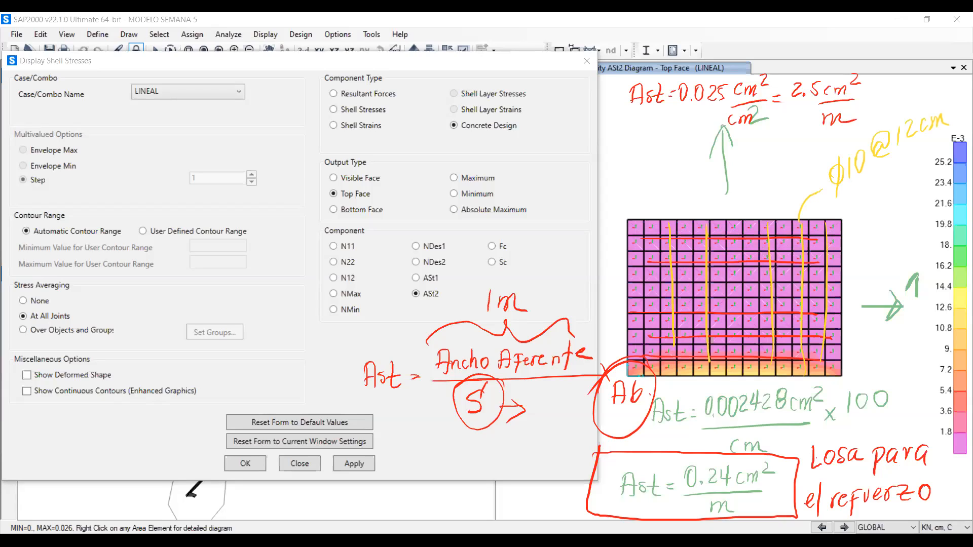
Label the horizontal red bars with a leader reading φ12 @ 10 cm.
mouse_move(813, 262)
mouse_down()
mouse_move(853, 246)
mouse_move(855, 257)
mouse_up()
drag(858, 212, 853, 241)
mouse_move(867, 205)
mouse_down()
mouse_move(864, 227)
mouse_move(909, 191)
mouse_move(918, 162)
mouse_up()
mouse_move(932, 162)
mouse_down()
mouse_move(926, 172)
mouse_move(952, 161)
mouse_up()
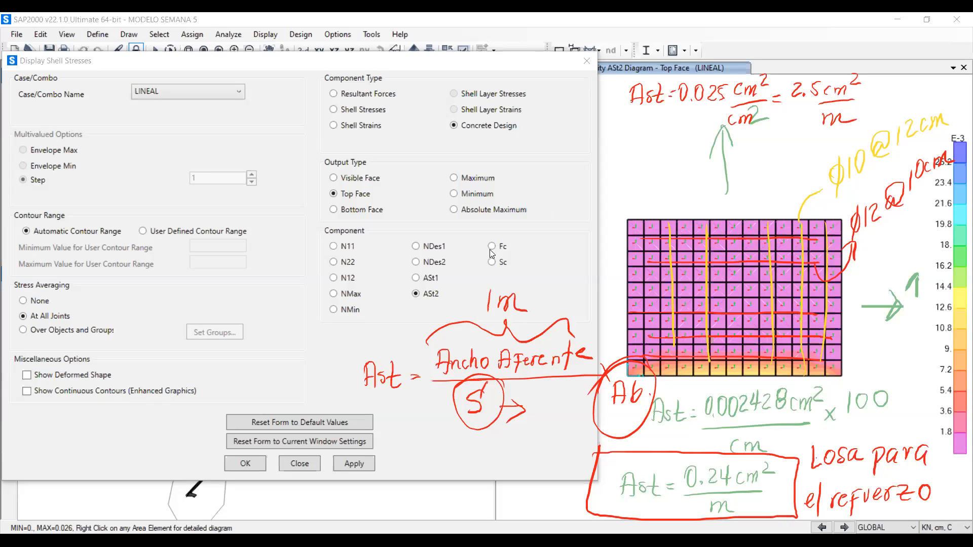
Switch the output type to the bottom face and return it to the top face.
click(352, 210)
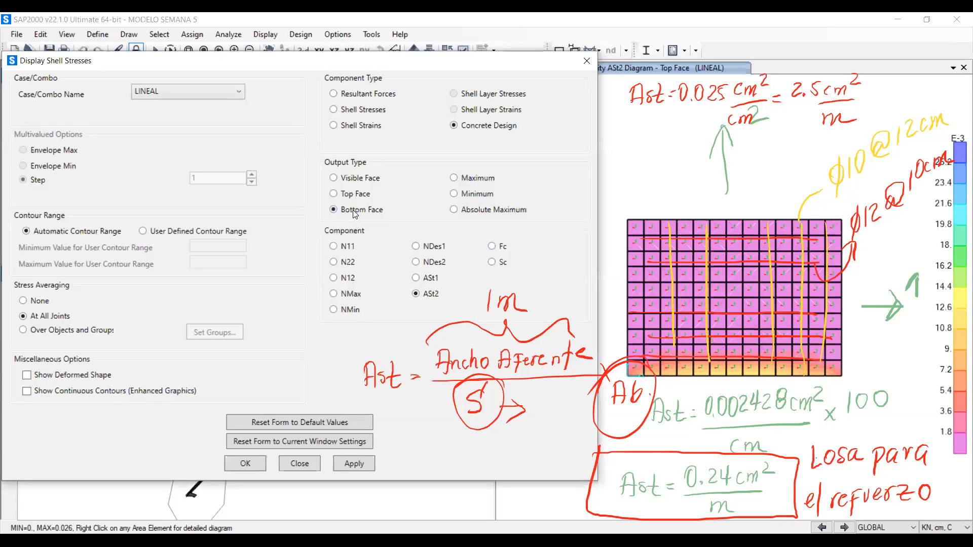
click(336, 194)
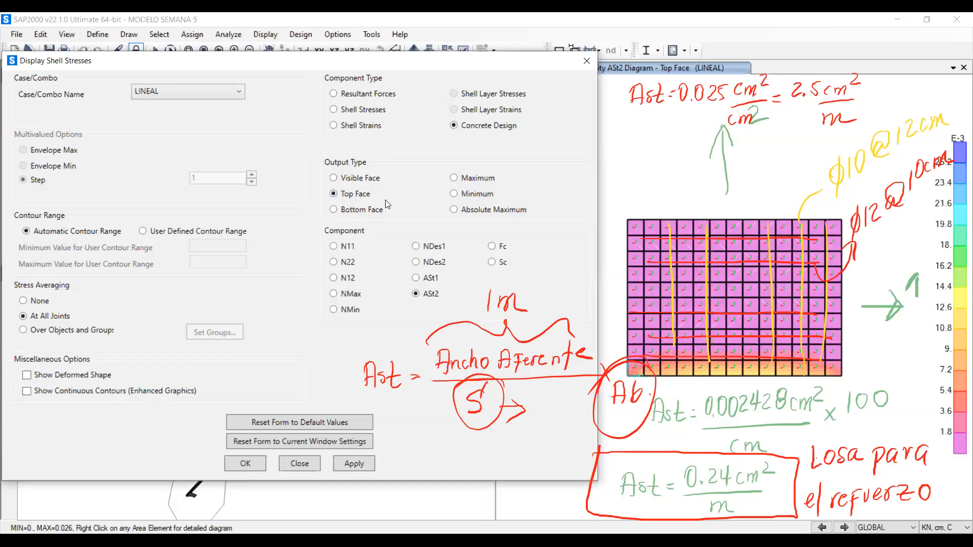